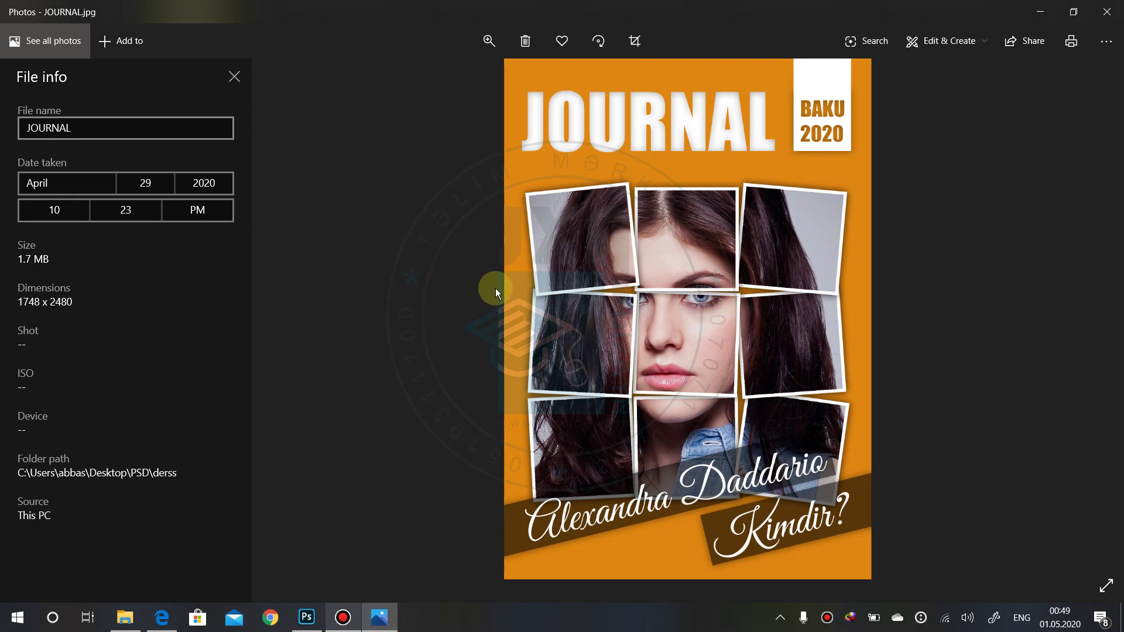
- Switch from the JOURNAL cover preview to the Alexandra Daddario search results in Edge
left_click(163, 616)
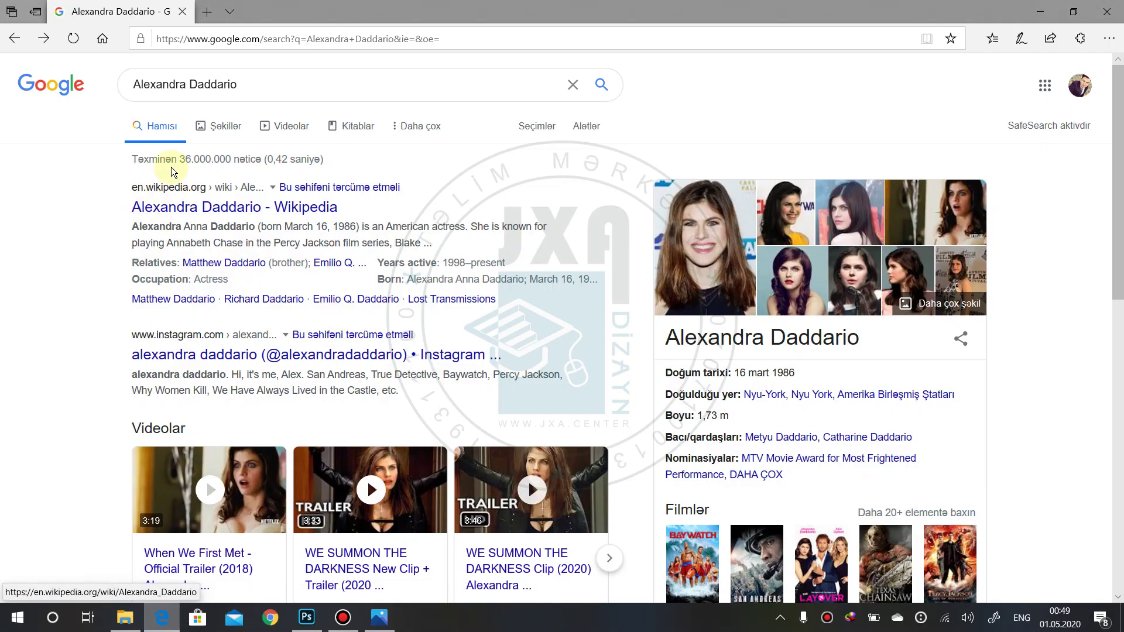
- Browse the Alexandra Daddario image results, then minimize Edge to reveal the cover
left_click(212, 129)
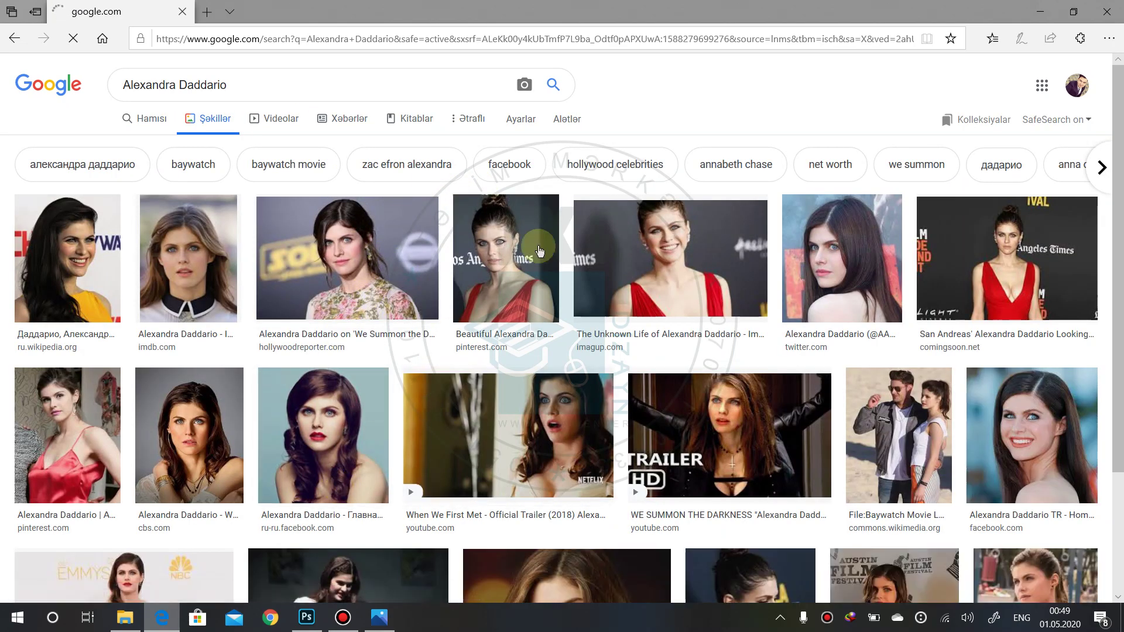
left_click(1042, 13)
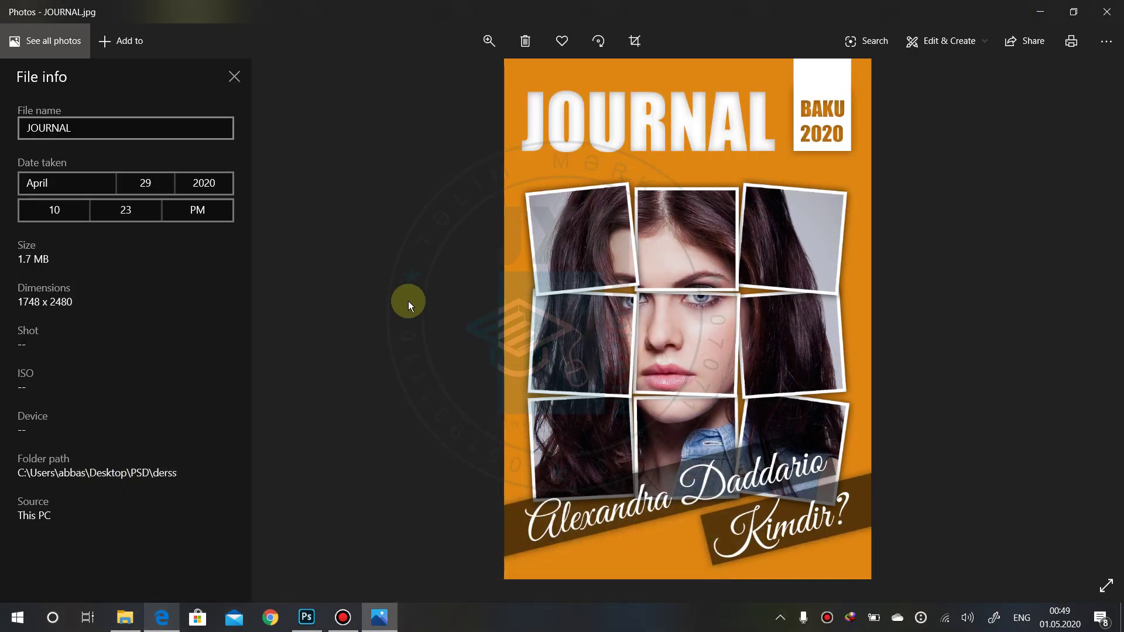
- Open the Alexandra Daddario photo in Photoshop from File Explorer and start a new document
left_click(130, 619)
mouse_move(160, 201)
left_mouse_down()
mouse_move(330, 536)
mouse_move(283, 229)
left_mouse_up()
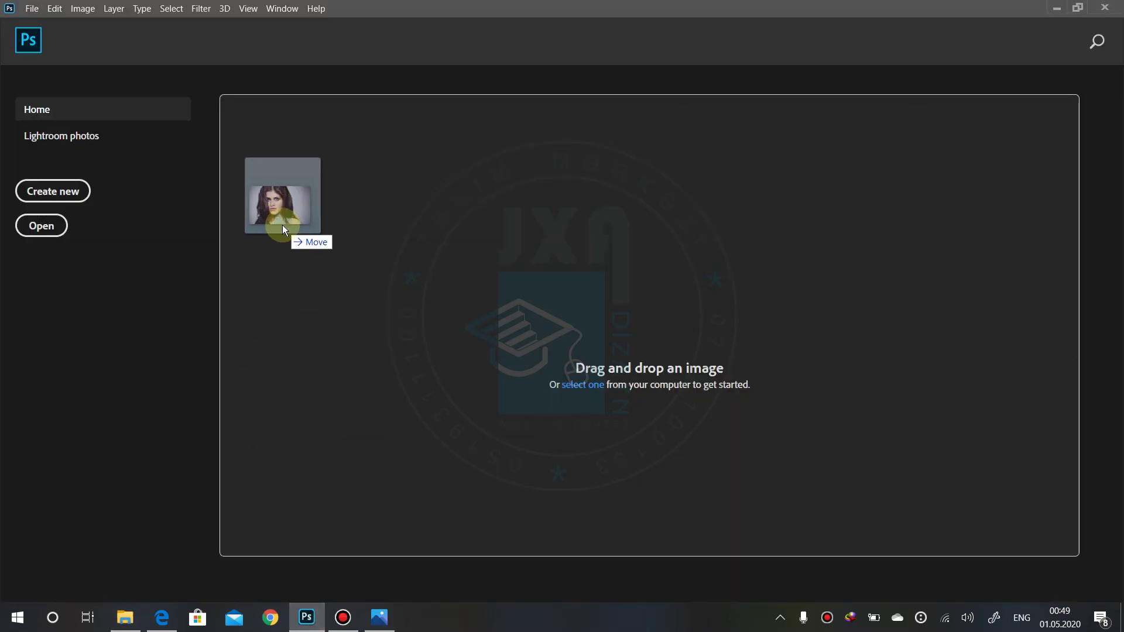
left_click_drag(283, 226, 283, 226)
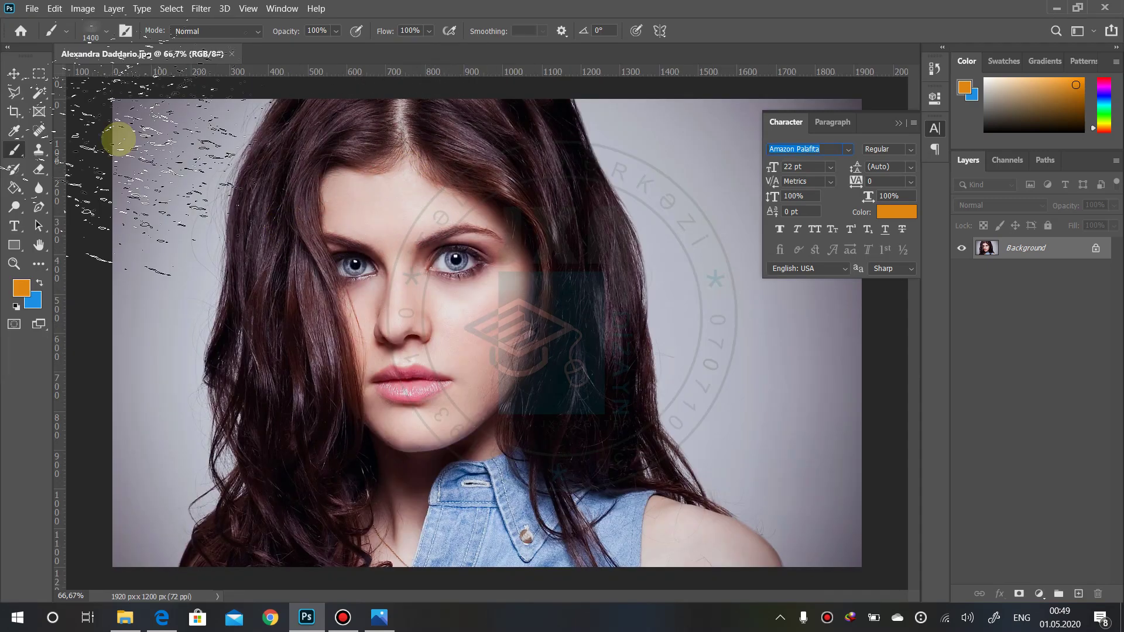
left_click(14, 74)
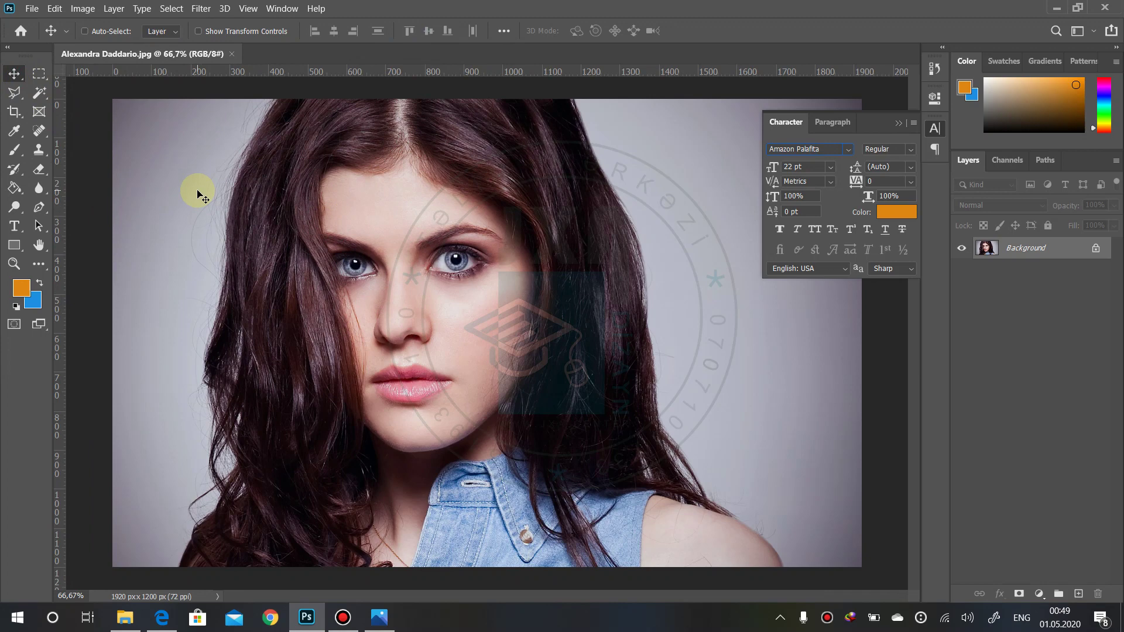
key("ctrl+n")
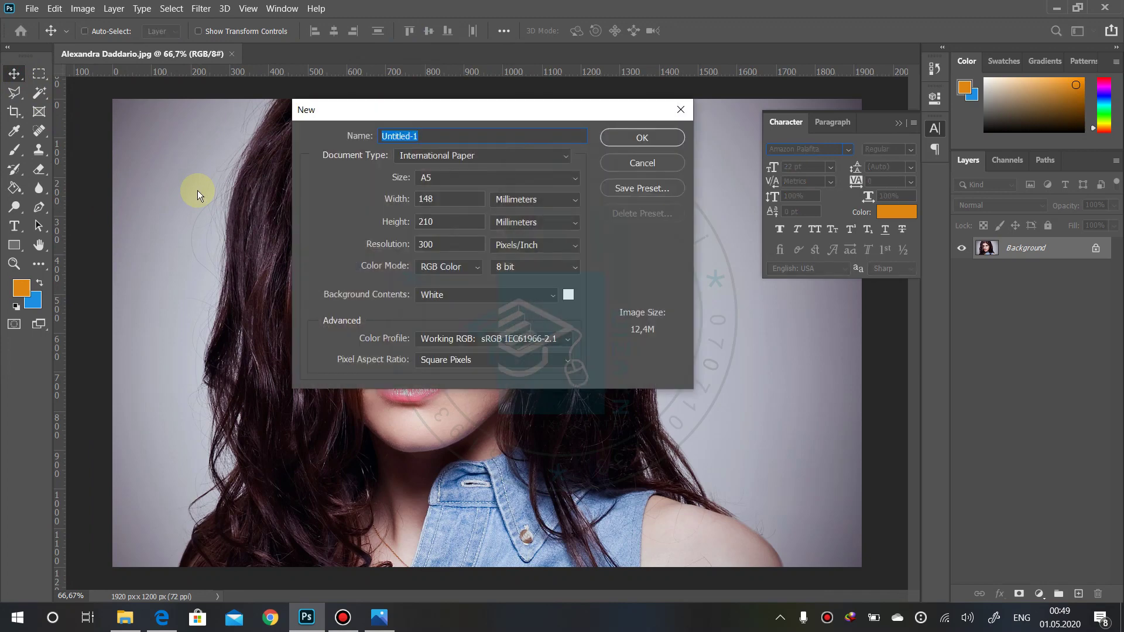
- Create the blank A5 document and resize it to 1500 × 1500 px at 100 ppi
left_click(644, 139)
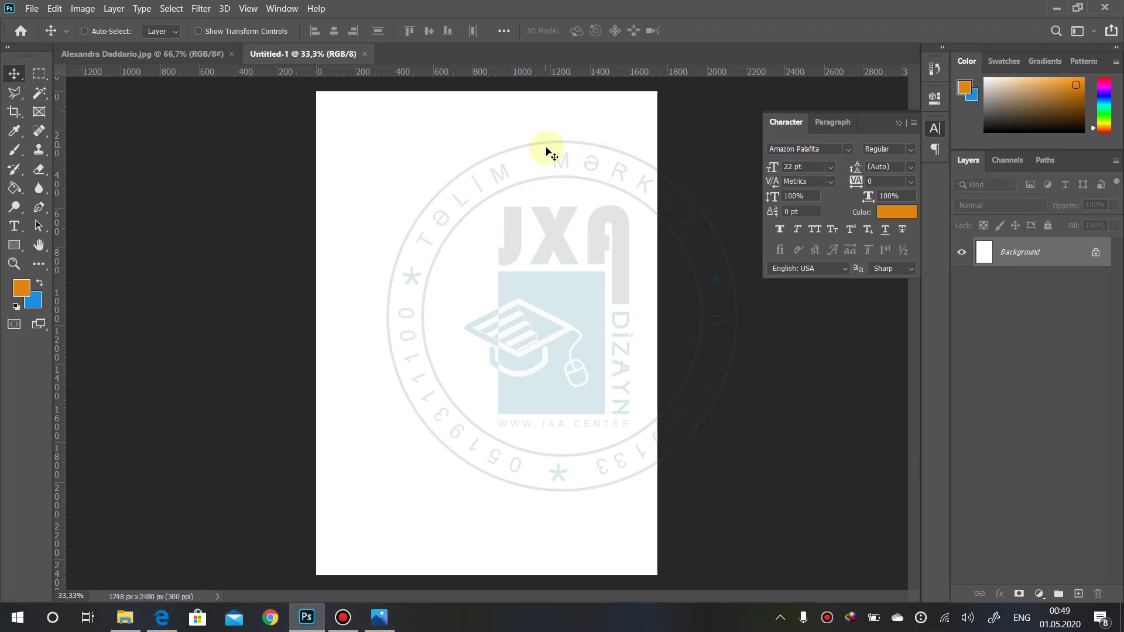
key("ctrl+alt+i")
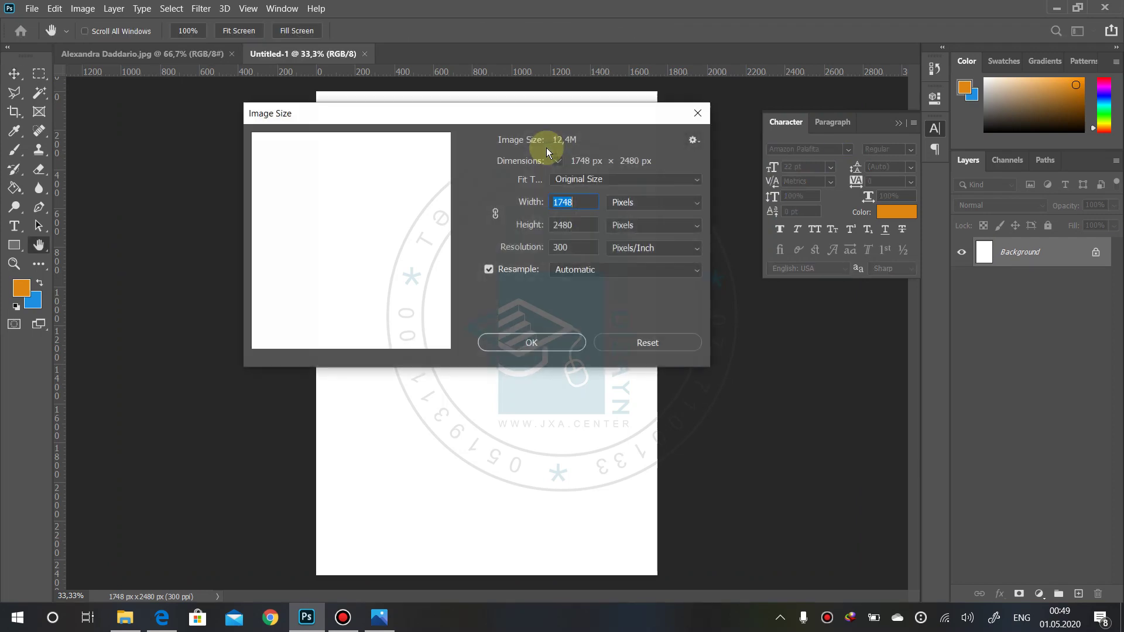
double_click(573, 247)
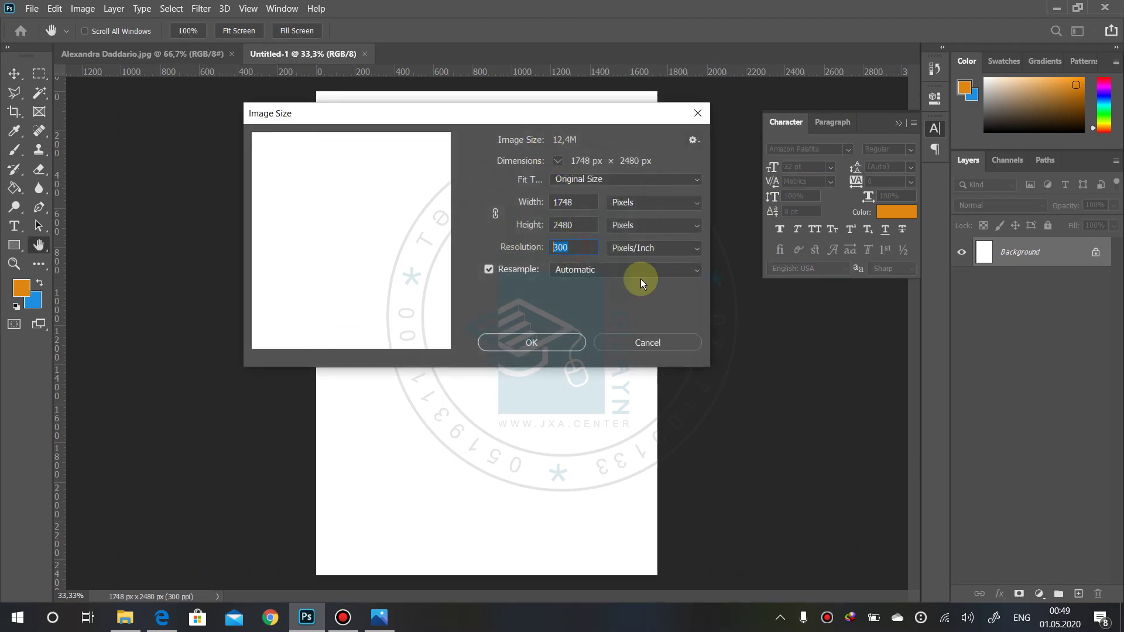
type("100")
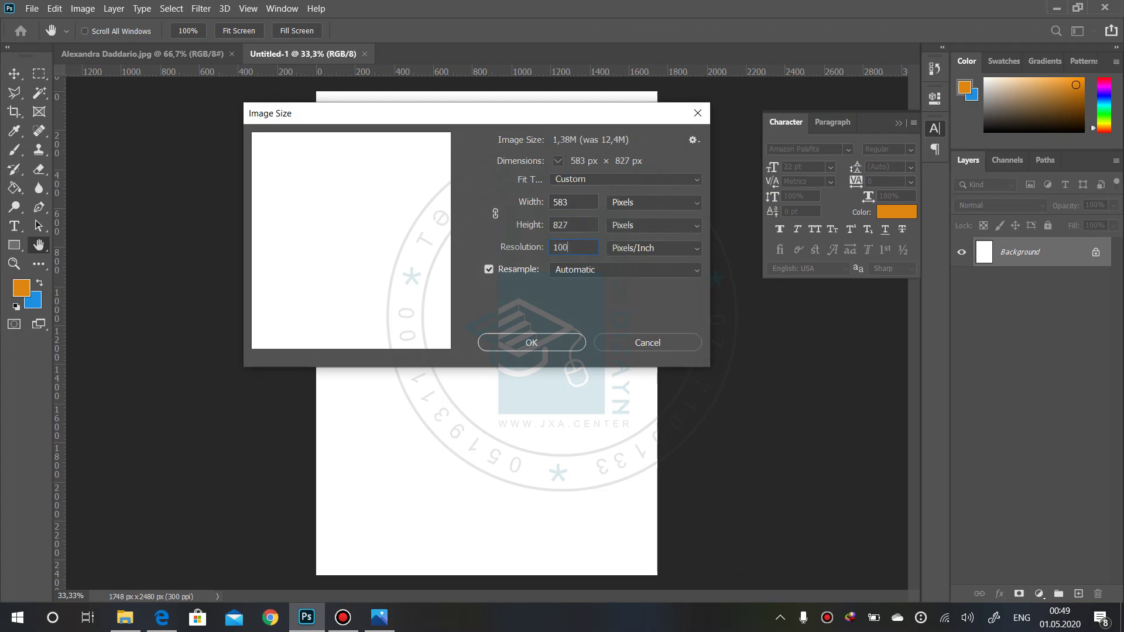
double_click(574, 202)
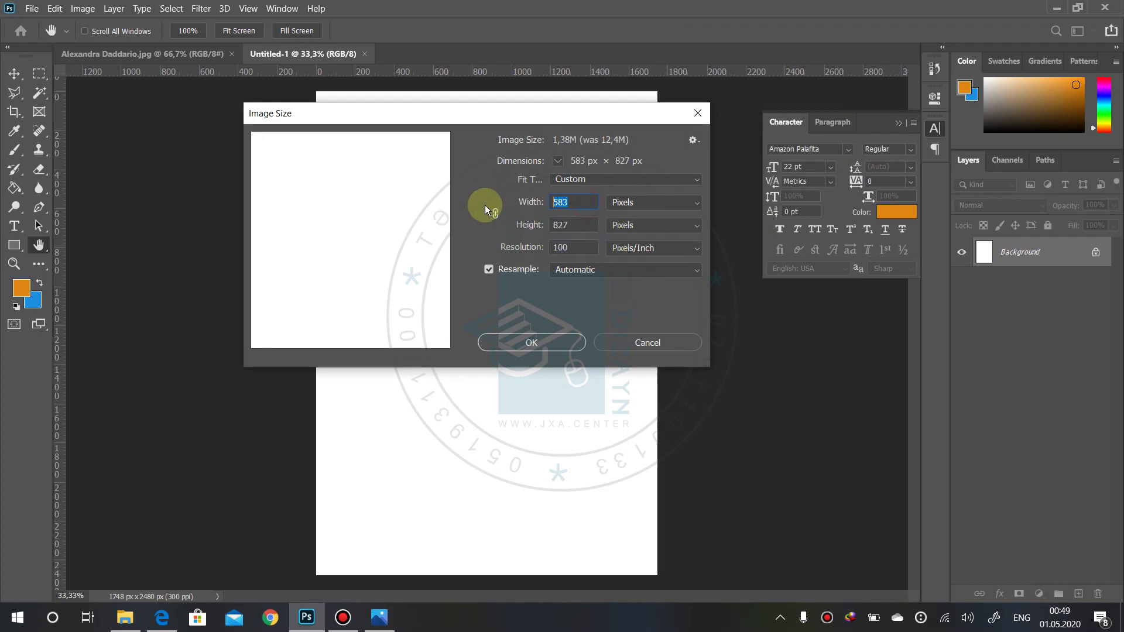
type("1500")
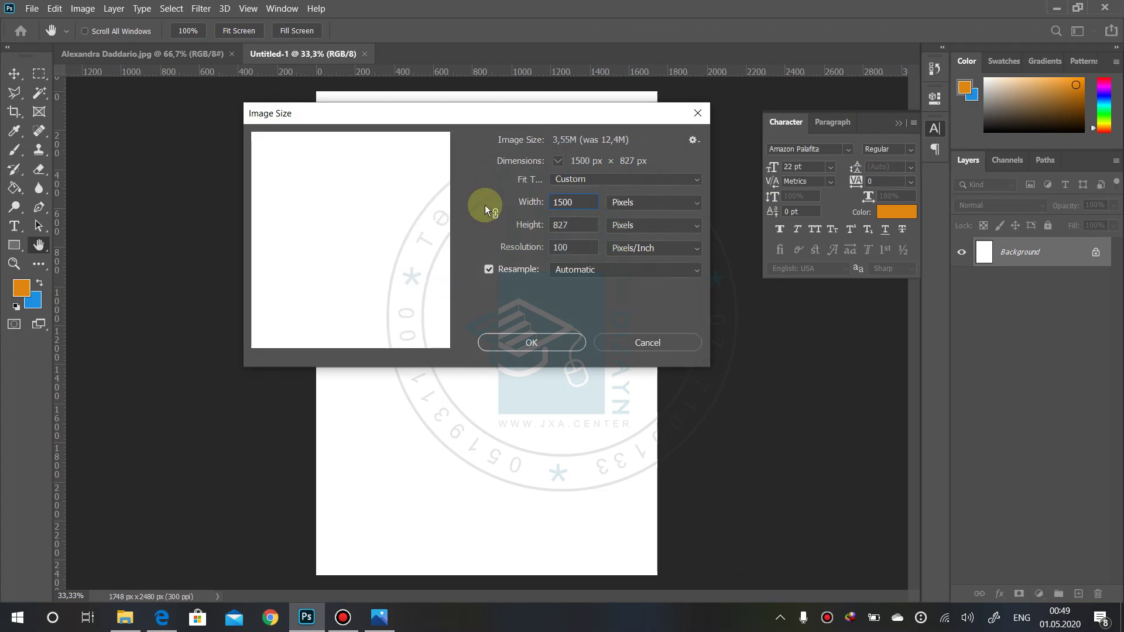
double_click(574, 228)
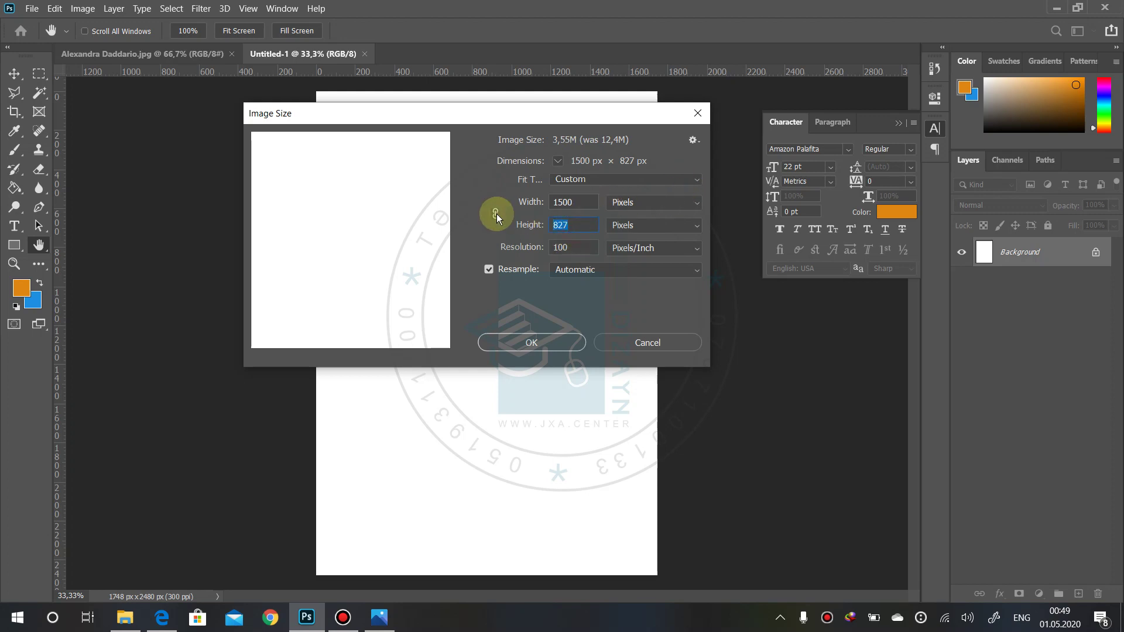
type("1500")
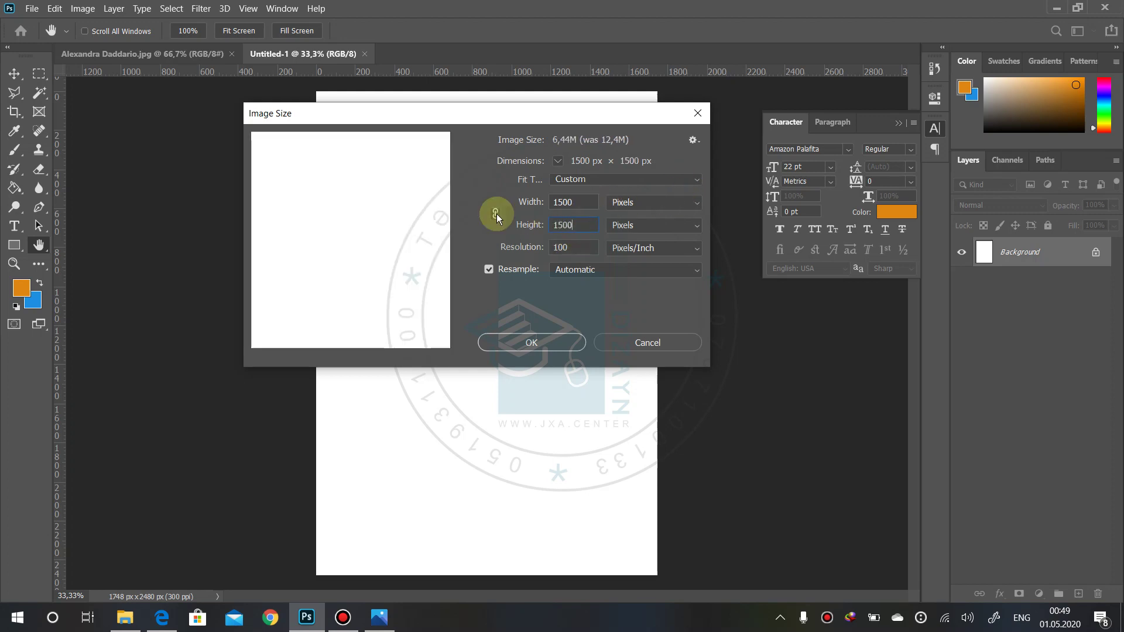
left_click(538, 342)
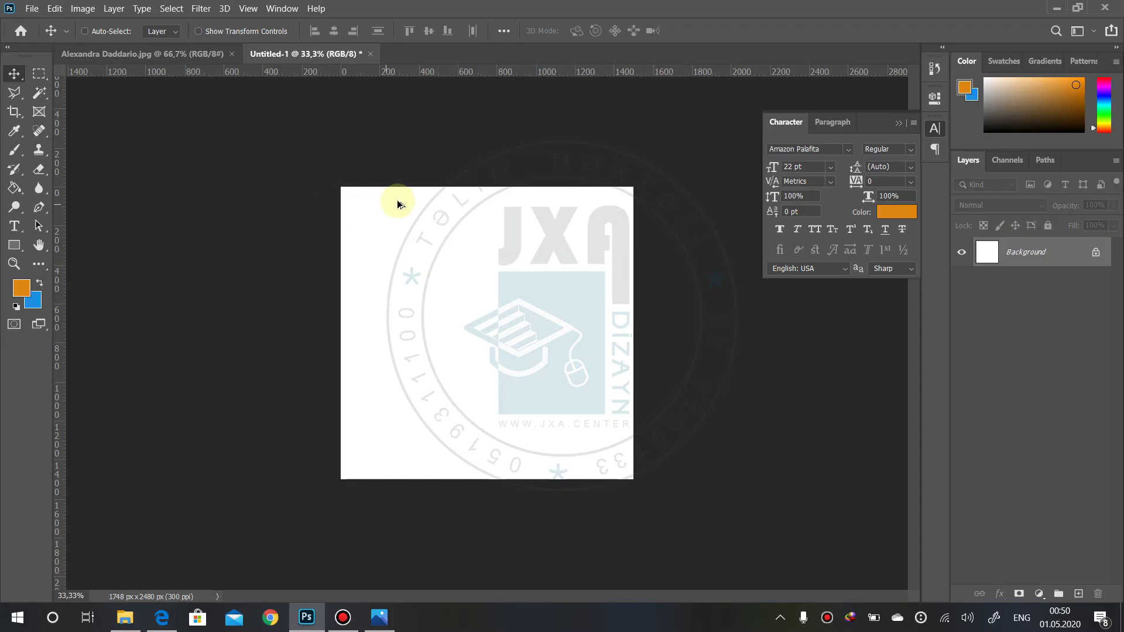
- Glance at the JOURNAL cover preview in Photos and return to Photoshop
key("alt+Tab")
key("alt+Tab")
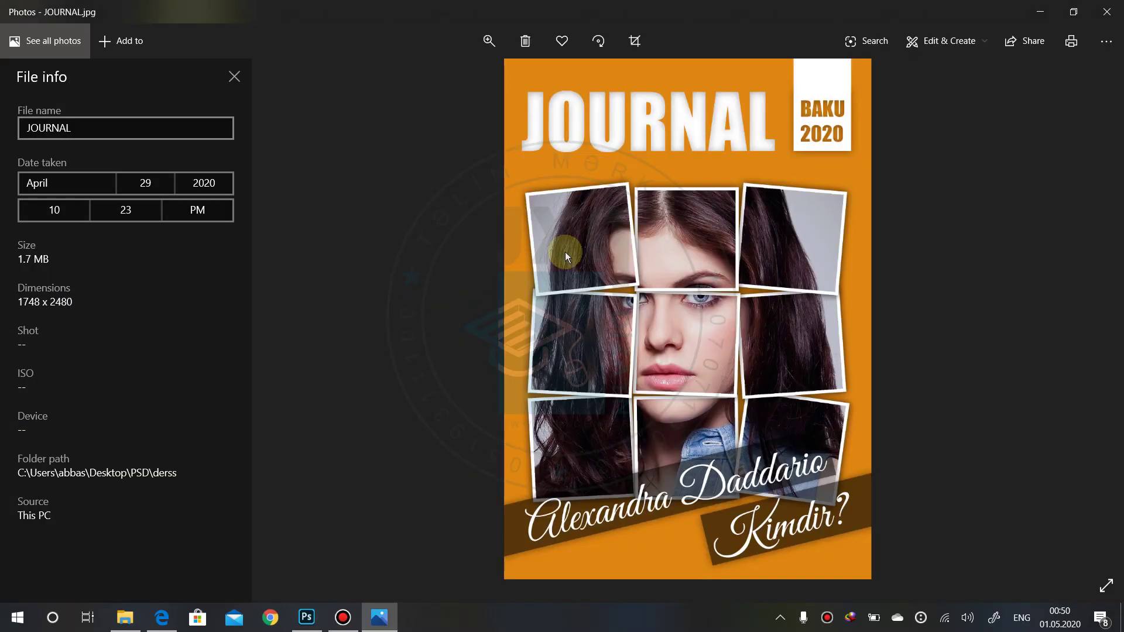
key("alt+Tab")
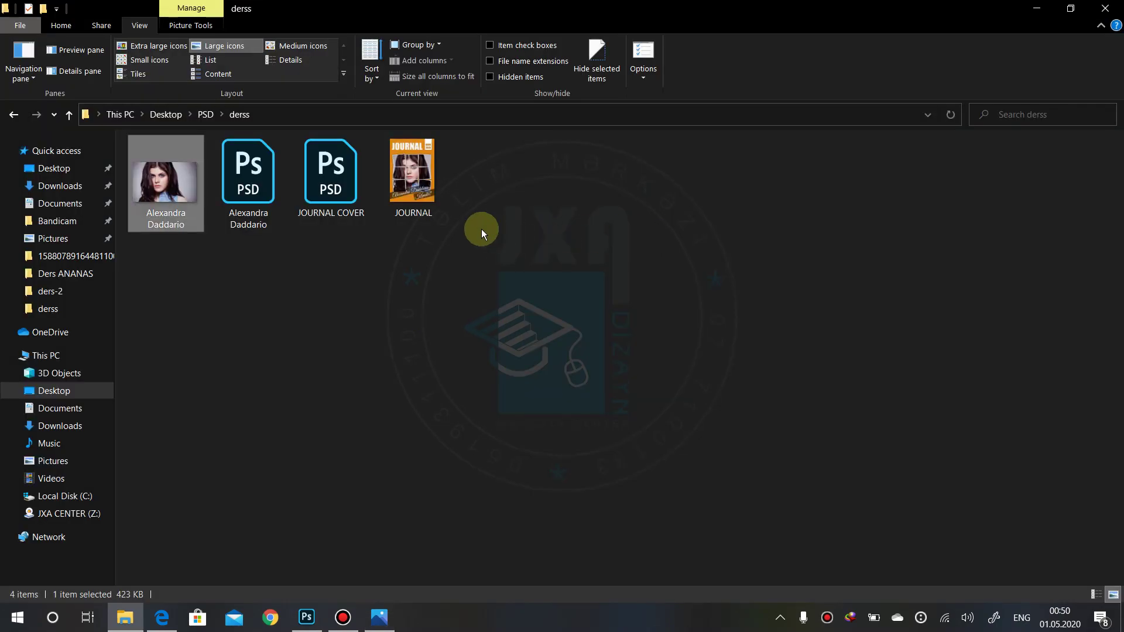
left_click(307, 617)
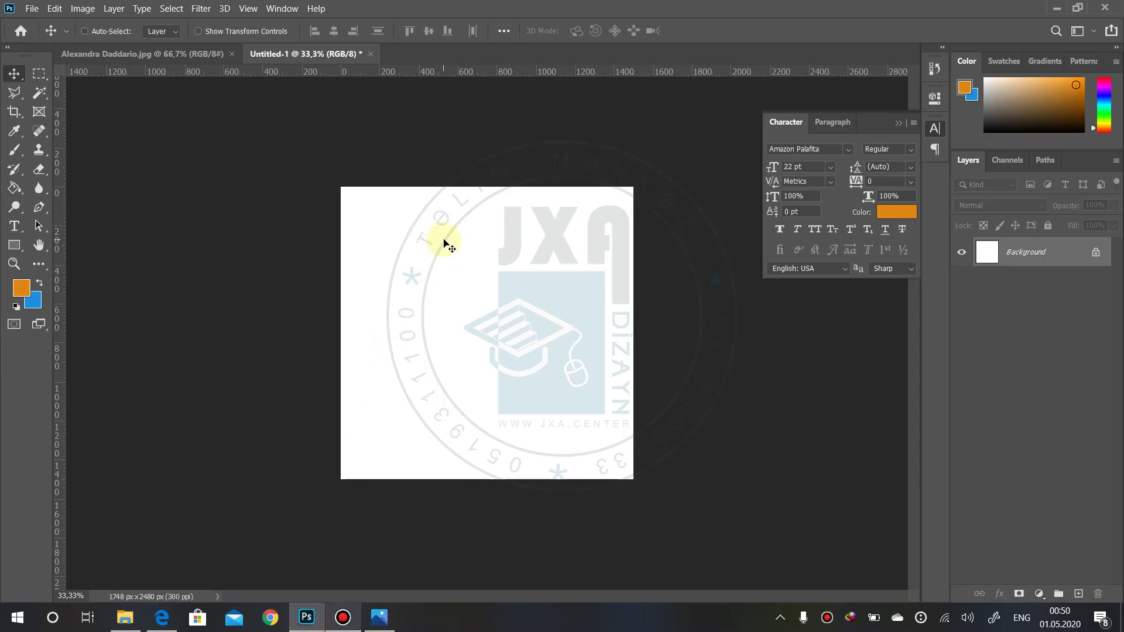
- Zoom in and add a horizontal guide at 500 px
scroll(440, 275, "up", 2)
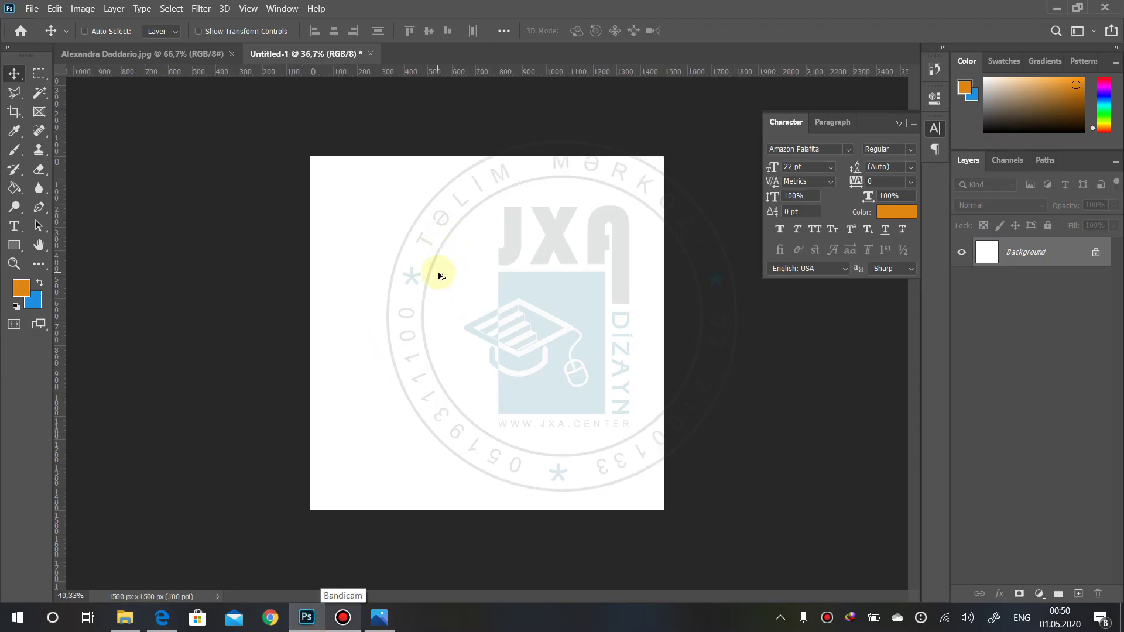
scroll(440, 275, "up", 2)
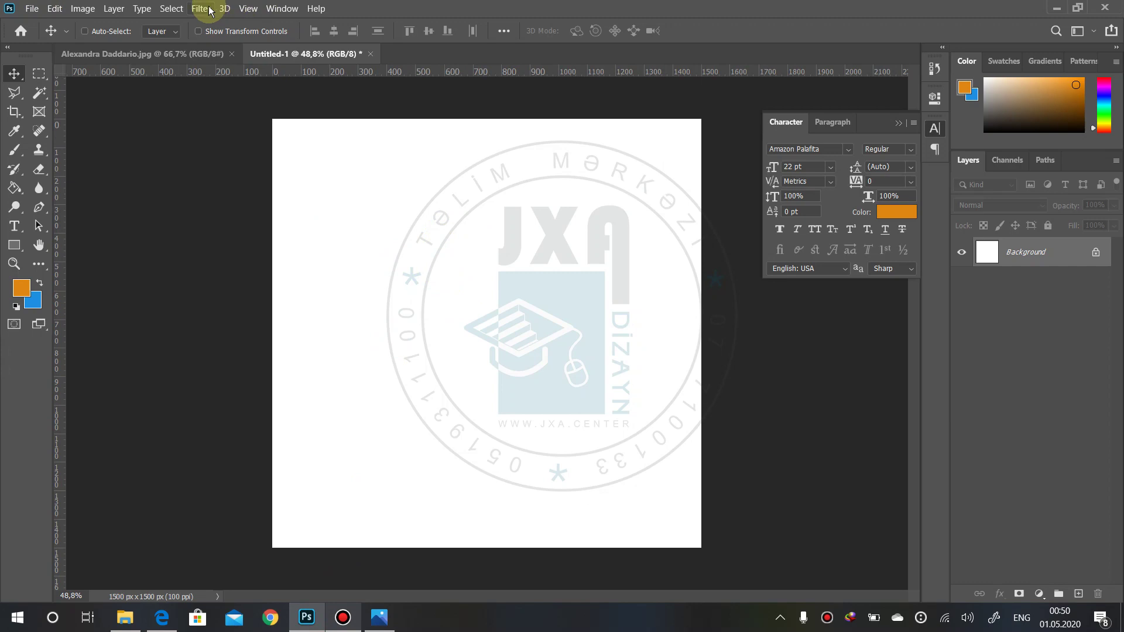
left_click(247, 9)
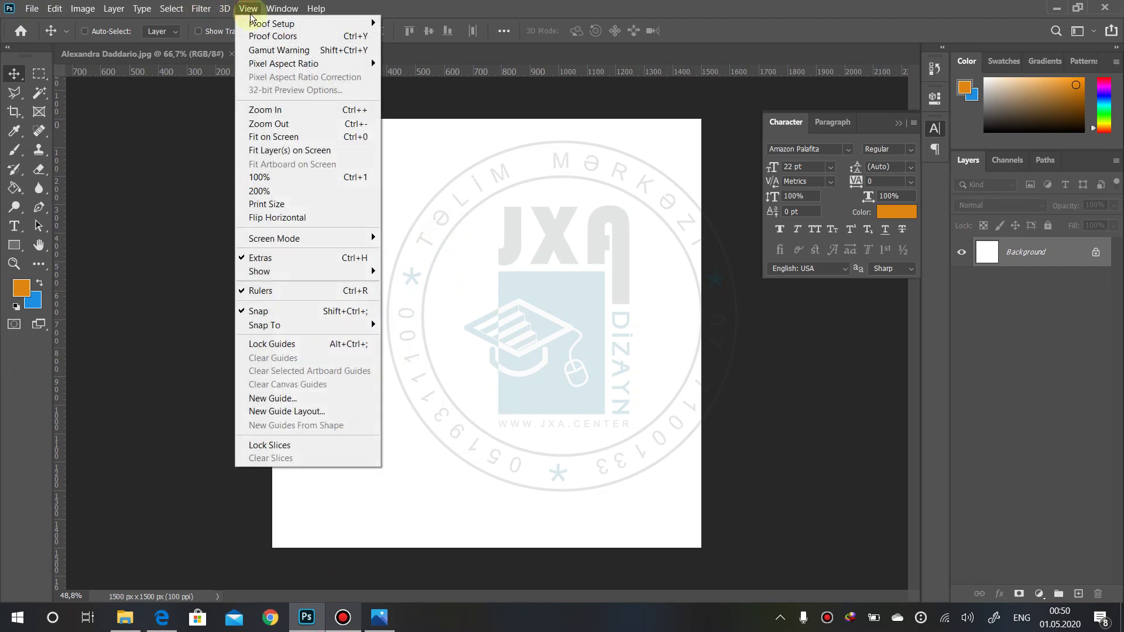
left_click(327, 272)
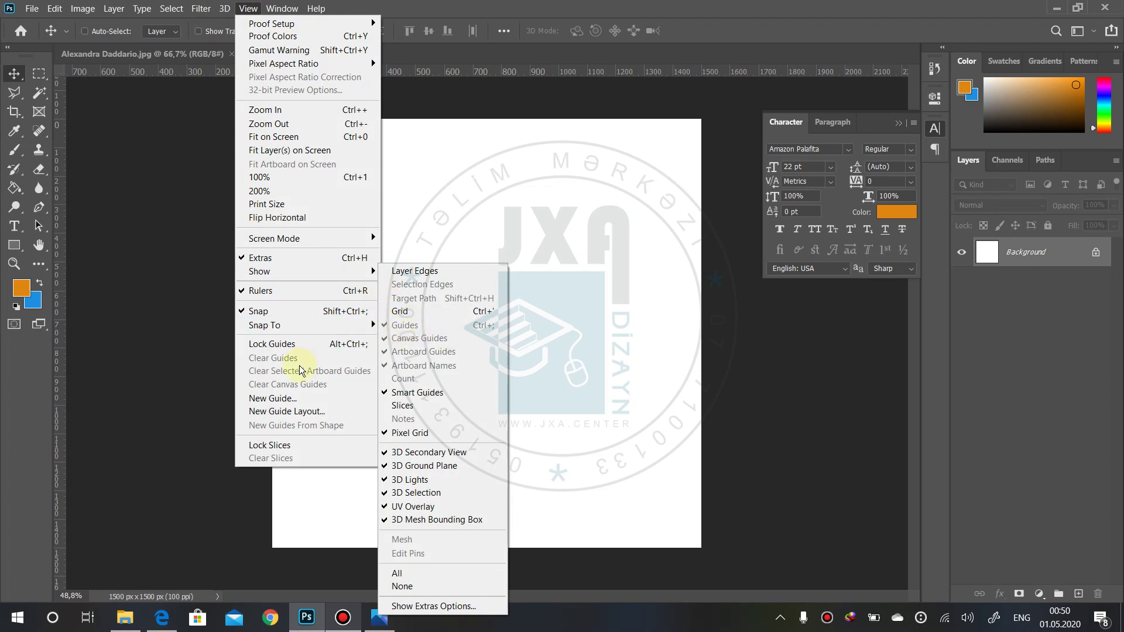
left_click(284, 398)
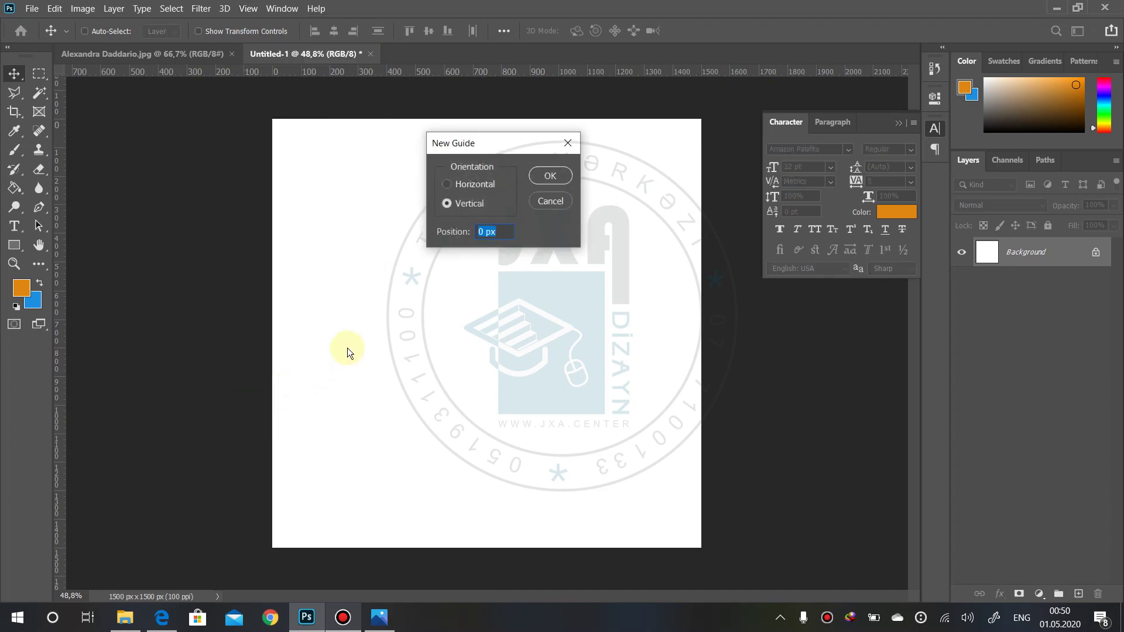
left_click_drag(480, 140, 352, 127)
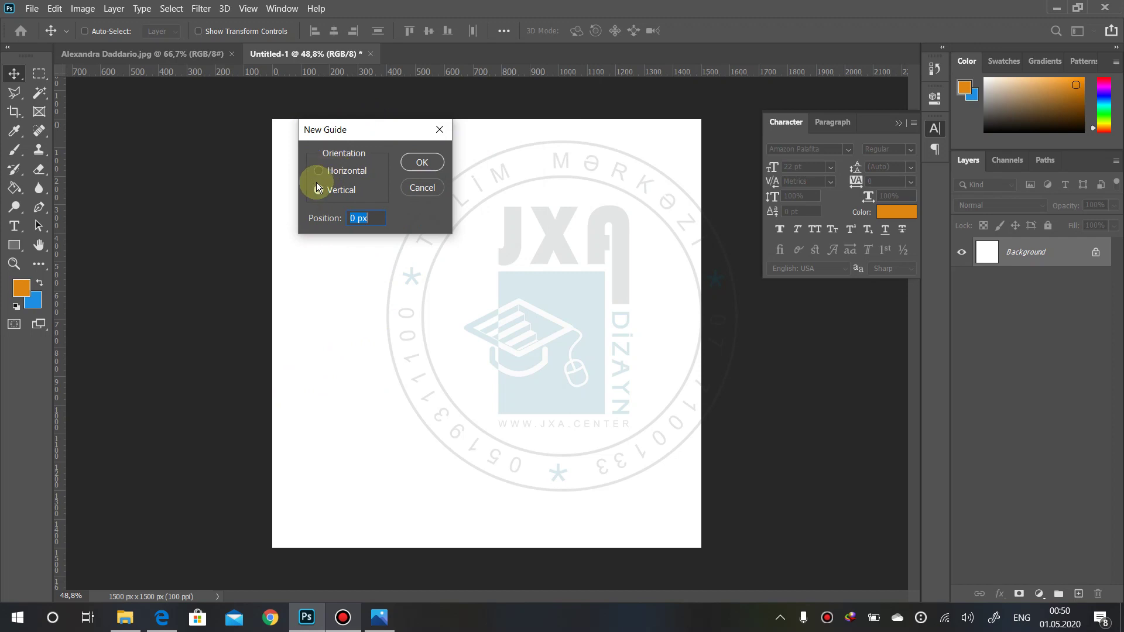
left_click(318, 170)
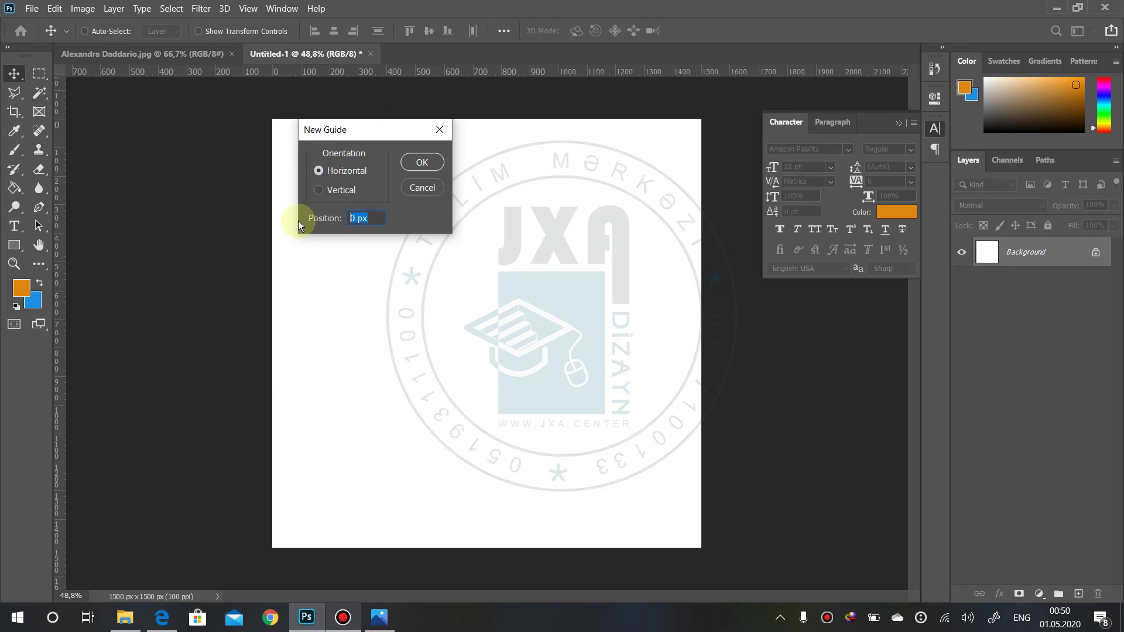
type("500")
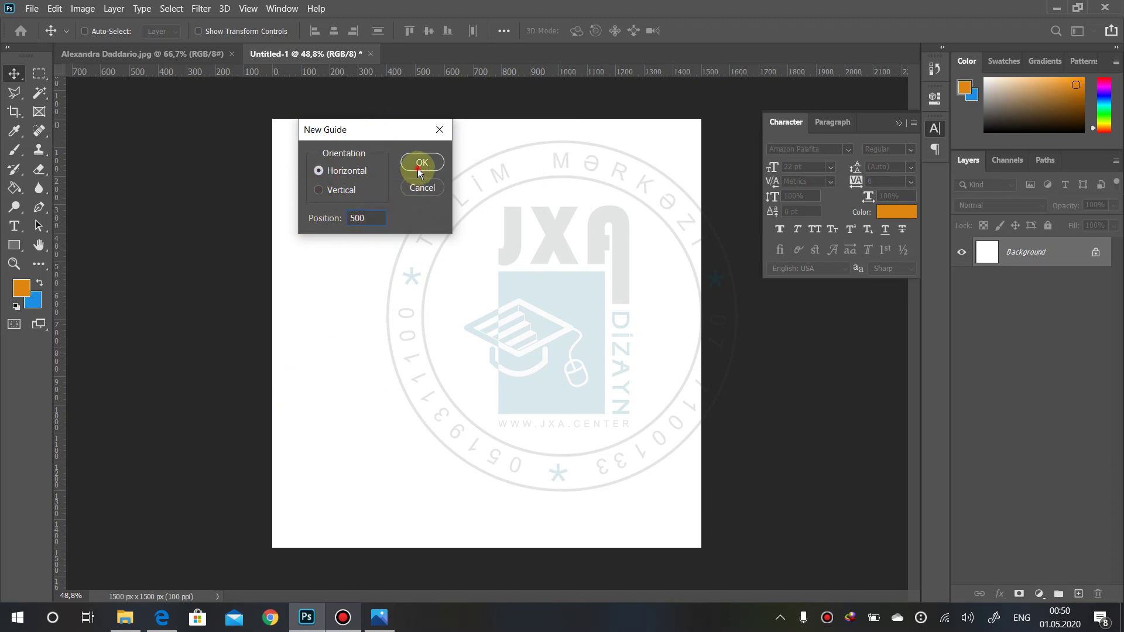
left_click(419, 165)
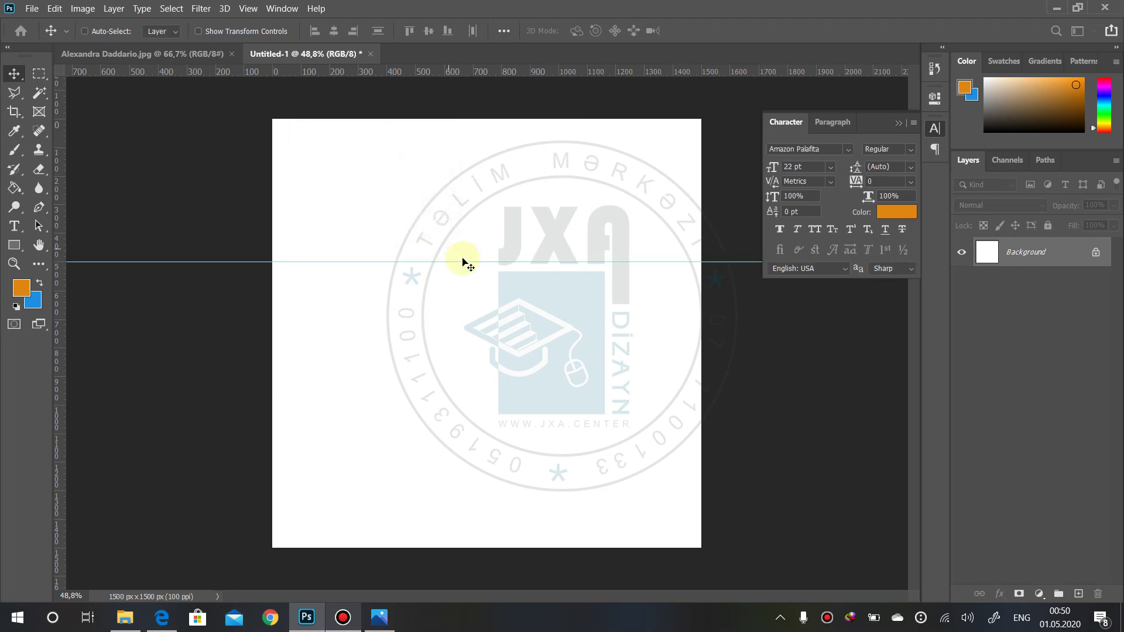
- Add a second horizontal guide at 1000 px
left_click(248, 8)
left_click(286, 398)
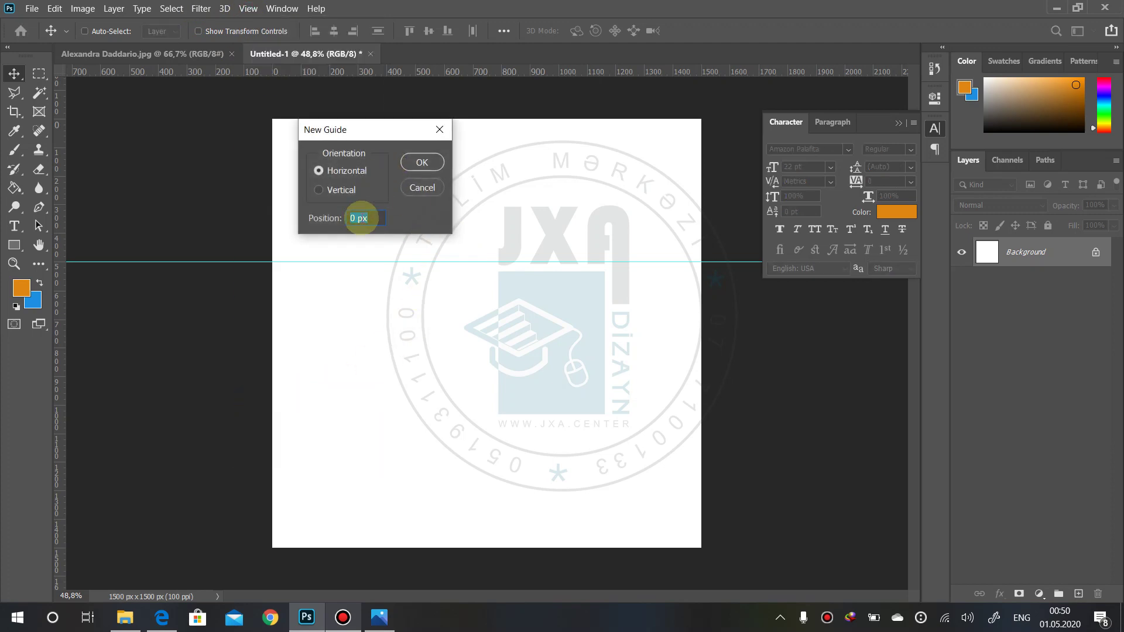
type("1000")
left_click(421, 163)
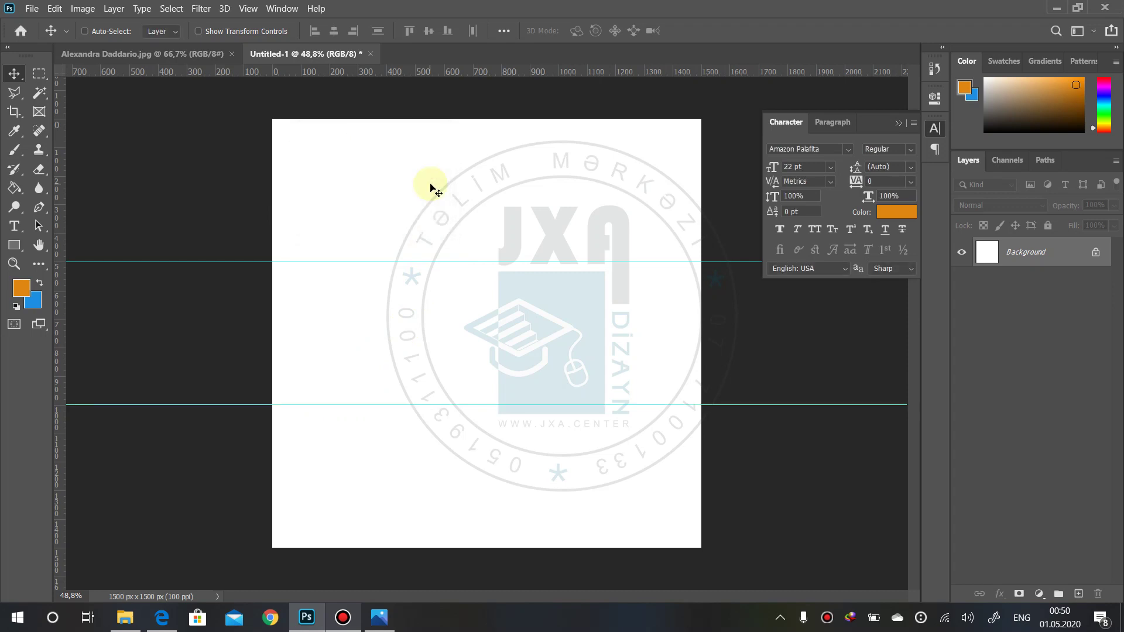
- Add a vertical guide at 500 px
left_click(248, 8)
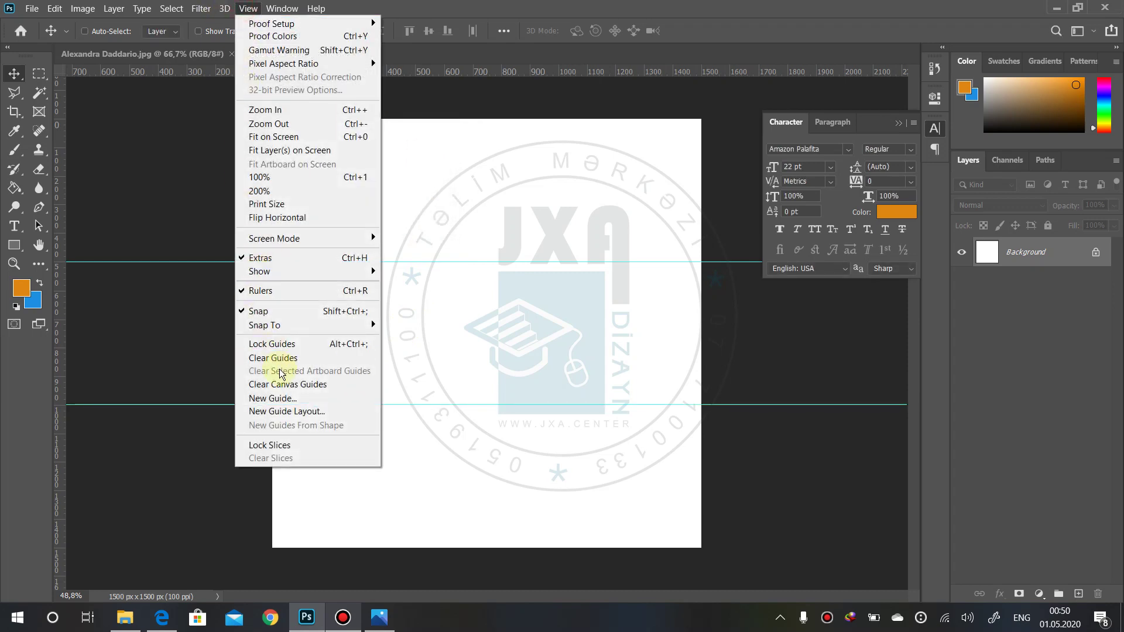
left_click(283, 398)
left_click(337, 192)
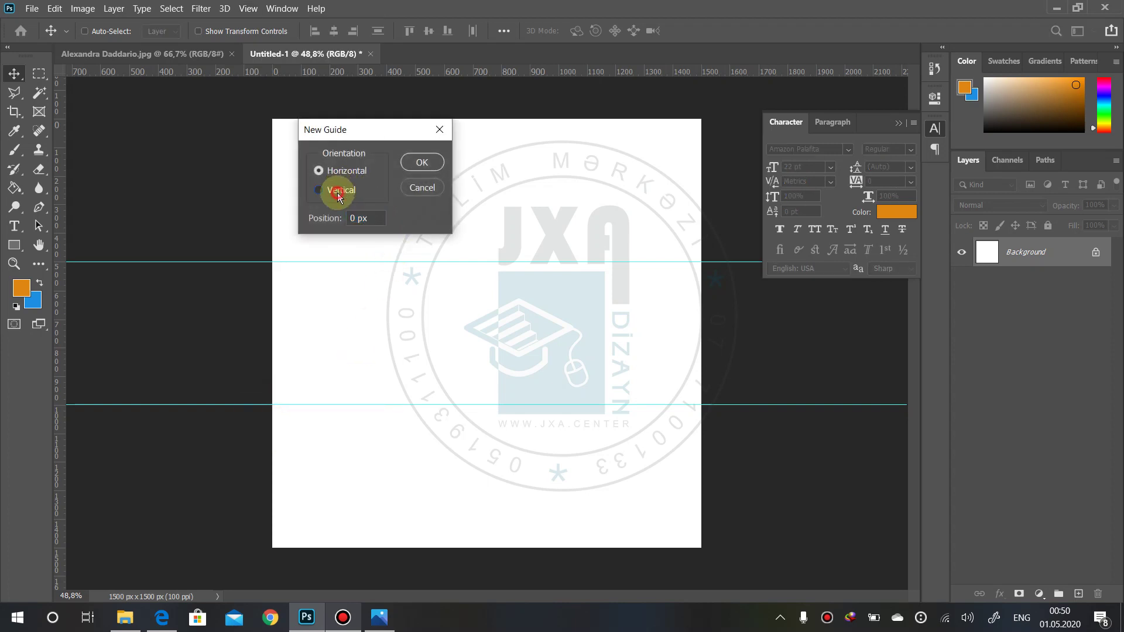
double_click(360, 217)
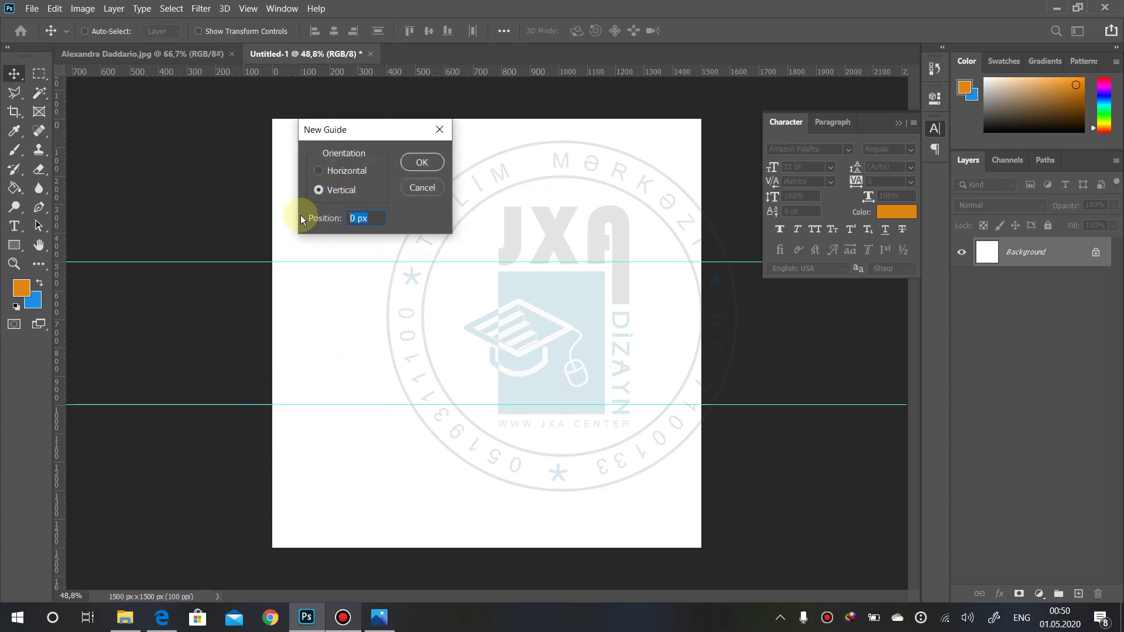
type("500")
key("Return")
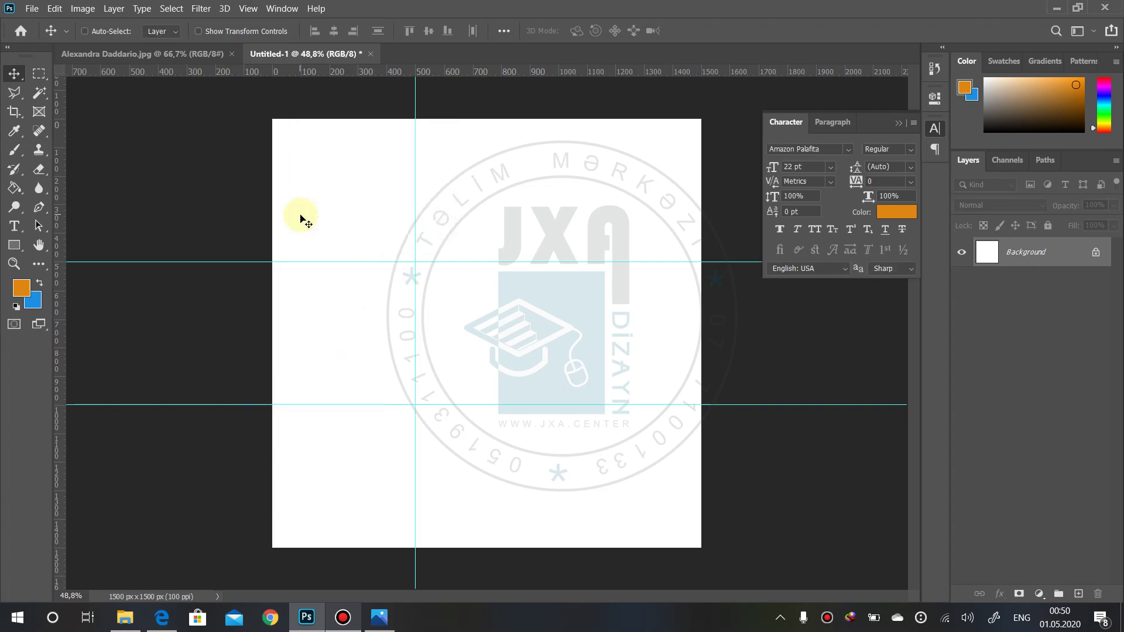
- Add a second vertical guide at 1000 px and check the snapping options
left_click(248, 8)
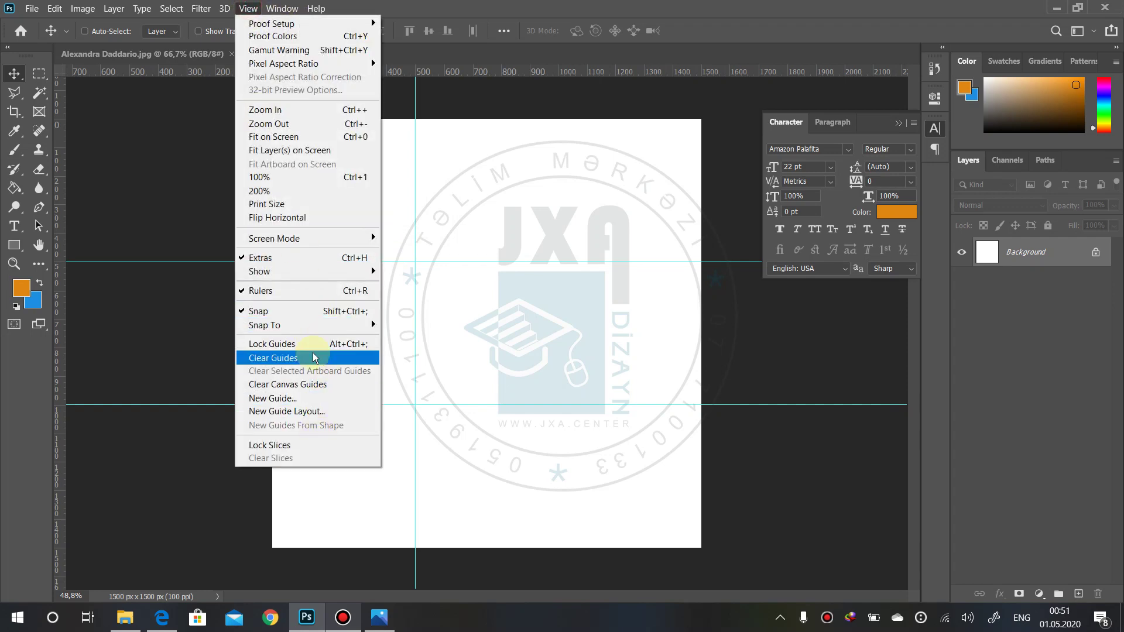
left_click(299, 398)
type("1")
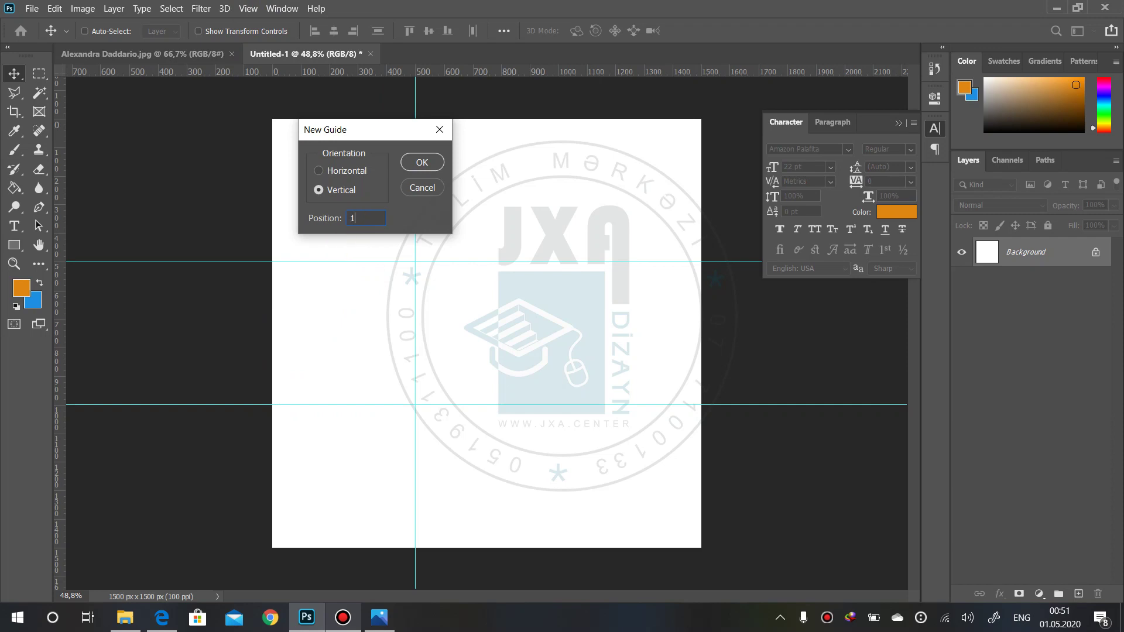
type("000")
key("Return")
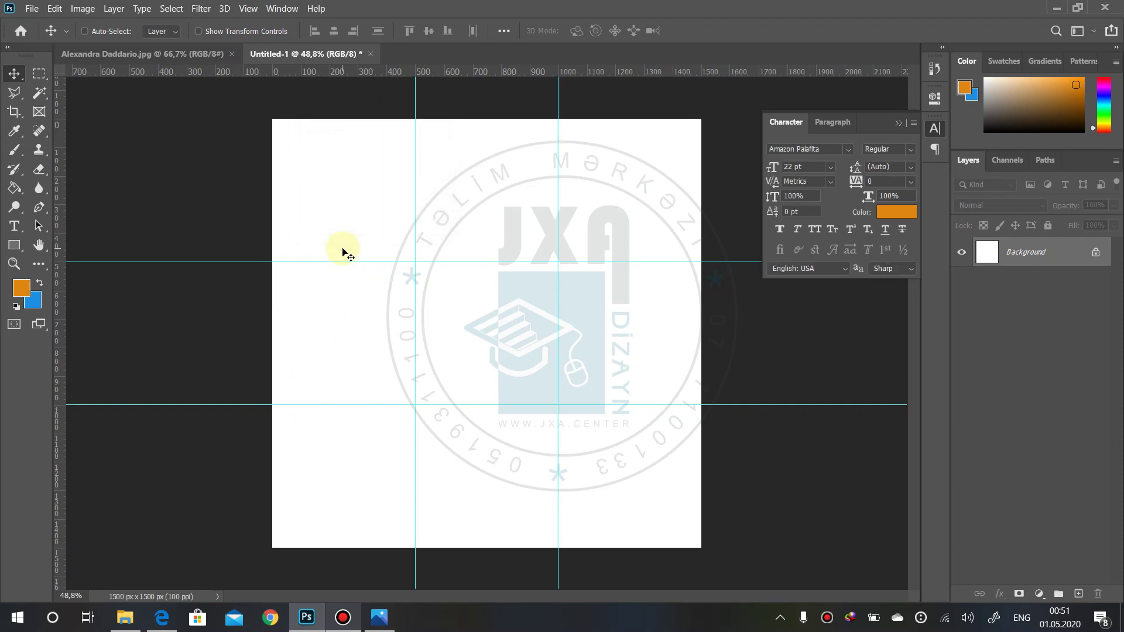
left_click(248, 9)
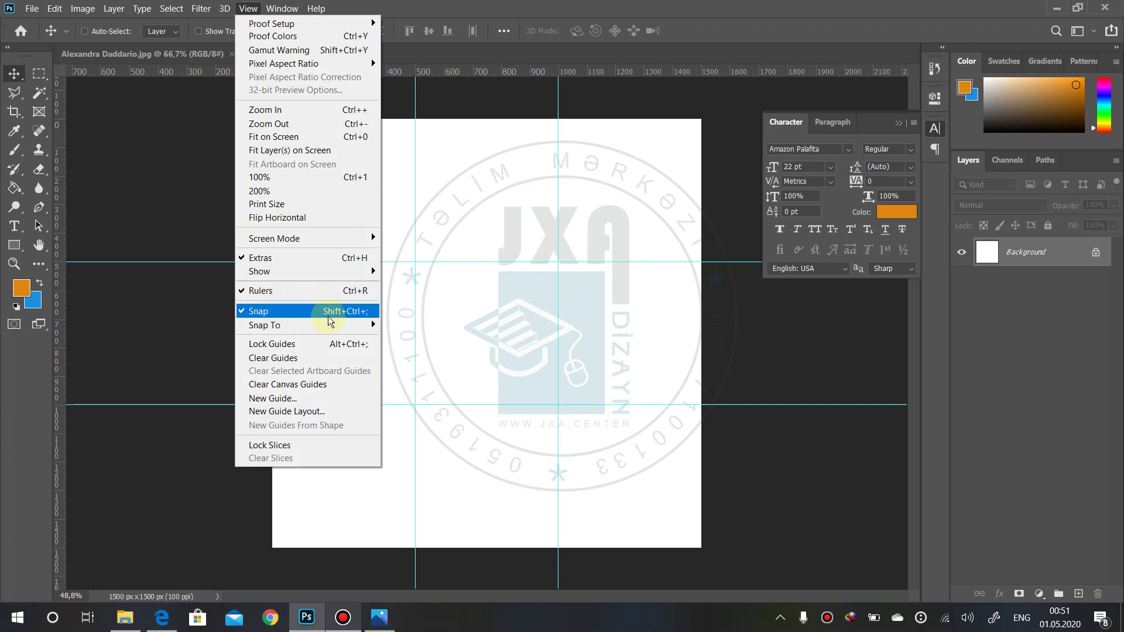
mouse_move(264, 325)
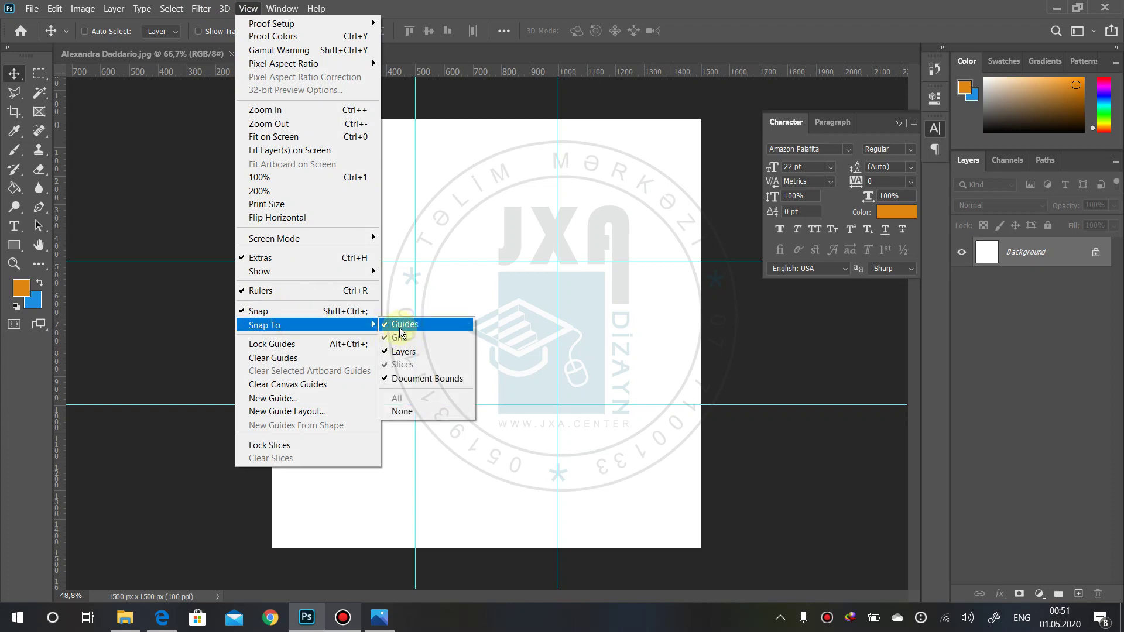
left_click(477, 7)
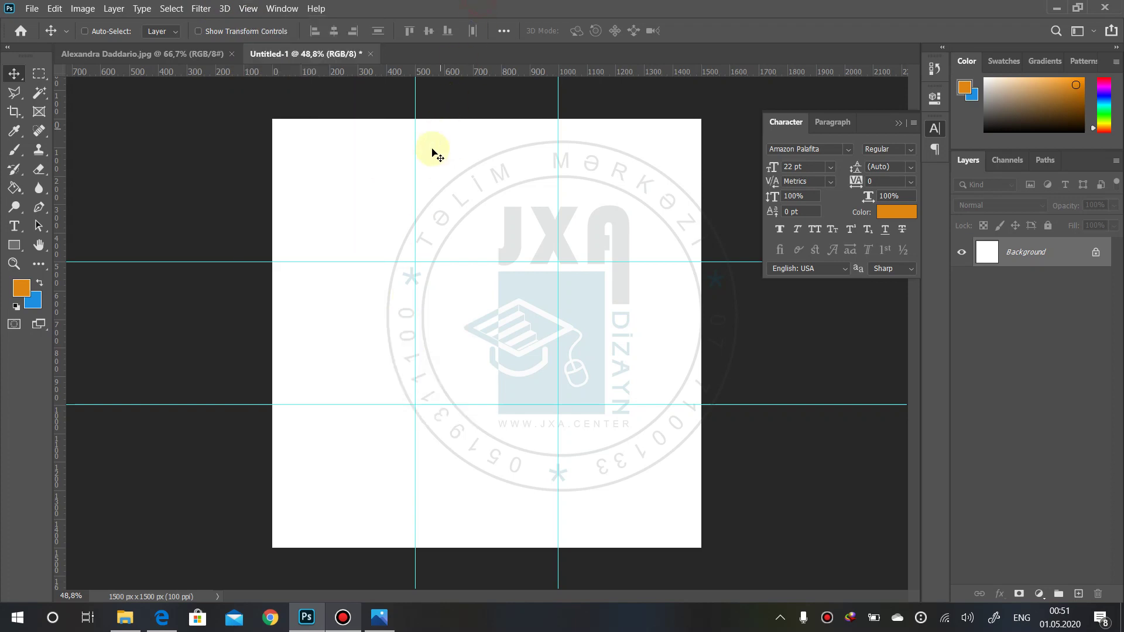
- Drag the portrait photo from its tab into the square document
left_click(149, 55)
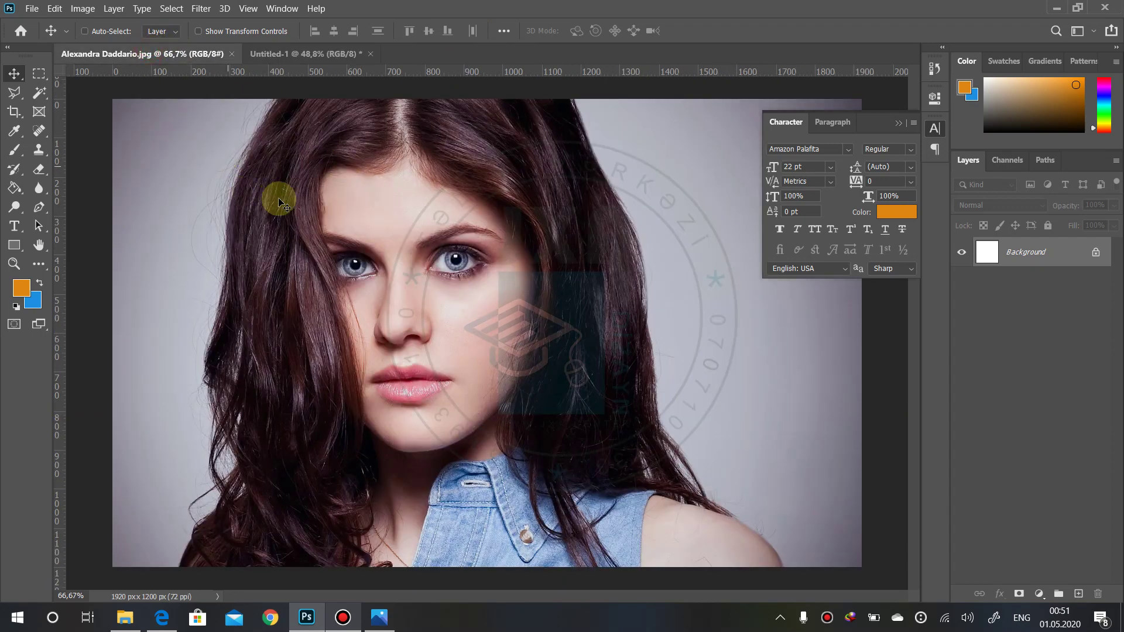
mouse_move(302, 170)
left_mouse_down()
mouse_move(302, 160)
mouse_move(350, 226)
left_mouse_up()
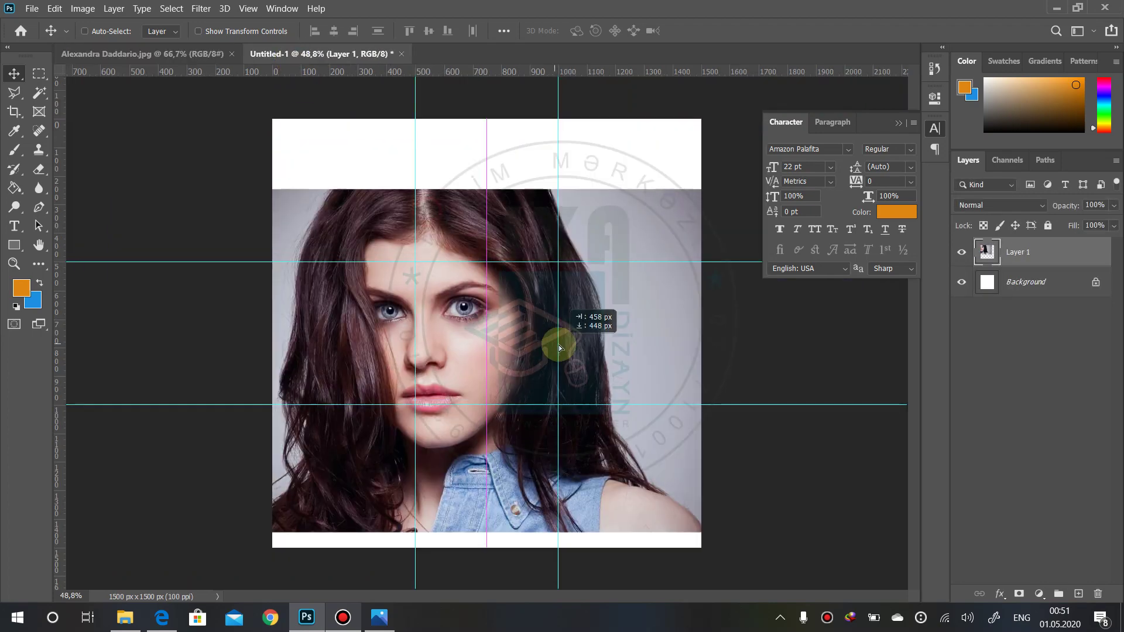
left_click_drag(350, 226, 538, 297)
- Stretch the photo to fill the canvas and nudge it right to centre the face
key("ctrl+t")
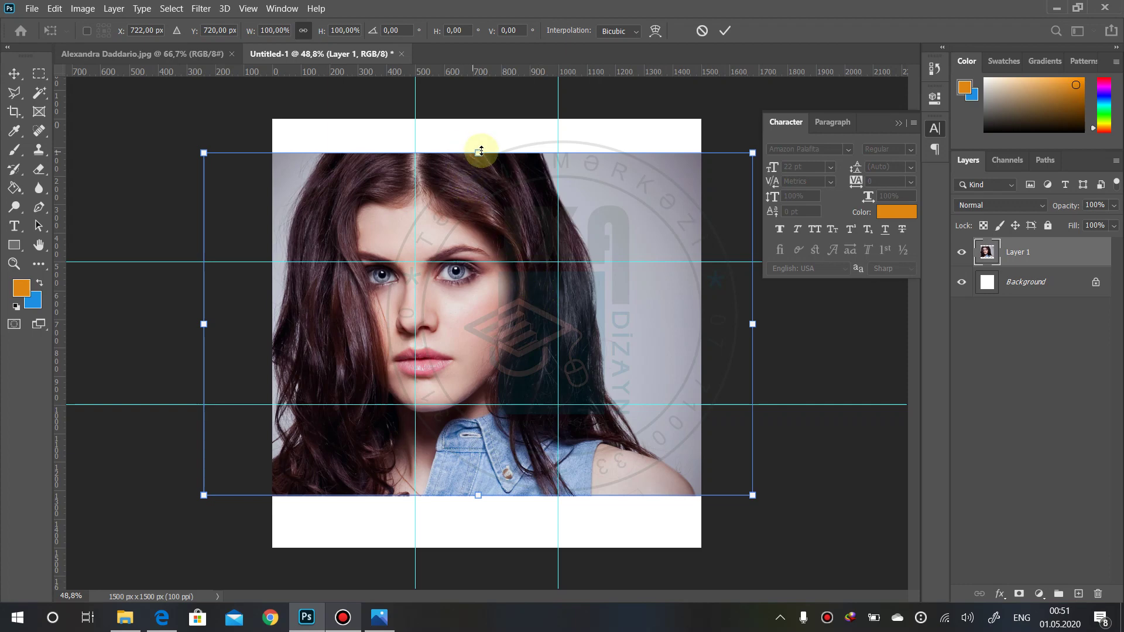
left_click_drag(477, 151, 488, 121)
left_click_drag(478, 496, 483, 547)
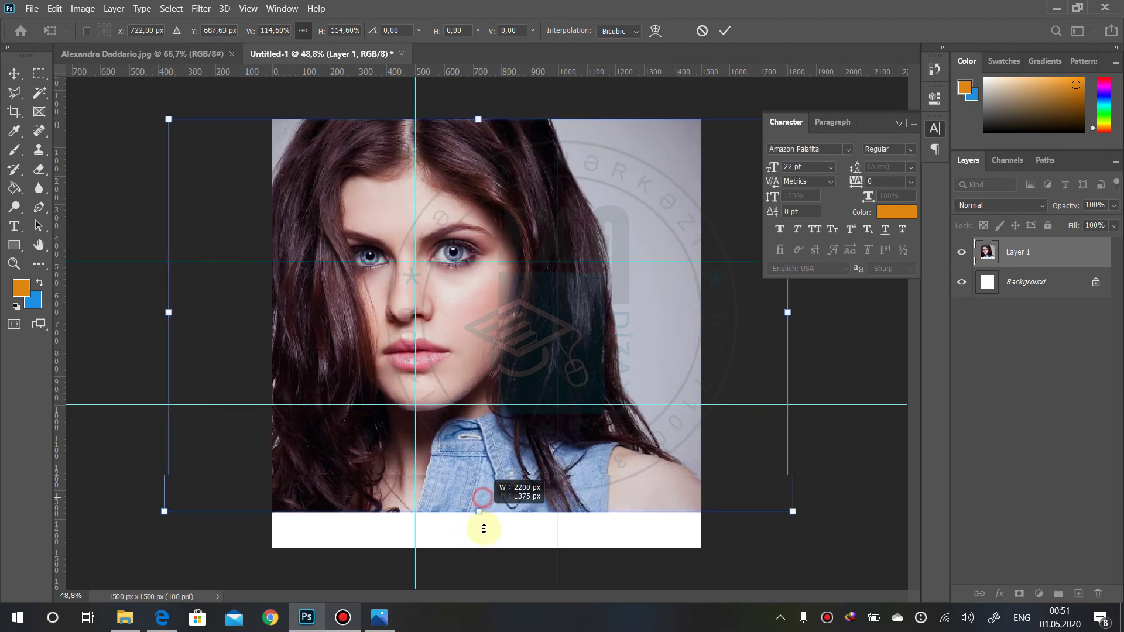
key("Return")
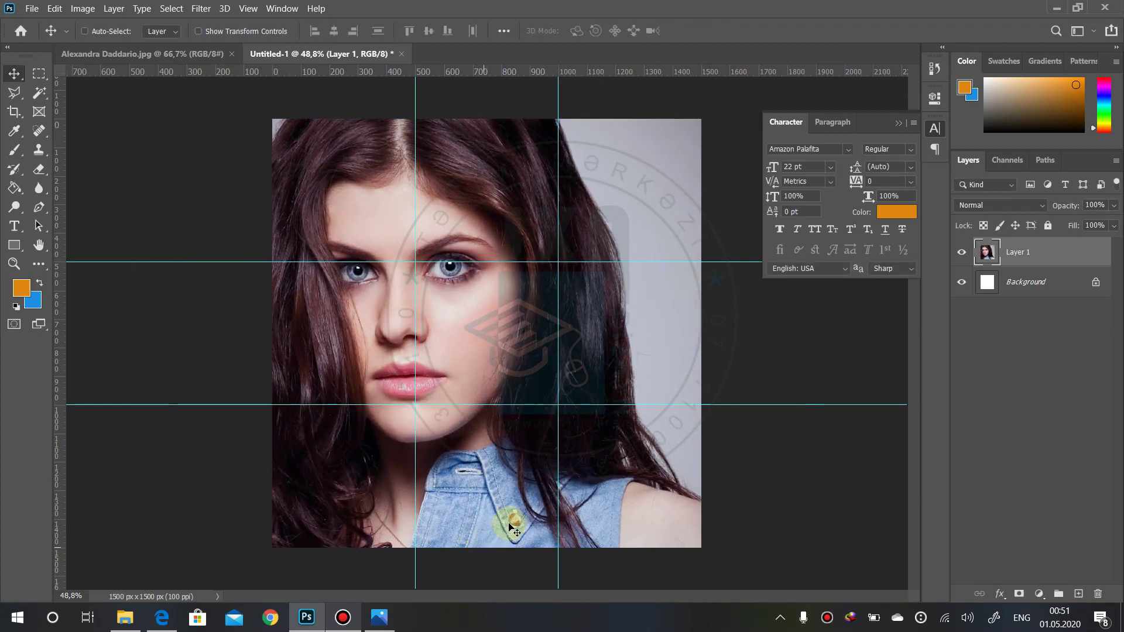
left_click_drag(477, 351, 530, 363)
key("Right")
key("Right")
key("Right")
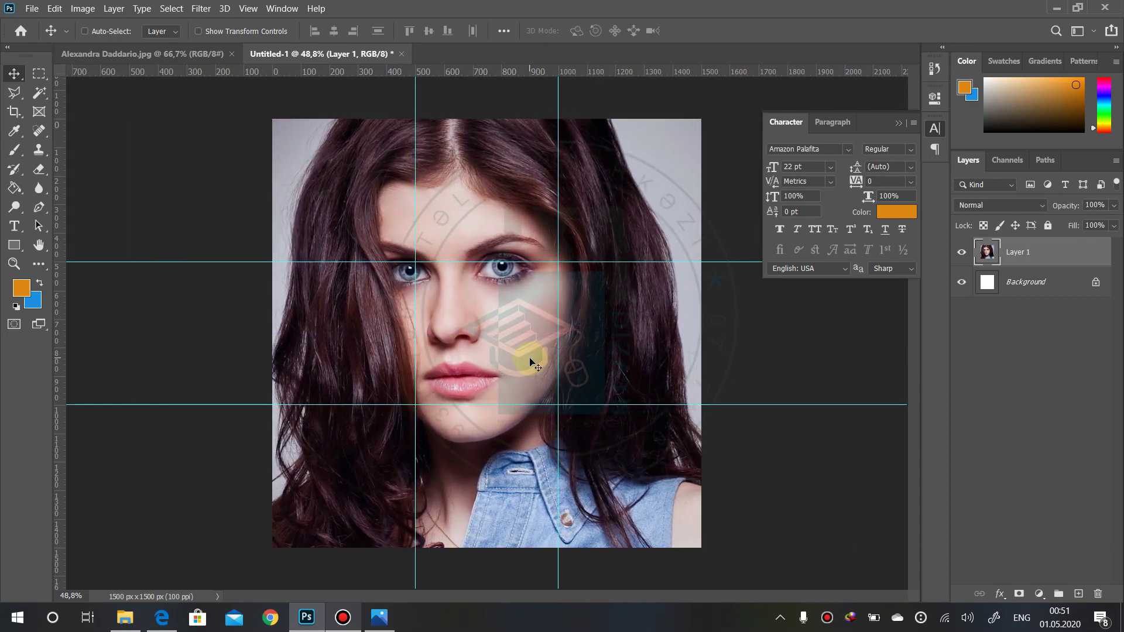
key("Right")
key("Right")
key("Right")
key("Right")
key("Right")
key("Right")
key("Right")
key("Right")
key("Right")
key("Right")
key("Right")
key("Right")
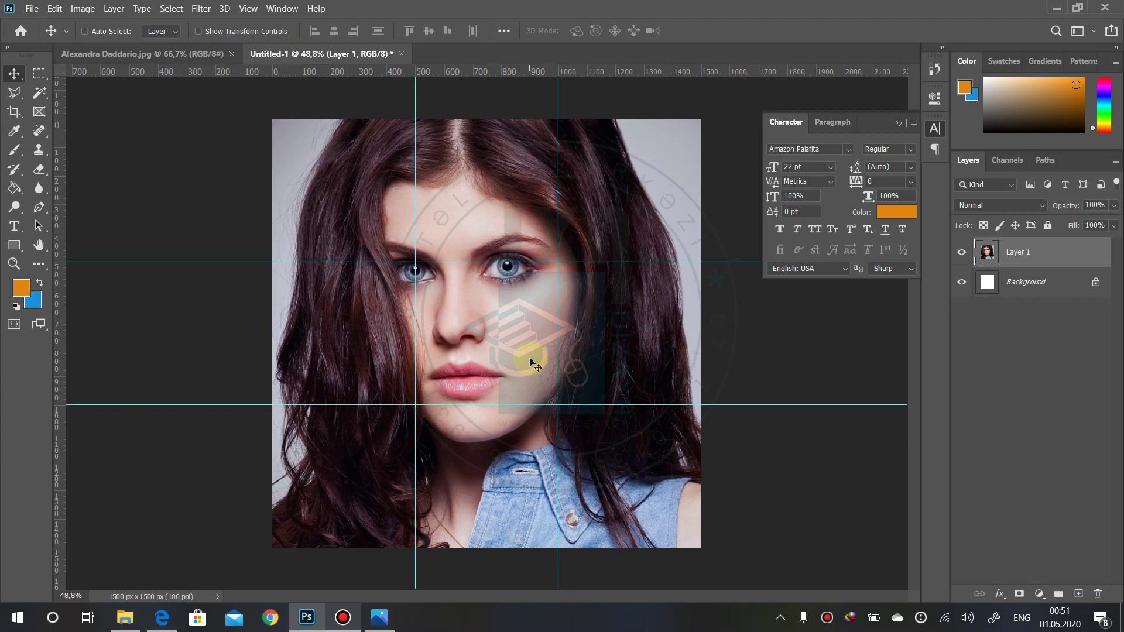
- Rename the photo layer to Daddario
double_click(1014, 256)
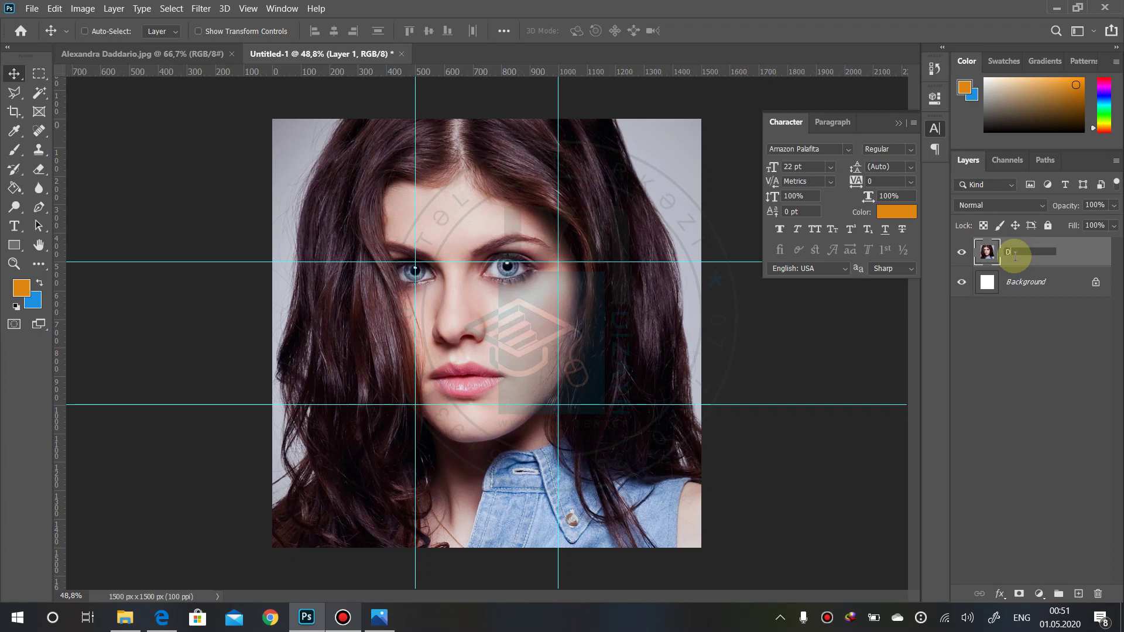
type("addario")
key("Return")
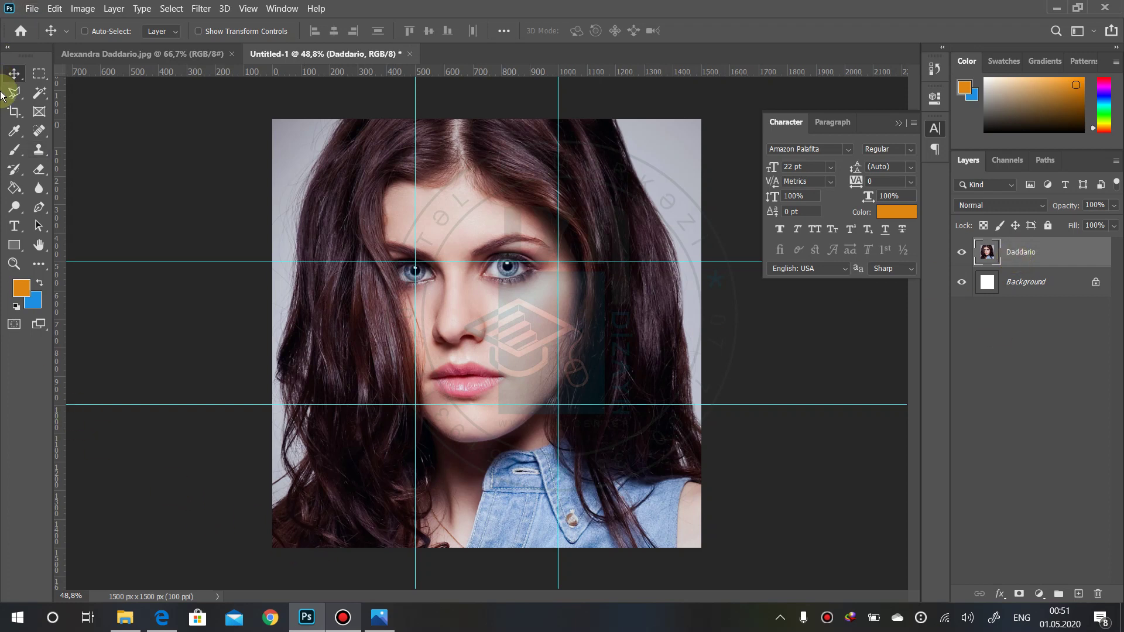
- Copy the top-left and top-middle grid squares of Daddario onto their own layers
left_click(39, 75)
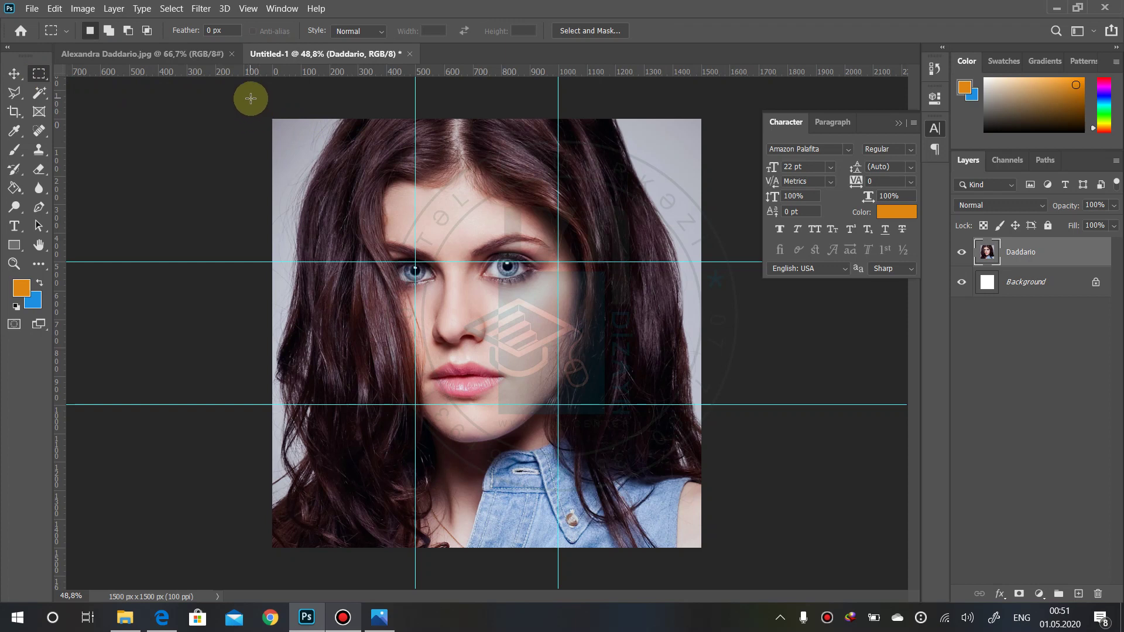
left_click_drag(272, 119, 415, 262)
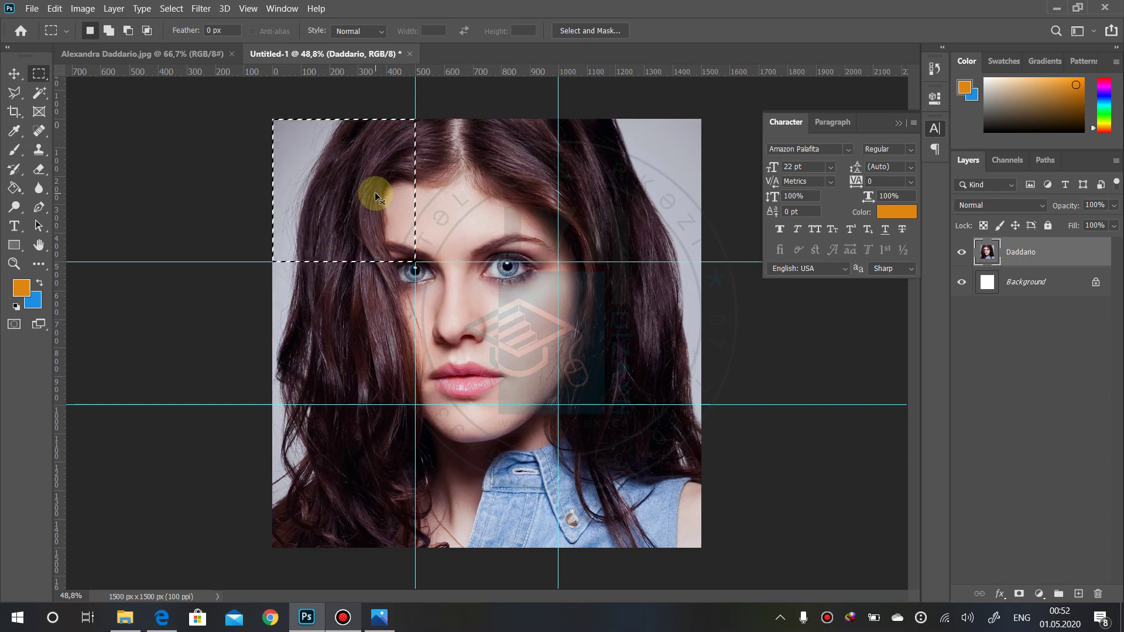
key("ctrl+j")
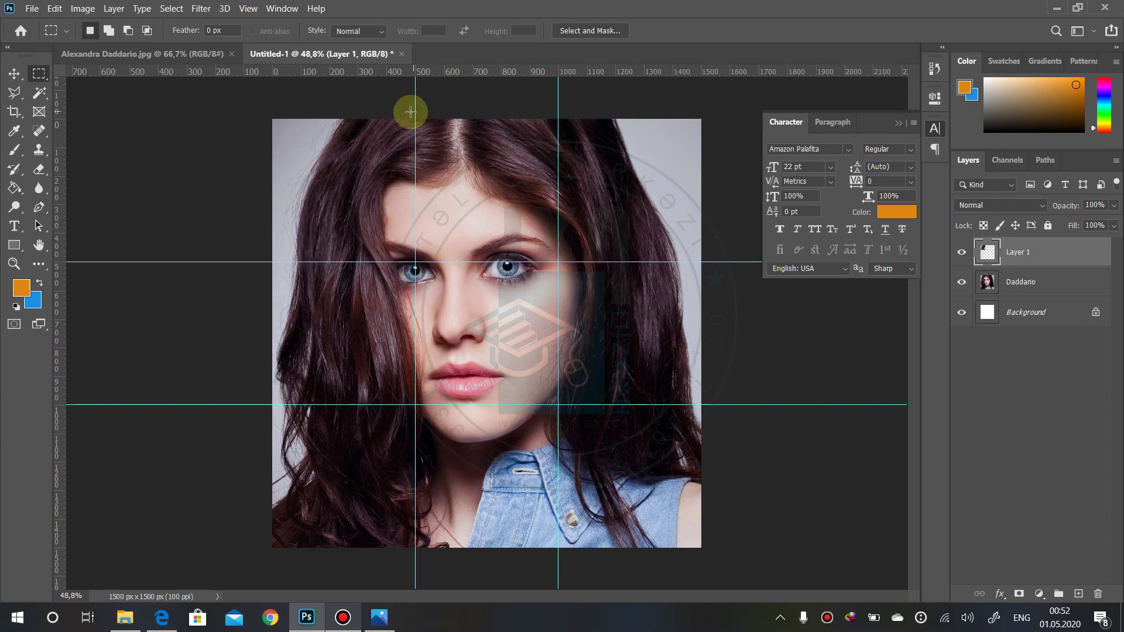
left_click_drag(415, 109, 552, 250)
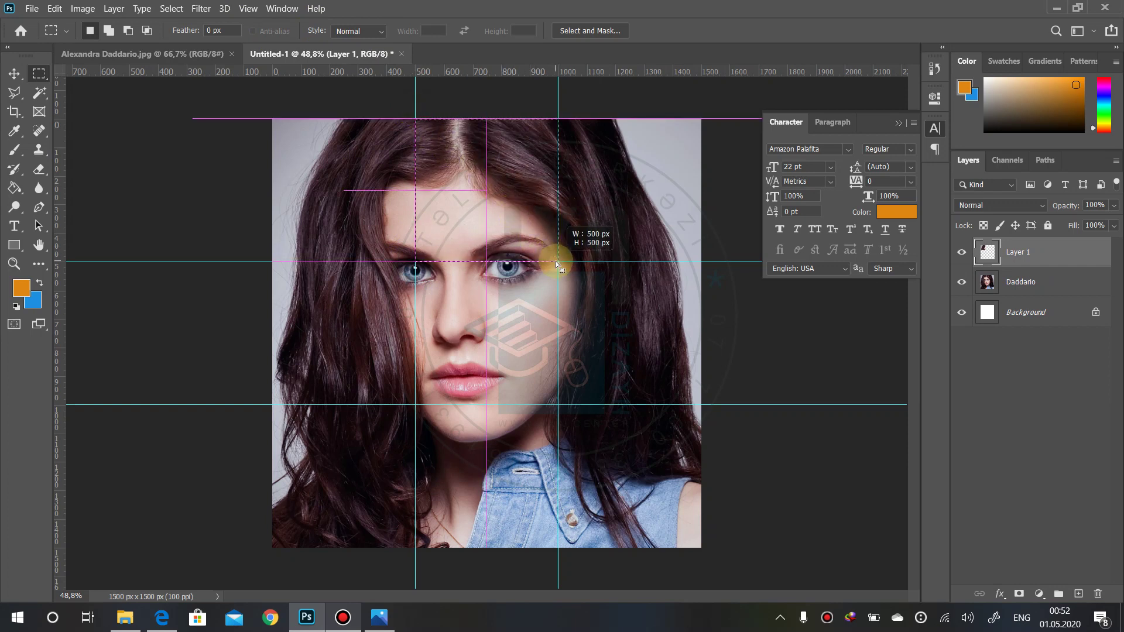
left_click_drag(553, 251, 557, 263)
key("ctrl+j")
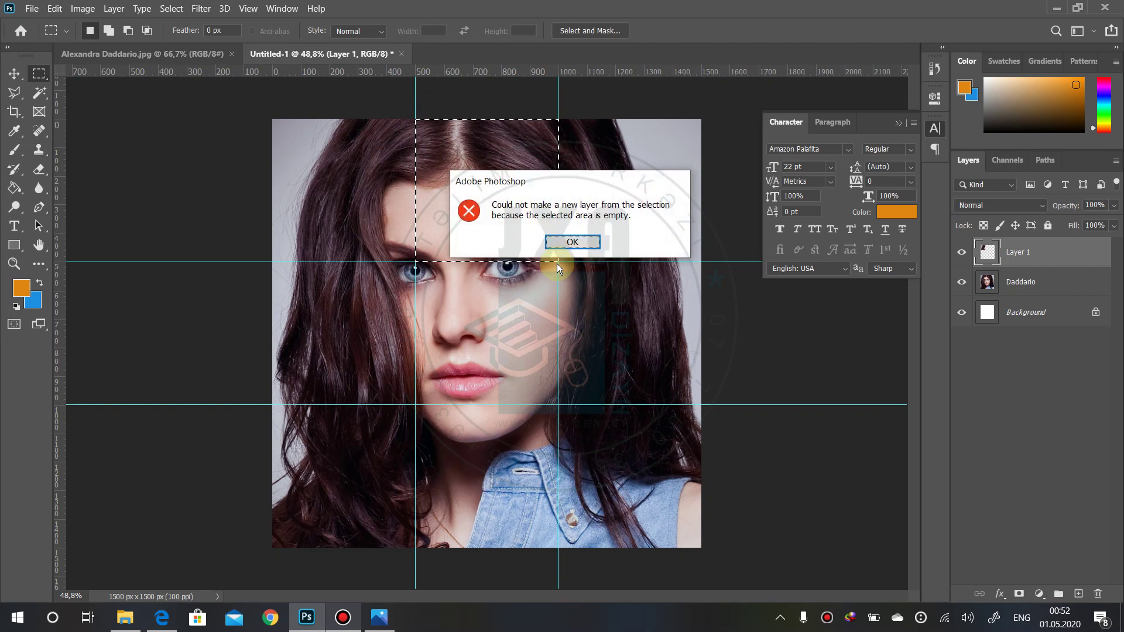
left_click(582, 242)
left_click(1041, 284)
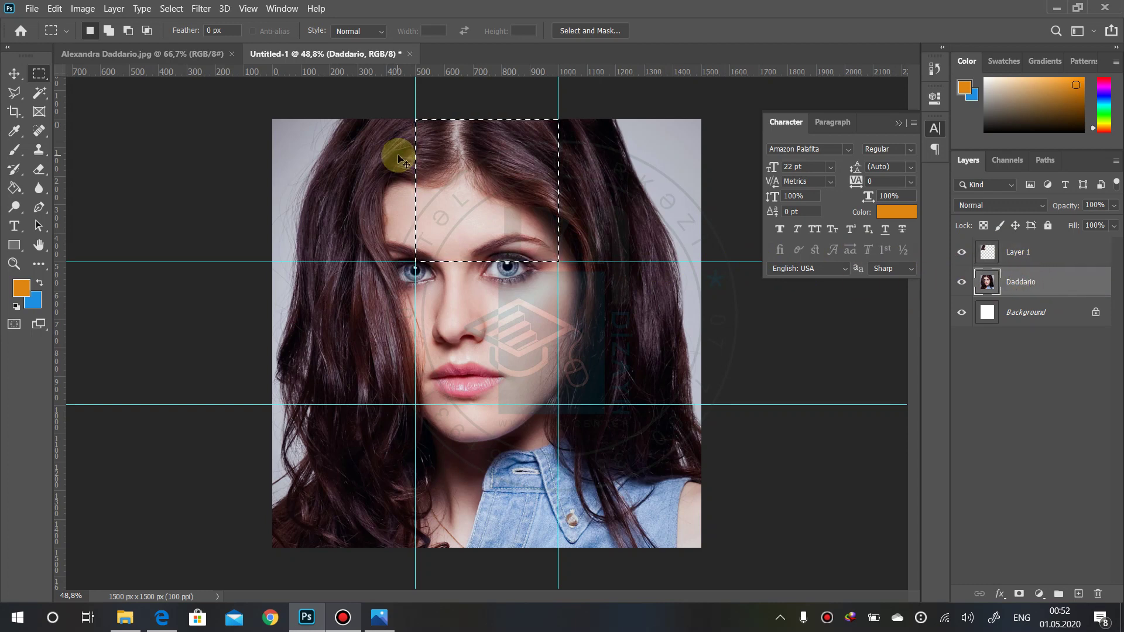
key("ctrl+j")
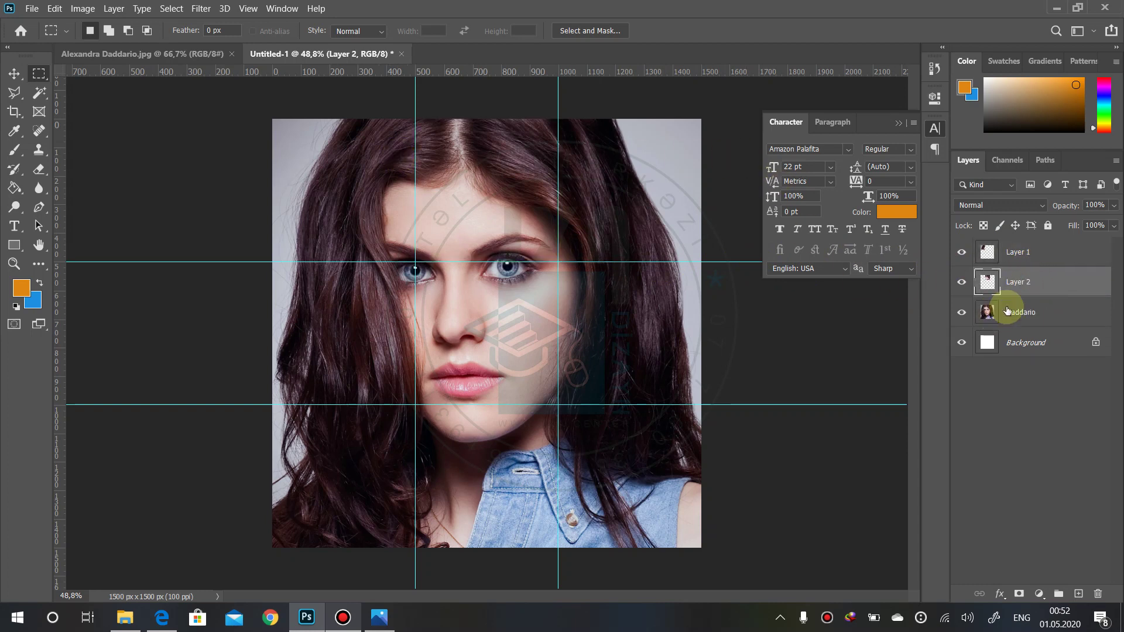
left_click(1028, 312)
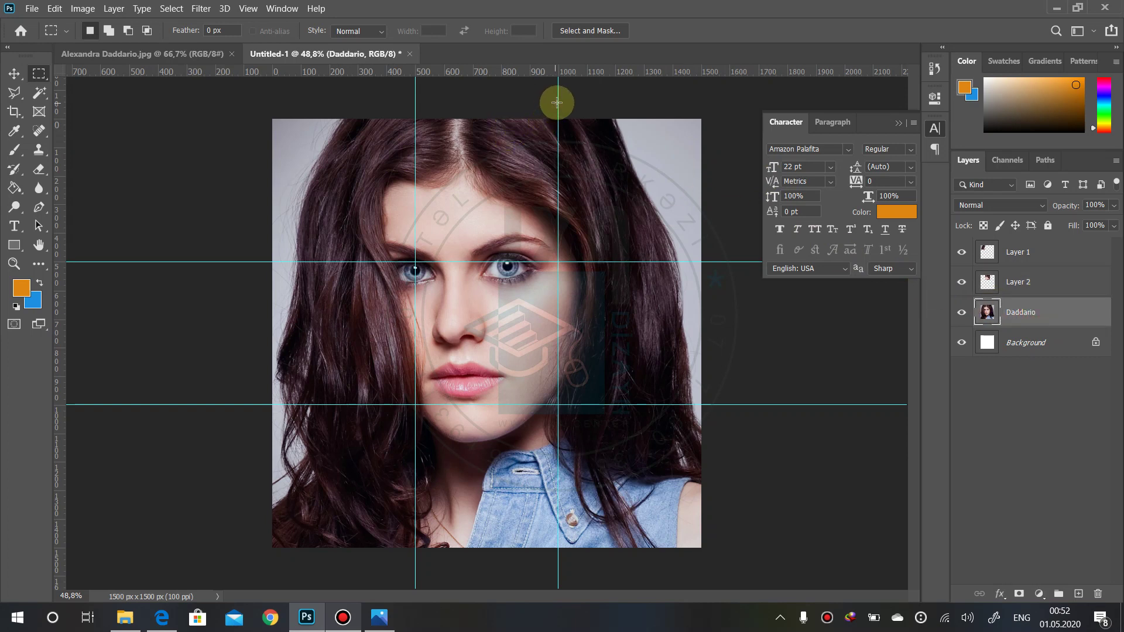
- Copy the top-right, middle-left, centre and middle-right squares onto their own layers
left_click_drag(557, 119, 704, 262)
key("ctrl+j")
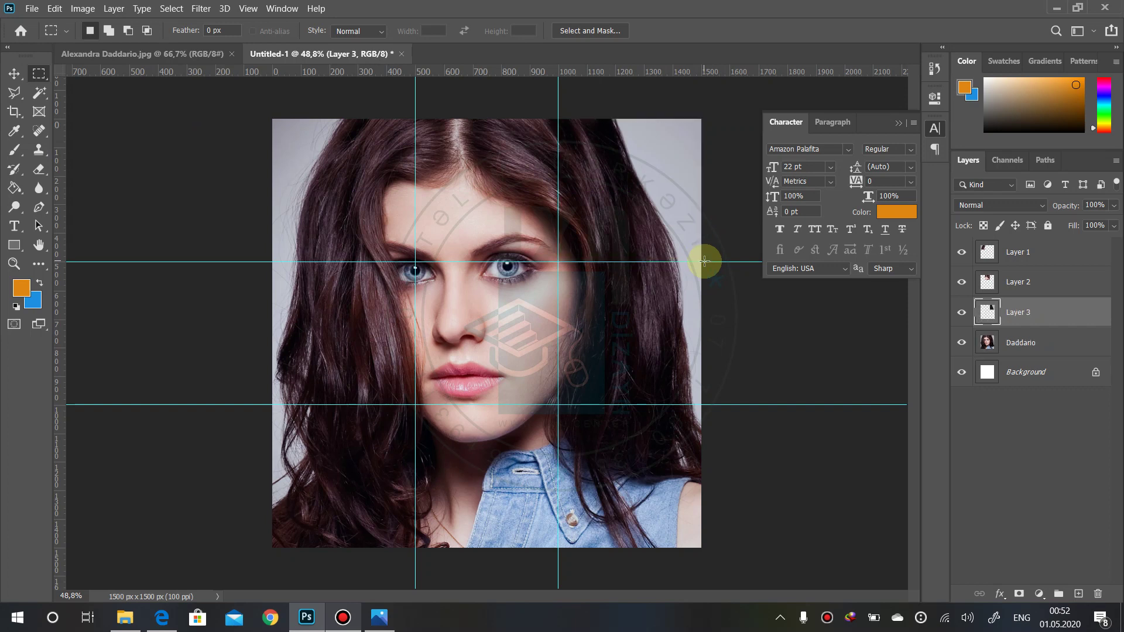
left_click(1024, 348)
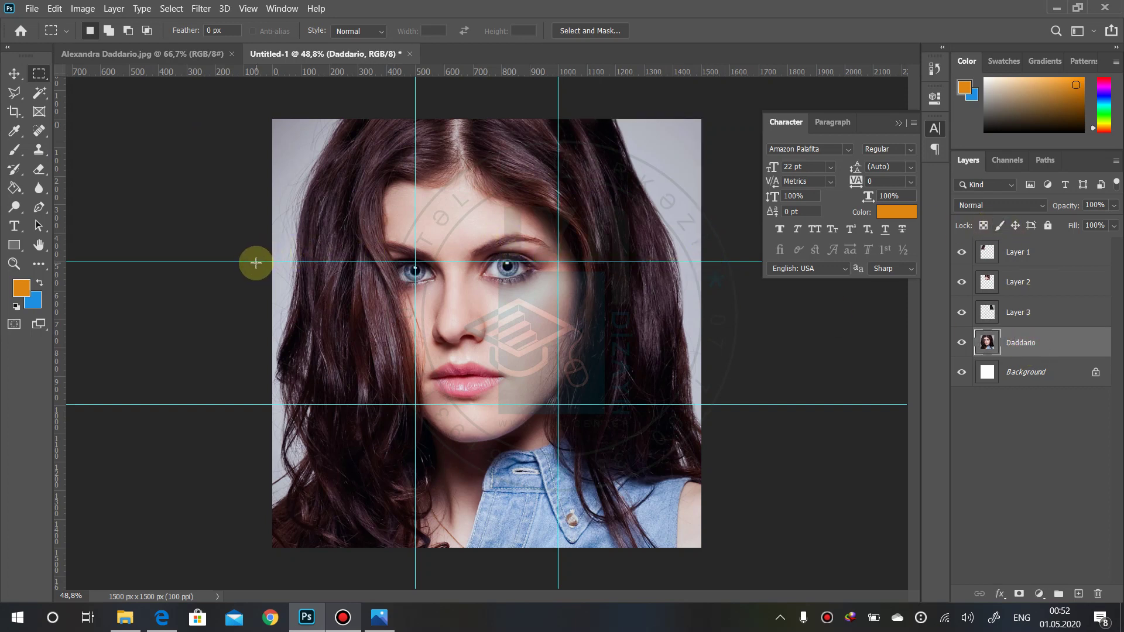
mouse_move(256, 261)
left_mouse_down()
mouse_move(360, 328)
mouse_move(421, 398)
left_mouse_up()
key("ctrl+j")
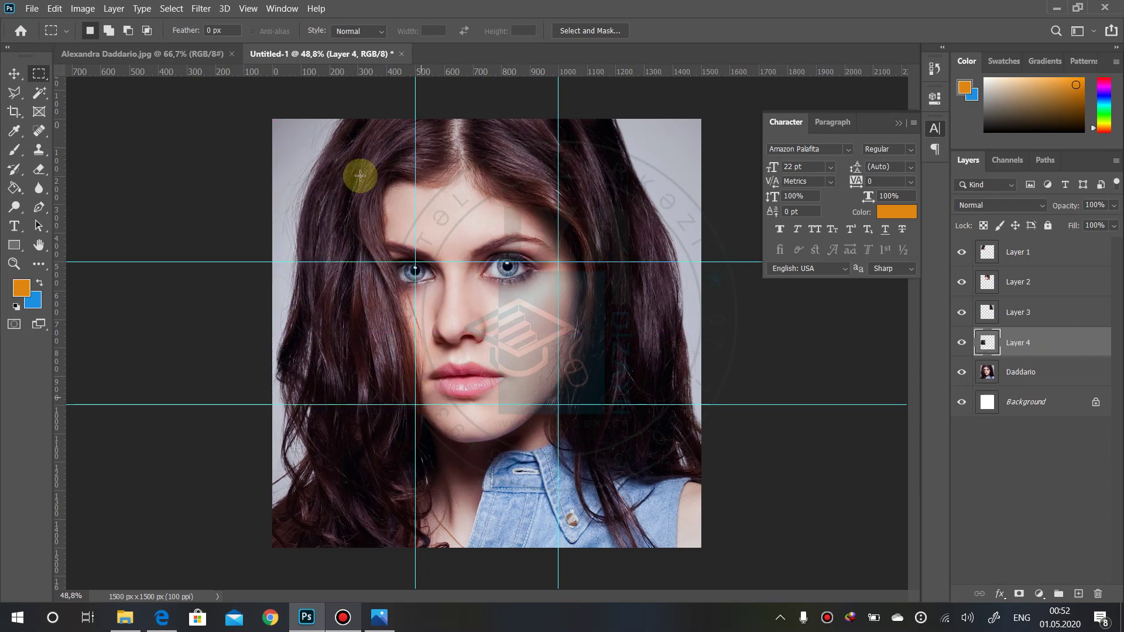
left_click(1015, 373)
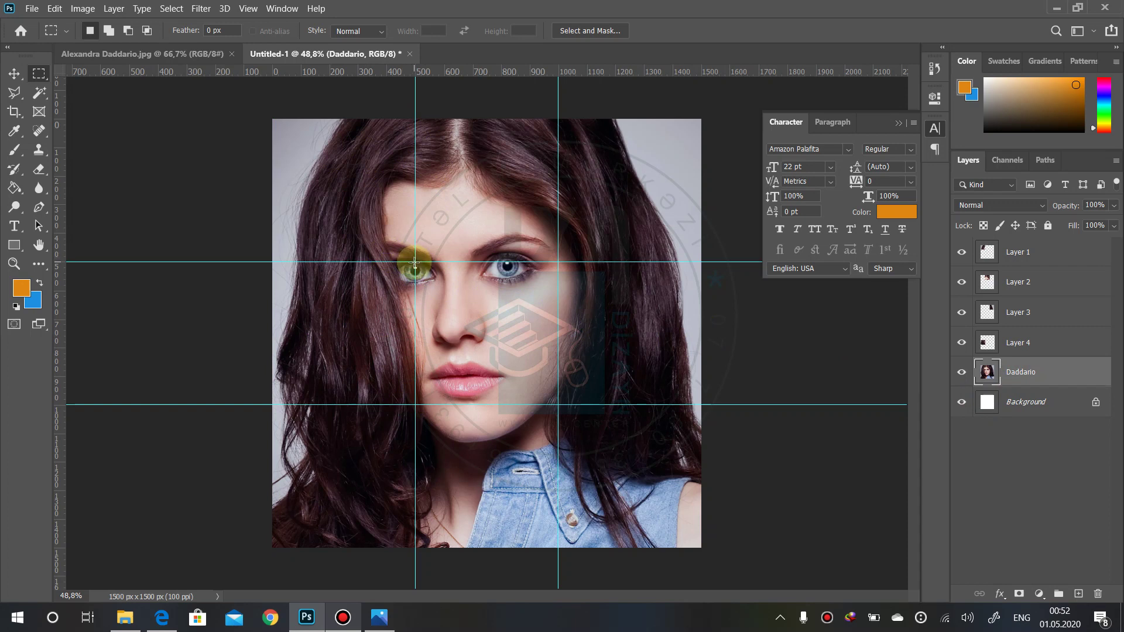
left_click_drag(415, 262, 557, 404)
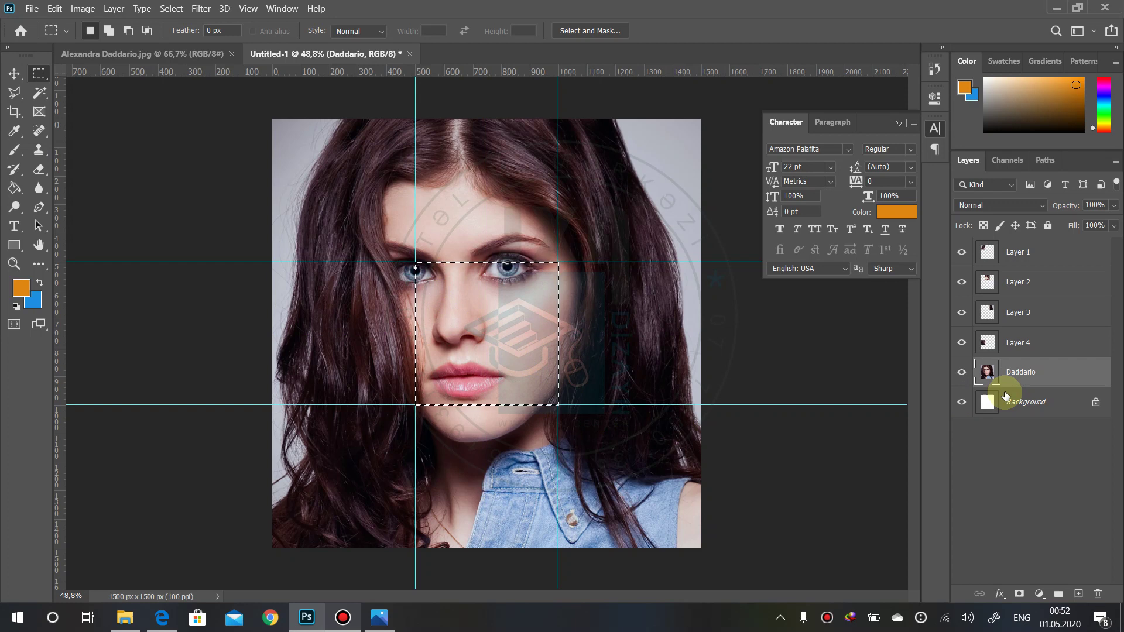
key("ctrl+j")
left_click(1011, 399)
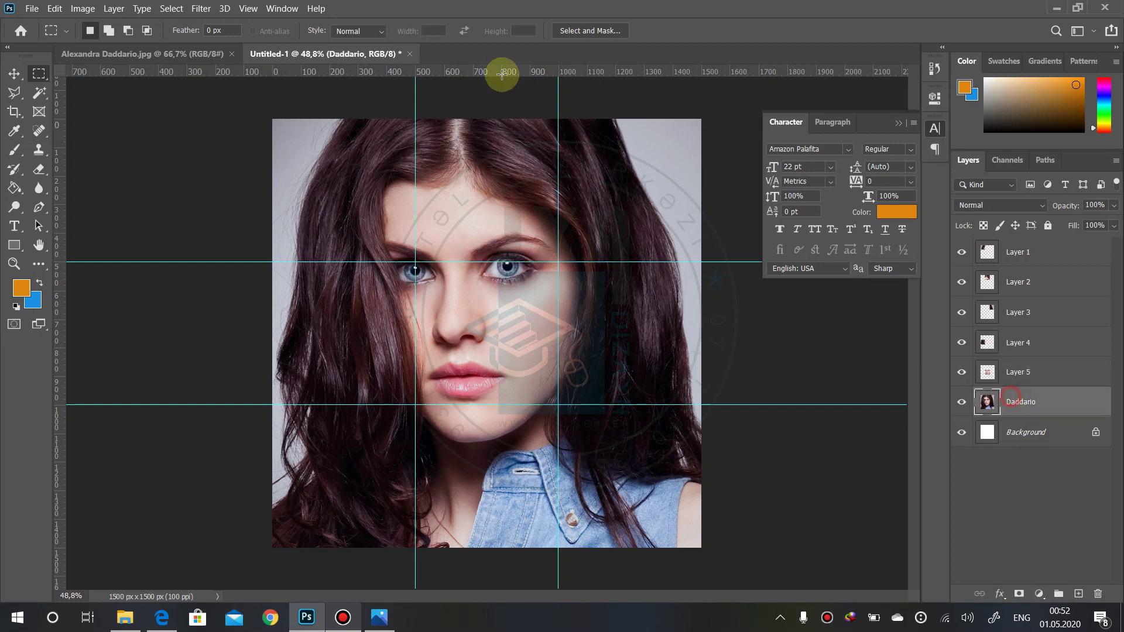
left_click_drag(563, 269, 716, 390)
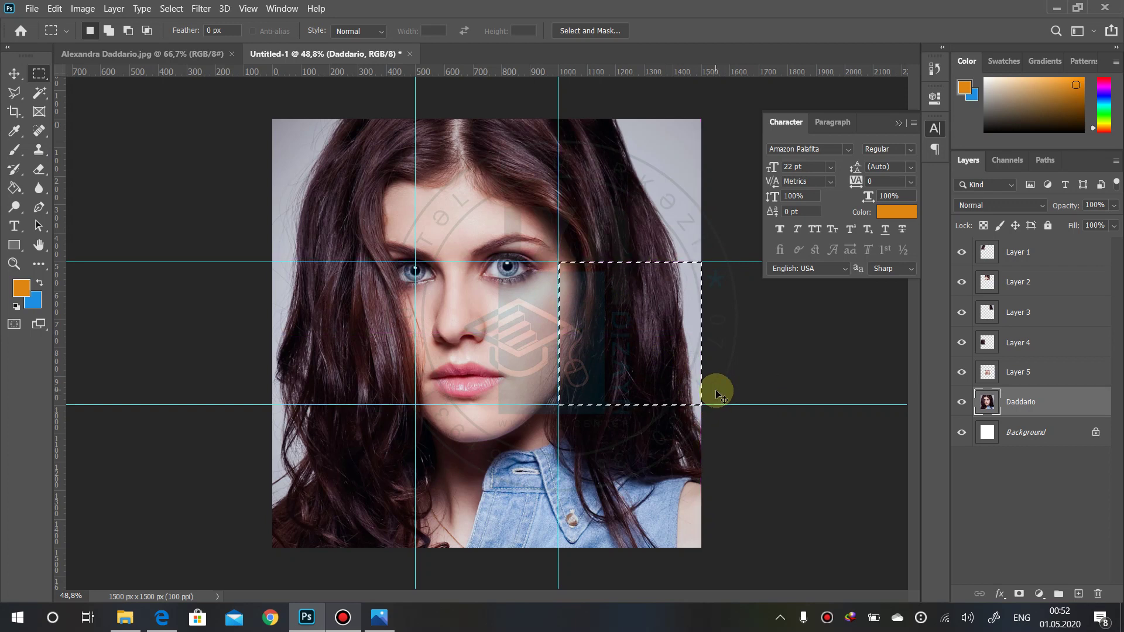
key("ctrl+j")
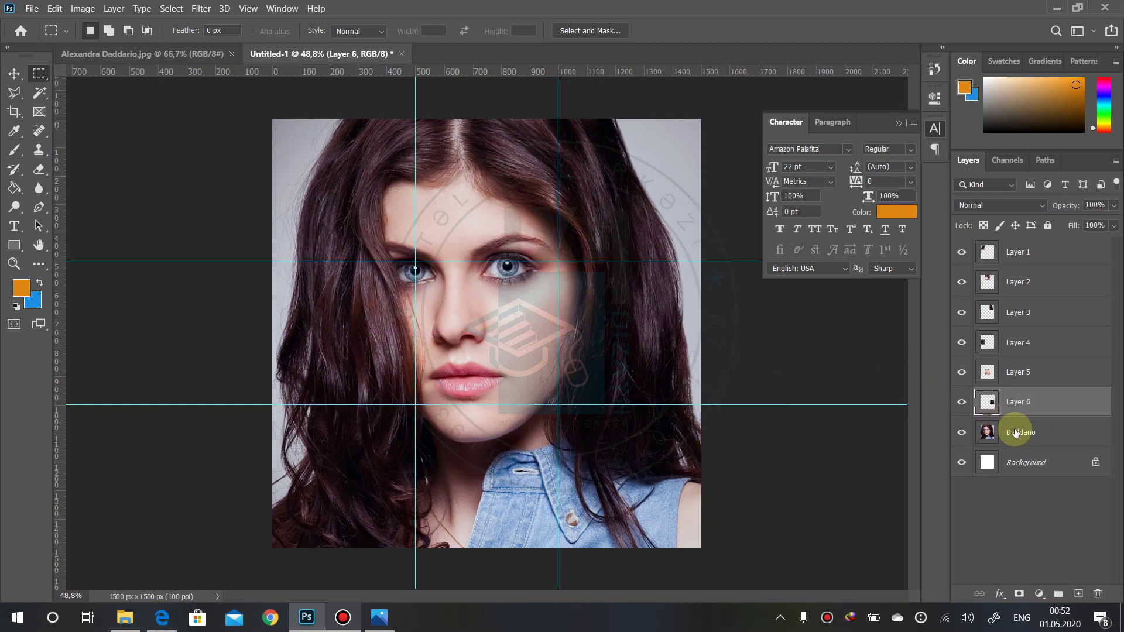
left_click(1015, 431)
- Copy the three bottom-row squares to layers, hide Daddario, and check the reference cover
left_click_drag(263, 559, 412, 408)
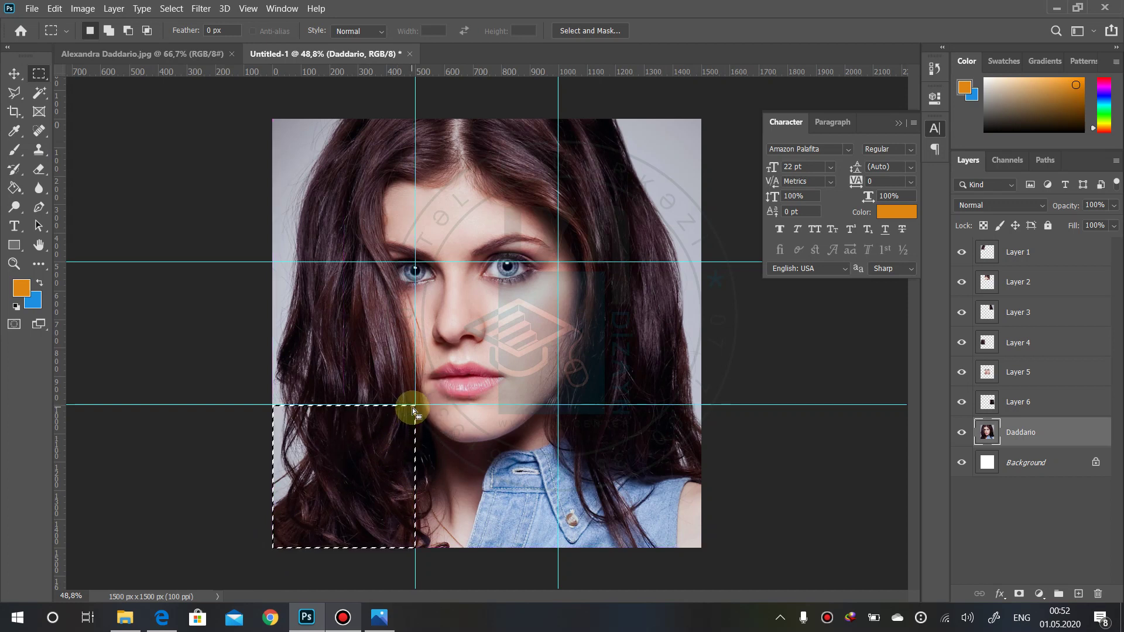
key("ctrl+j")
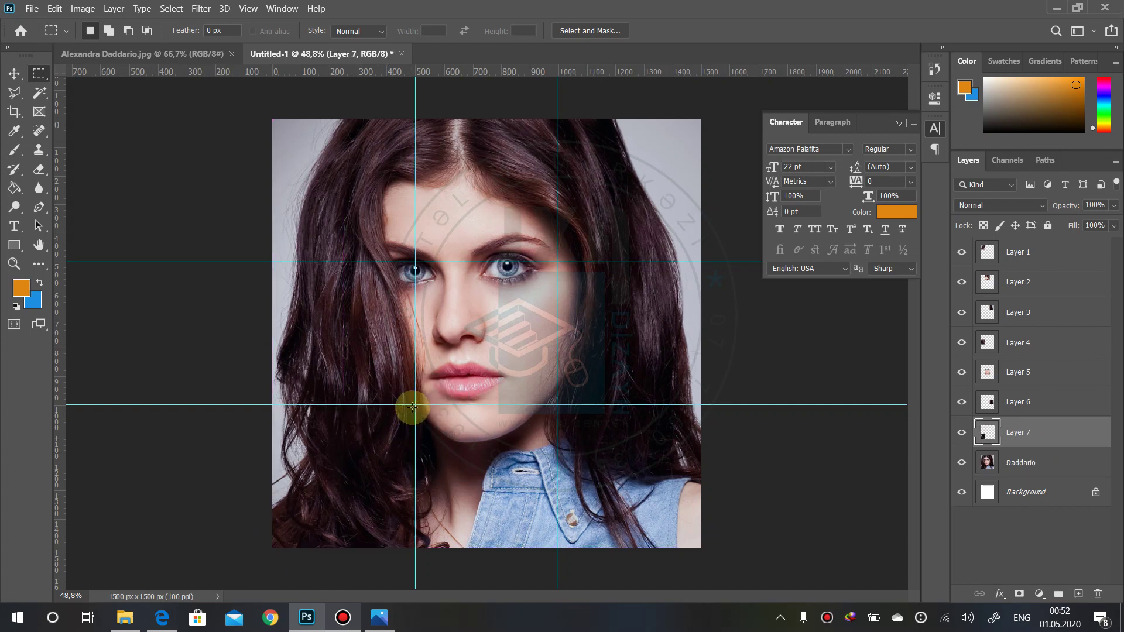
left_click(1027, 461)
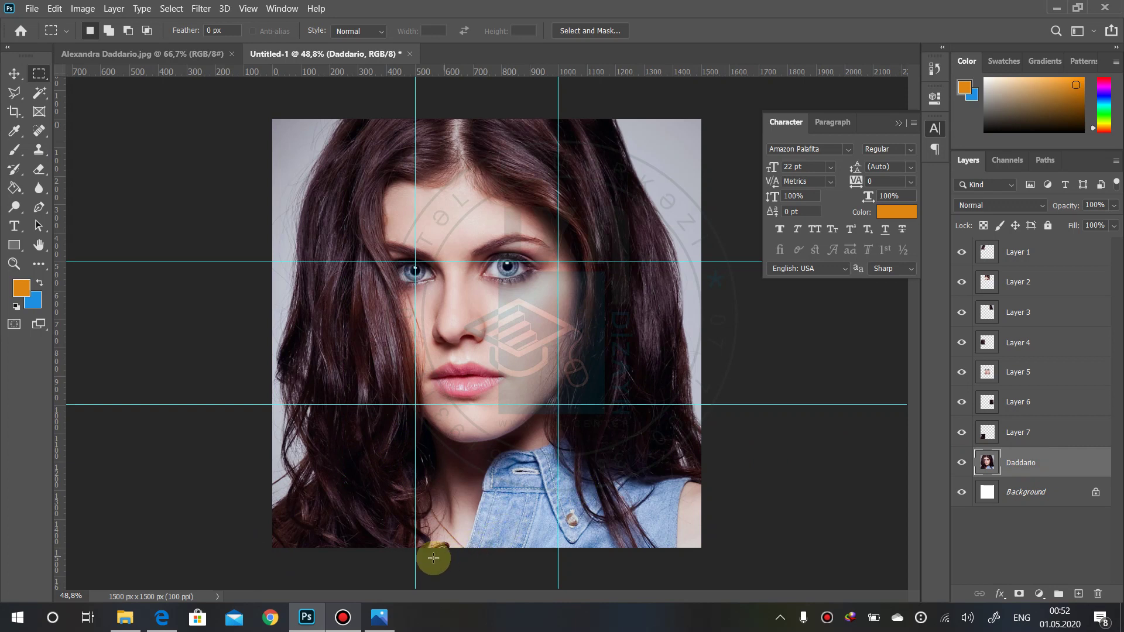
left_click_drag(415, 548, 555, 404)
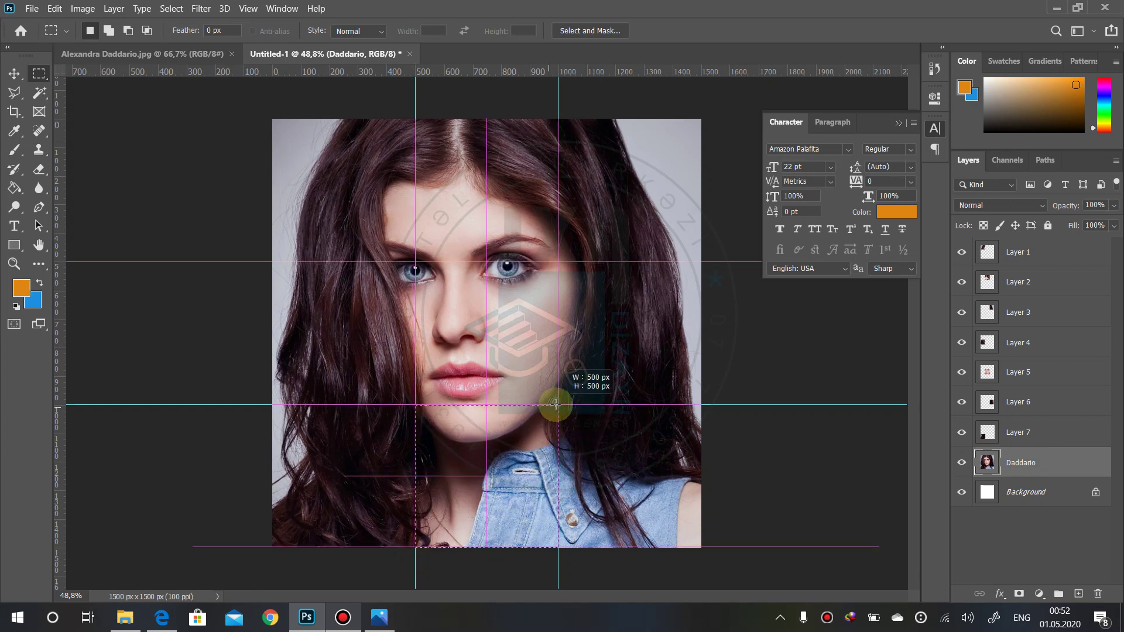
key("ctrl+j")
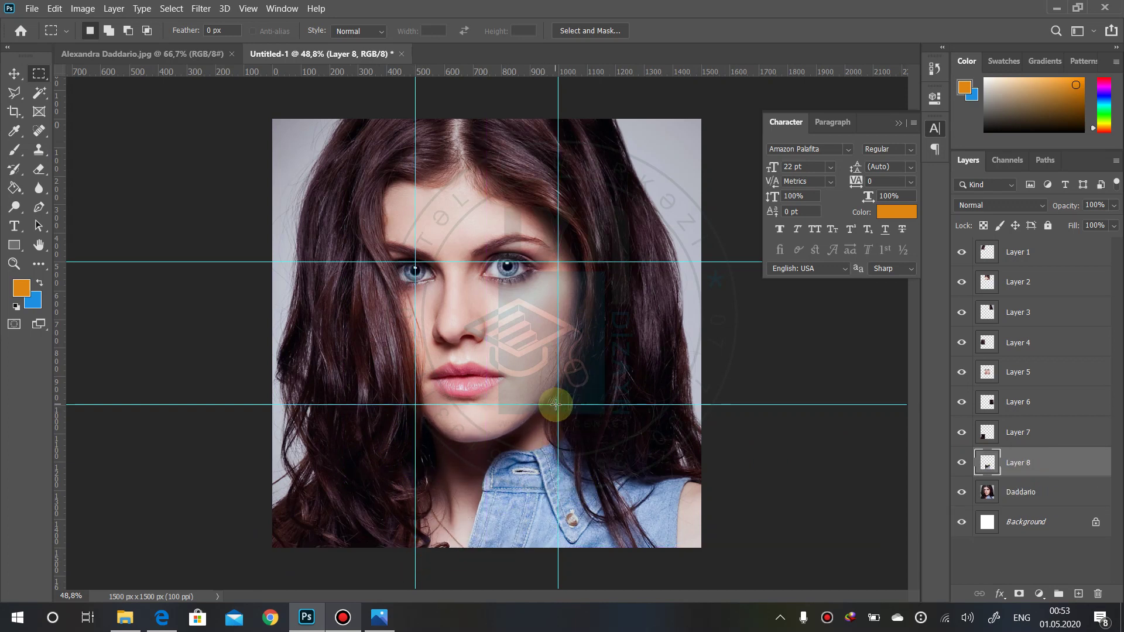
left_click(1019, 492)
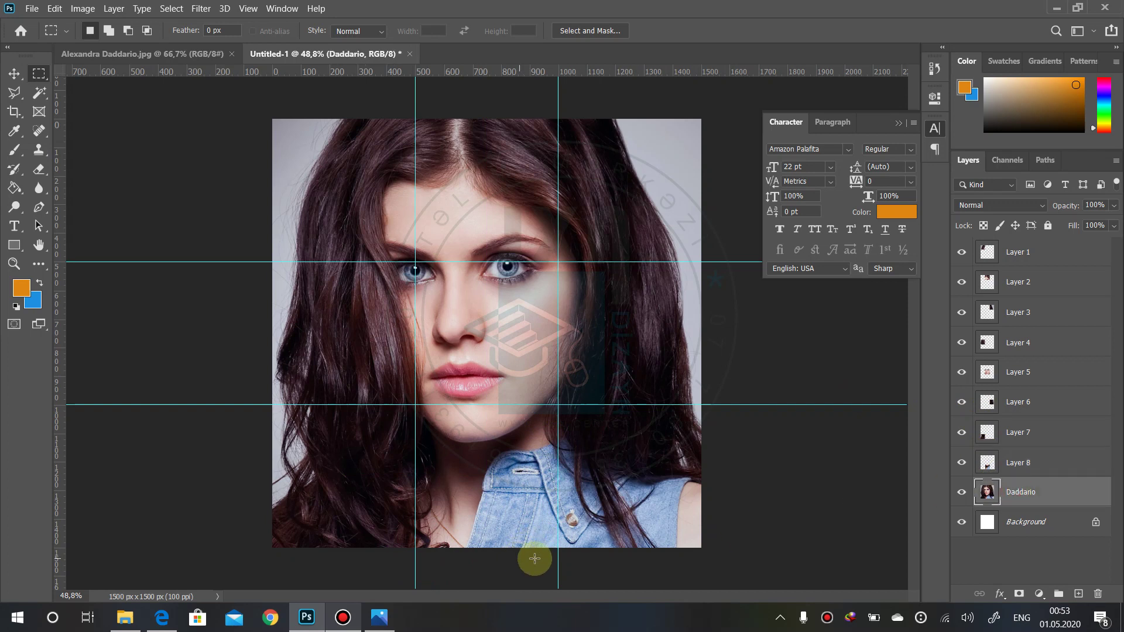
left_click_drag(557, 565, 706, 404)
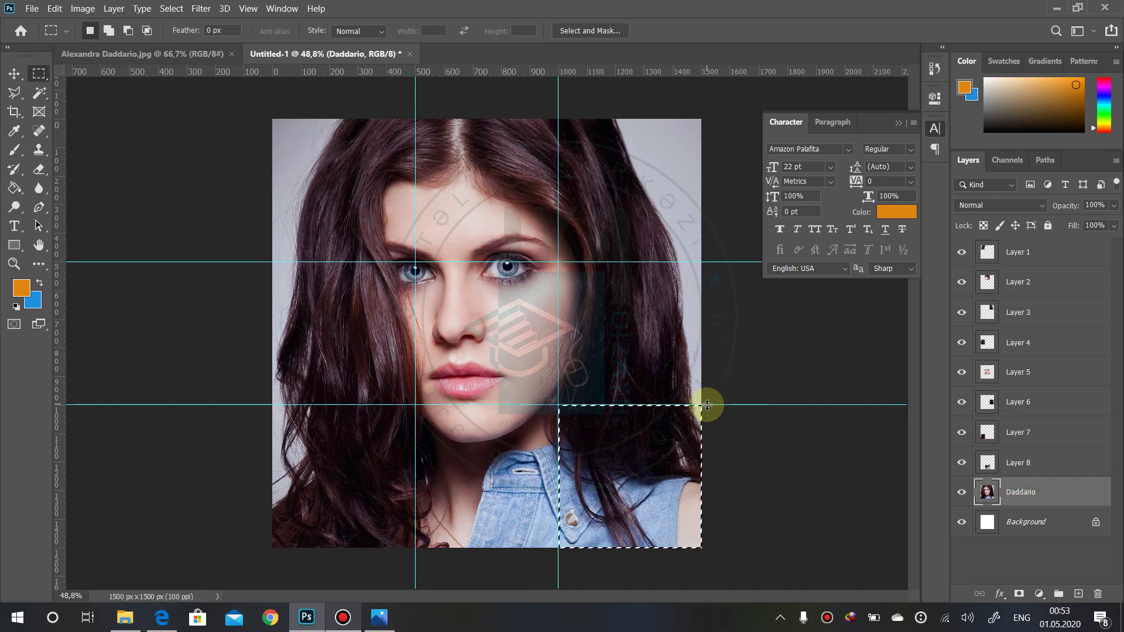
key("ctrl+j")
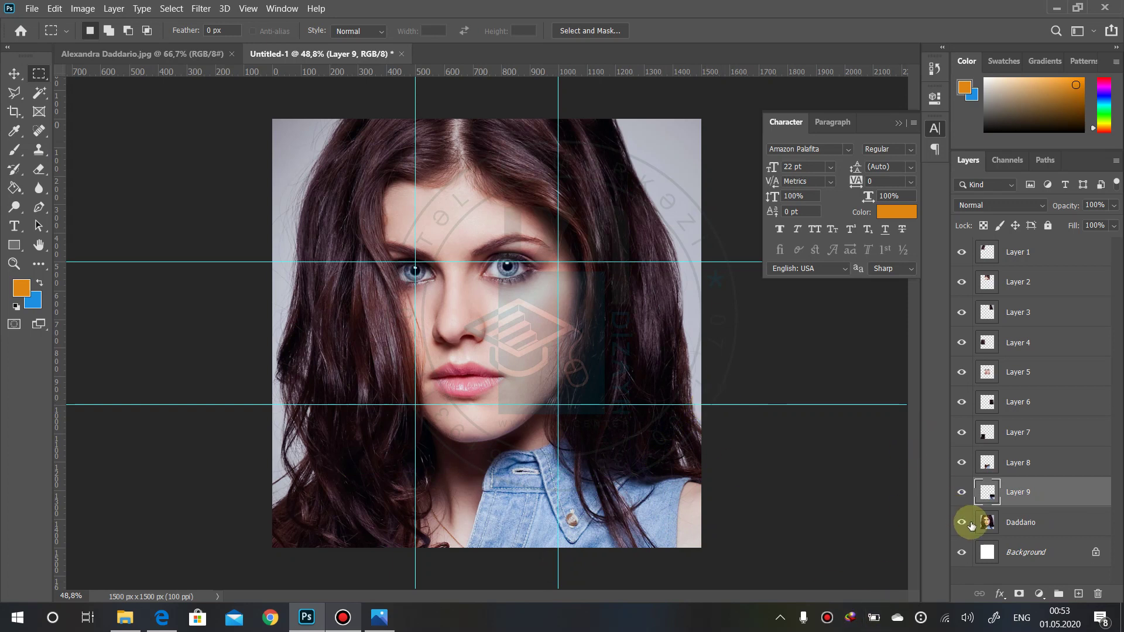
left_click(963, 522)
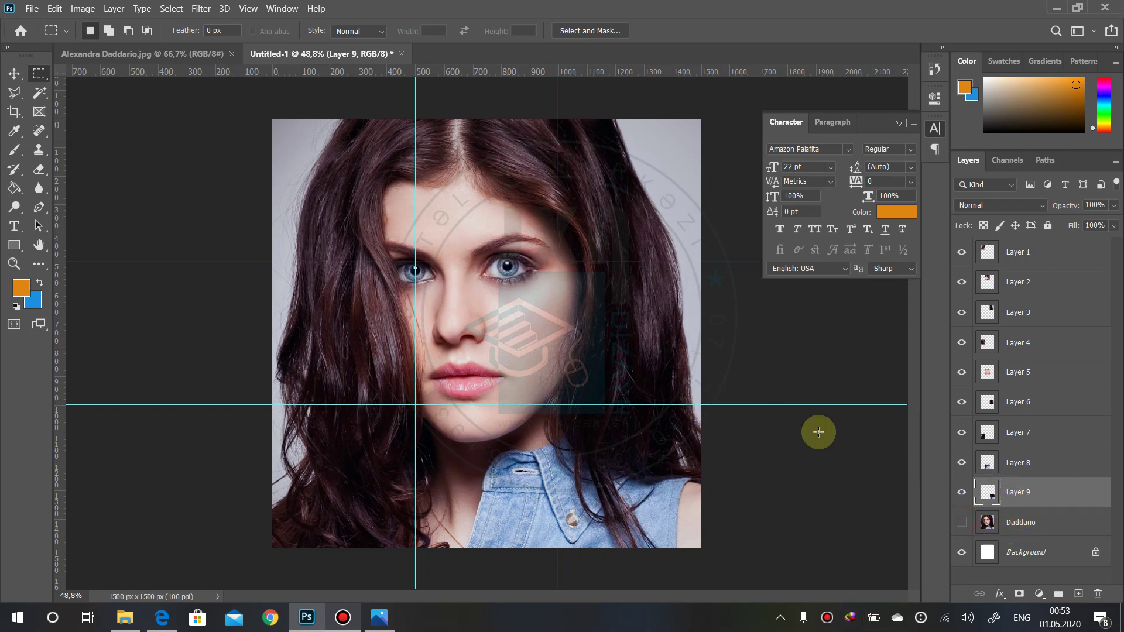
left_click(379, 618)
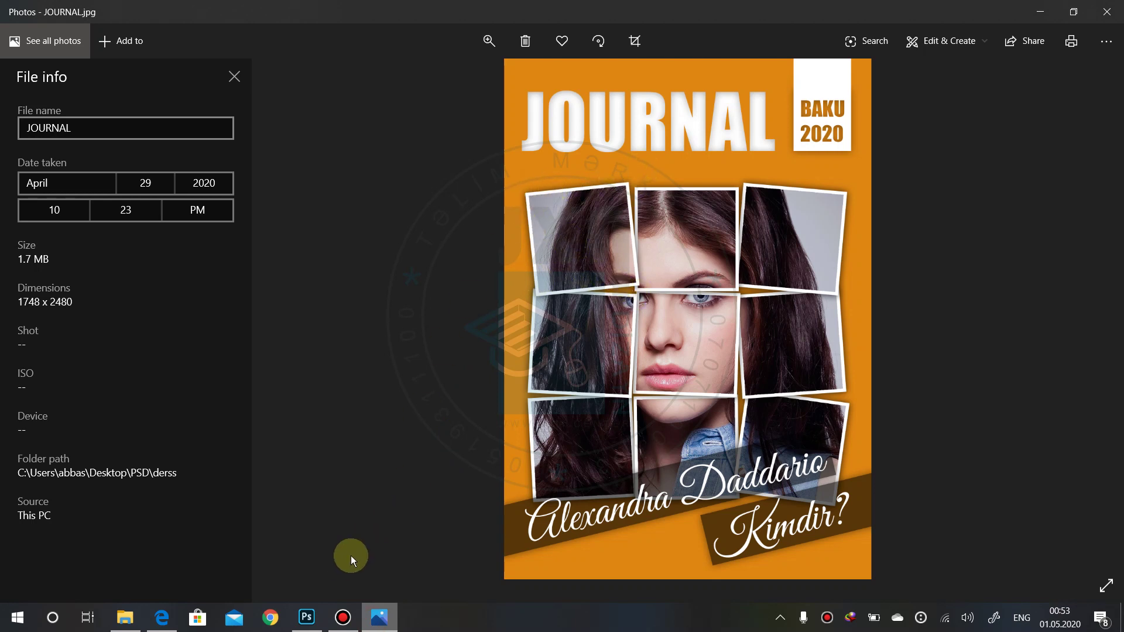
left_click(307, 618)
- Give Layer 1 a Stroke layer style: 15 px, position Inside, white
left_click(1035, 256)
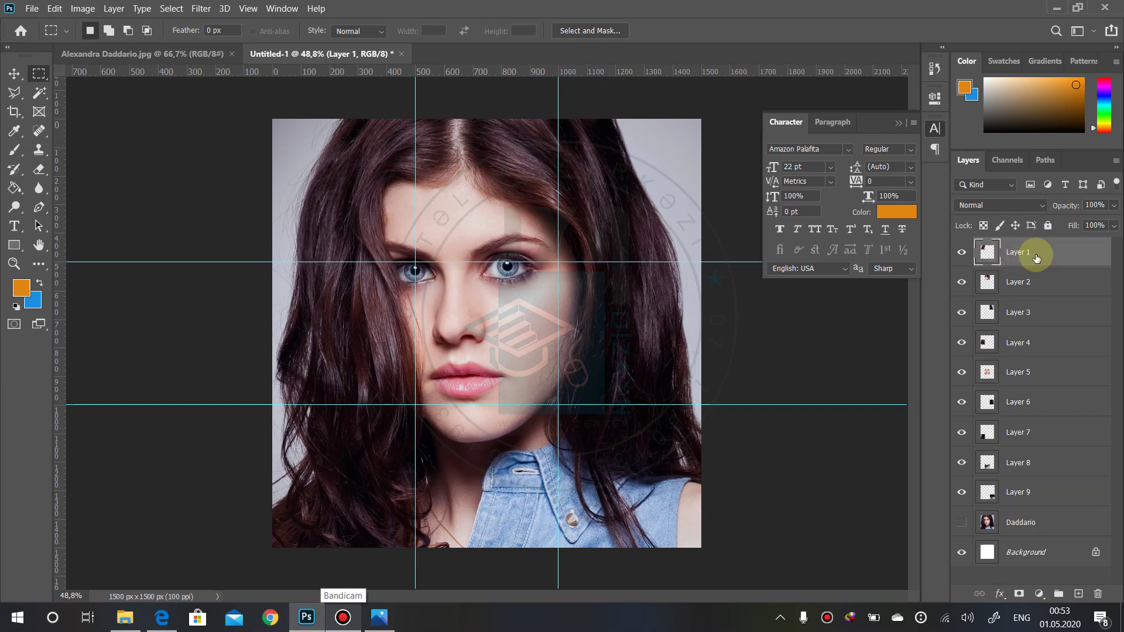
right_click(1034, 258)
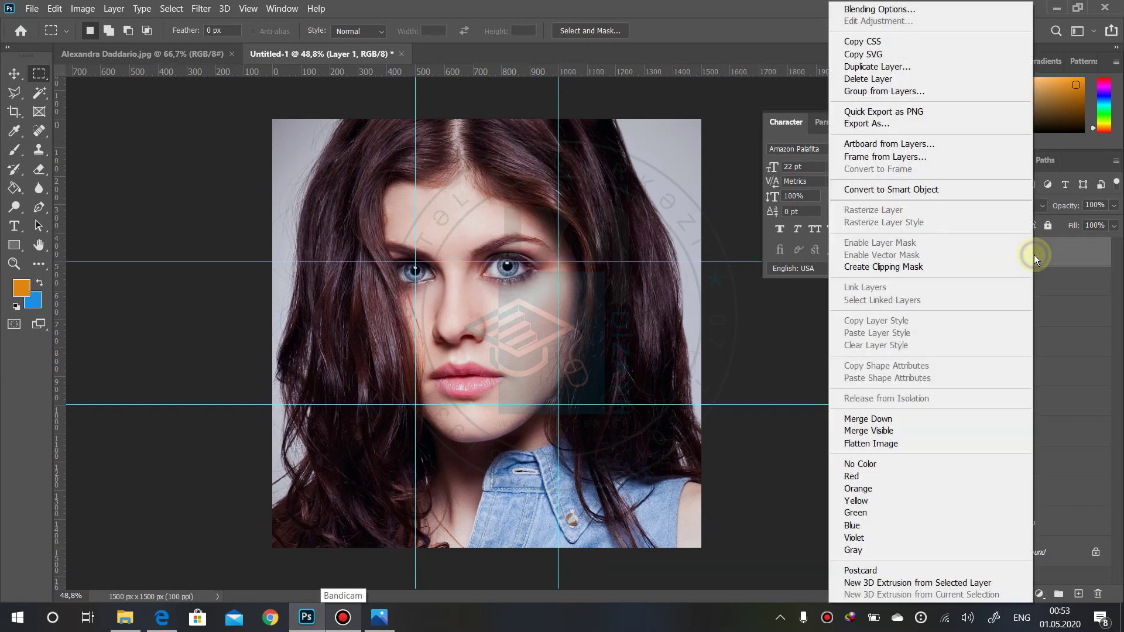
left_click(879, 9)
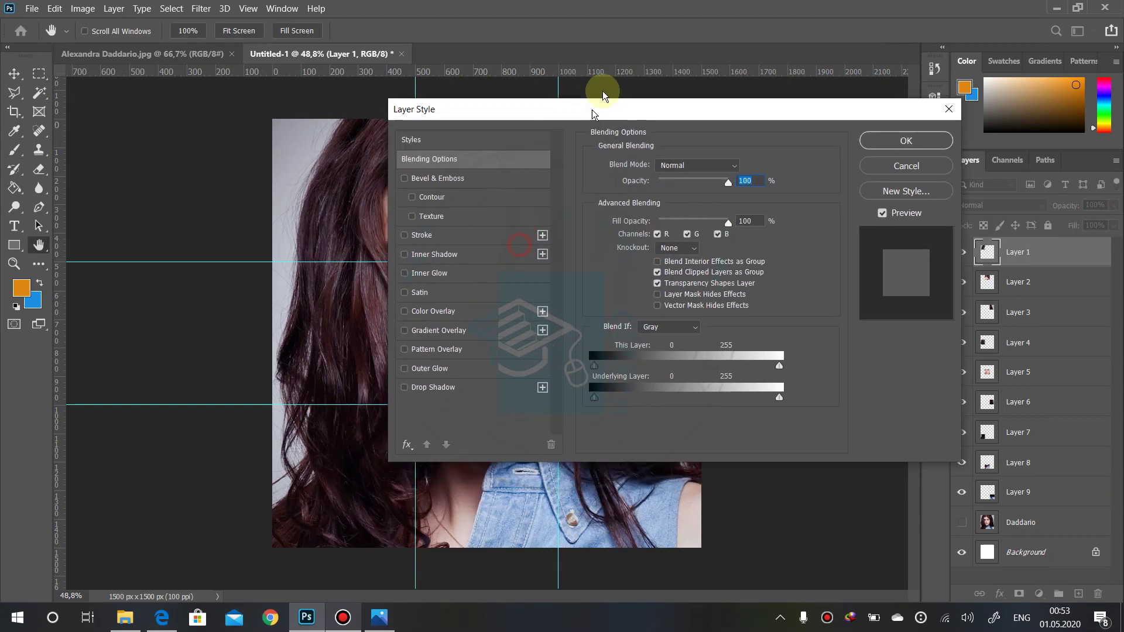
left_click_drag(592, 113, 677, 79)
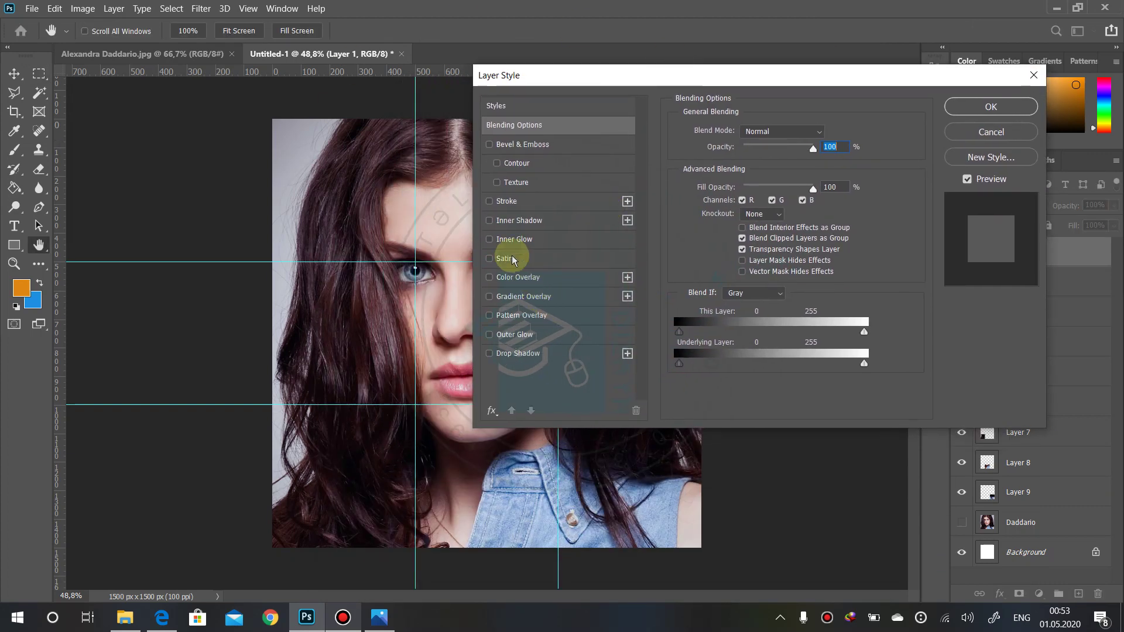
left_click(518, 202)
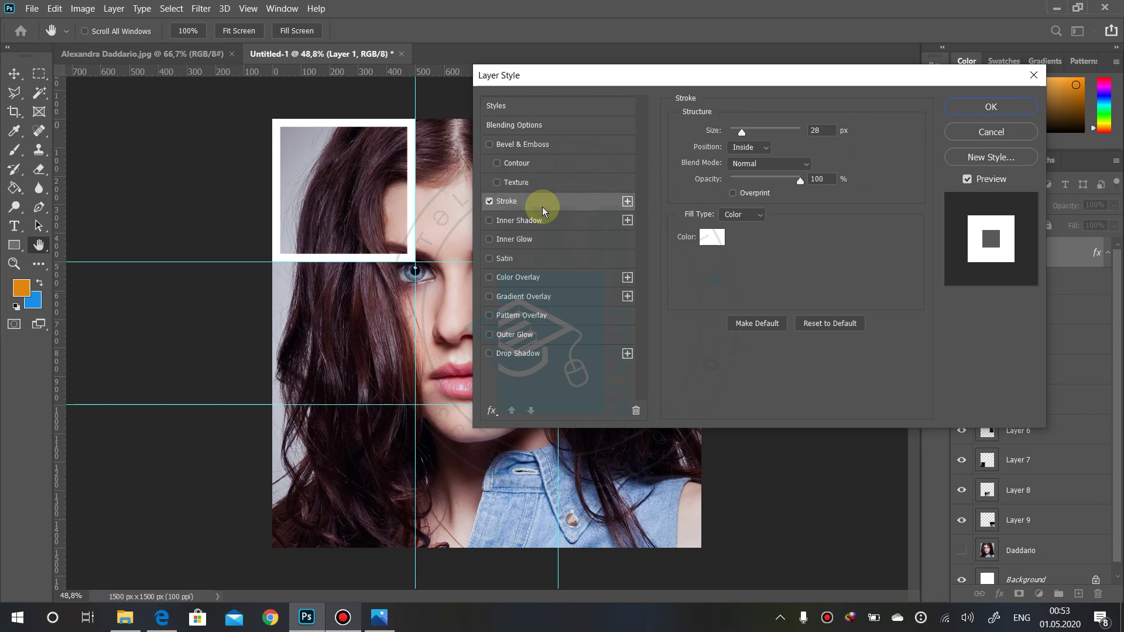
left_click(808, 130)
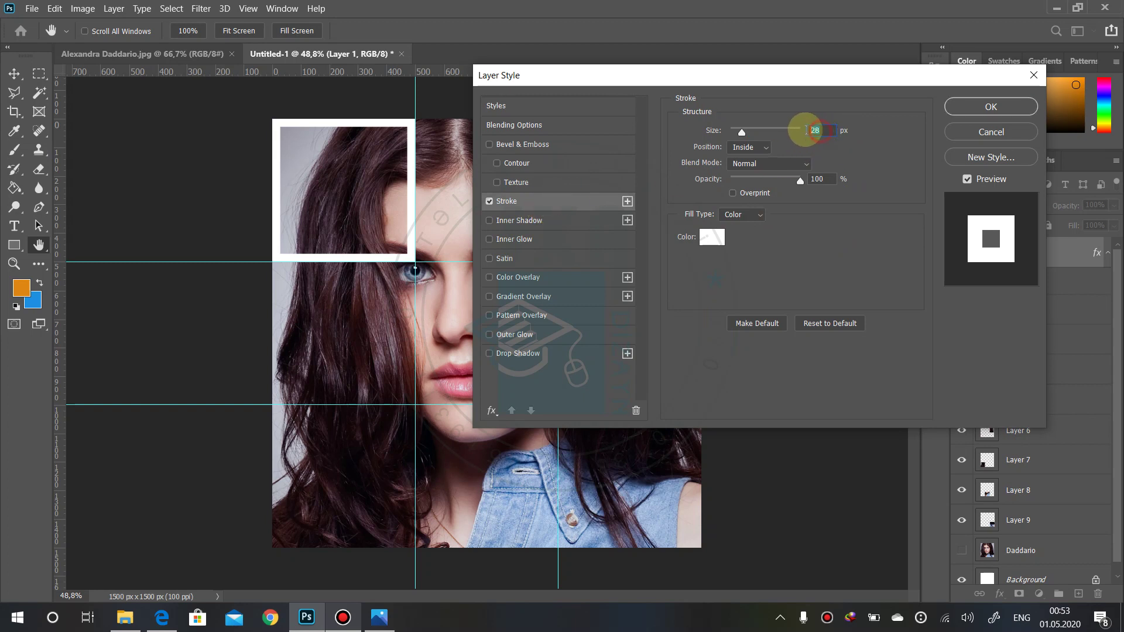
type("15")
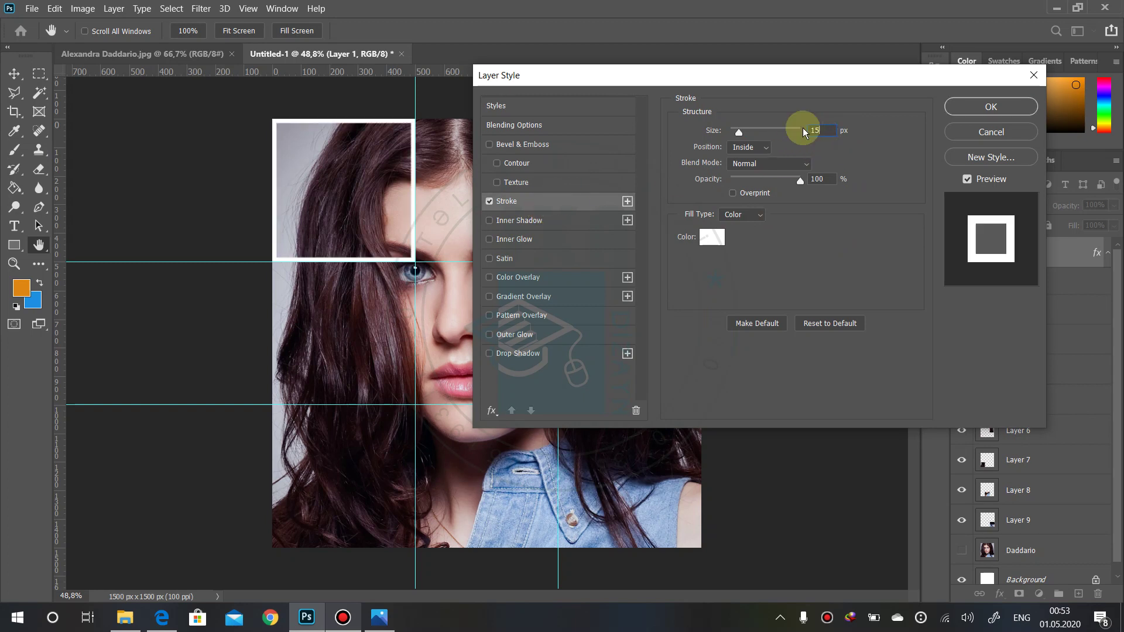
left_click(736, 149)
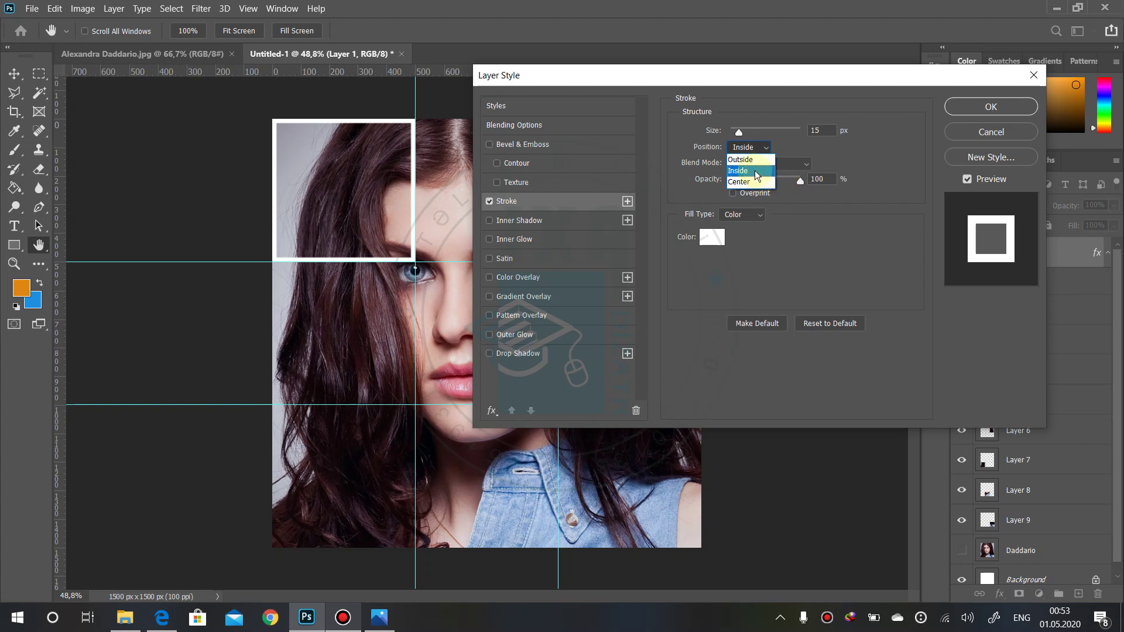
left_click(755, 171)
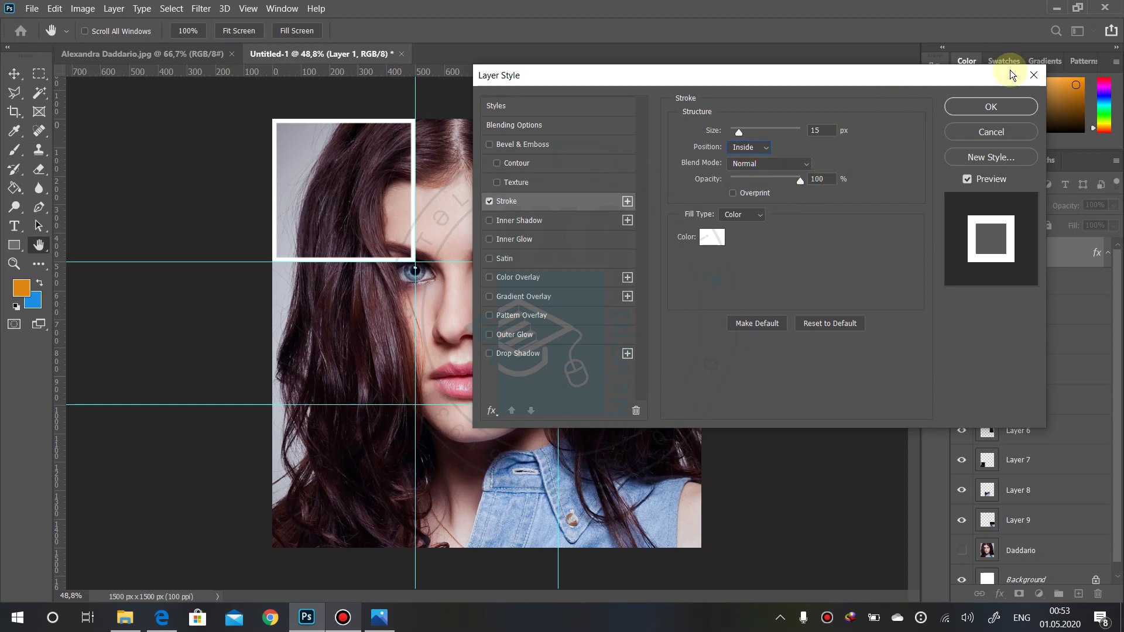
left_click(989, 108)
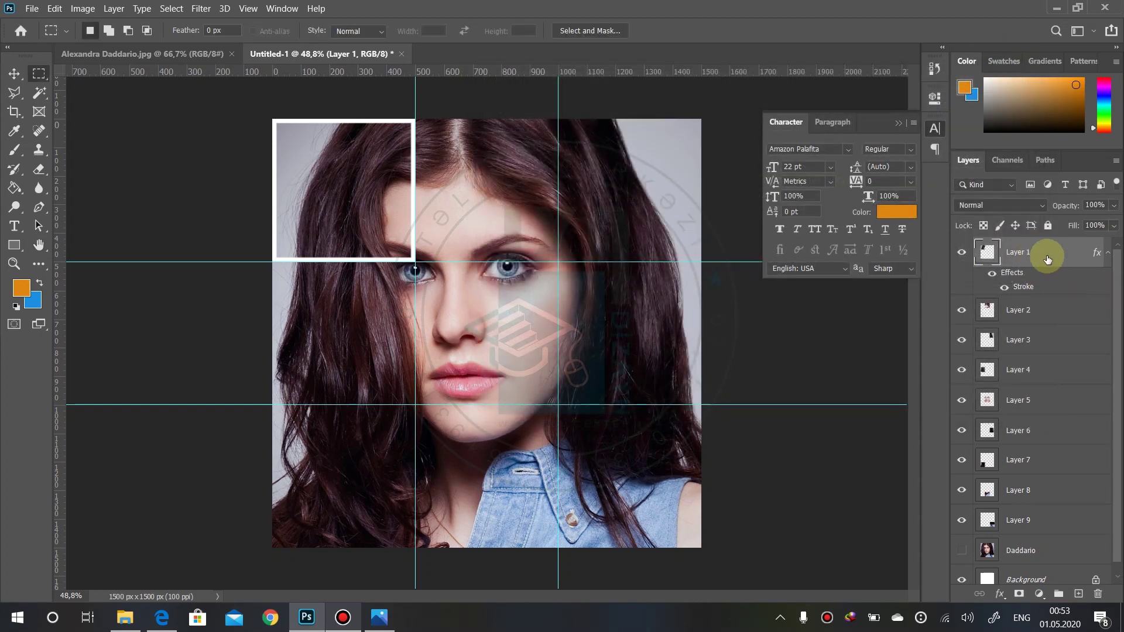
- Copy Layer 1's white stroke style and paste it onto Layers 2–9
right_click(1047, 252)
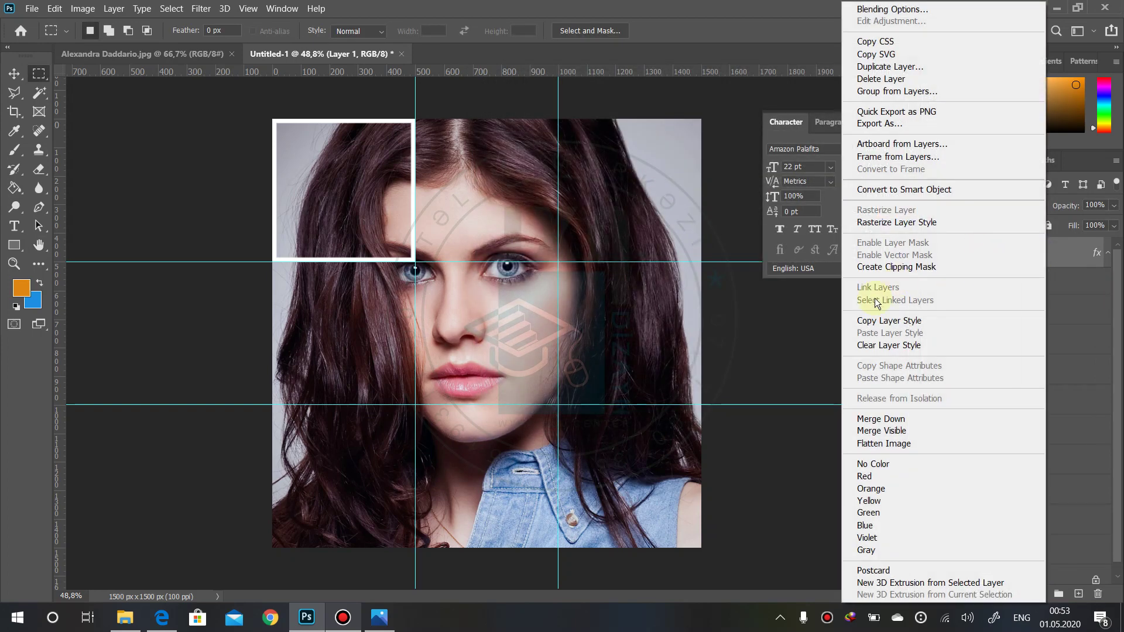
left_click(876, 326)
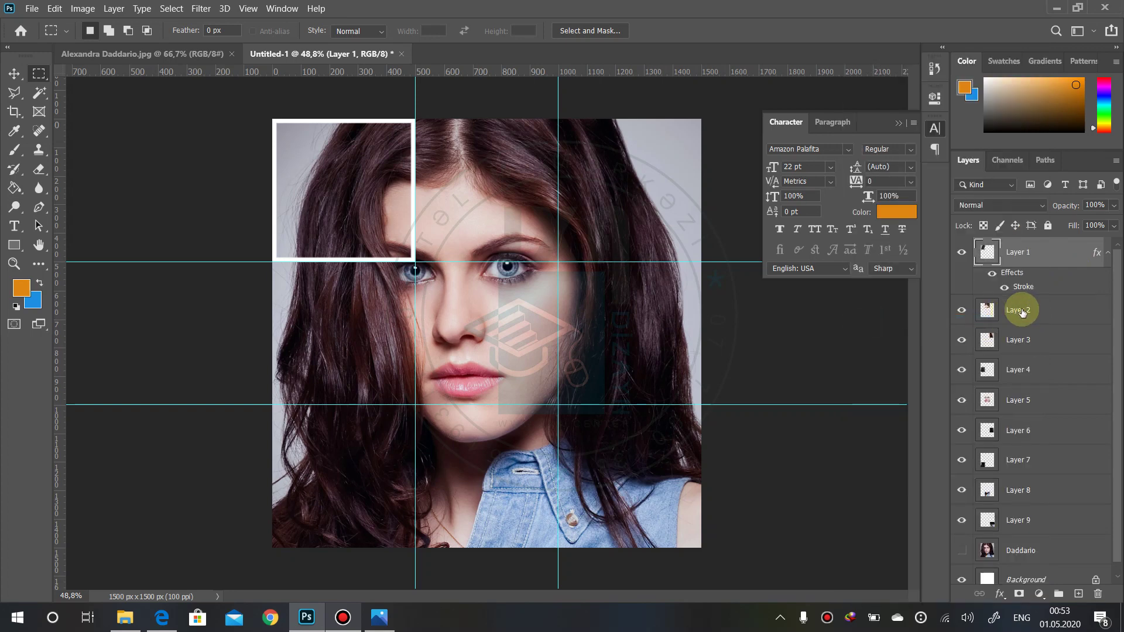
left_click(1110, 256)
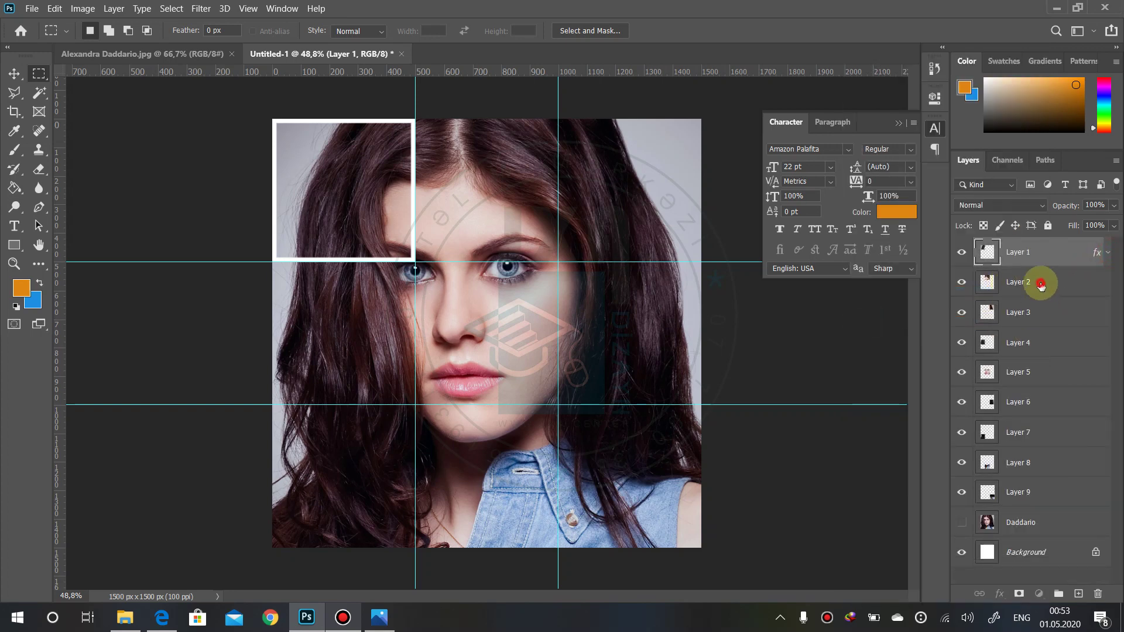
left_click(1031, 286)
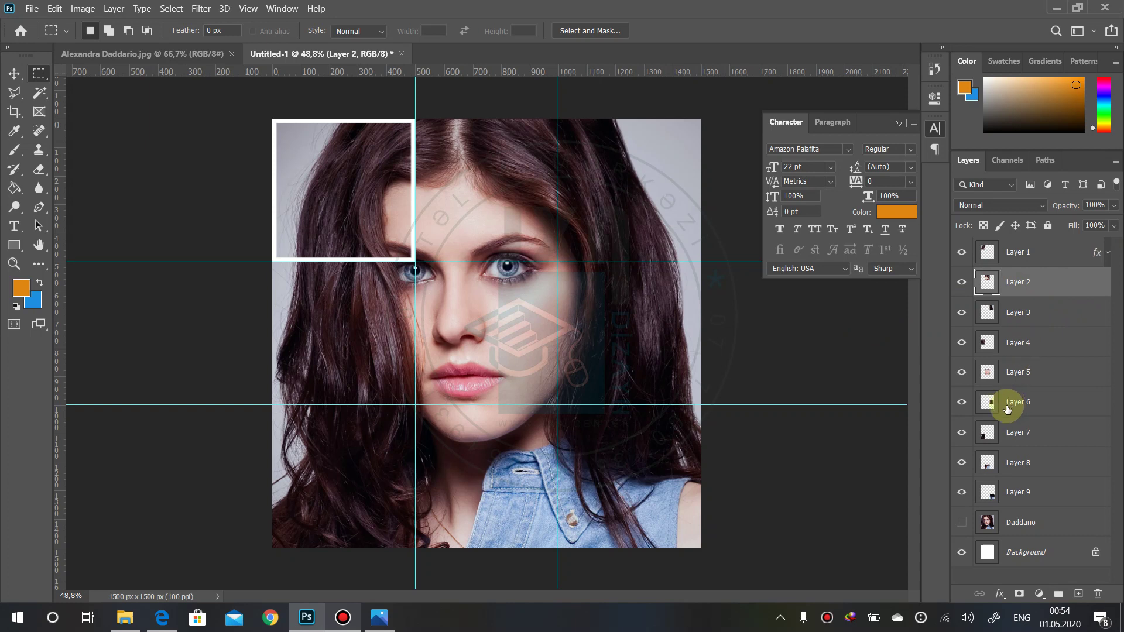
left_click(1026, 495, "shift")
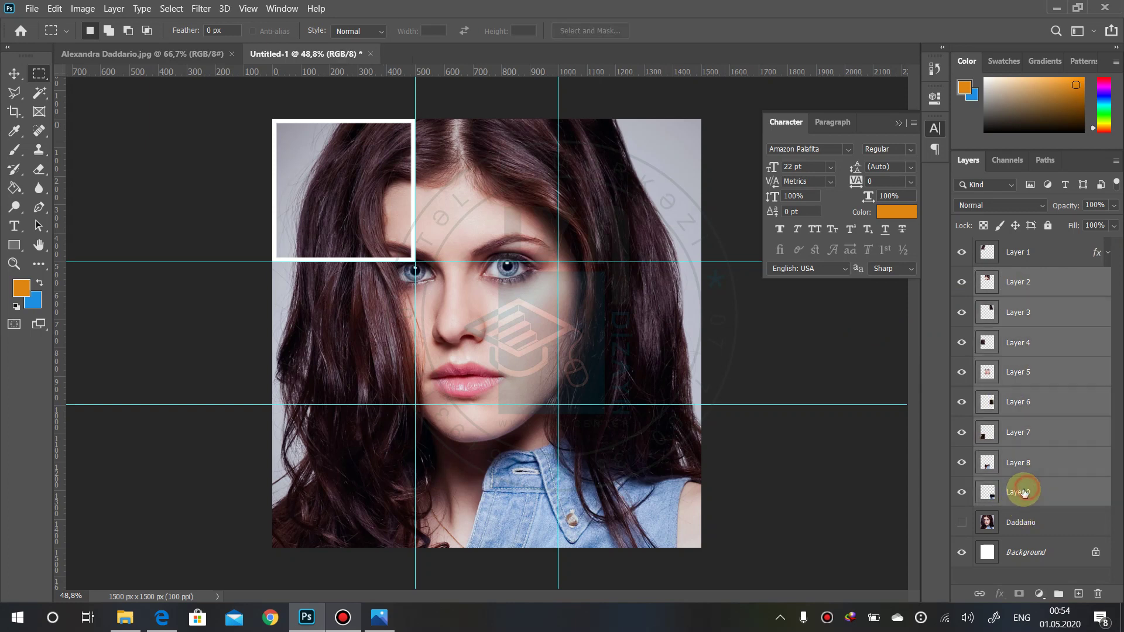
right_click(1021, 328)
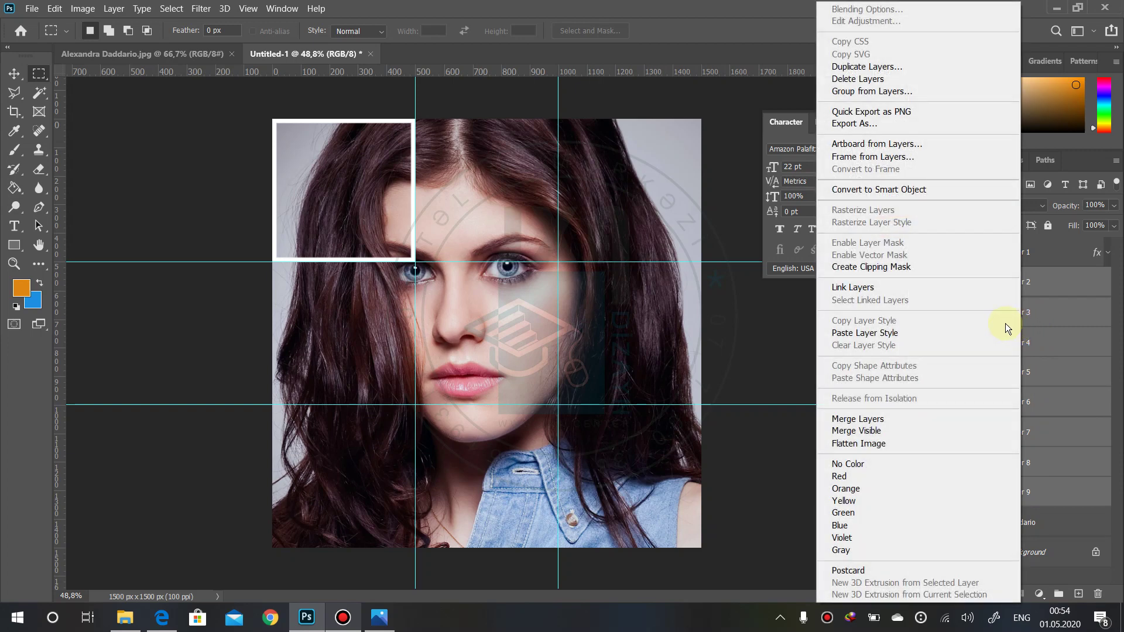
left_click(888, 333)
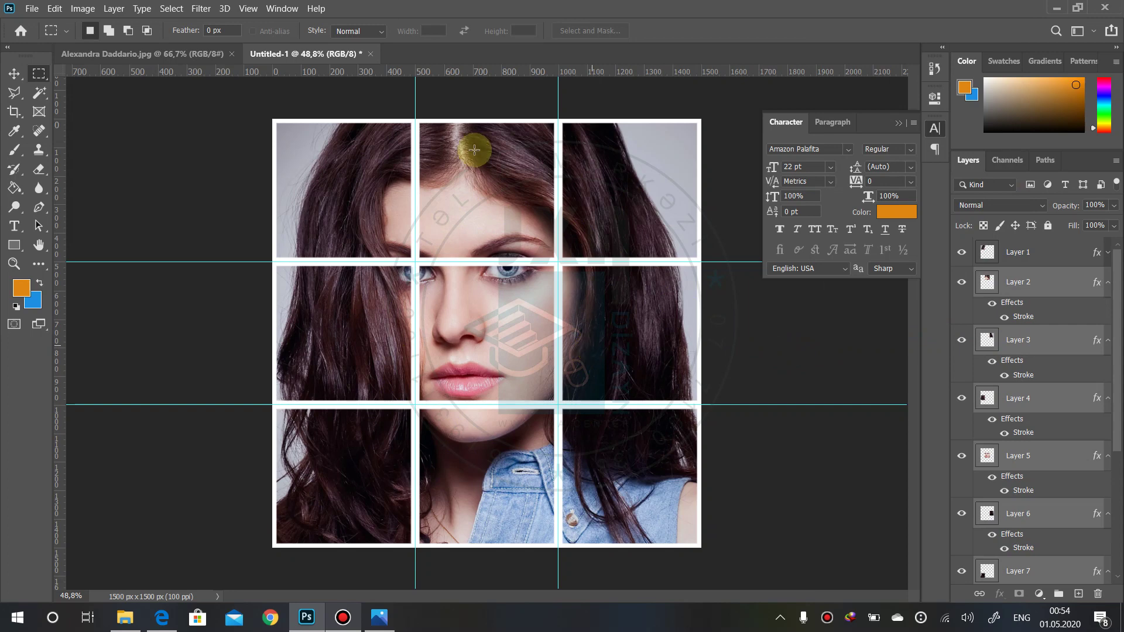
left_click(1109, 284, "alt")
- Close the original Alexandra Daddario.jpg photo, keeping only the grid document open
left_click(1031, 249)
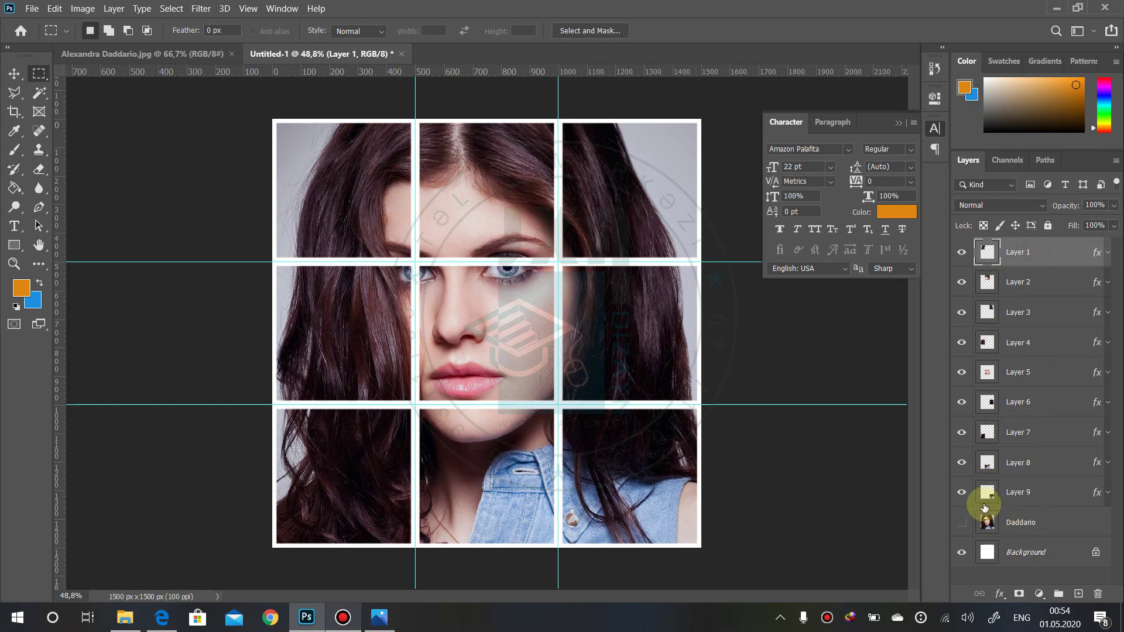
left_click(1016, 521)
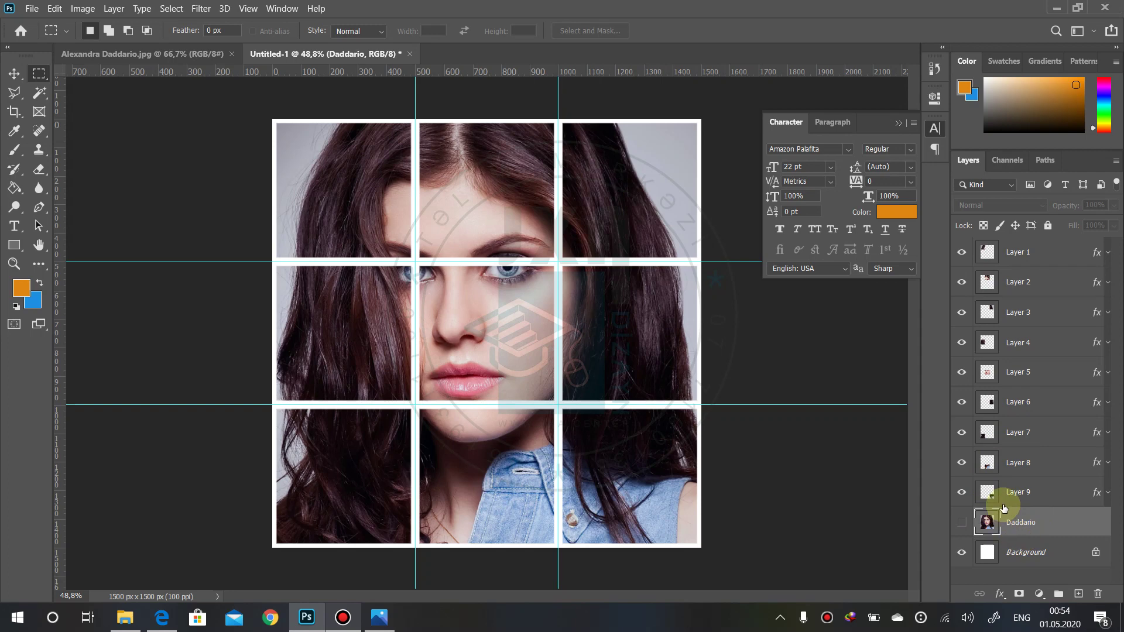
left_click(94, 55)
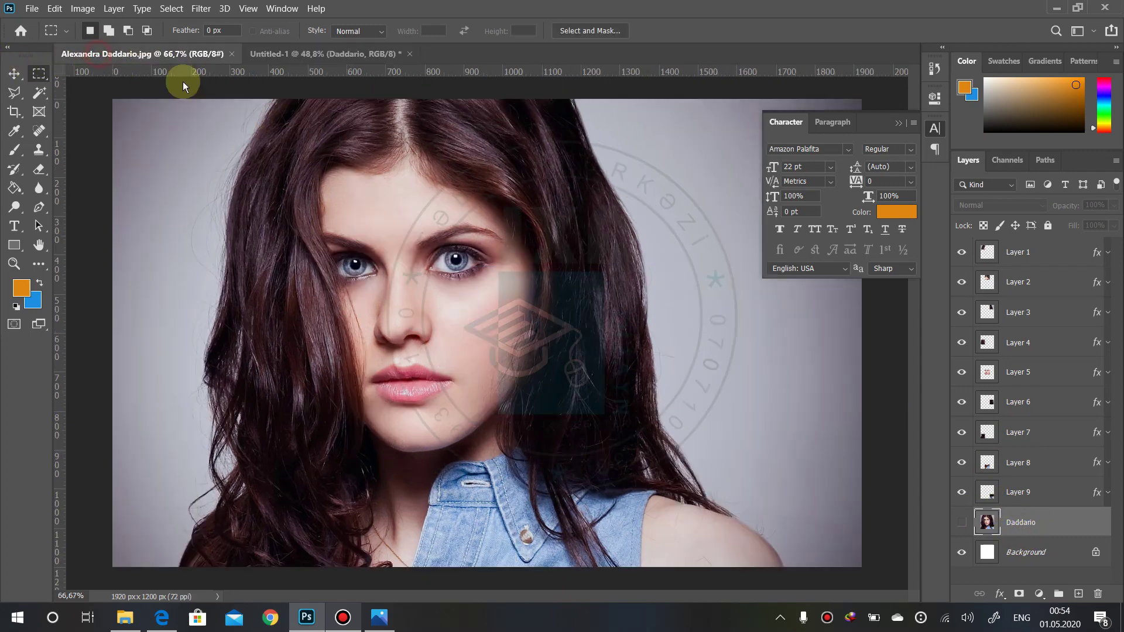
left_click(232, 53)
left_click(380, 618)
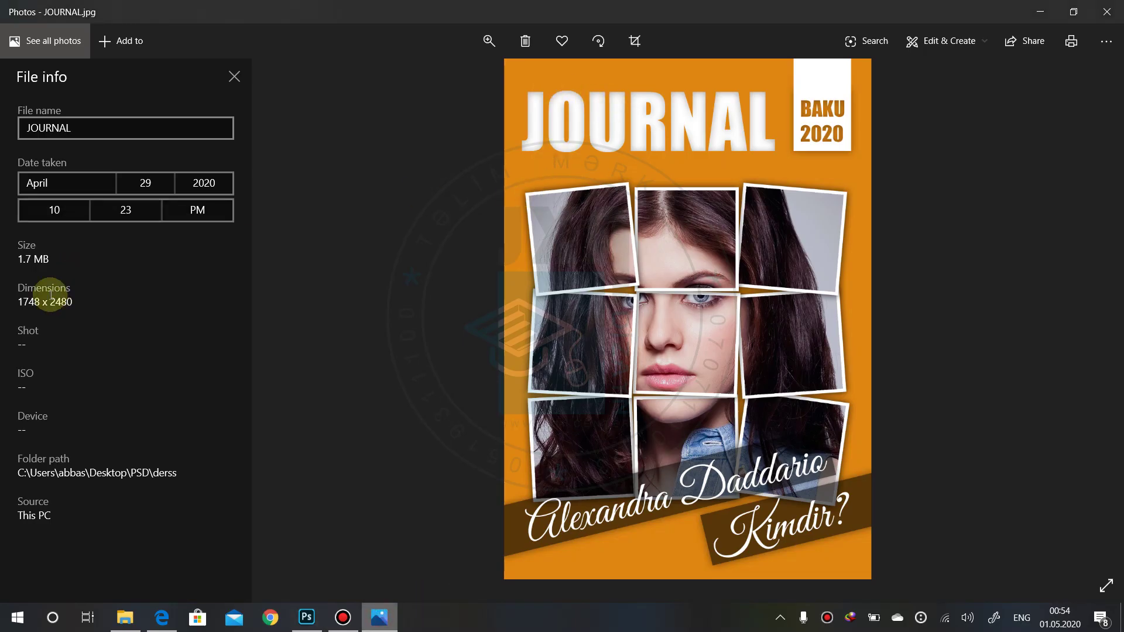
key("alt+Tab")
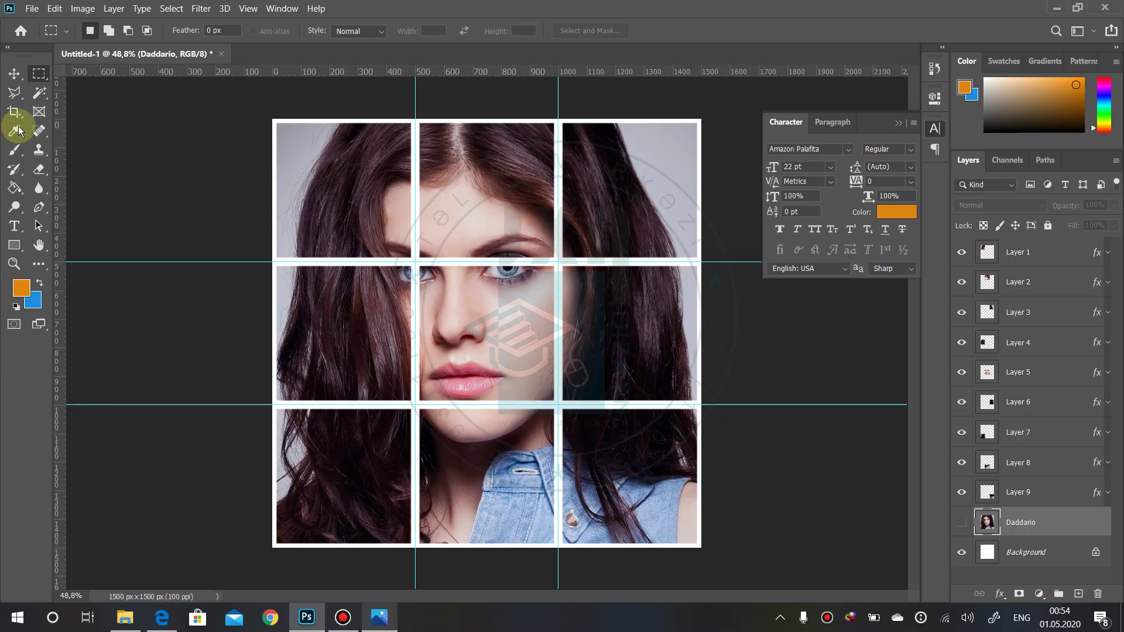
- Create a new International Paper A5 document at 300 ppi, 1748×2480 px
left_click(32, 8)
left_click(73, 24)
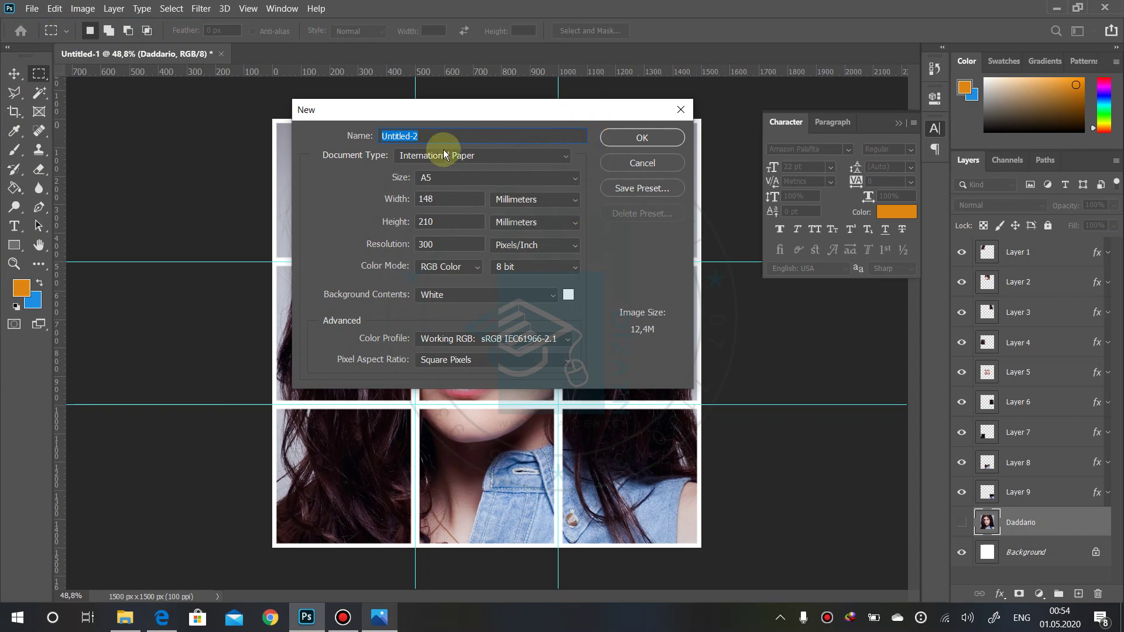
left_click(453, 155)
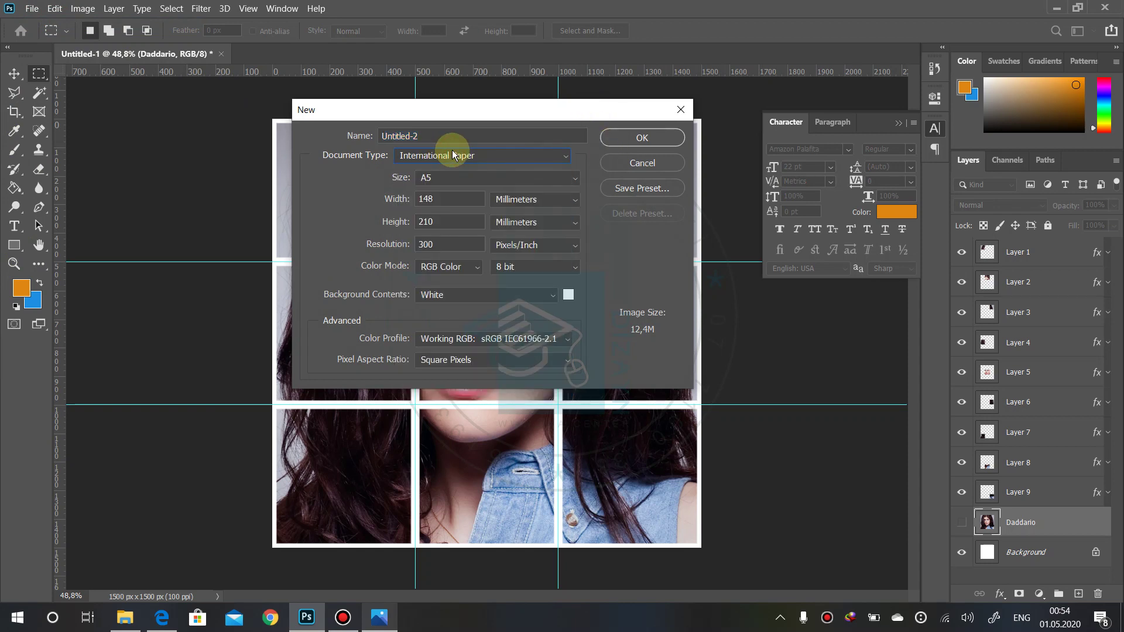
left_click(452, 153)
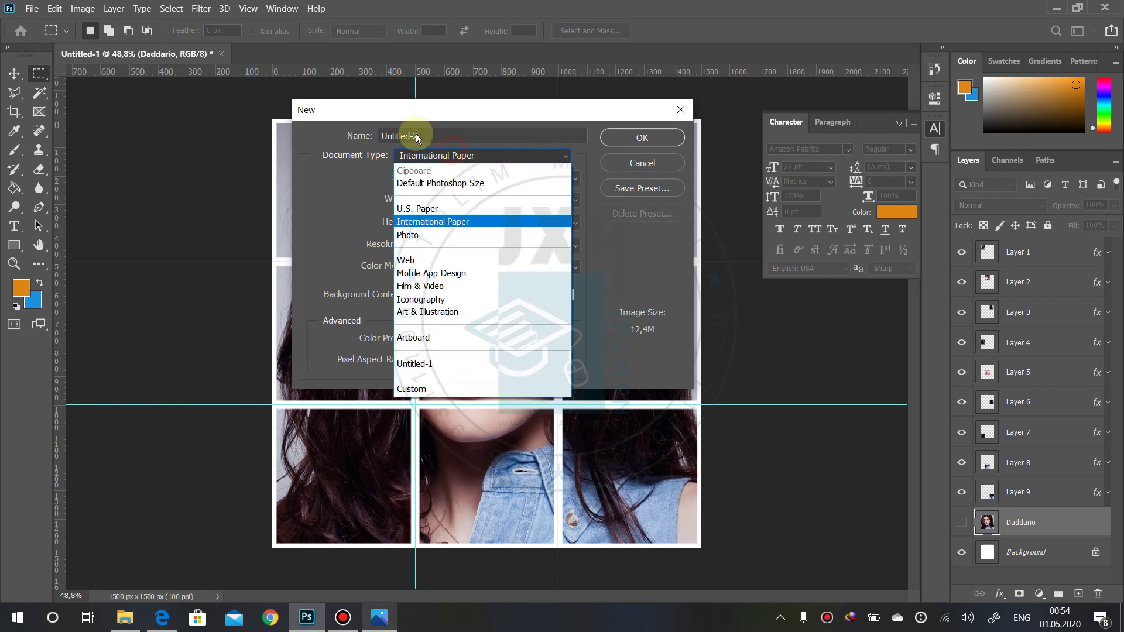
left_click(447, 223)
left_click(464, 179)
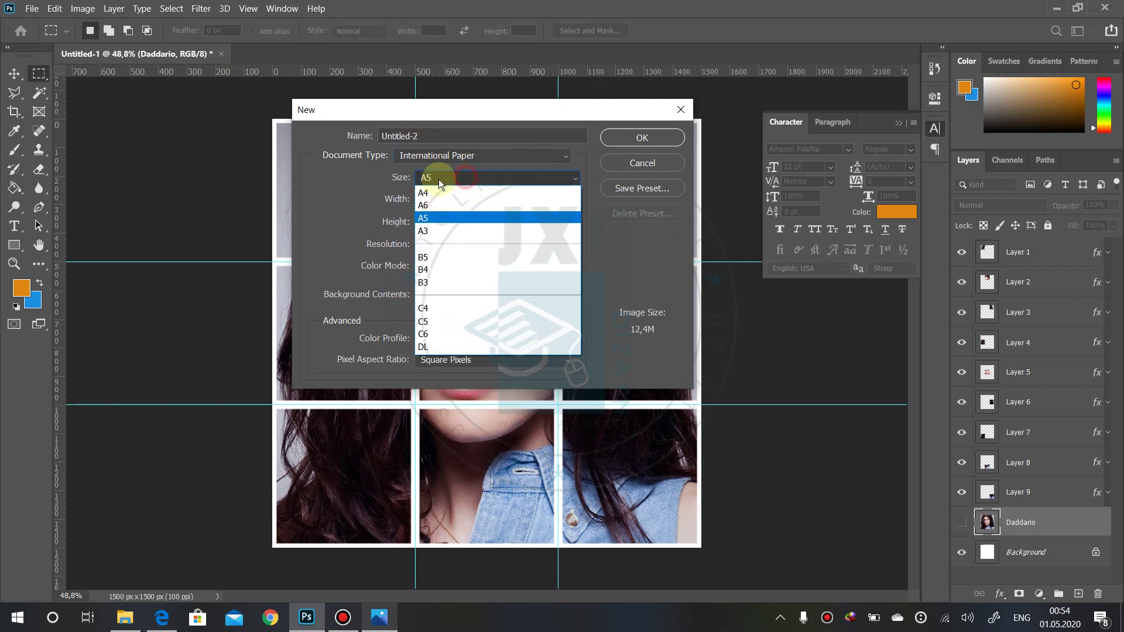
left_click(437, 212)
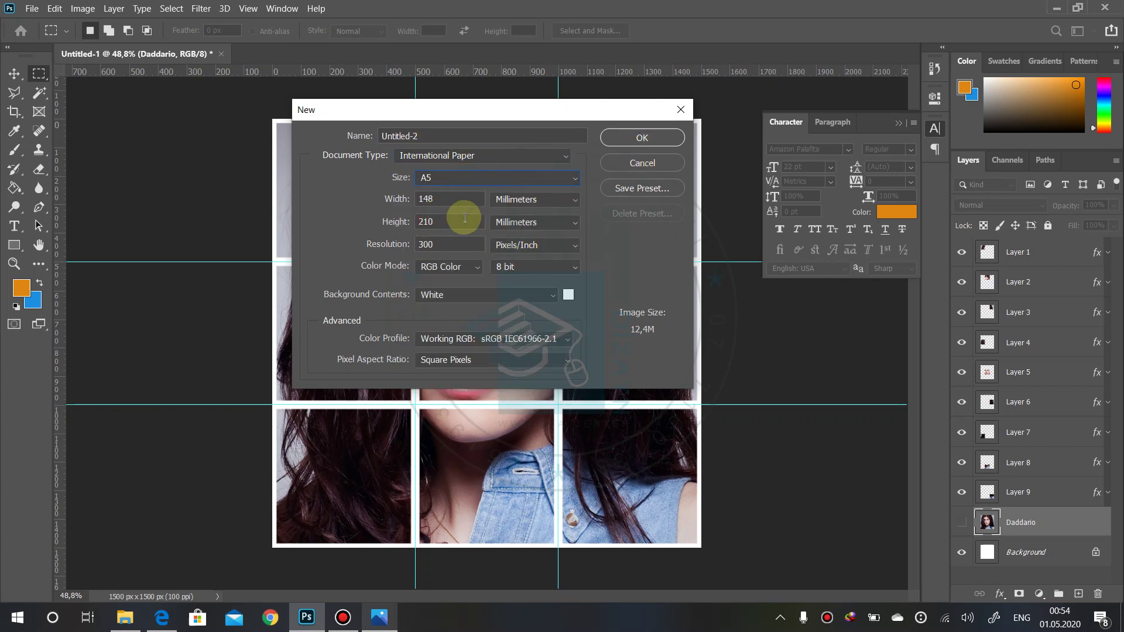
left_click(635, 136)
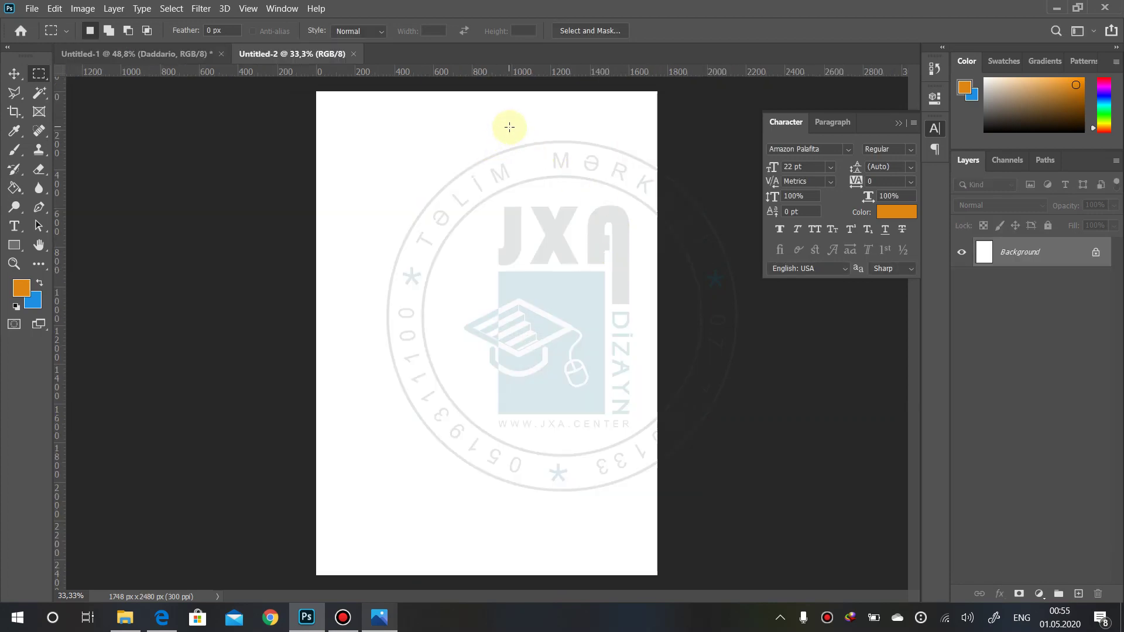
- Save the photo-grid document in Photoshop format as alexandra.psd
left_click(165, 54)
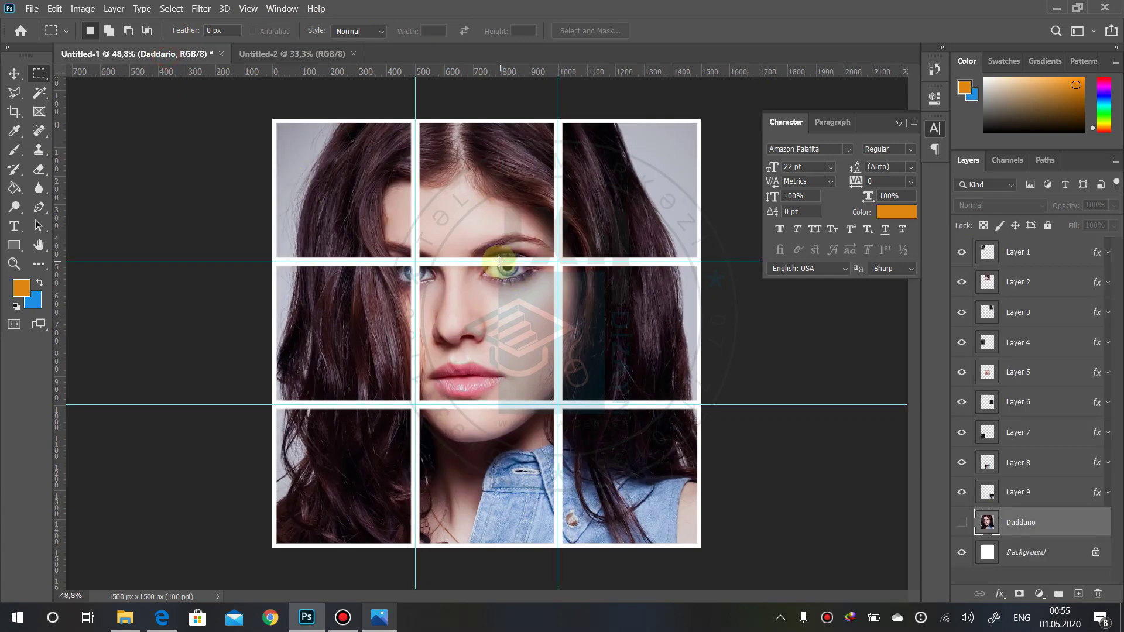
left_click(32, 9)
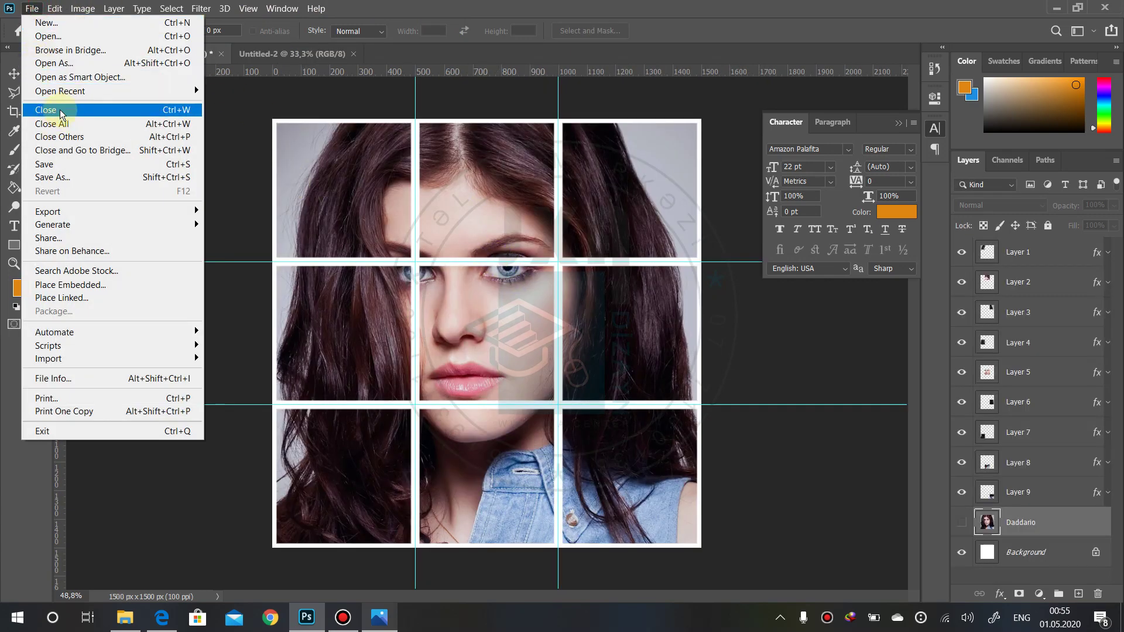
left_click(64, 168)
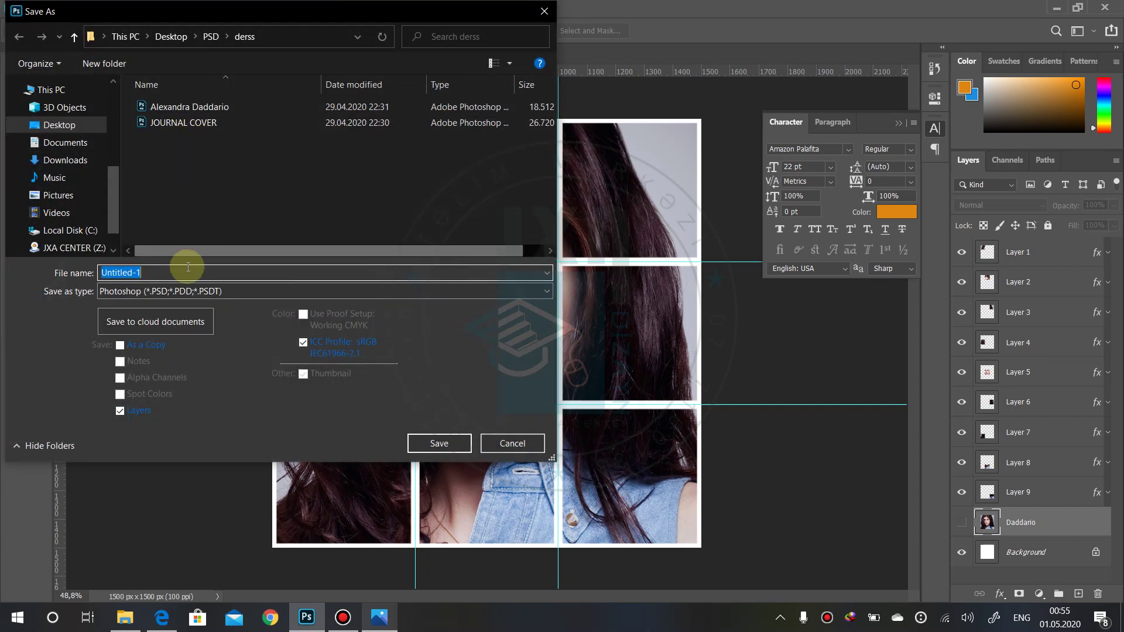
type("alex")
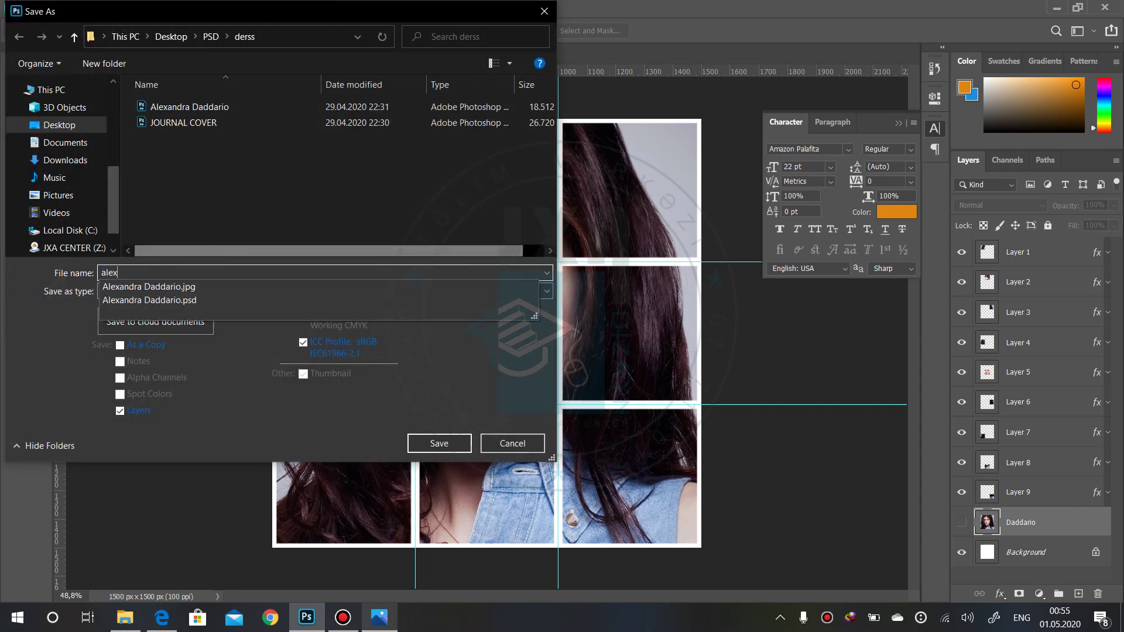
type("andra")
key("Return")
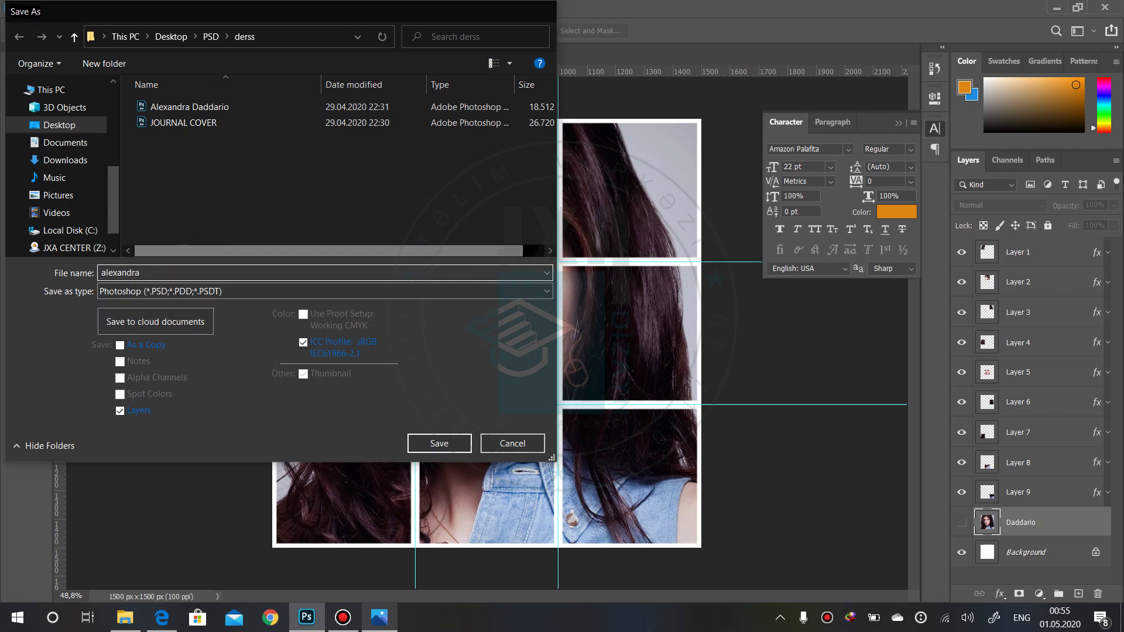
left_click(743, 168)
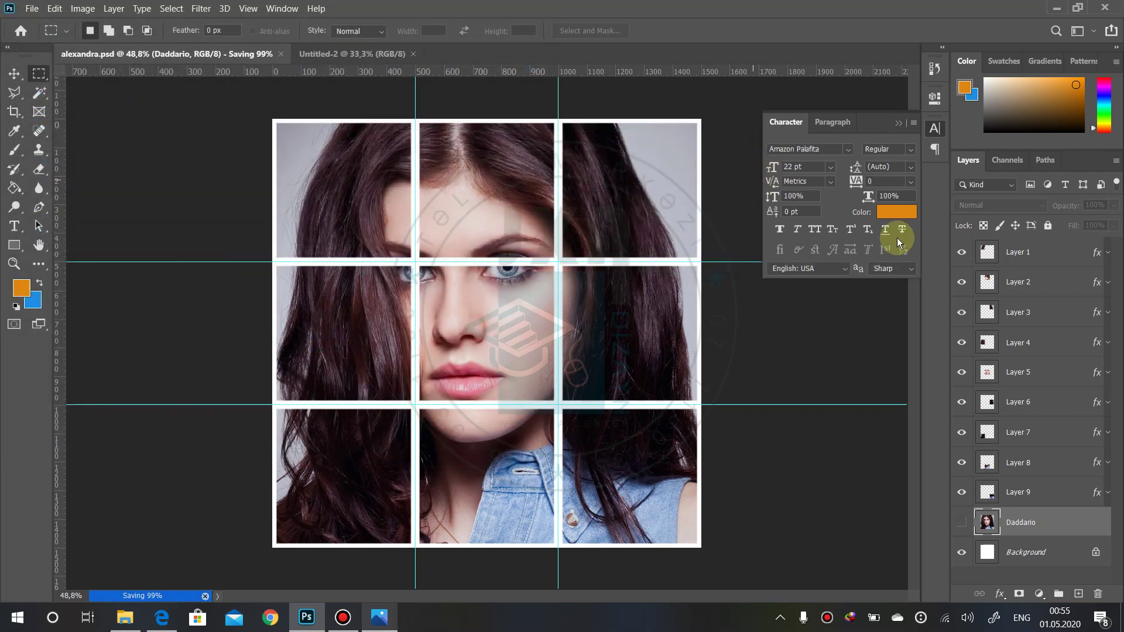
left_click(1017, 251)
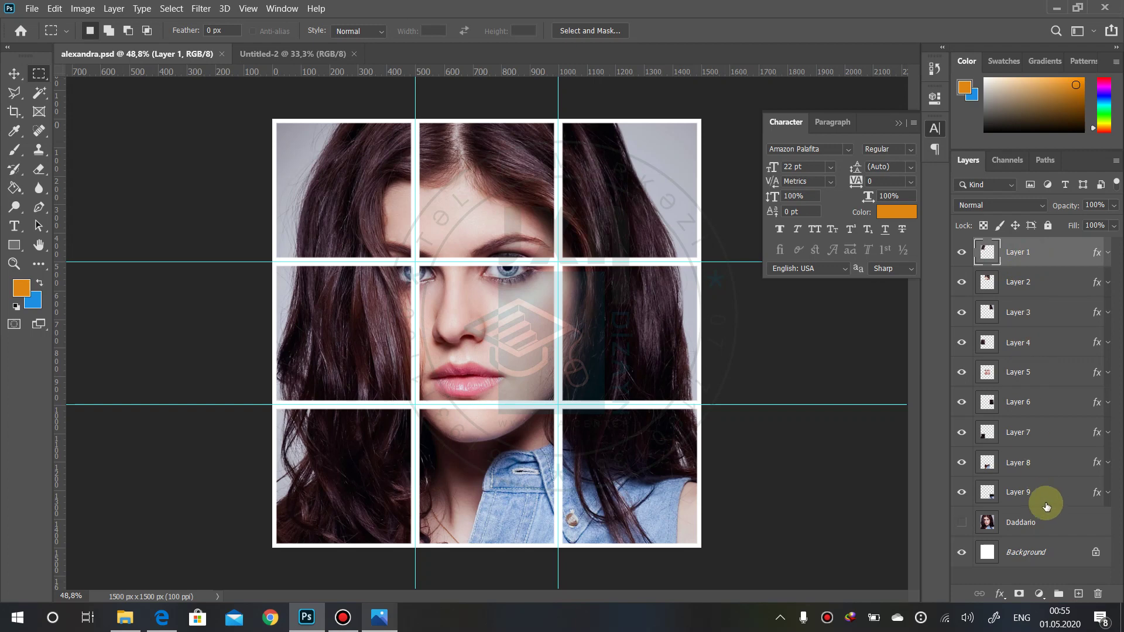
- Unlock the Background layer and group every grid layer into a group named Daddario
left_click(1028, 552, "shift")
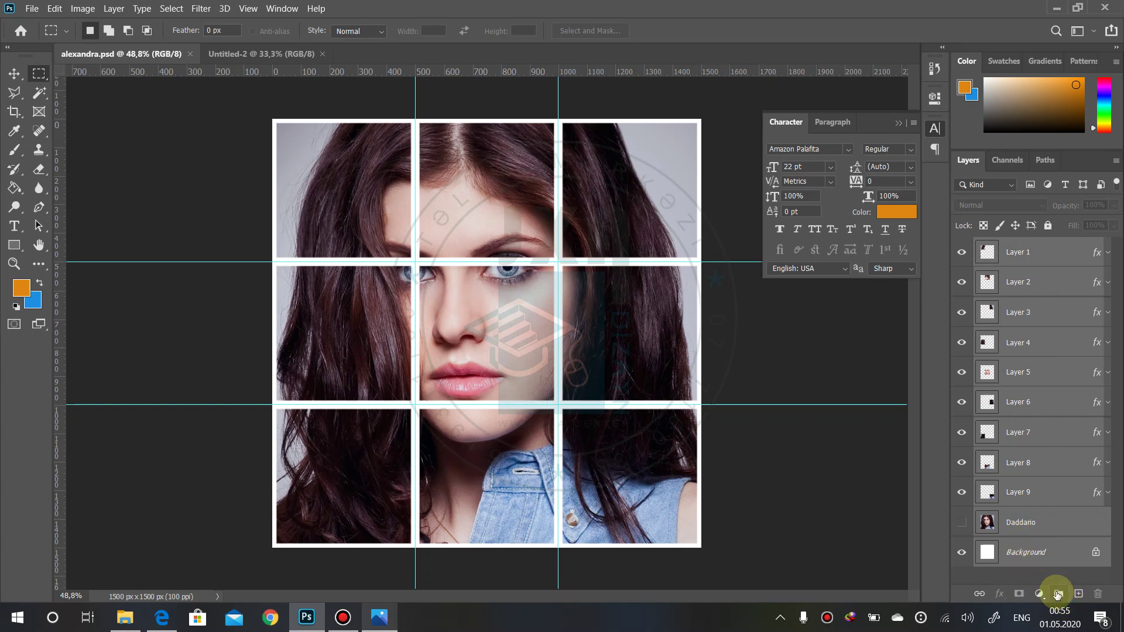
left_click(1095, 552)
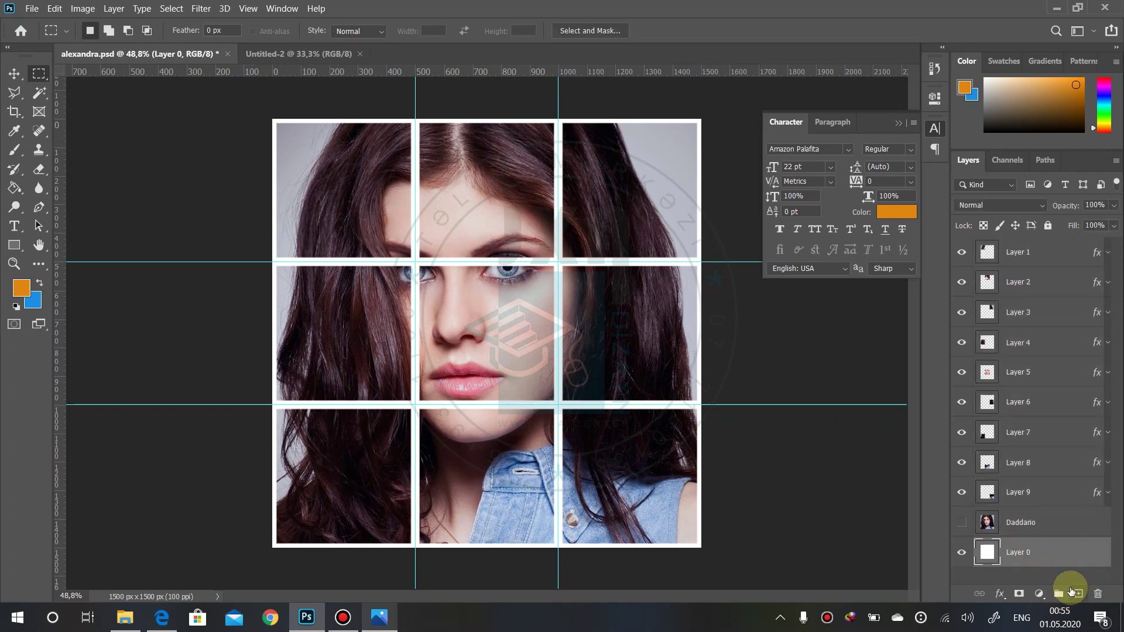
left_click(1020, 253, "shift")
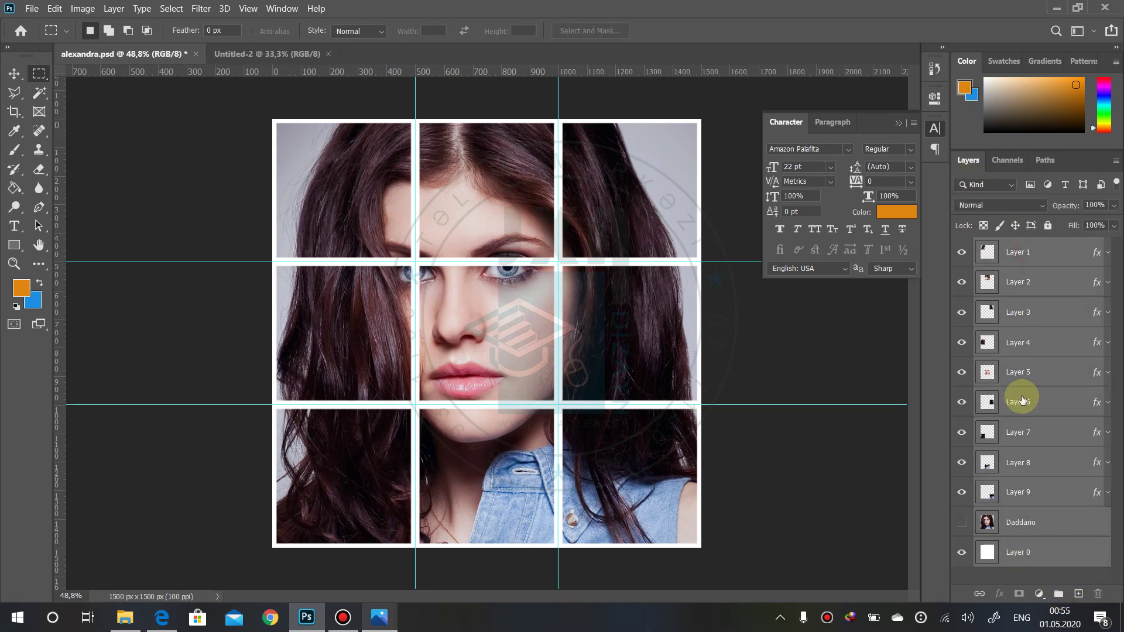
left_click(1057, 596)
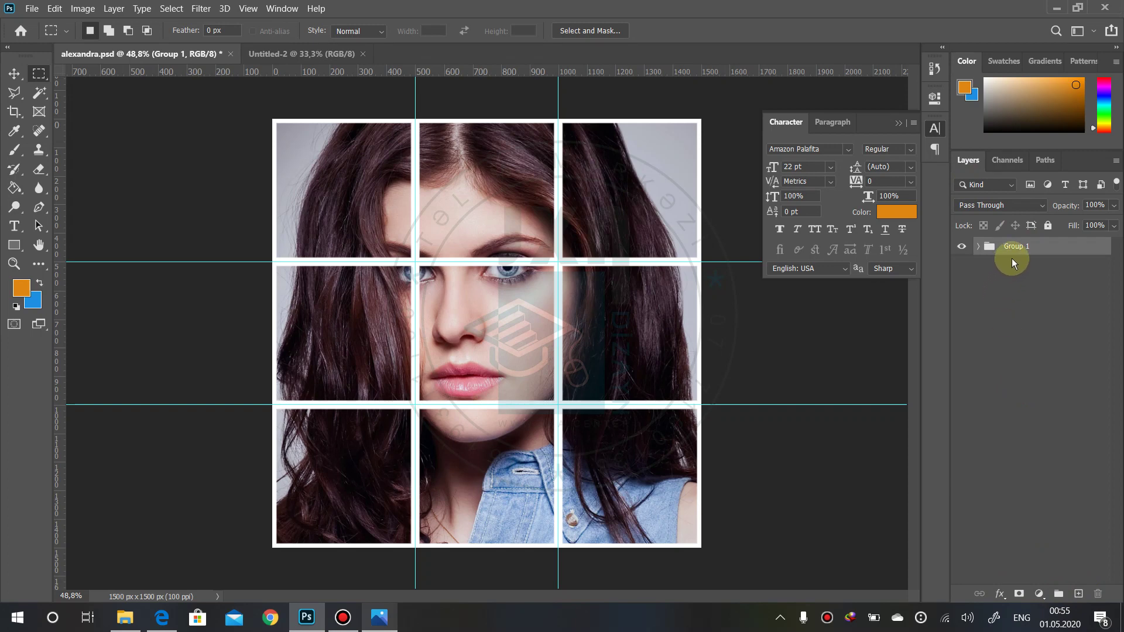
double_click(1016, 247)
type("Daddario")
left_click(1121, 335)
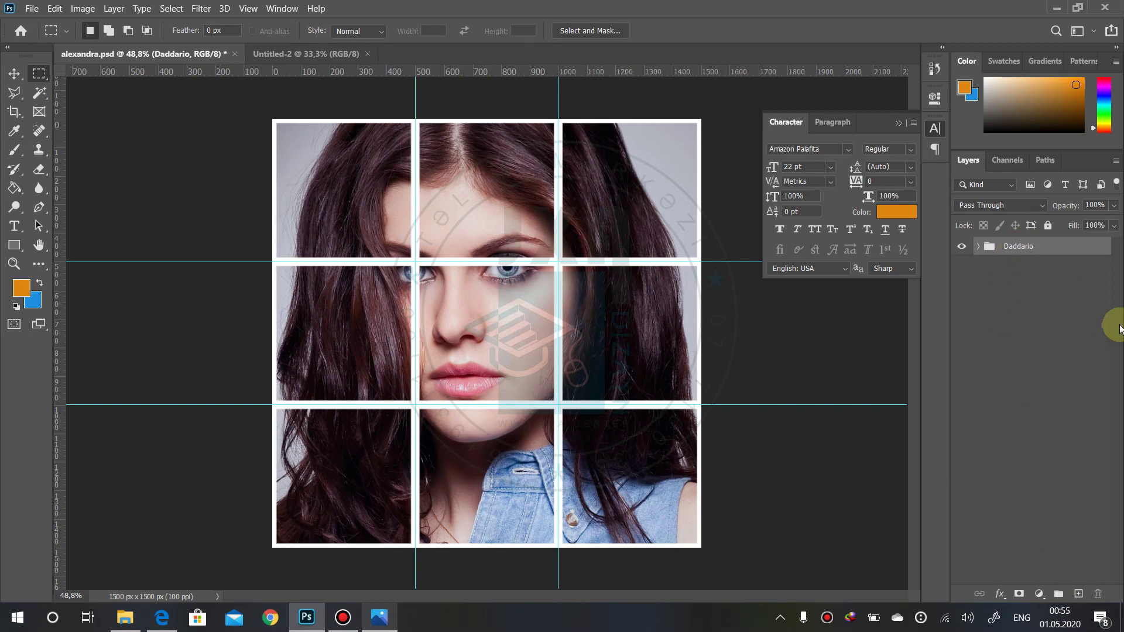
- Drag the Daddario group with the Move tool into the A5 document
left_click(12, 73)
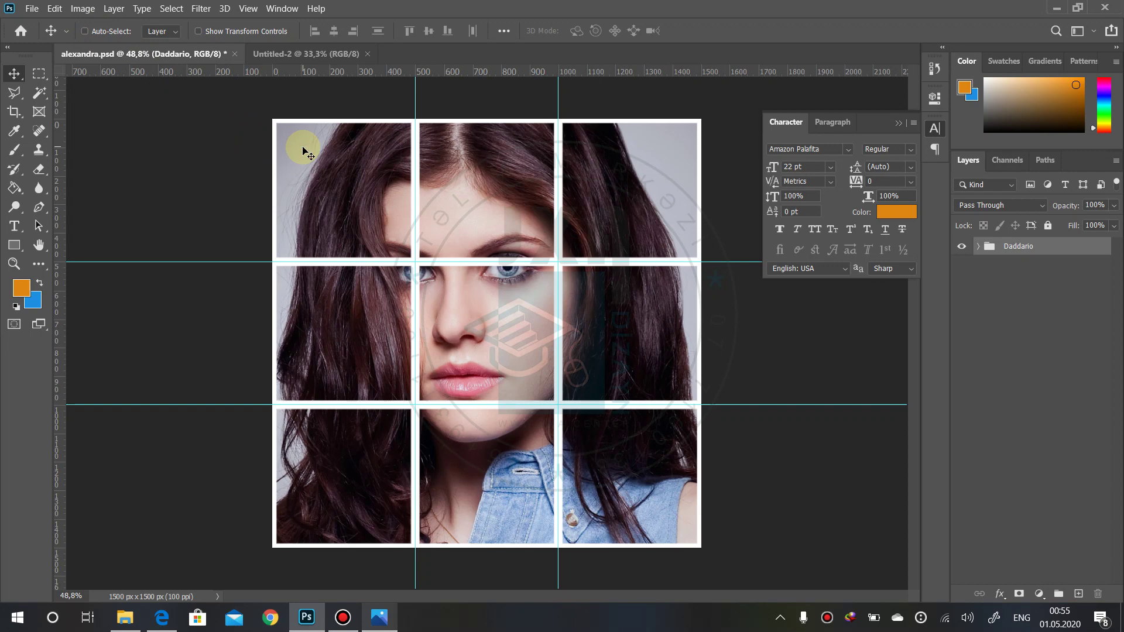
left_click_drag(303, 150, 300, 49)
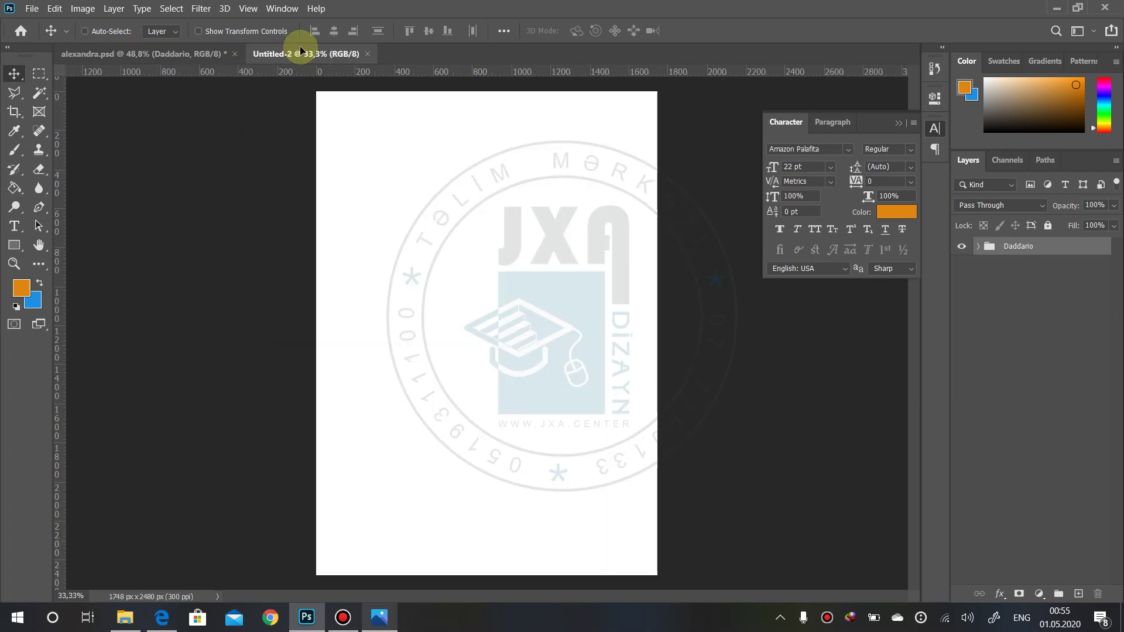
left_click_drag(300, 50, 523, 378)
- Scale the grid down to about 94% and centre it on the A5 page
key("ctrl+t")
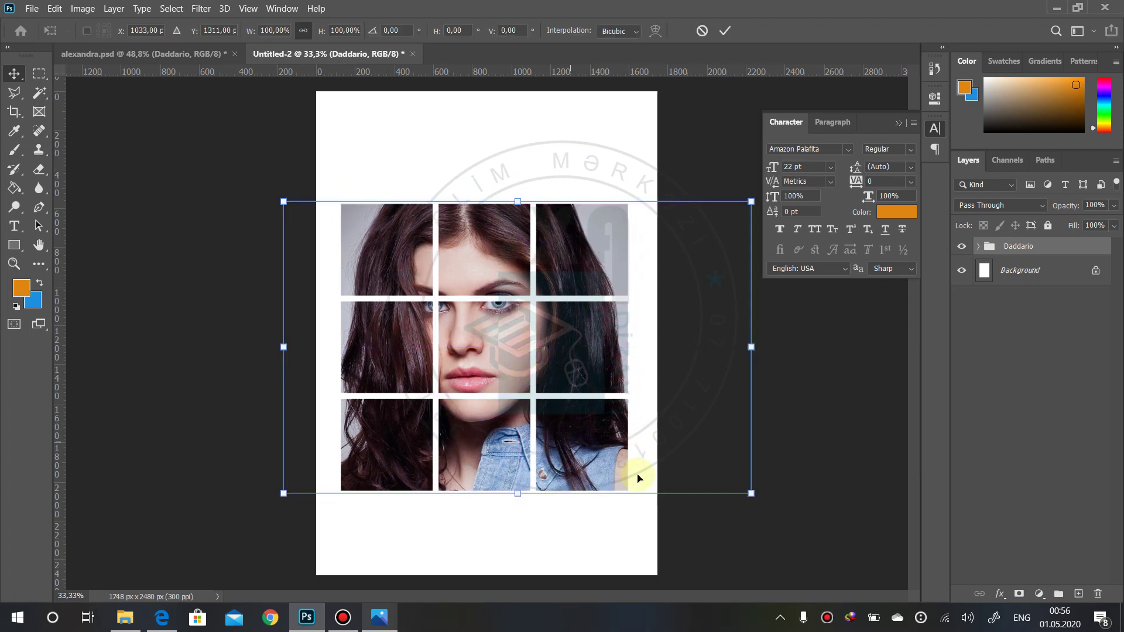
left_click_drag(751, 350, 724, 350)
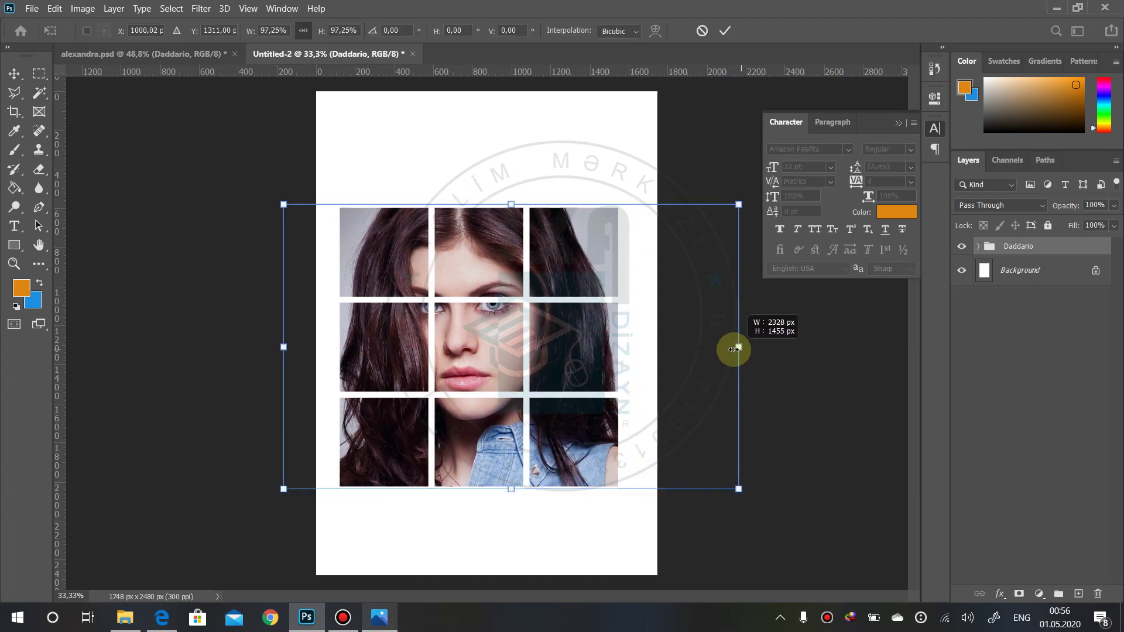
key("Return")
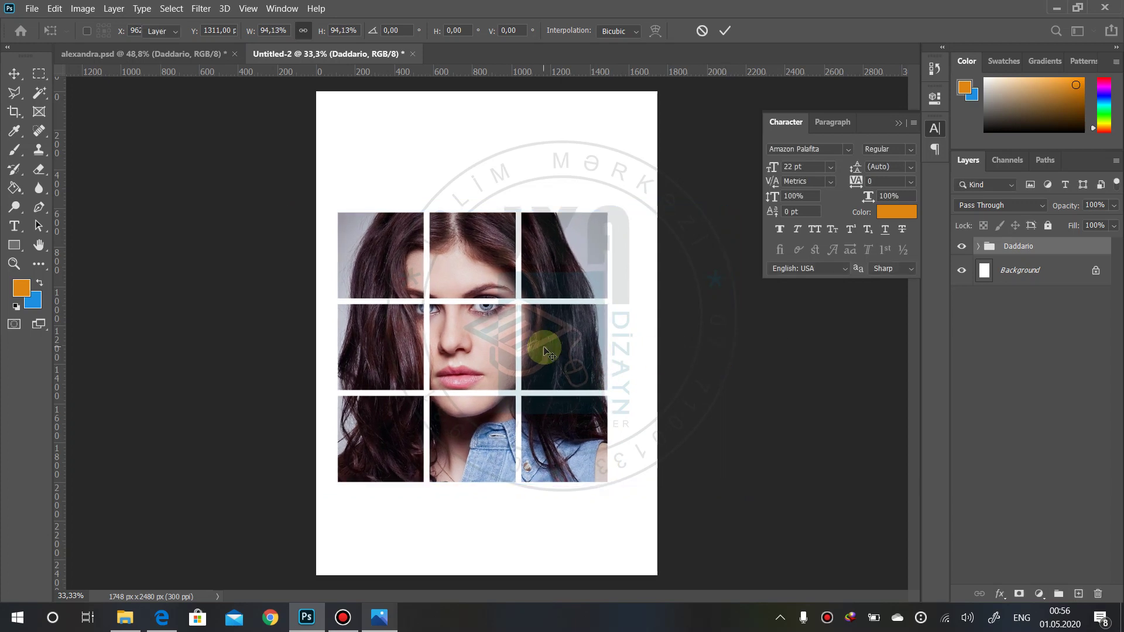
left_click_drag(547, 350, 525, 346)
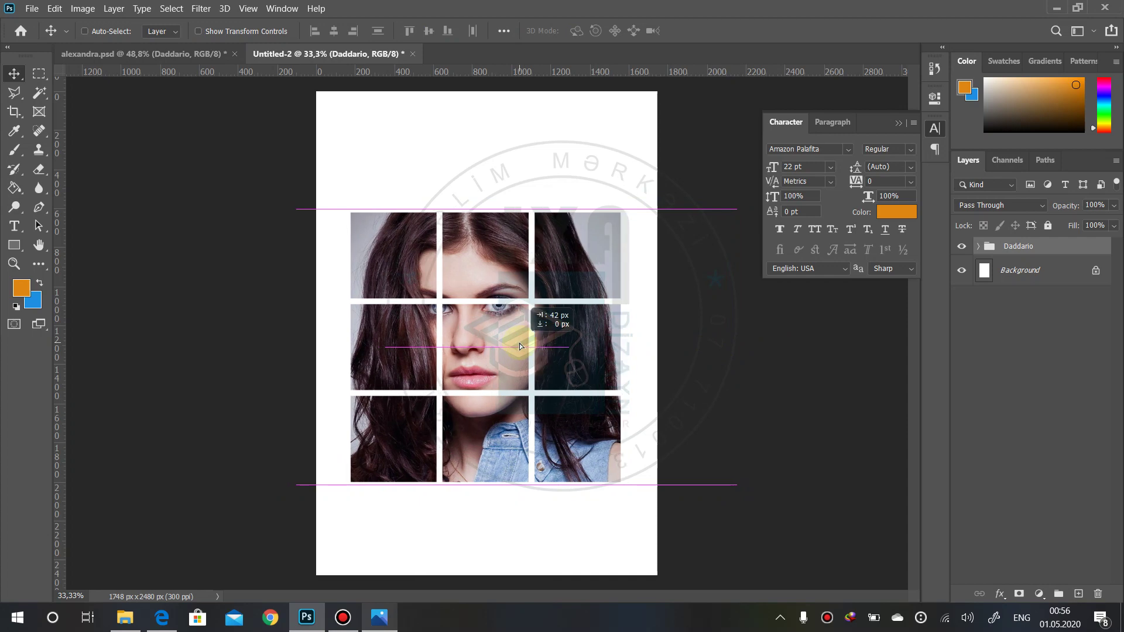
left_click_drag(525, 346, 518, 342)
key("Right")
key("Right")
key("Right")
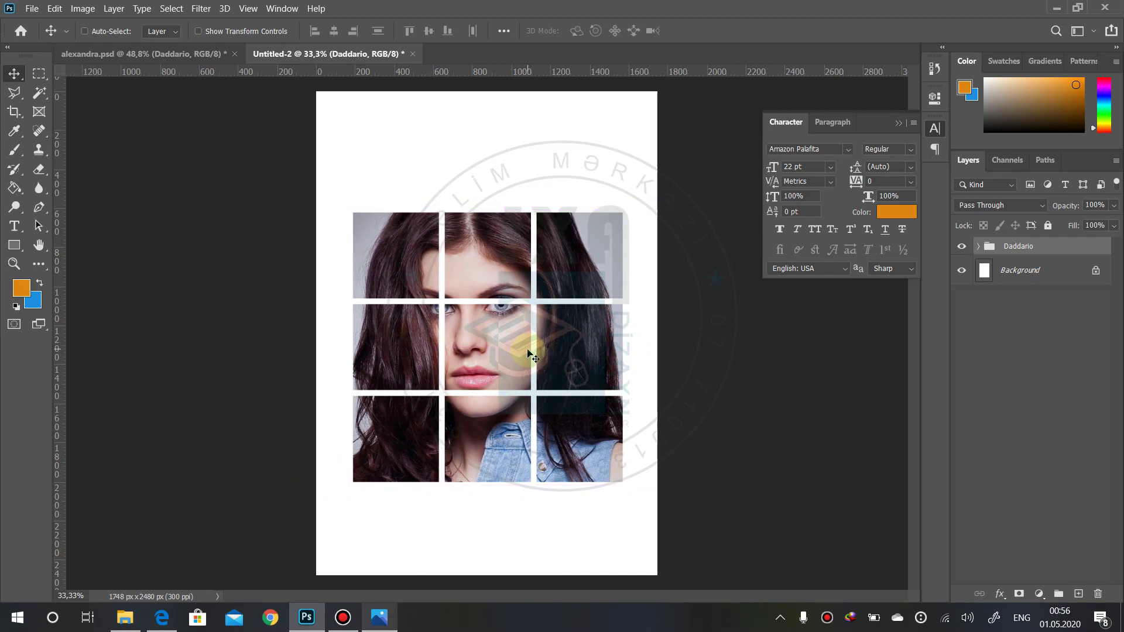
- Compare the A5 layout against the finished JOURNAL.jpg cover in Windows Photos
scroll(406, 241, "up", 2)
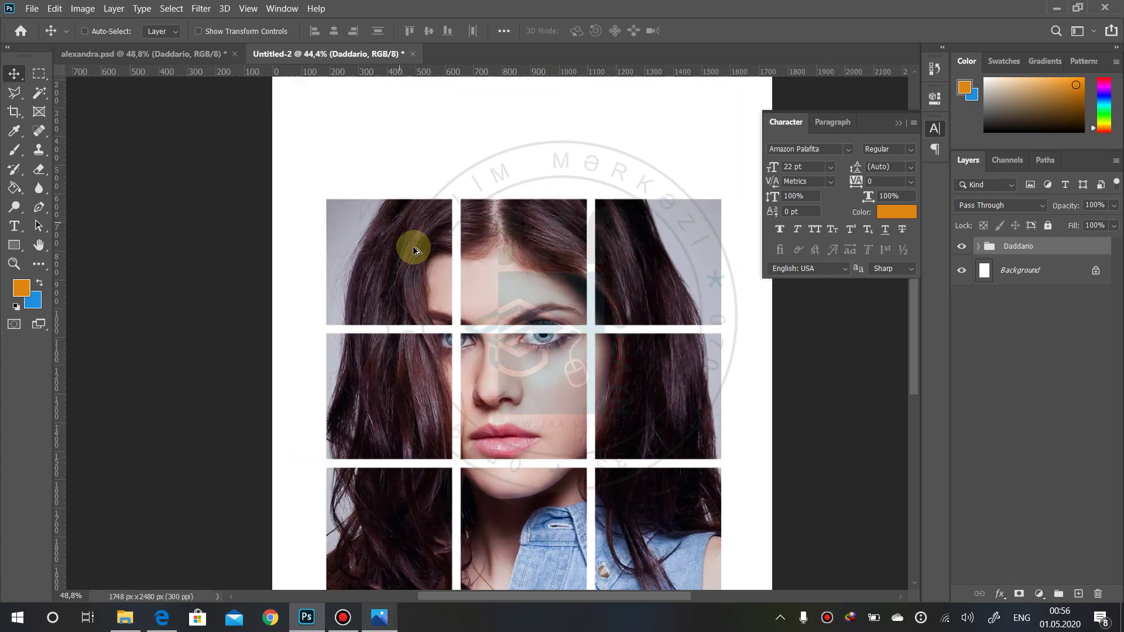
scroll(406, 241, "up", 2)
left_click(379, 618)
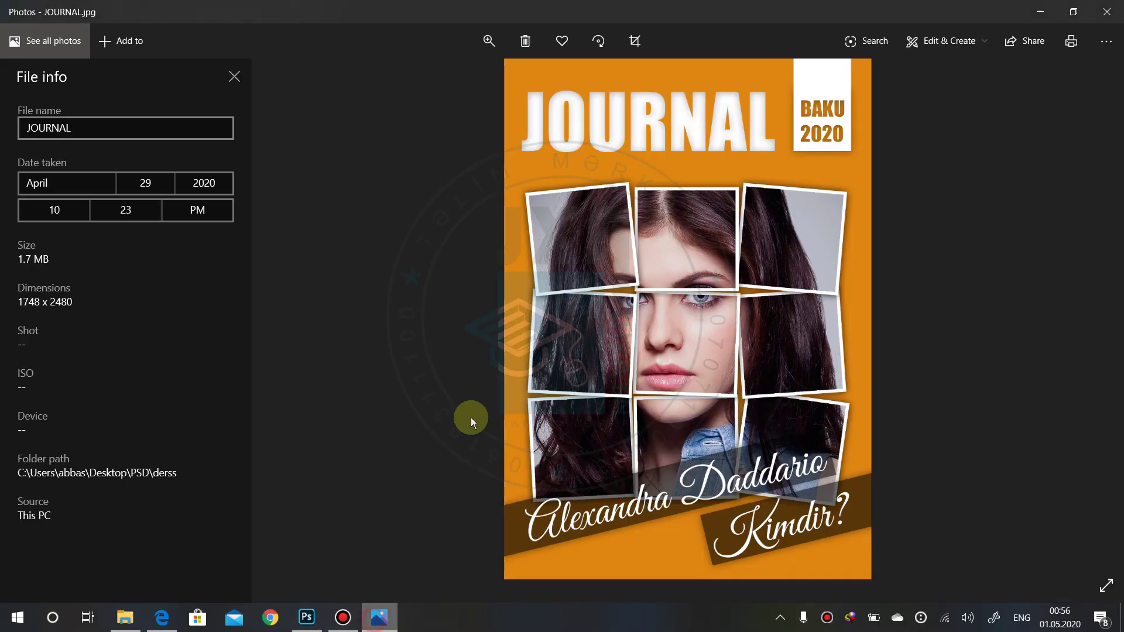
key("alt+Tab")
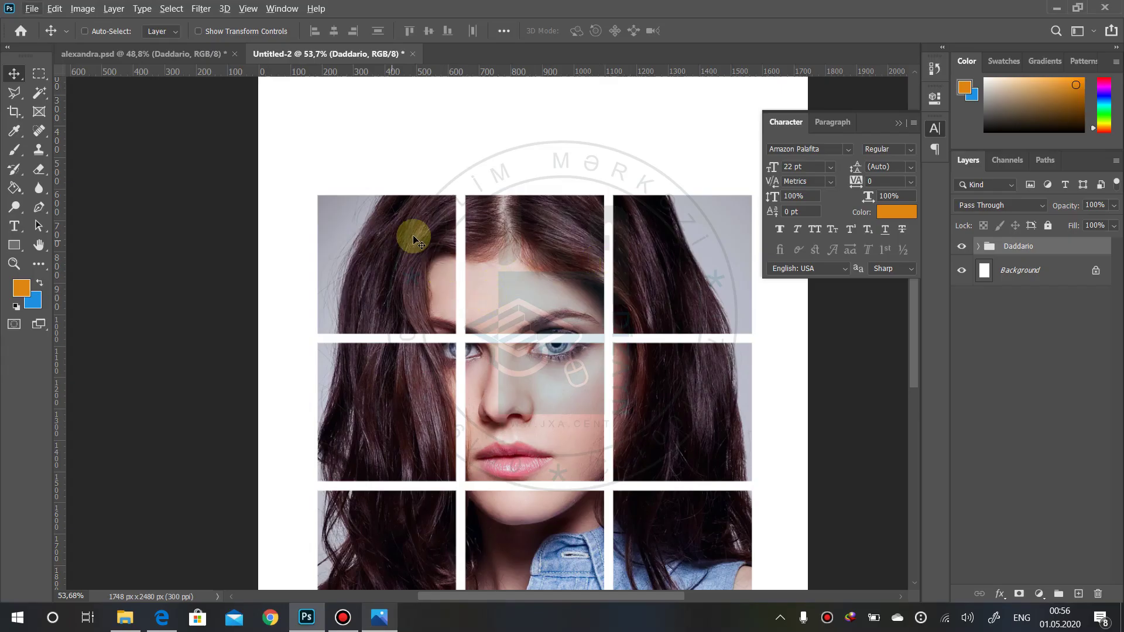
key("alt+Tab")
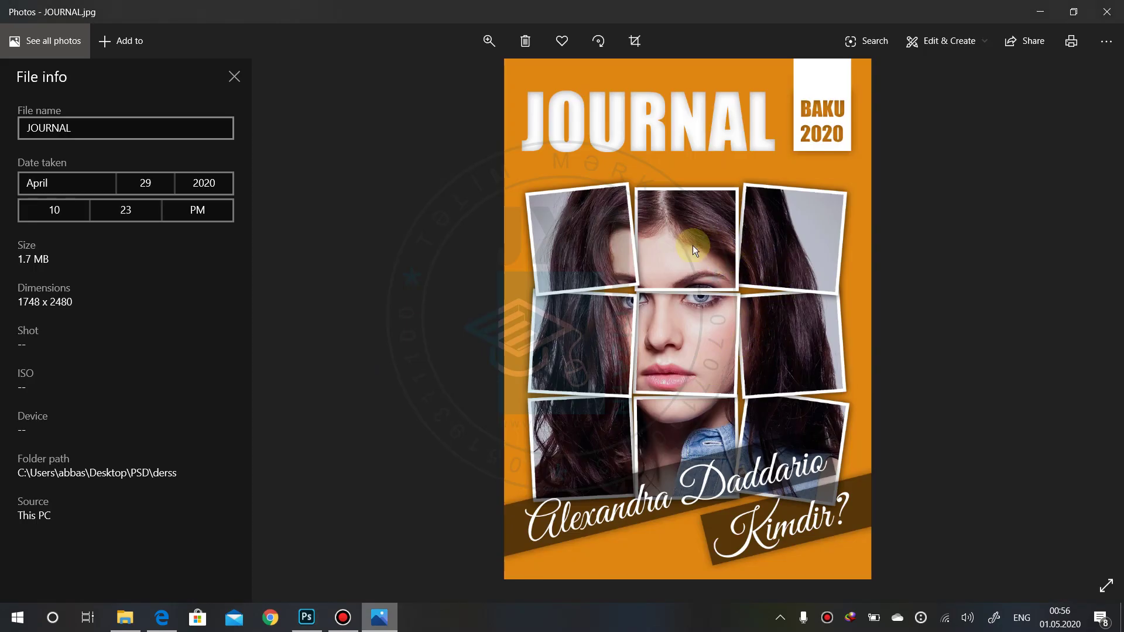
key("alt+Tab")
- Rotate the top-left tile (Layer 1) by -3°
right_click(405, 242)
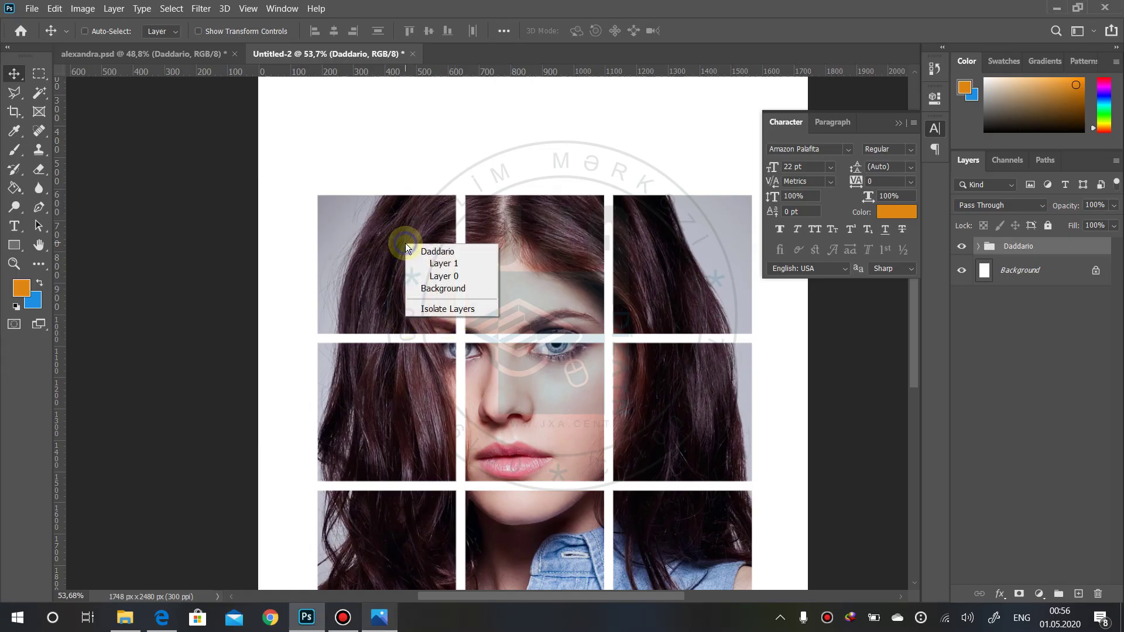
left_click(437, 263)
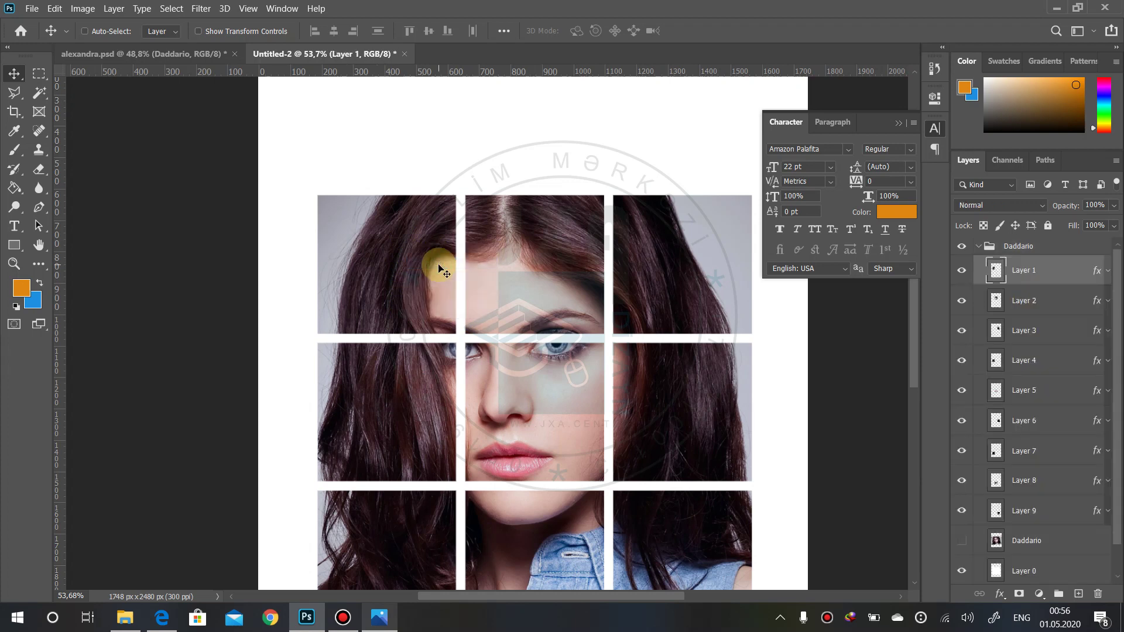
key("ctrl+t")
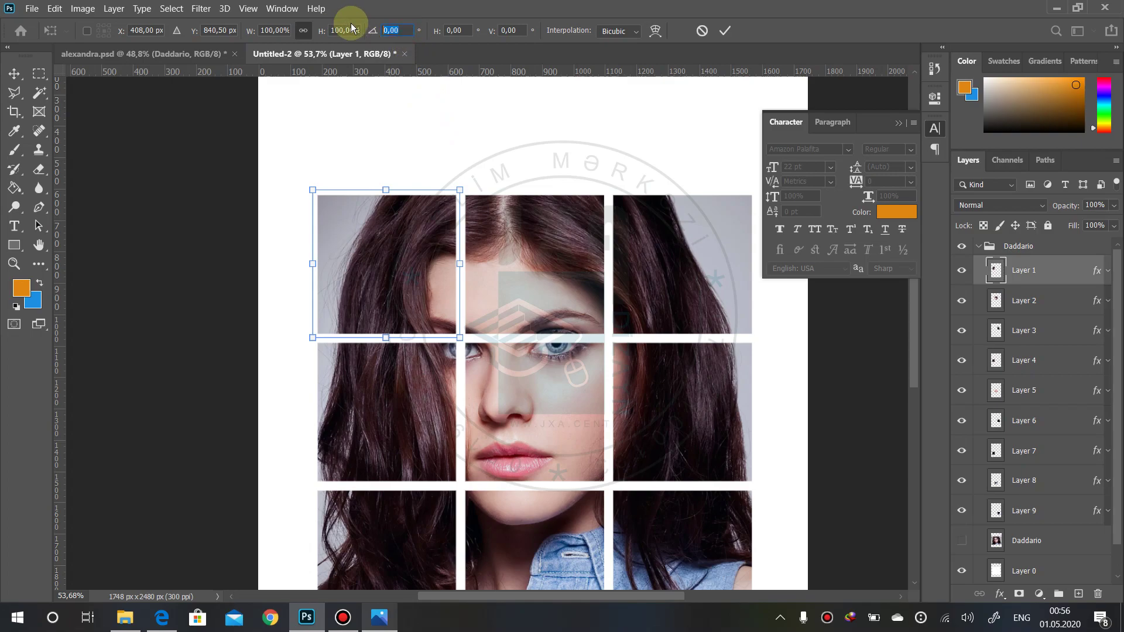
key("alt+Tab")
key("alt+Tab")
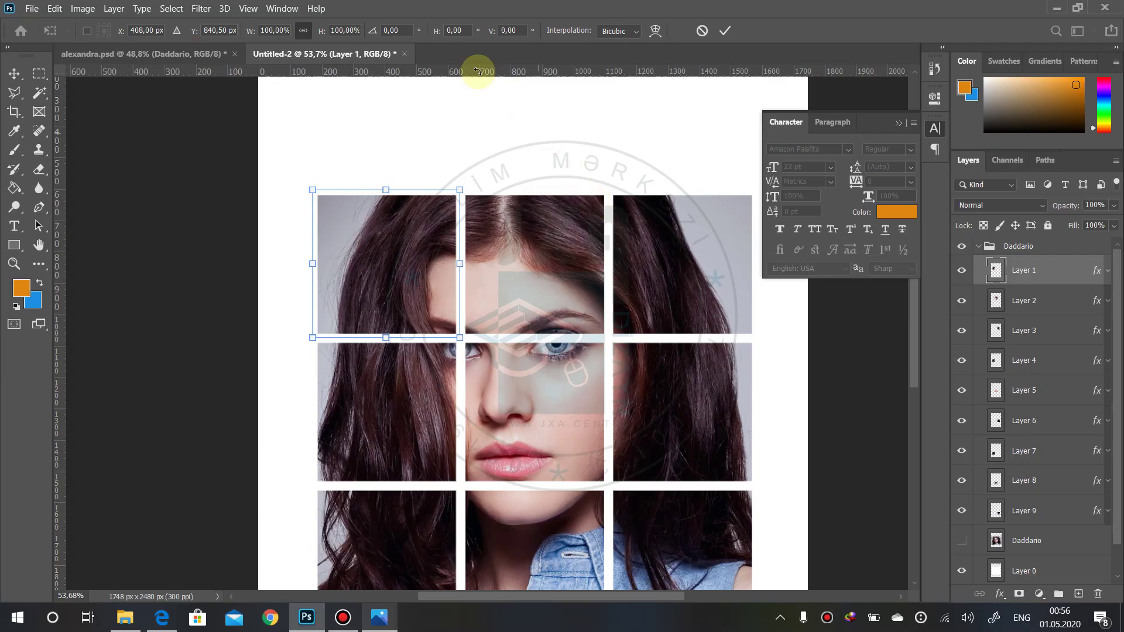
left_click(404, 31)
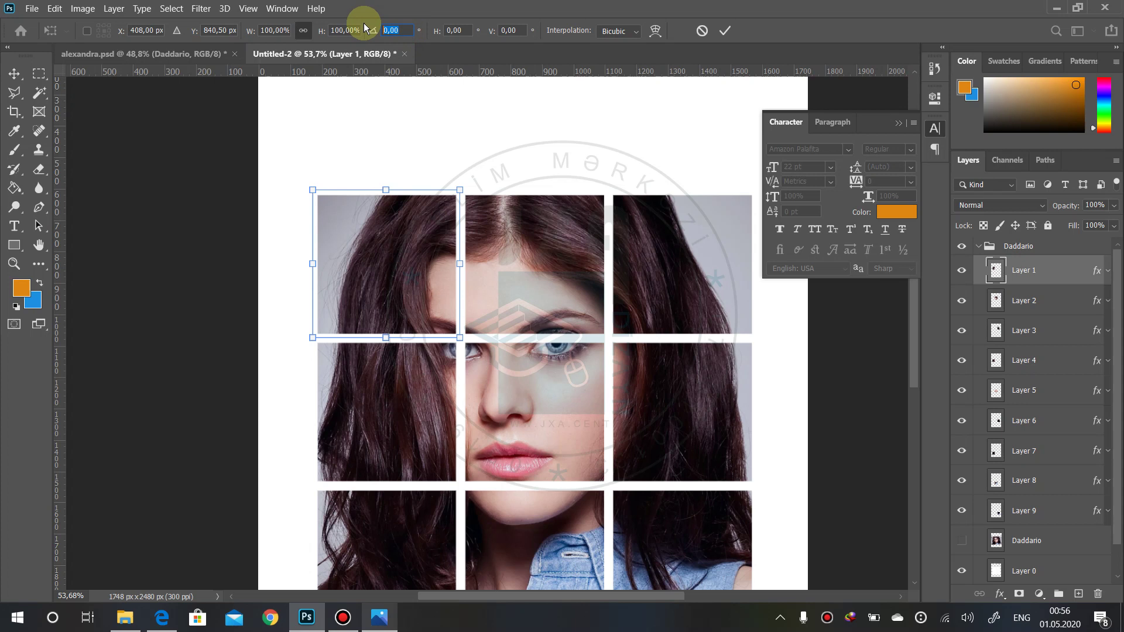
type("-3")
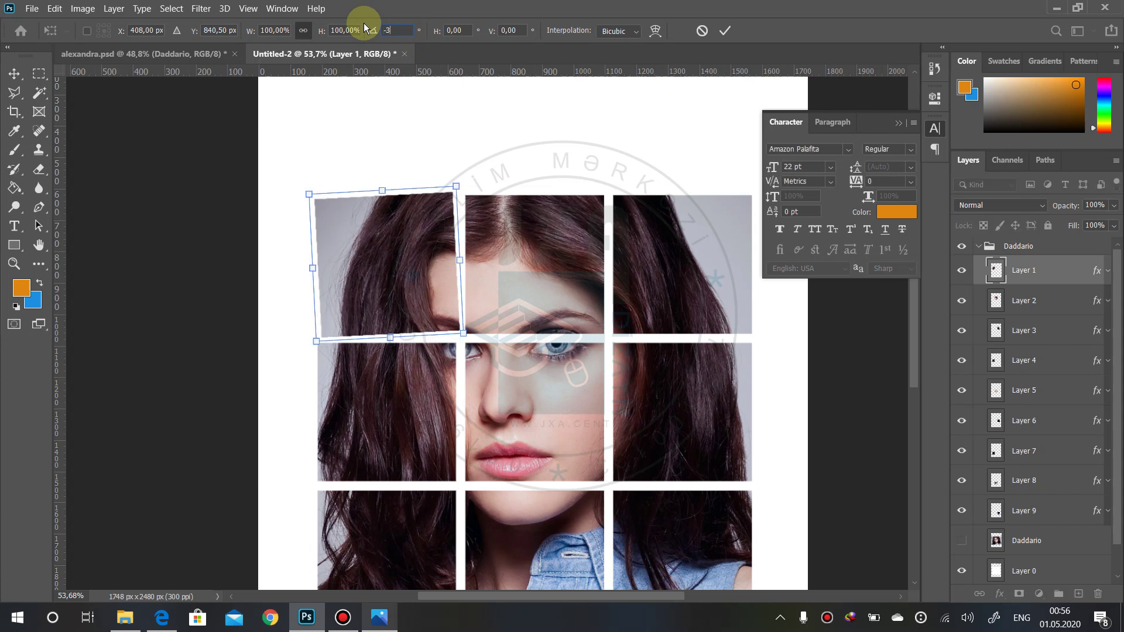
key("Down")
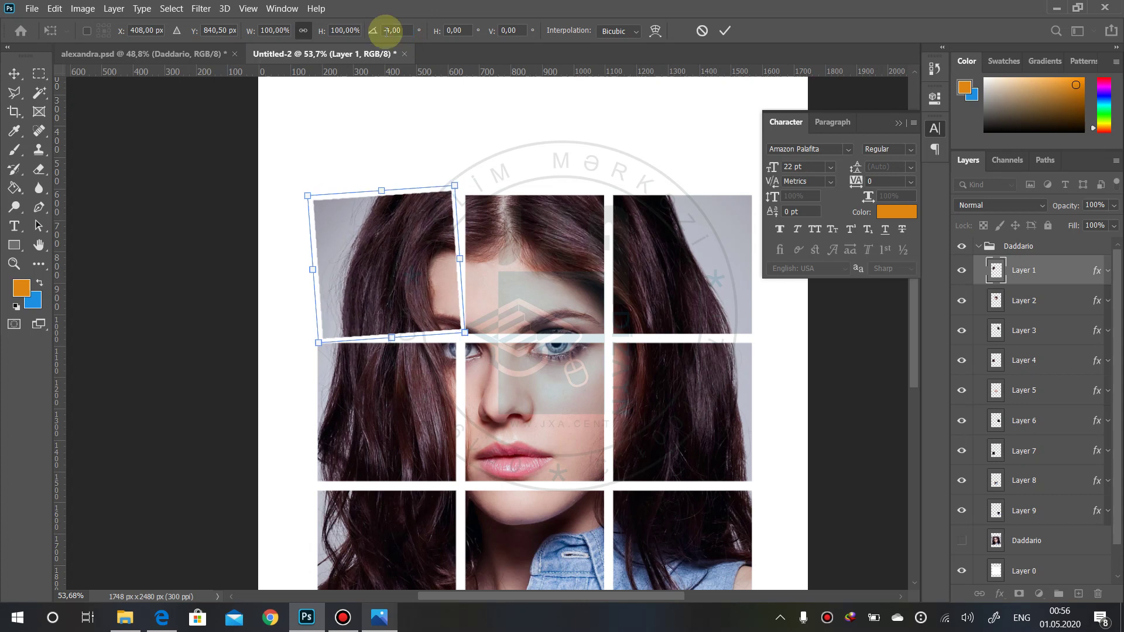
key("Return")
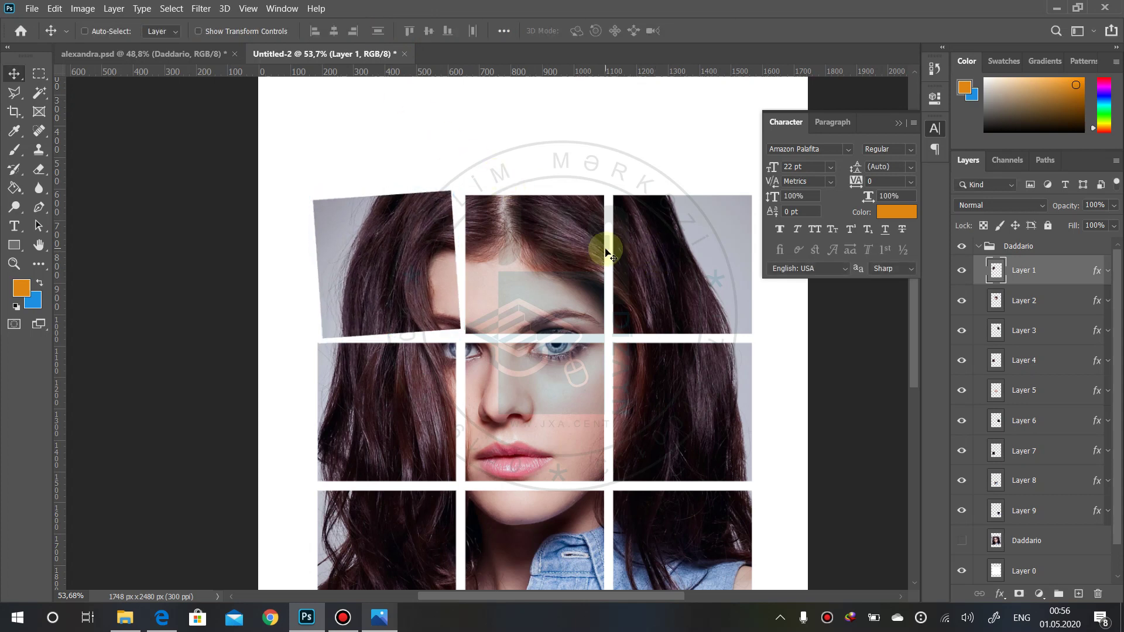
- Rotate the top-right tile (Layer 3) by 3°
right_click(647, 247)
left_click(668, 265)
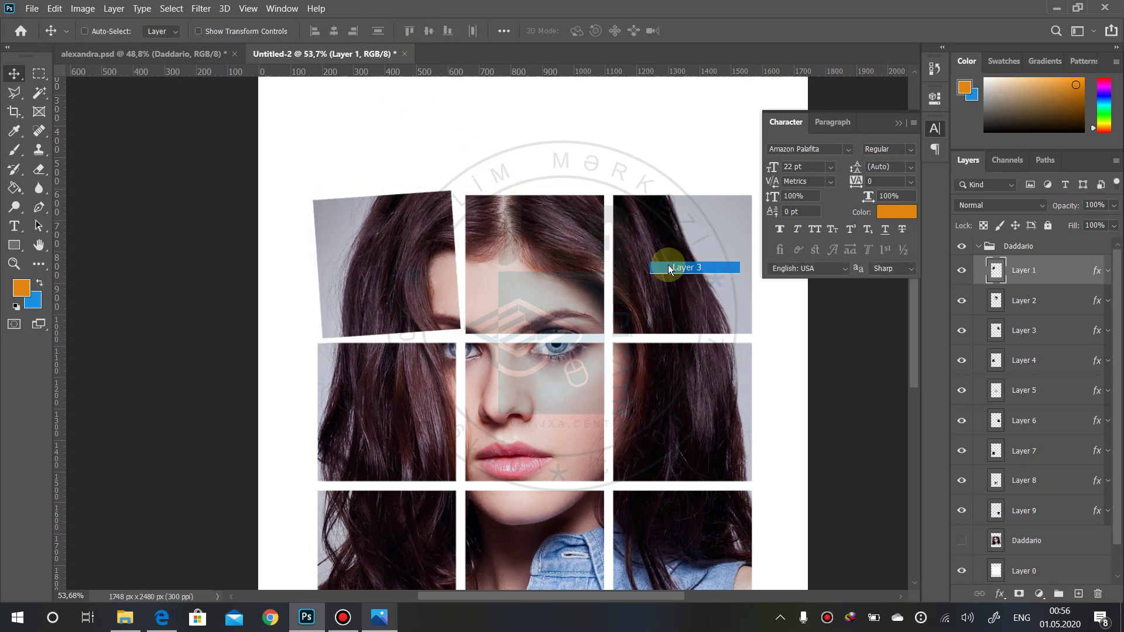
key("ctrl+t")
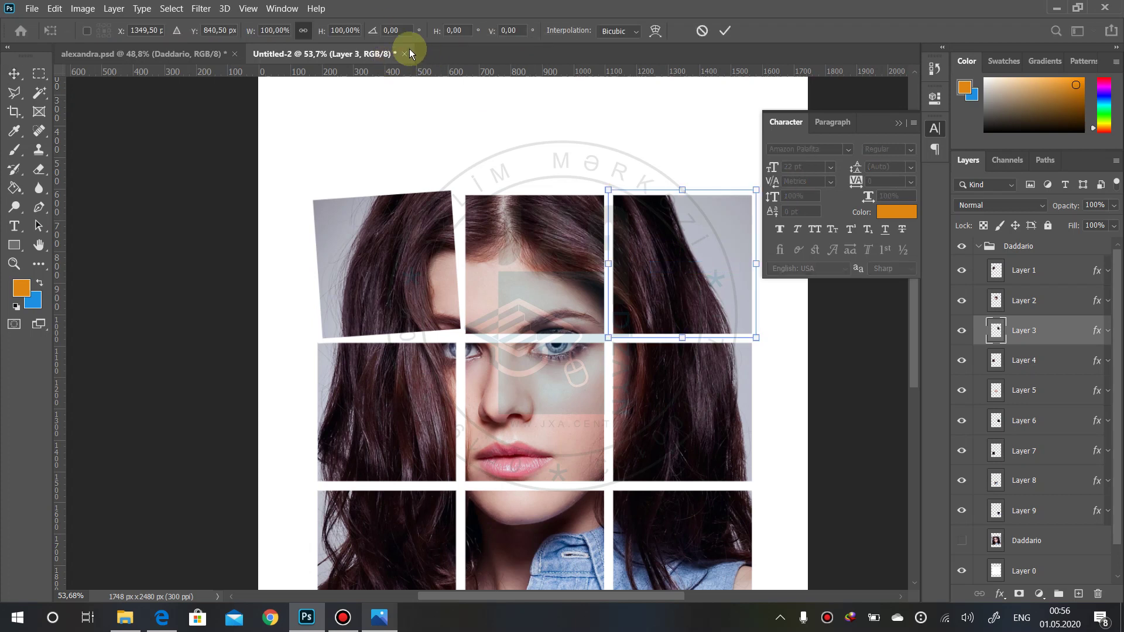
left_click(391, 31)
type("3")
key("Return")
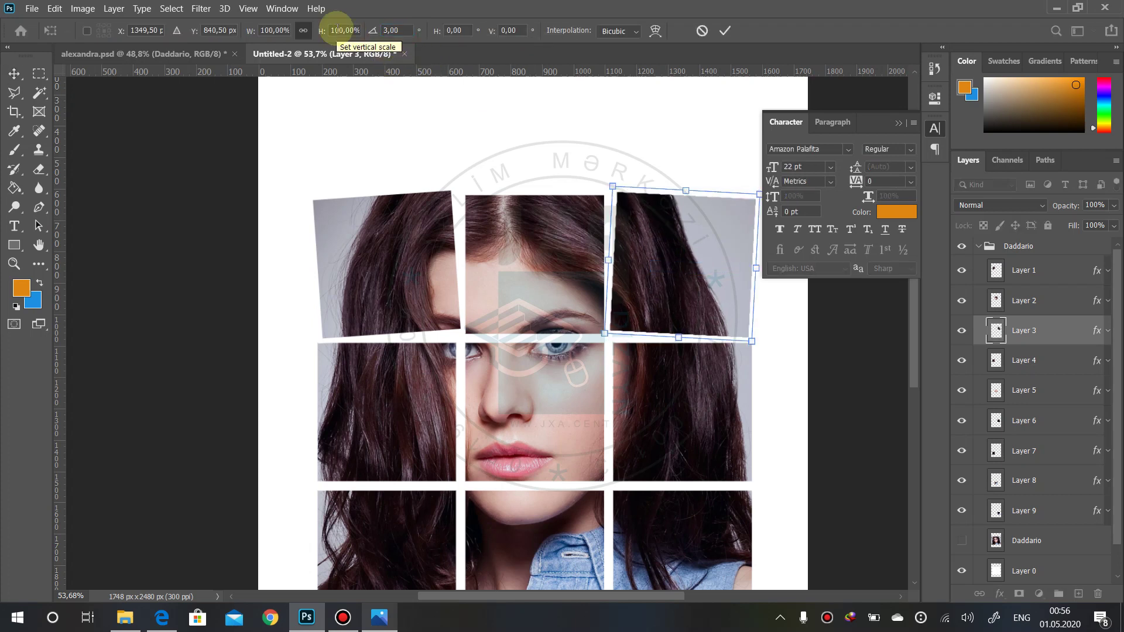
key("Return")
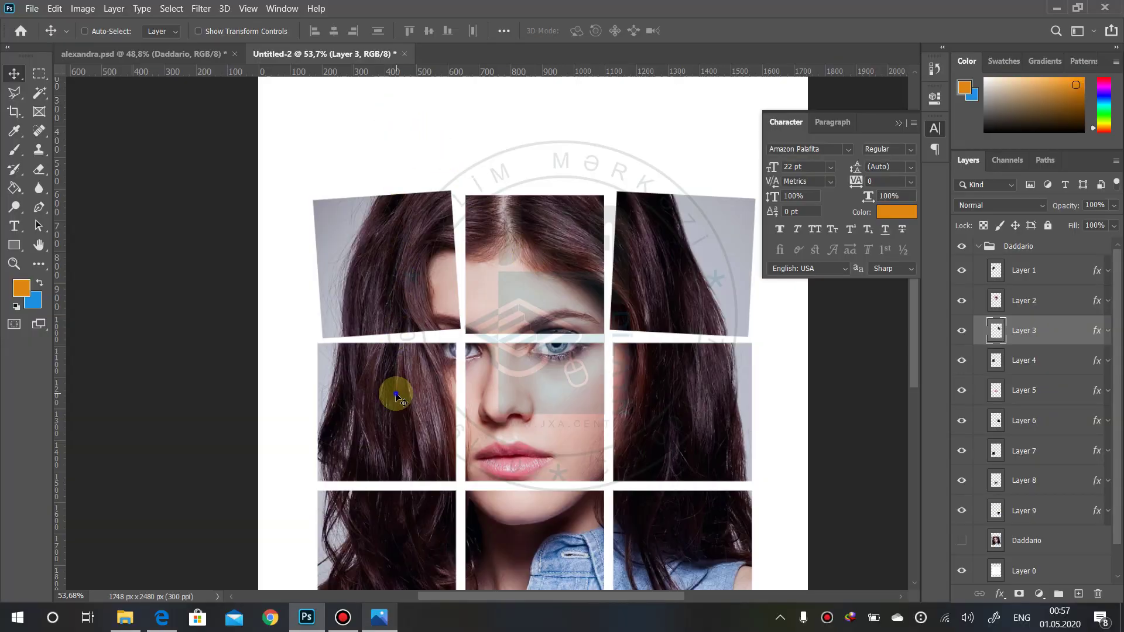
- Rotate the middle-left tile (Layer 4) by 3°
right_click(398, 396)
left_click(433, 414)
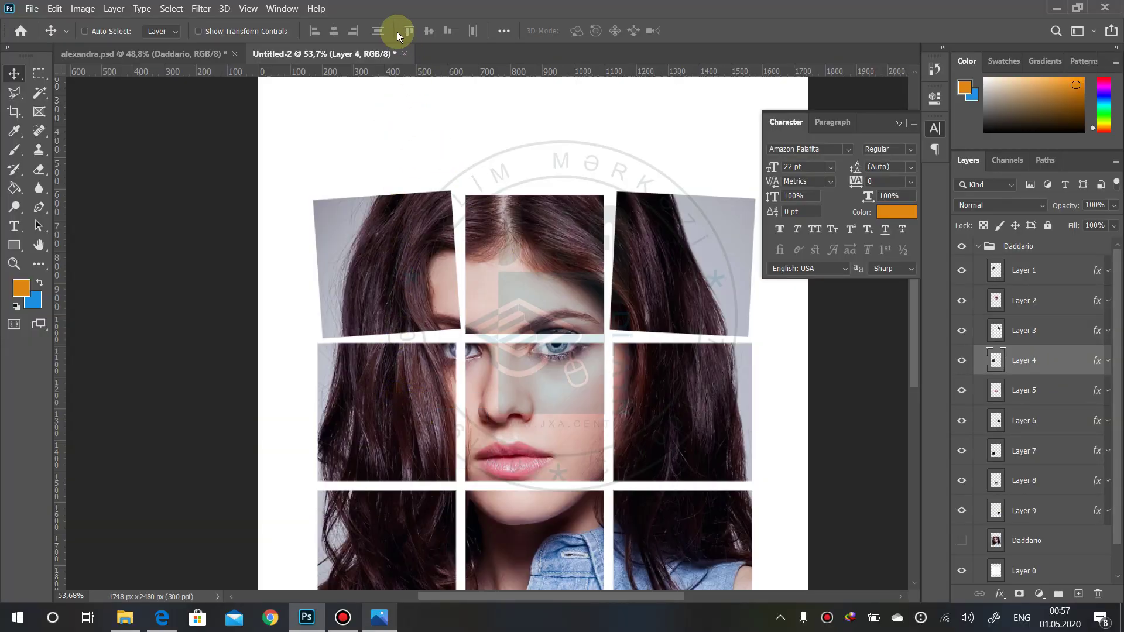
key("ctrl+t")
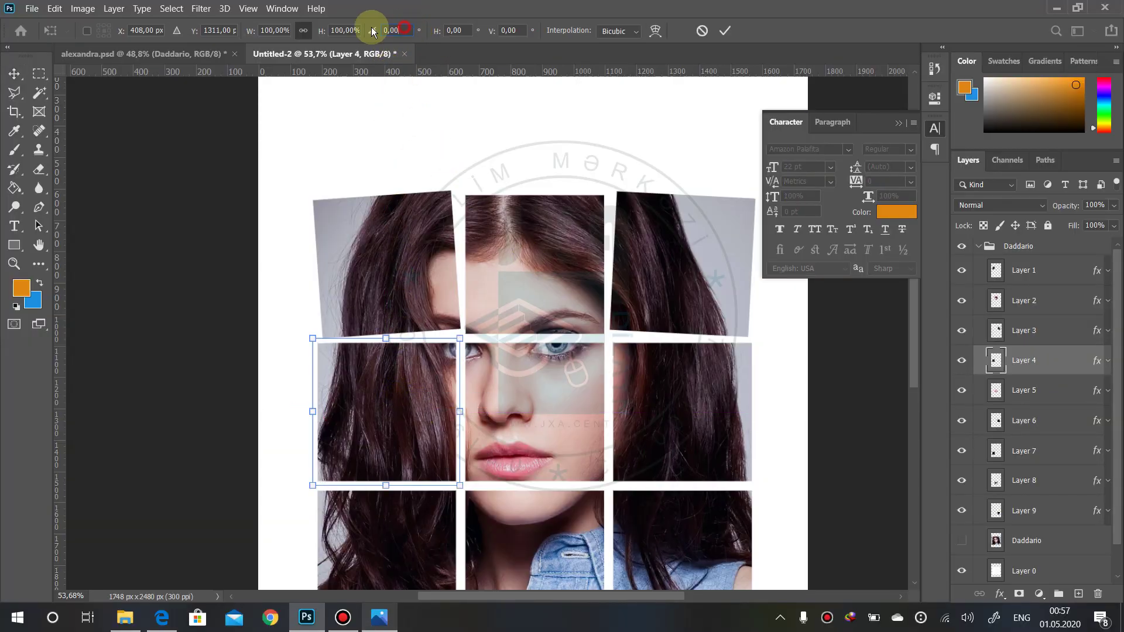
type("3")
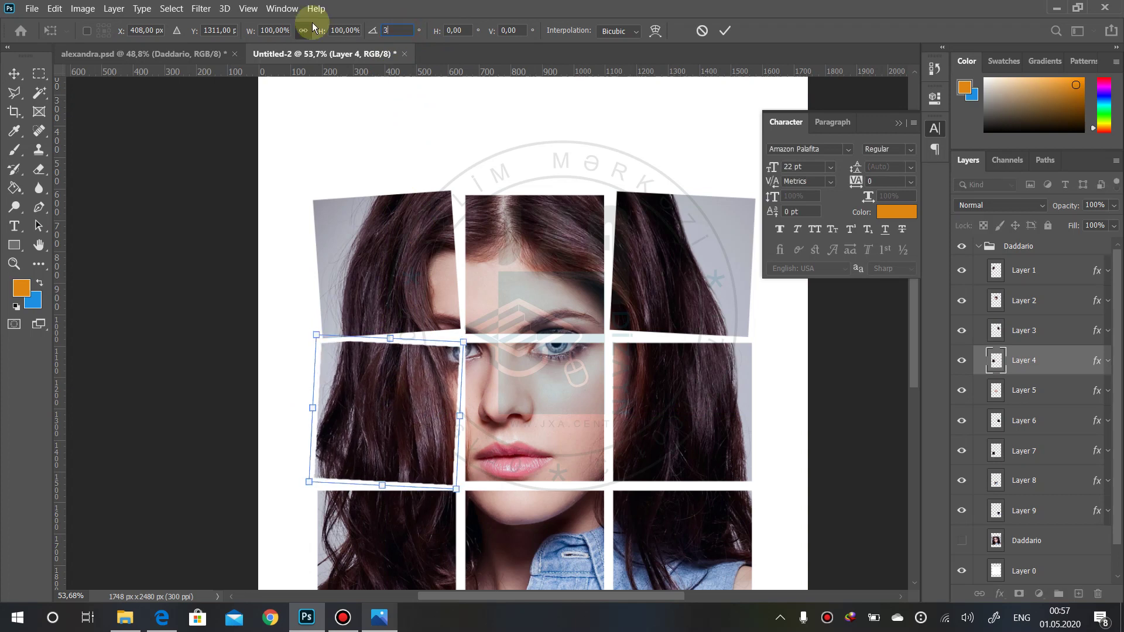
key("Return")
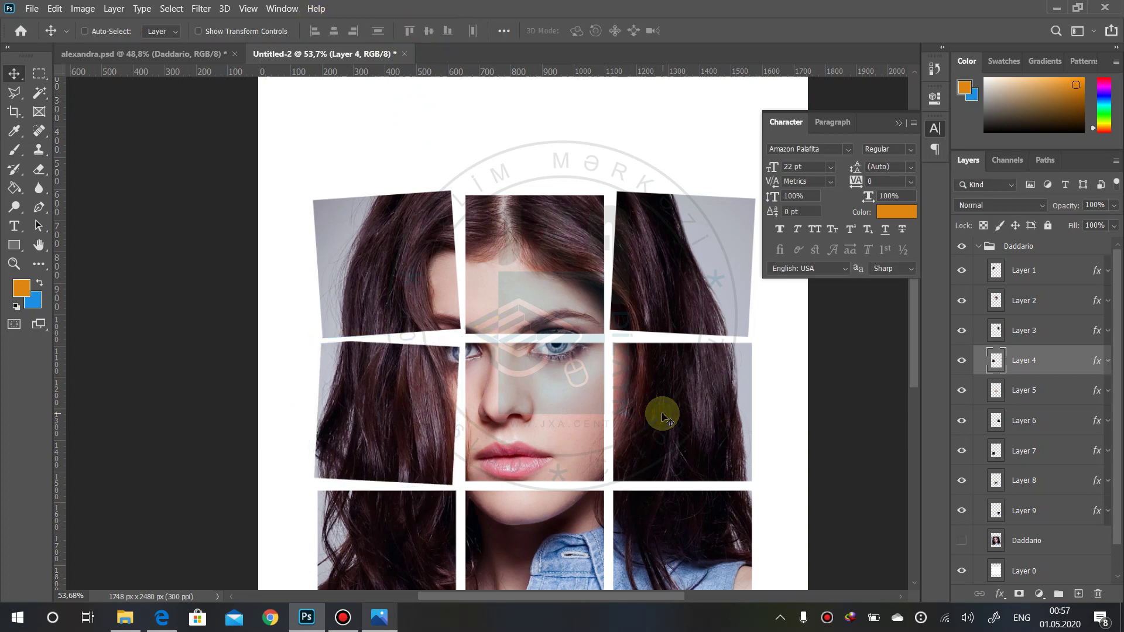
- Rotate the middle-right tile (Layer 6) by 2°
right_click(666, 415)
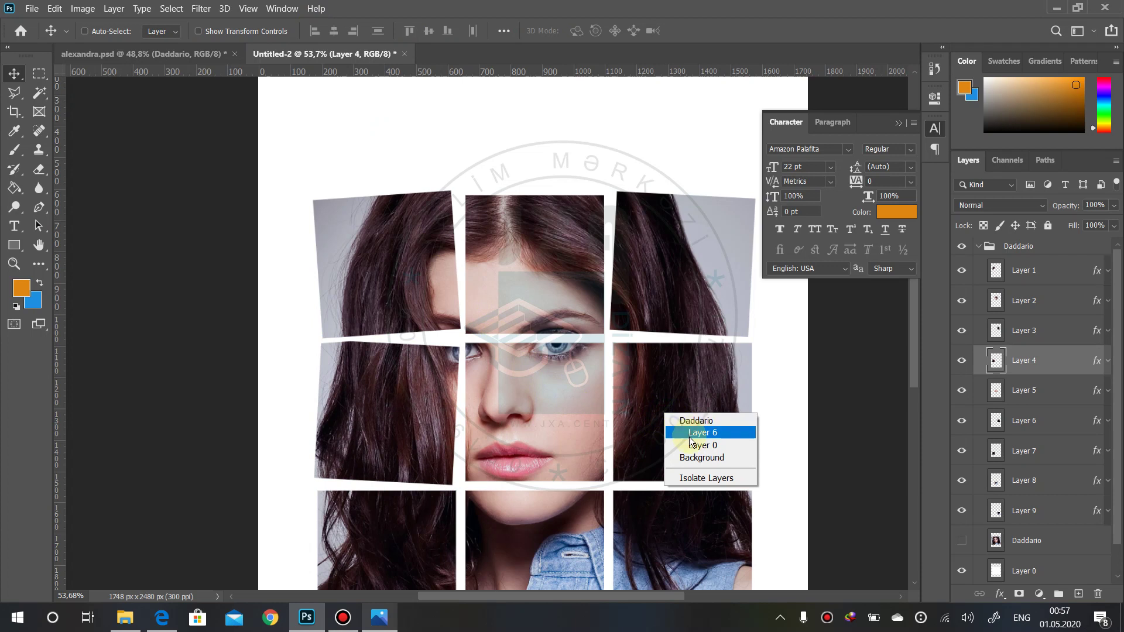
left_click(687, 433)
key("ctrl+t")
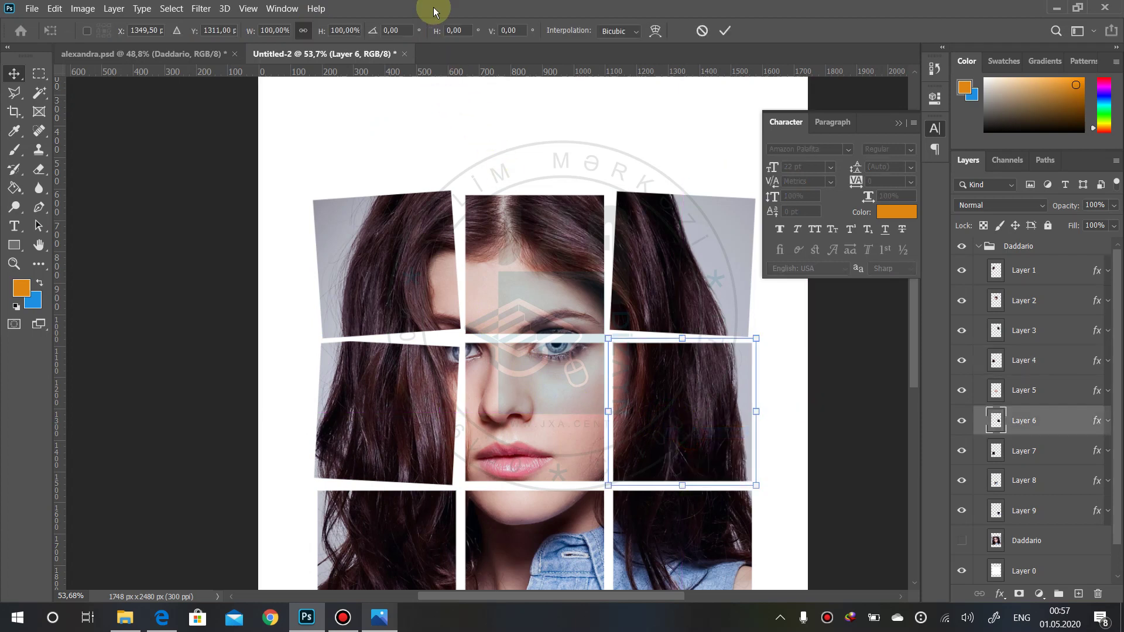
left_click(391, 30)
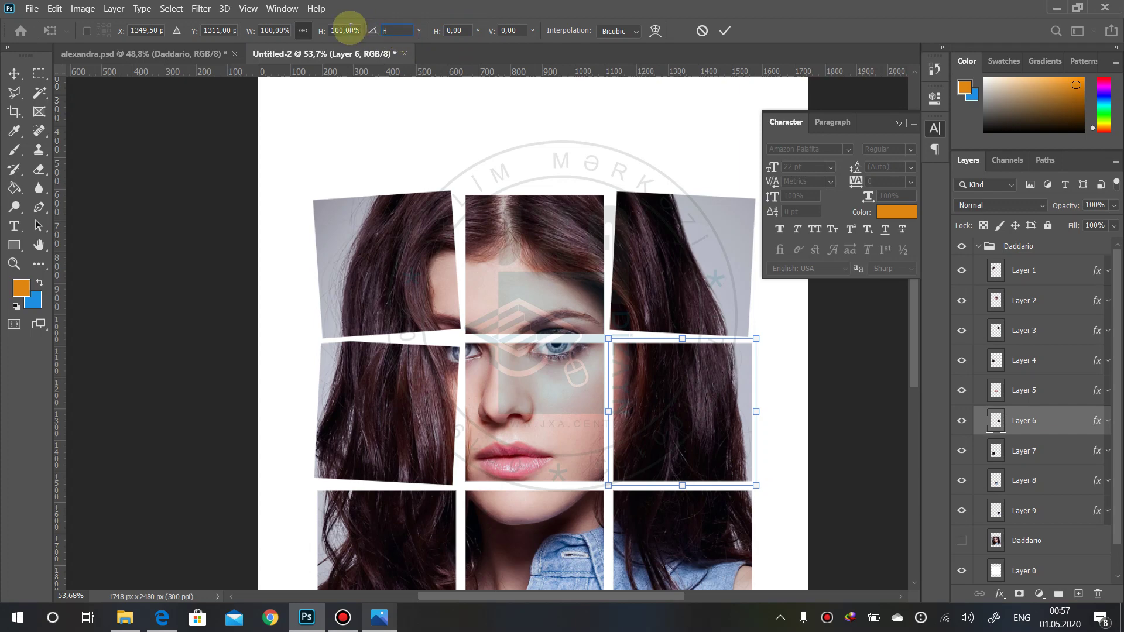
type("2")
key("Return")
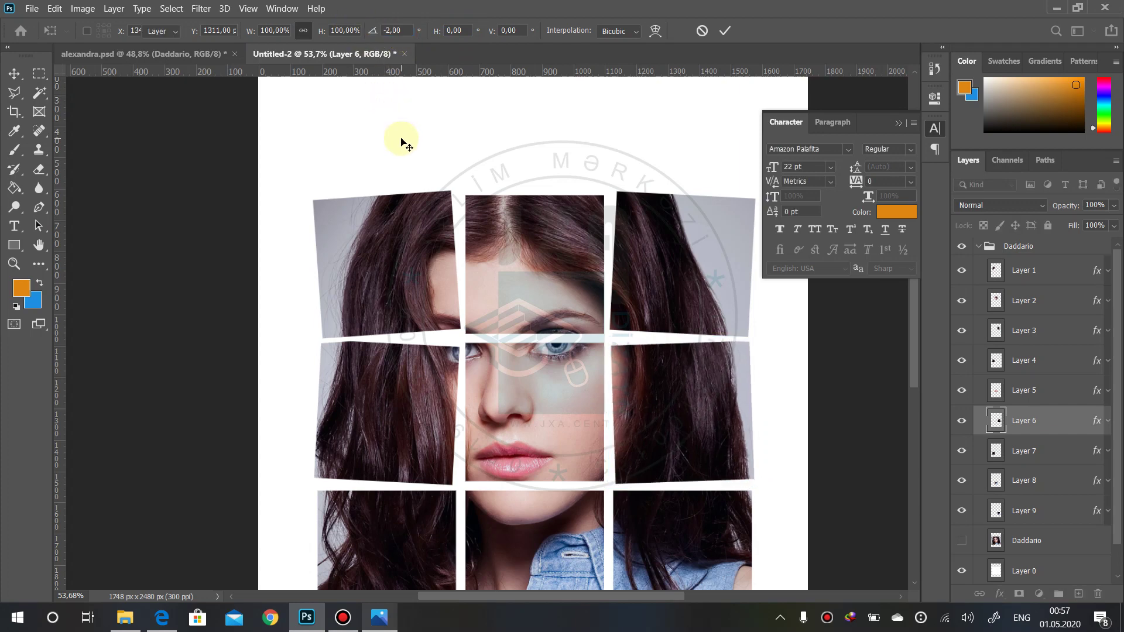
- Rotate the bottom-left tile (Layer 7) by 3°
left_click_drag(537, 355, 530, 233)
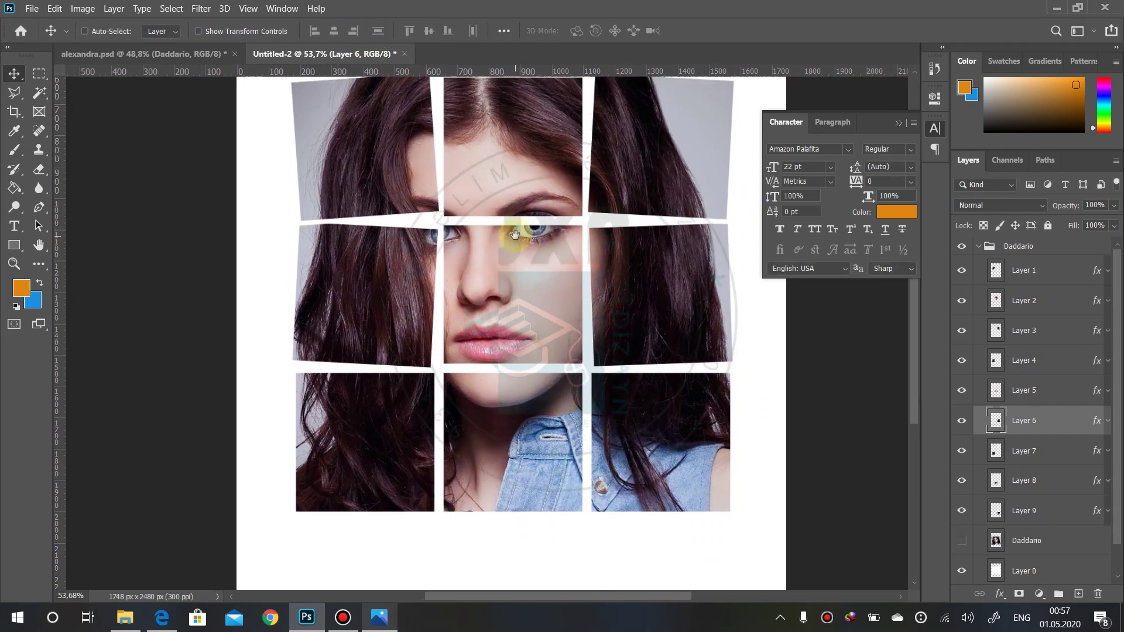
right_click(397, 439)
left_click(415, 455)
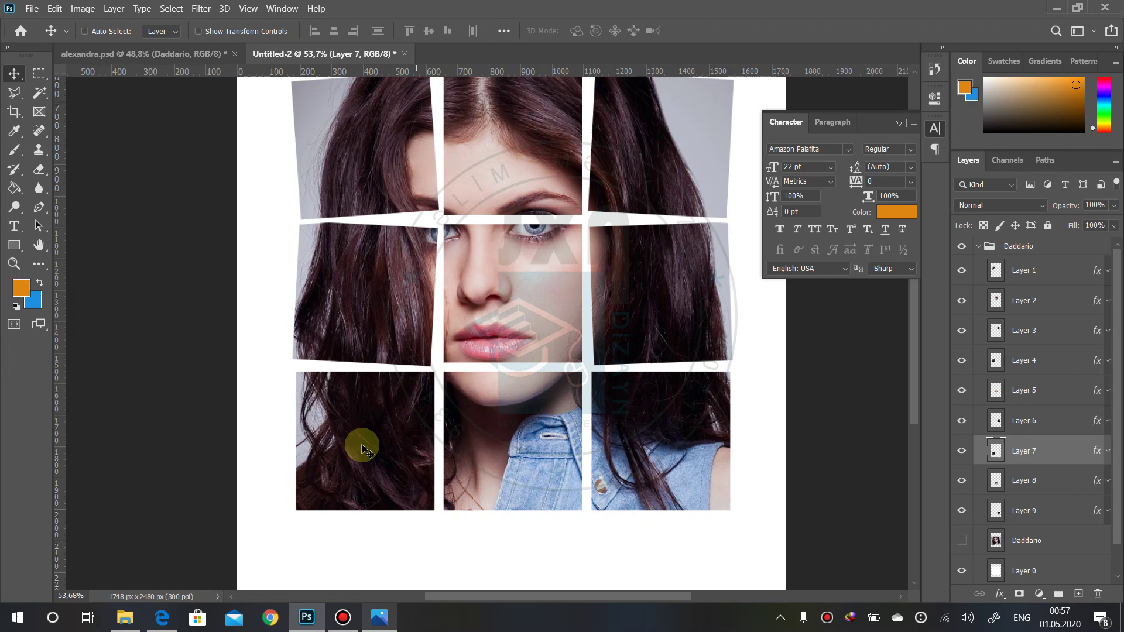
right_click(363, 447)
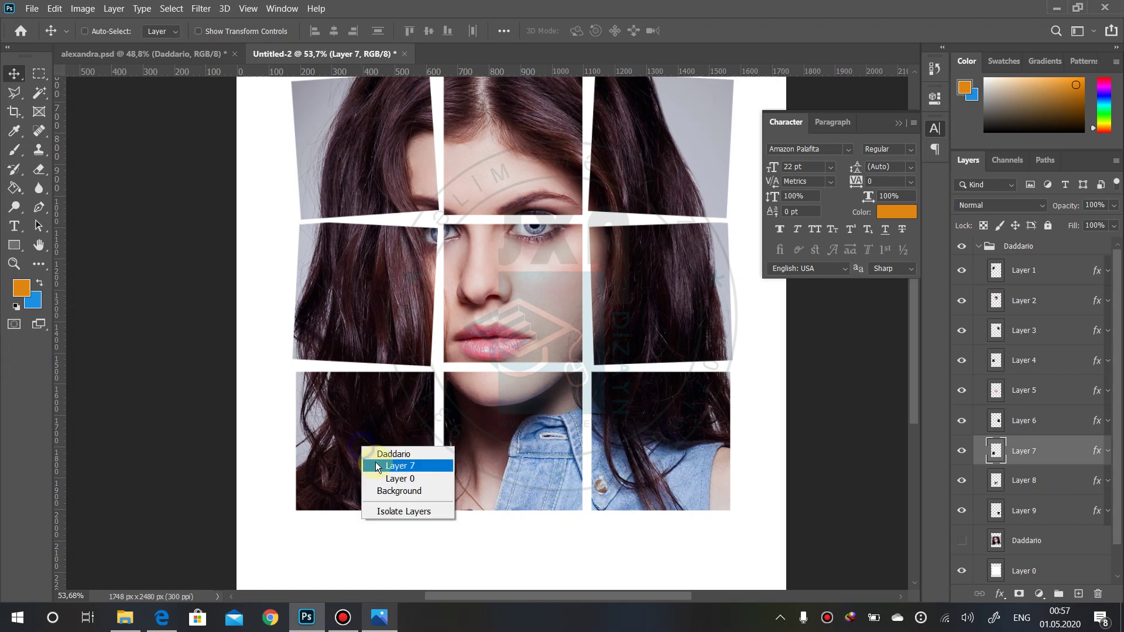
left_click(379, 465)
key("ctrl+t")
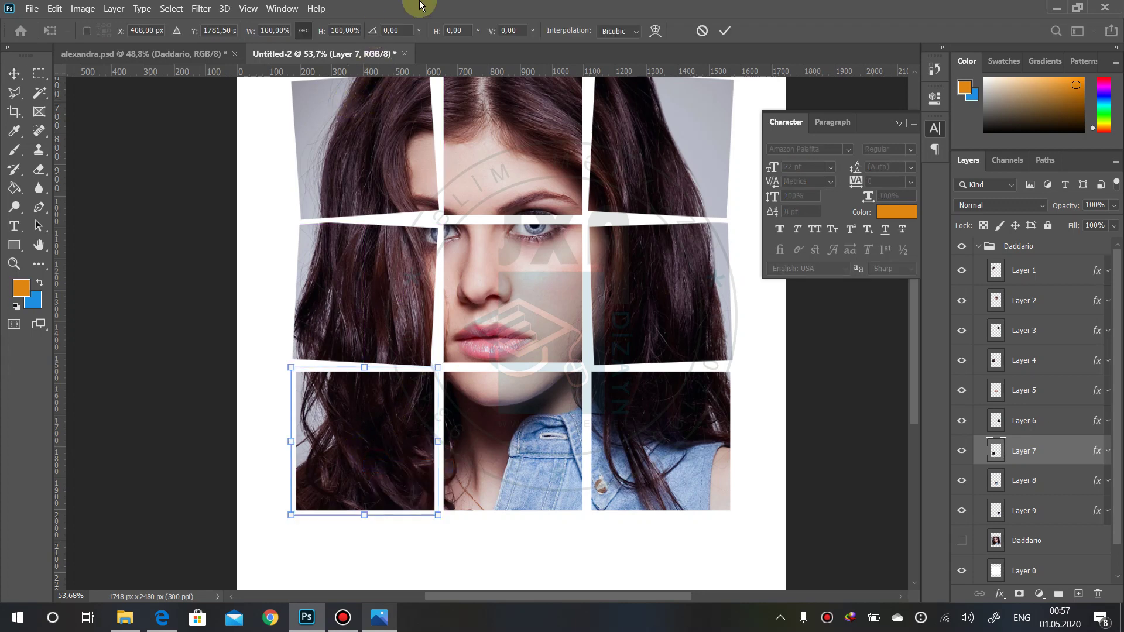
left_click(391, 30)
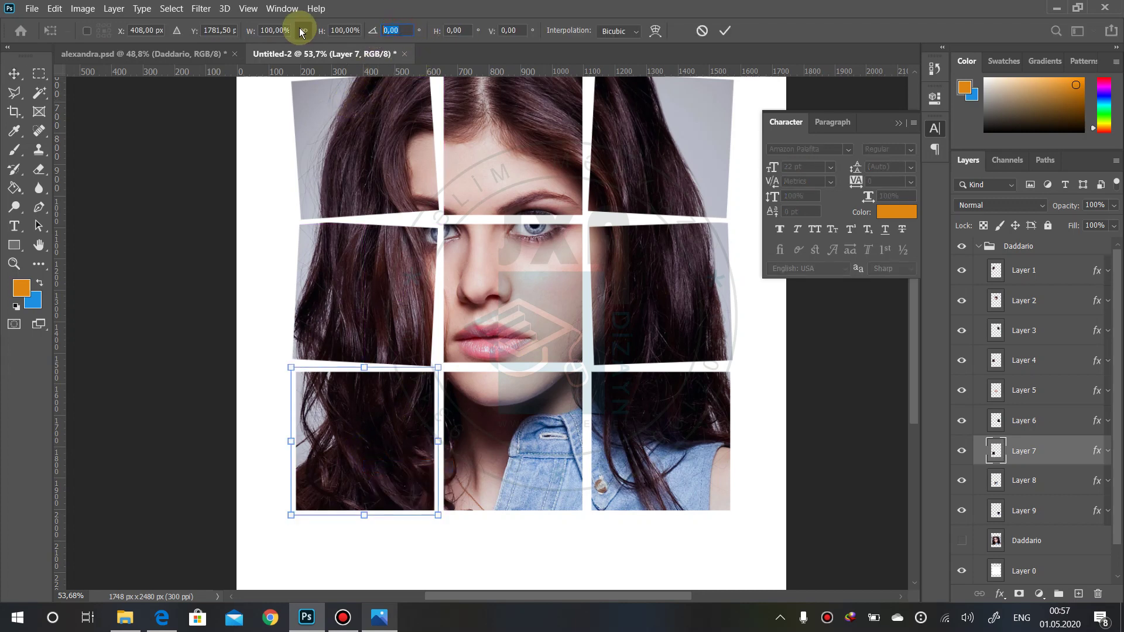
type("3")
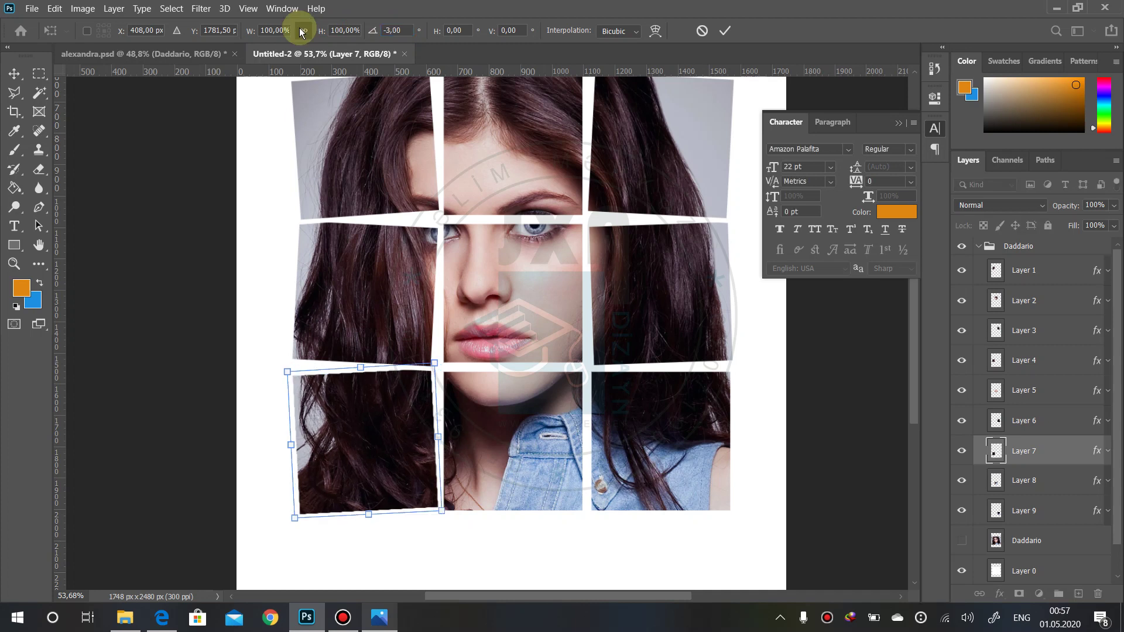
key("Return")
- Rotate the bottom-right tile (Layer 9) by 5°
right_click(627, 414)
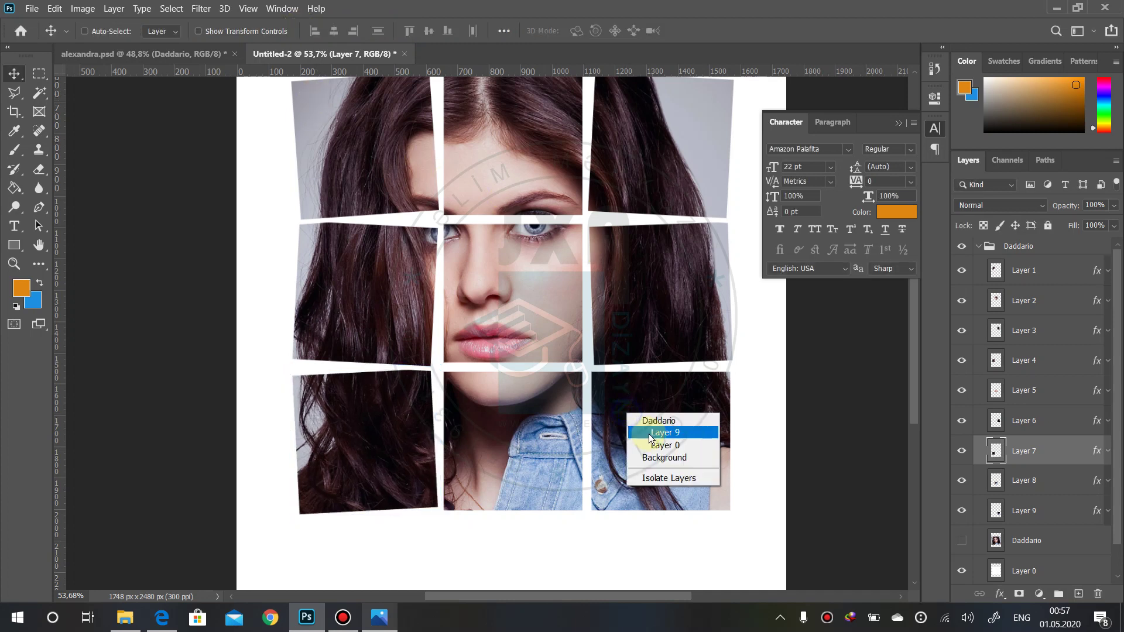
left_click(651, 433)
key("ctrl+t")
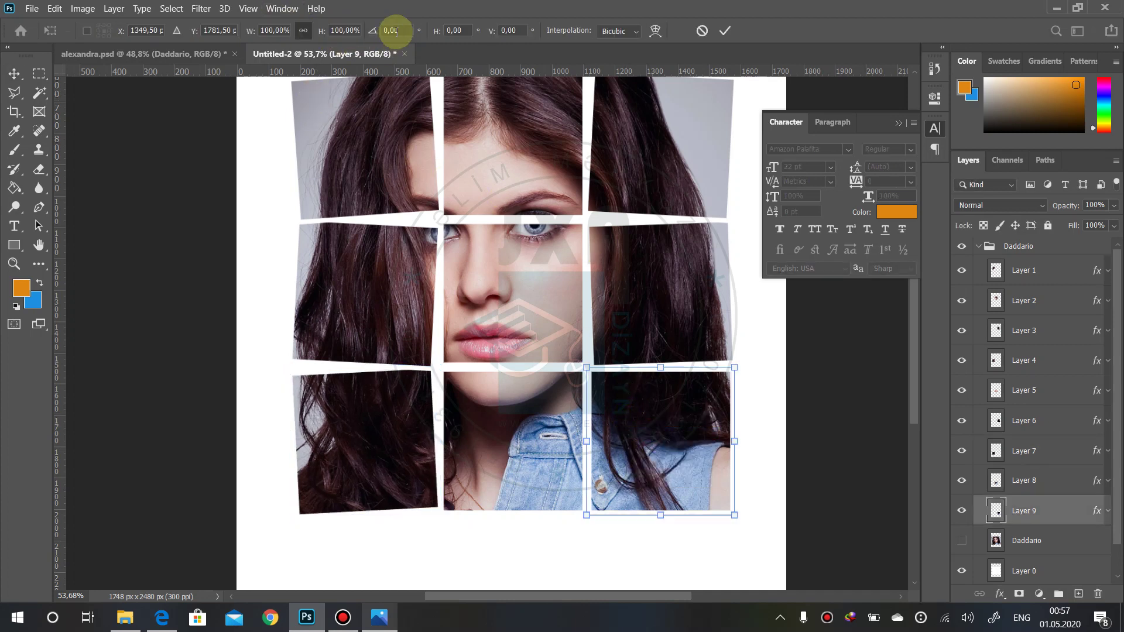
left_click(395, 31)
type("5")
key("Return")
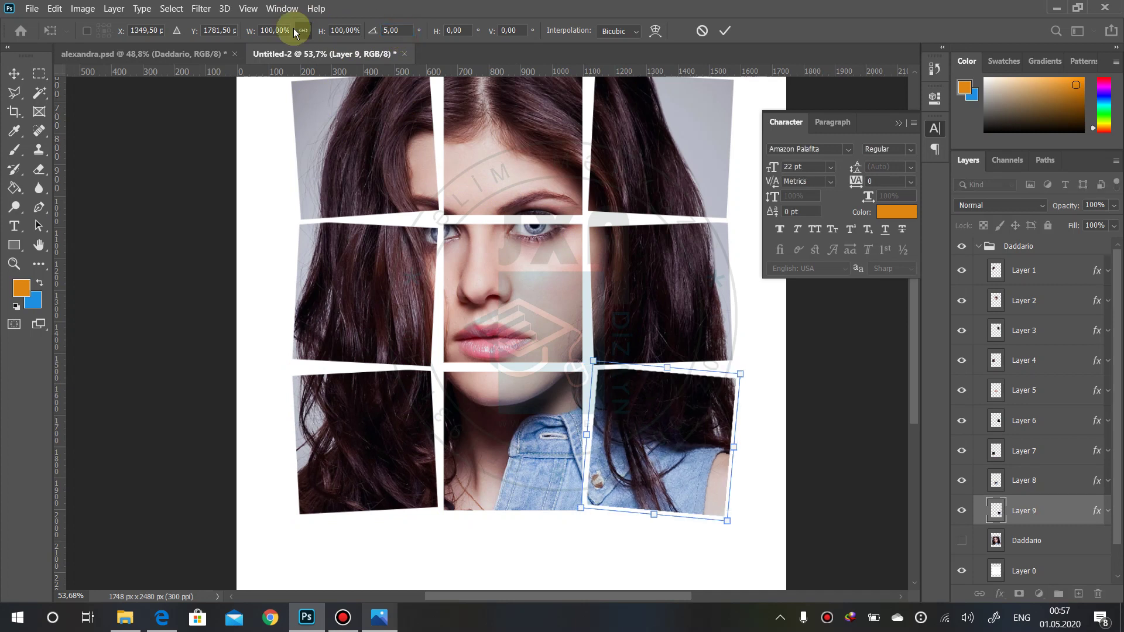
key("Return")
- Rotate the centre tile (Layer 5) by 2°
right_click(496, 299)
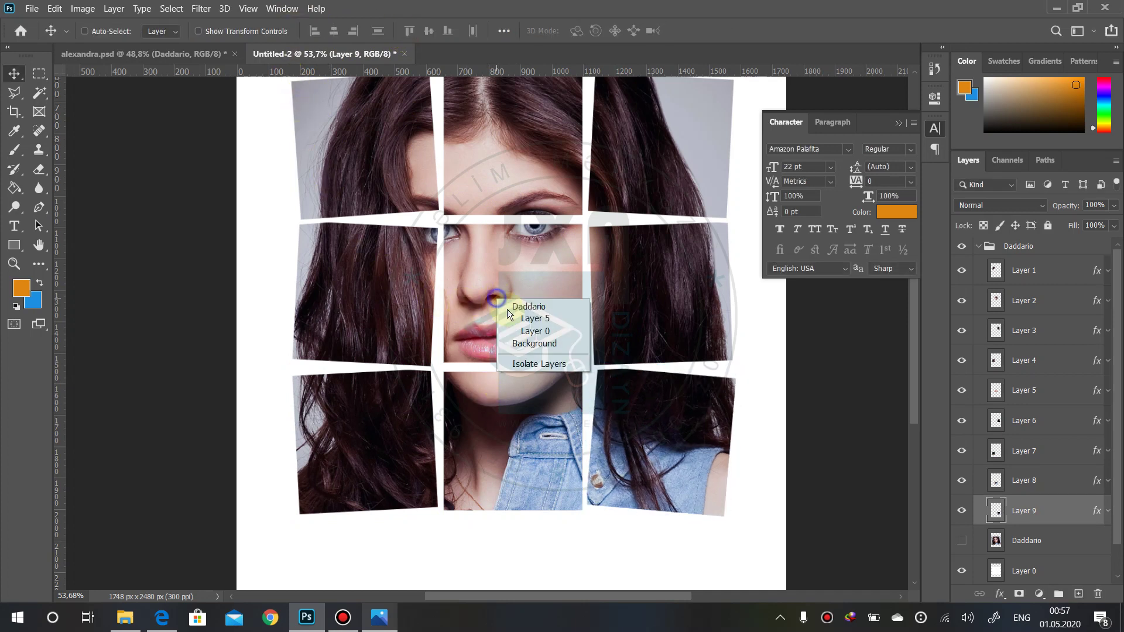
left_click(533, 318)
key("ctrl+t")
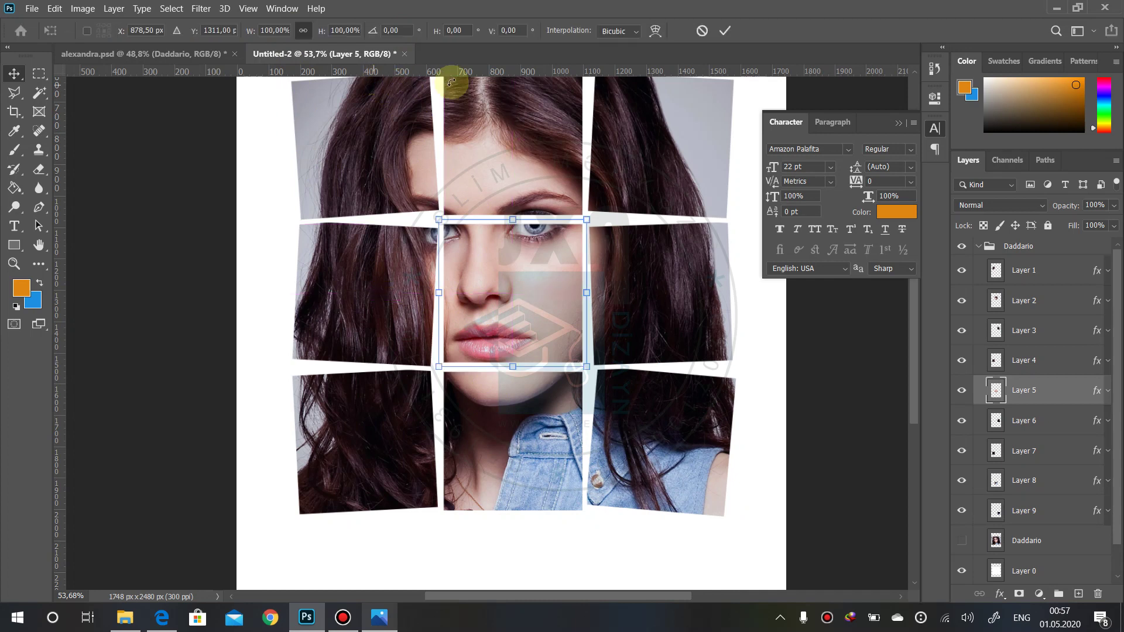
left_click(398, 29)
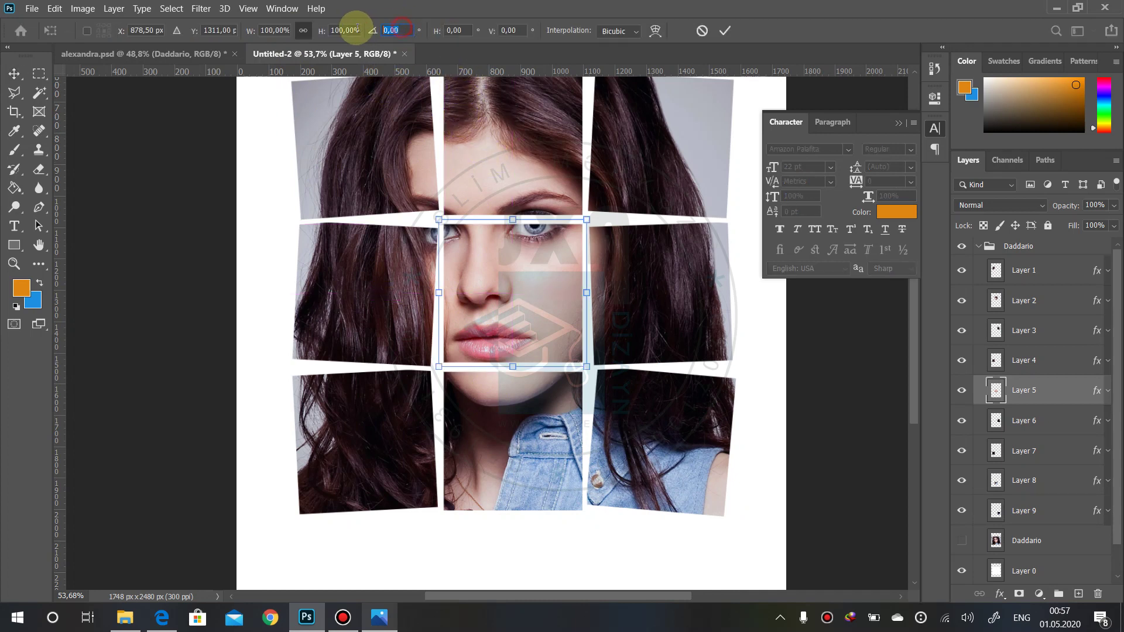
type("2")
key("Return")
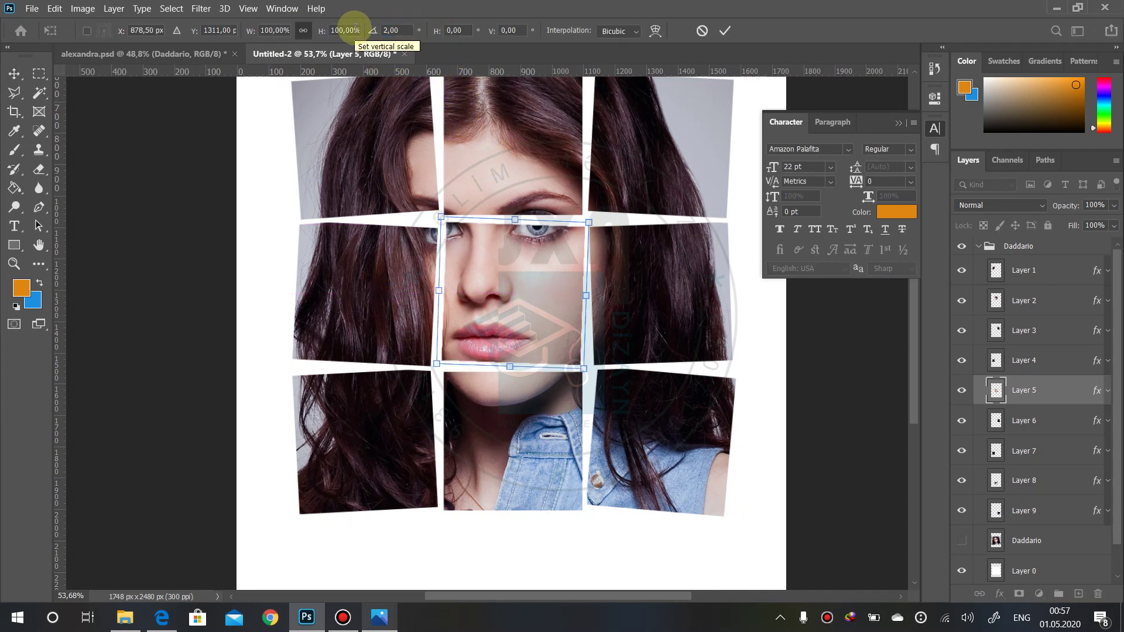
key("Return")
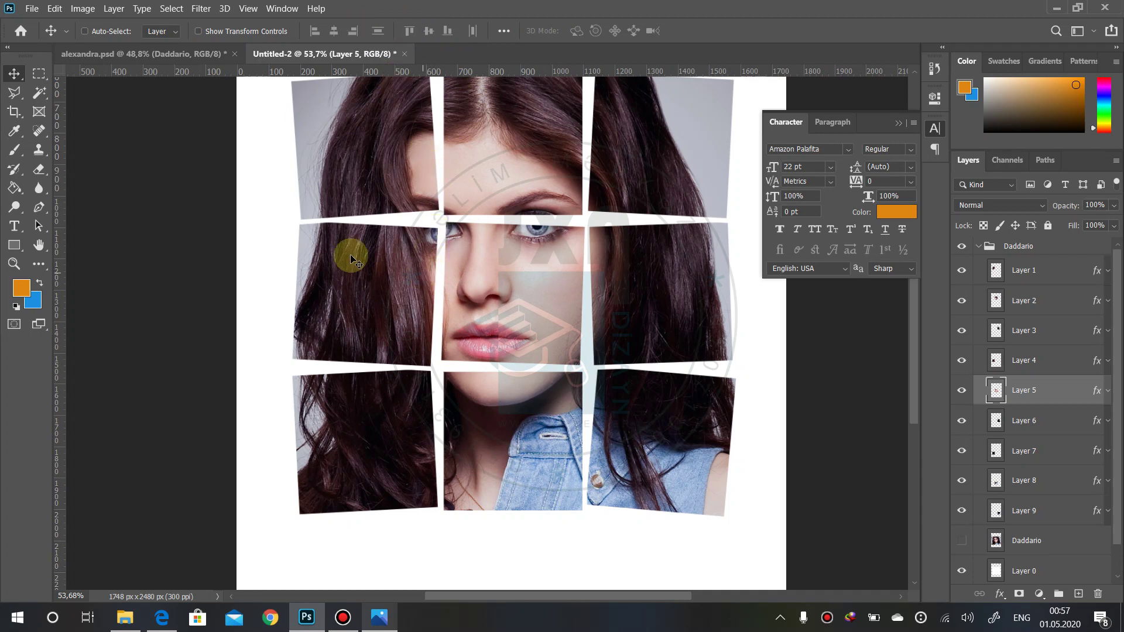
- Re-rotate the middle-left tile to an angle of 1°
right_click(379, 266)
left_click(410, 280)
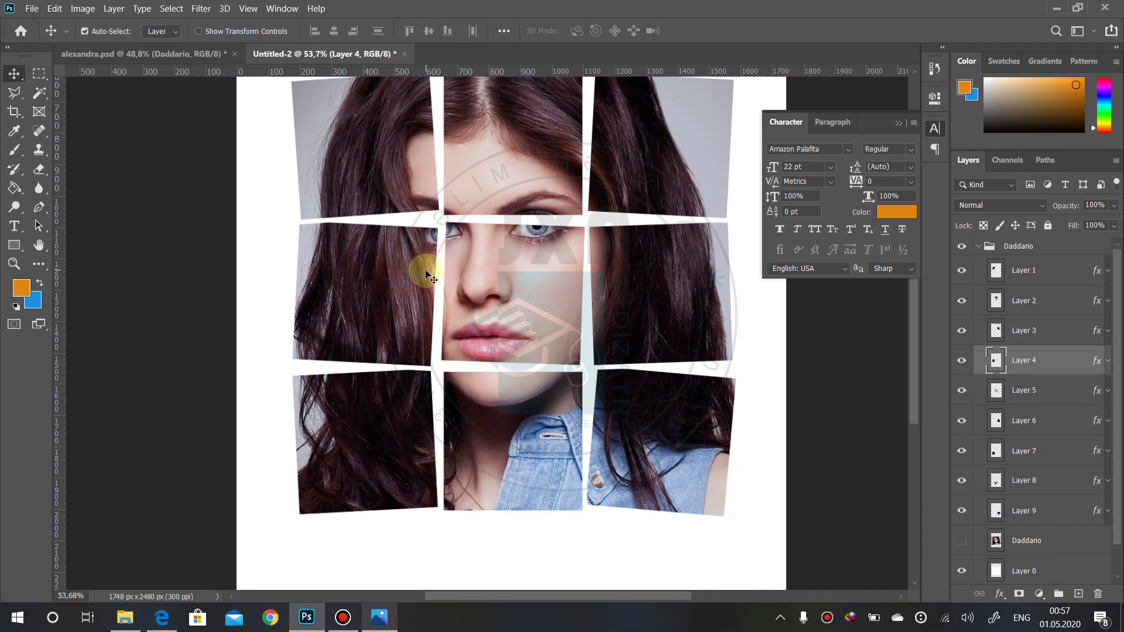
key("ctrl+t")
left_click(403, 29)
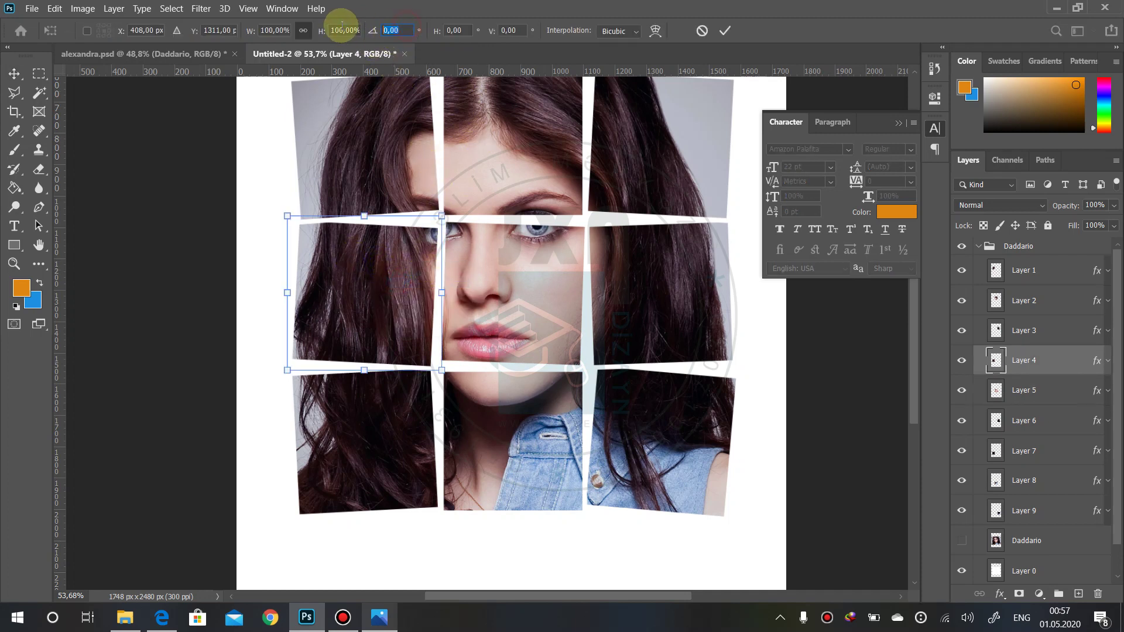
type("1")
key("Return")
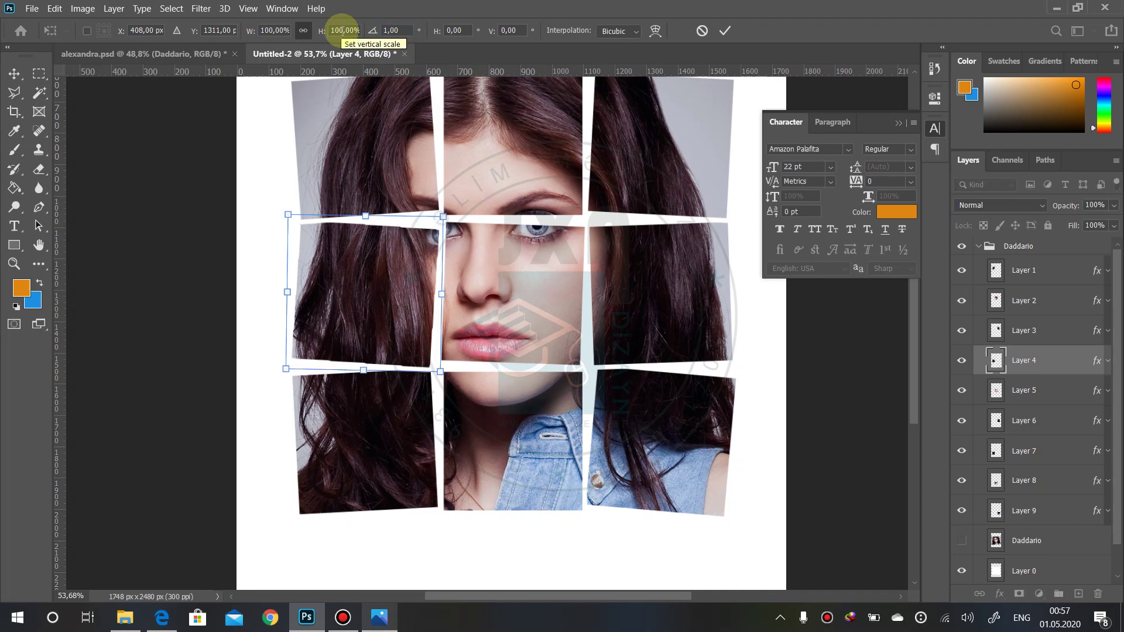
key("Return")
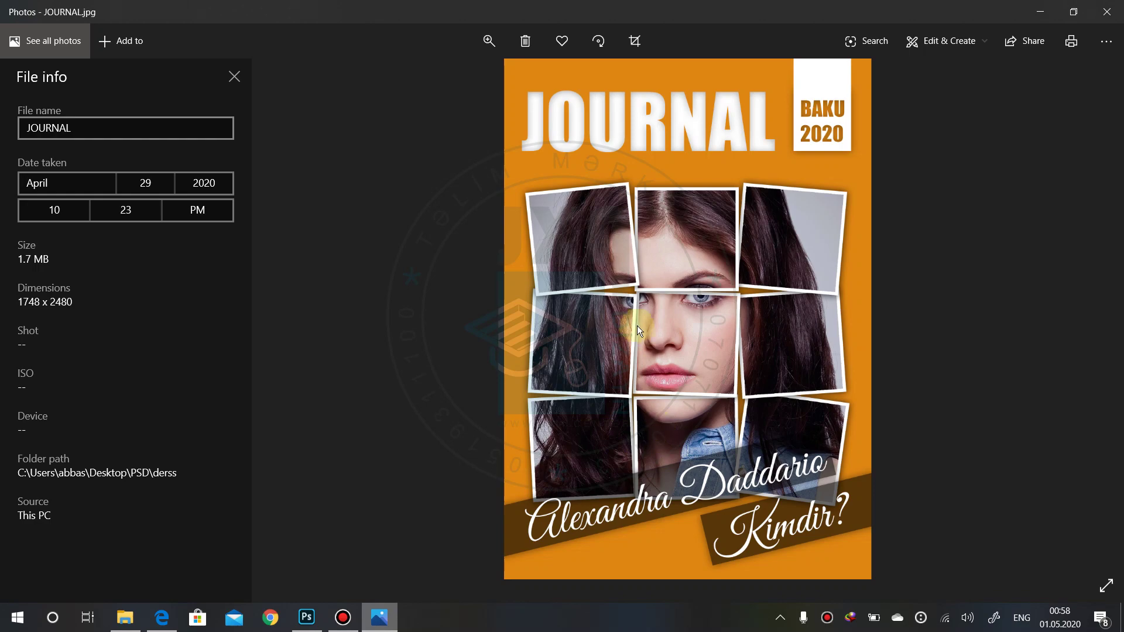
key("alt+Tab")
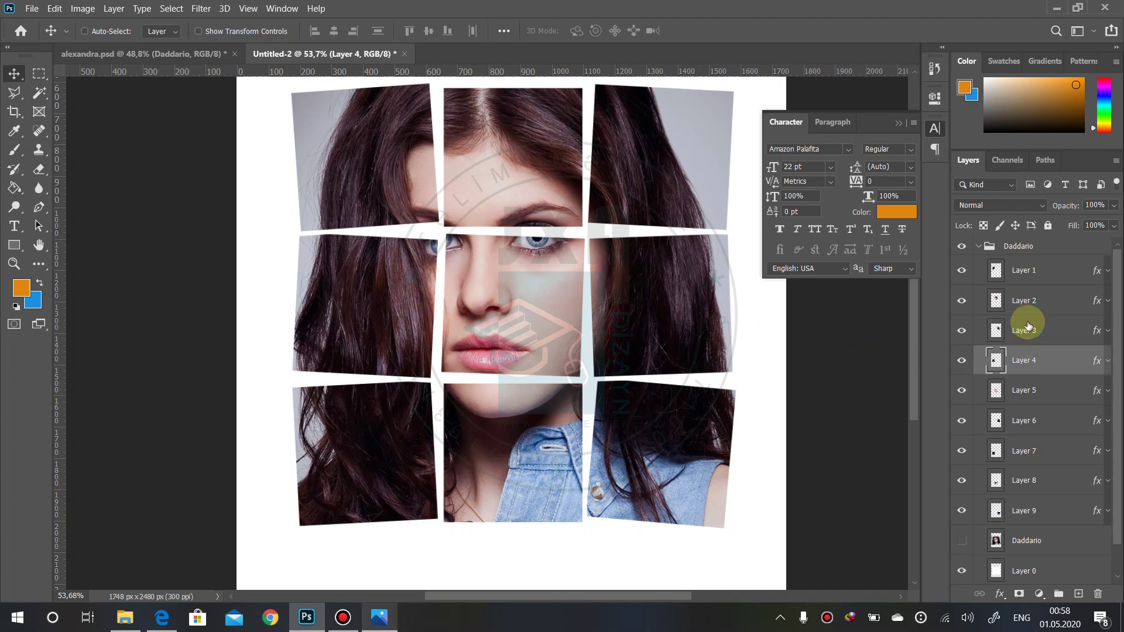
- Add a drop shadow to Layer 1 with 45% opacity and 30 px size
left_click(1048, 271)
right_click(1048, 271)
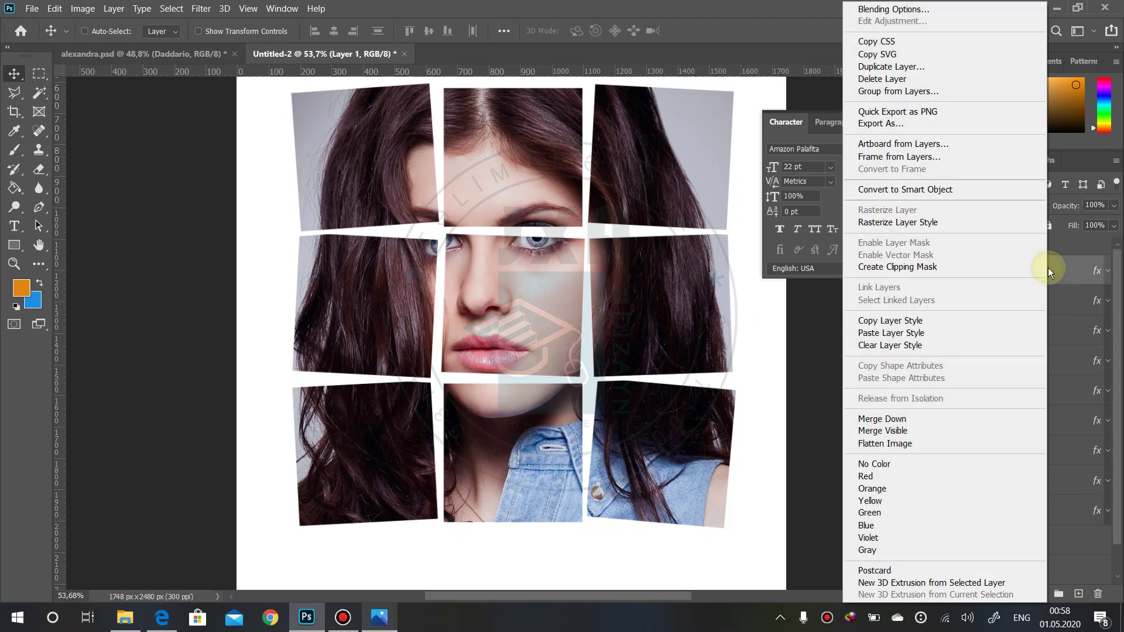
left_click(893, 8)
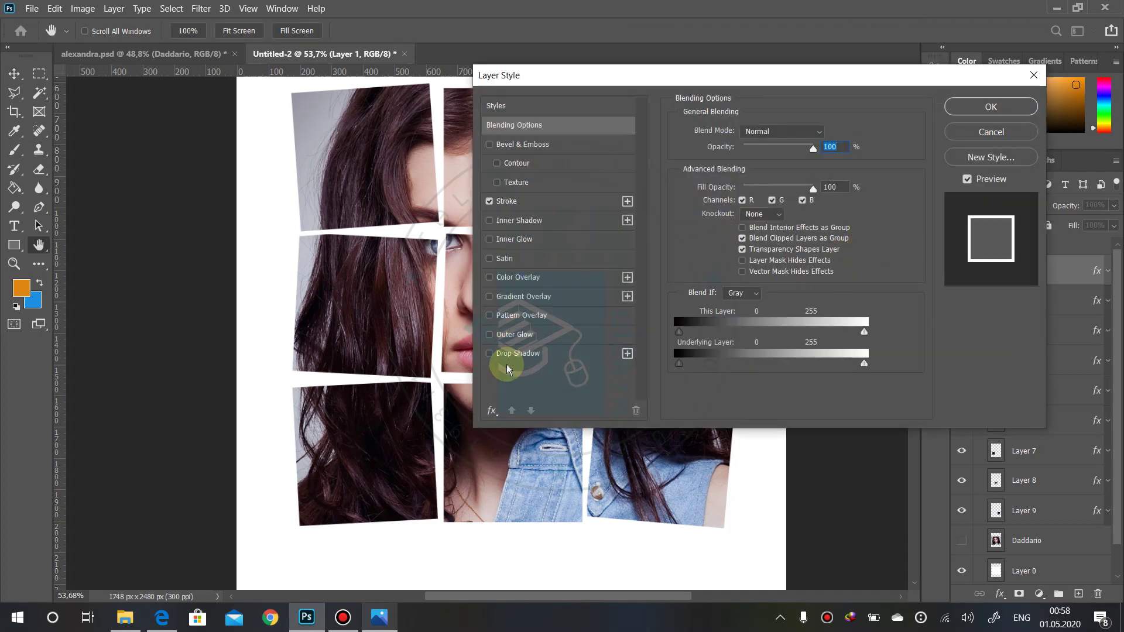
left_click(515, 355)
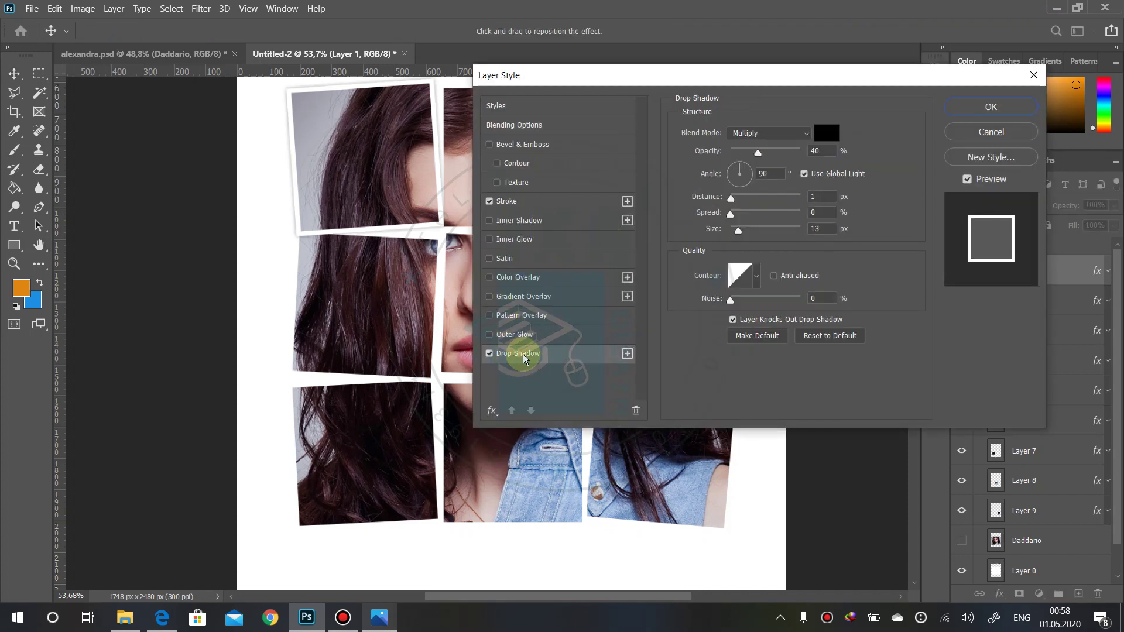
left_click(302, 138)
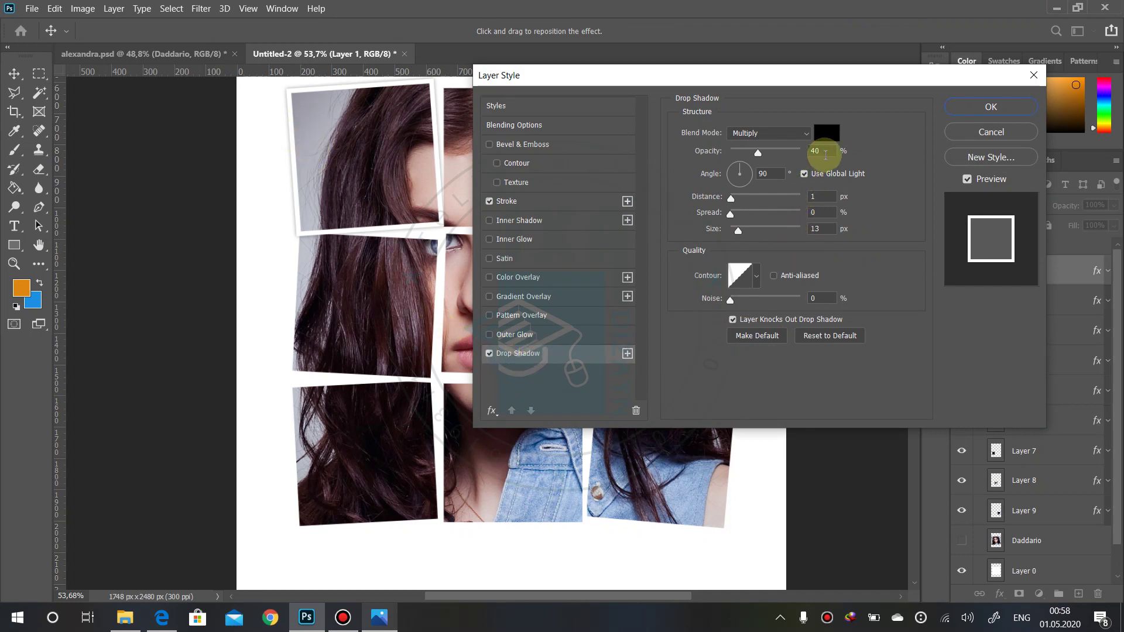
left_click(818, 151)
mouse_move(758, 152)
left_mouse_down()
mouse_move(782, 153)
mouse_move(773, 154)
left_mouse_up()
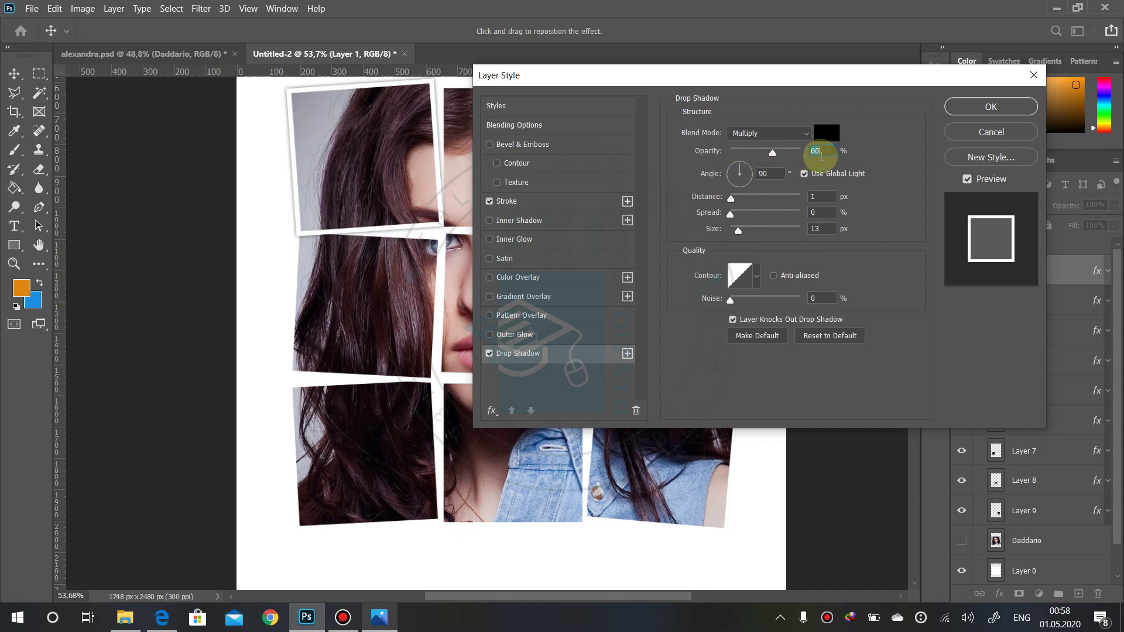
left_click(803, 153)
type("45")
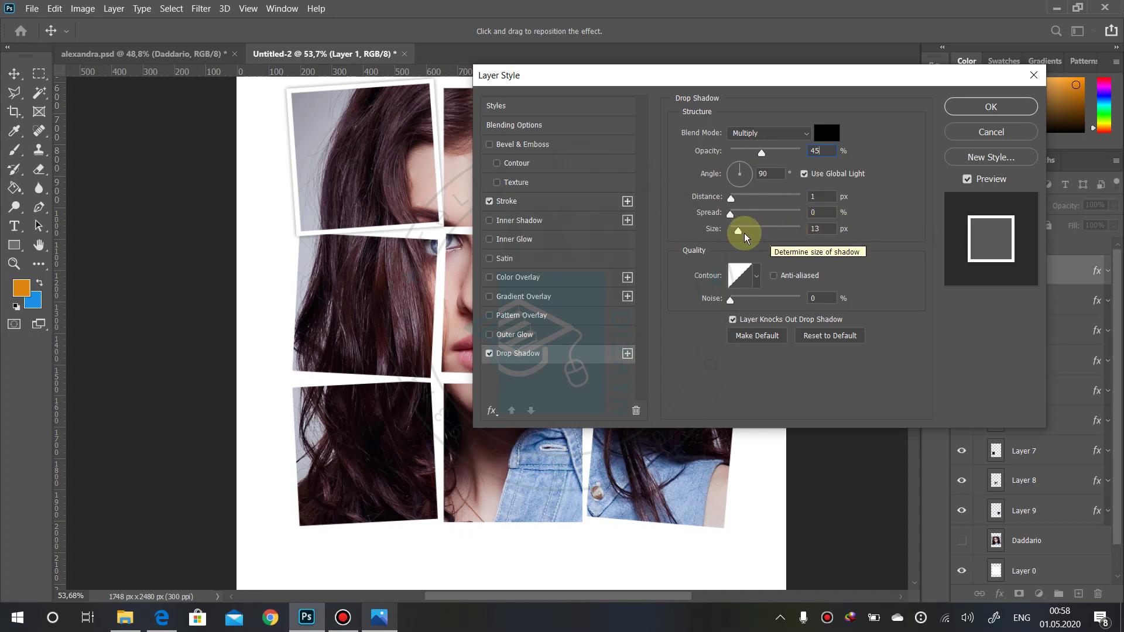
mouse_move(738, 230)
left_mouse_down()
mouse_move(760, 231)
mouse_move(727, 243)
left_mouse_up()
type("30")
left_click(815, 198)
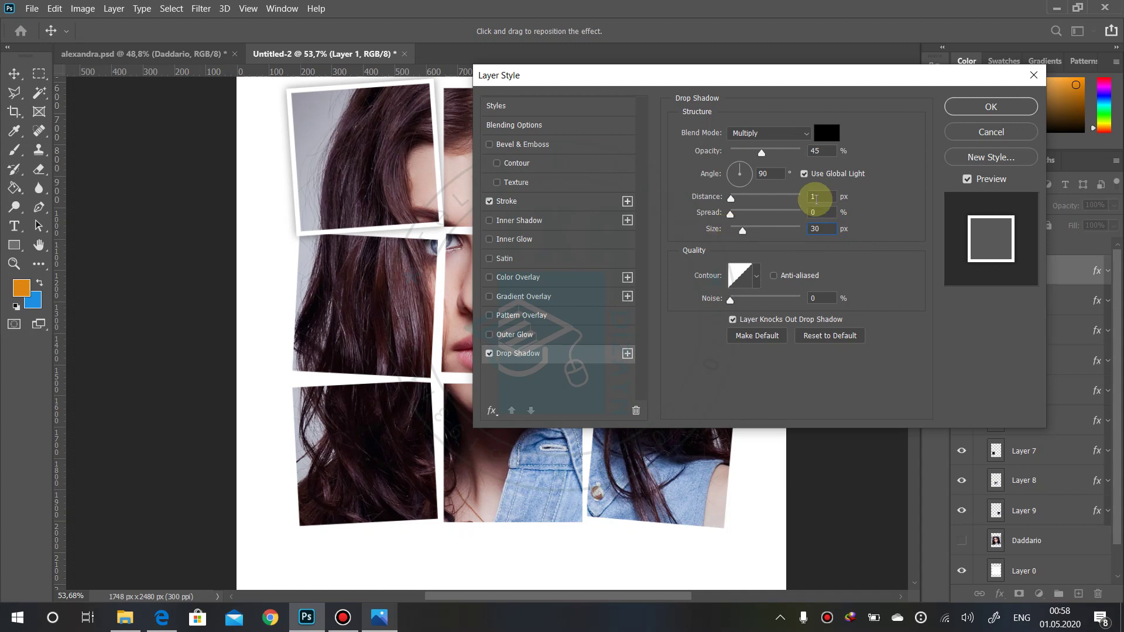
left_click(1001, 106)
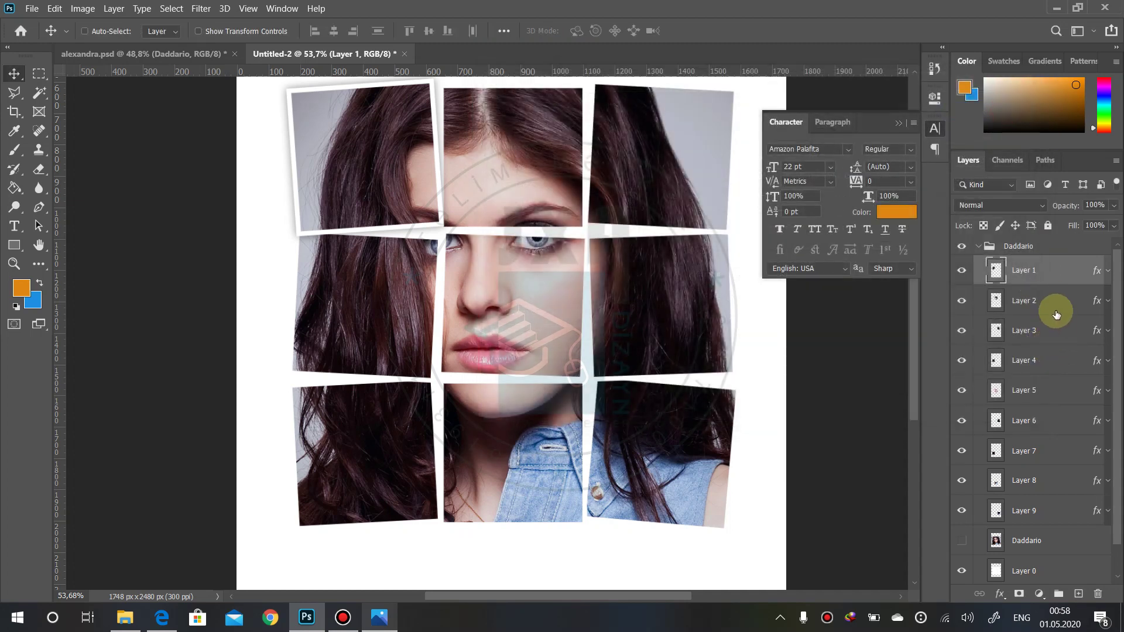
- Copy Layer 1's frame and drop shadow style and paste it onto Layers 2–9
right_click(1044, 267)
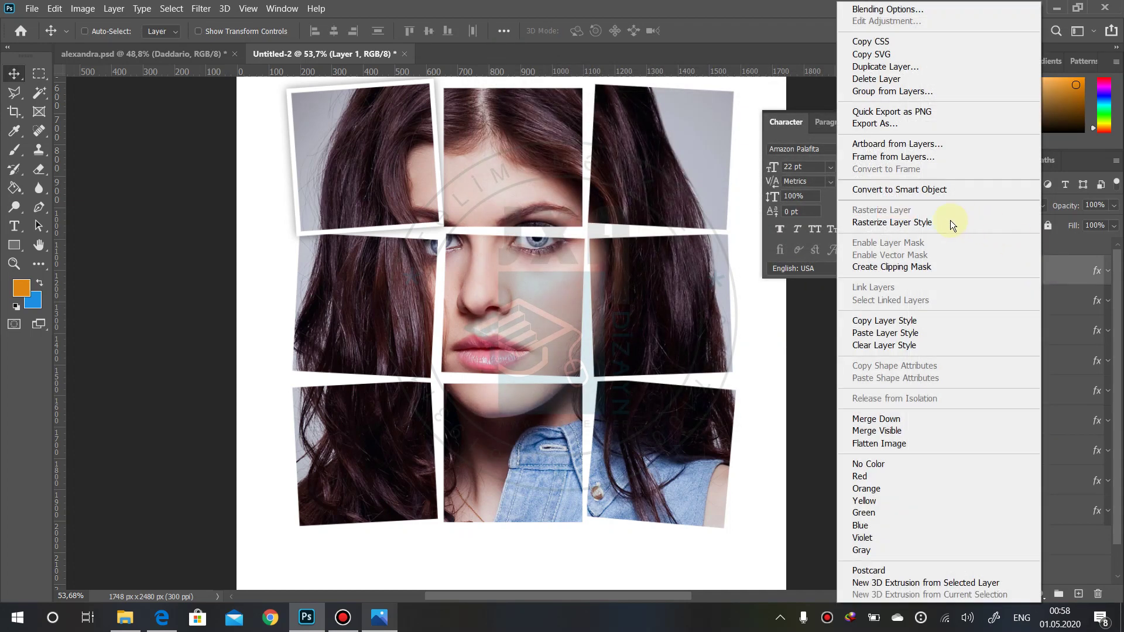
left_click(878, 320)
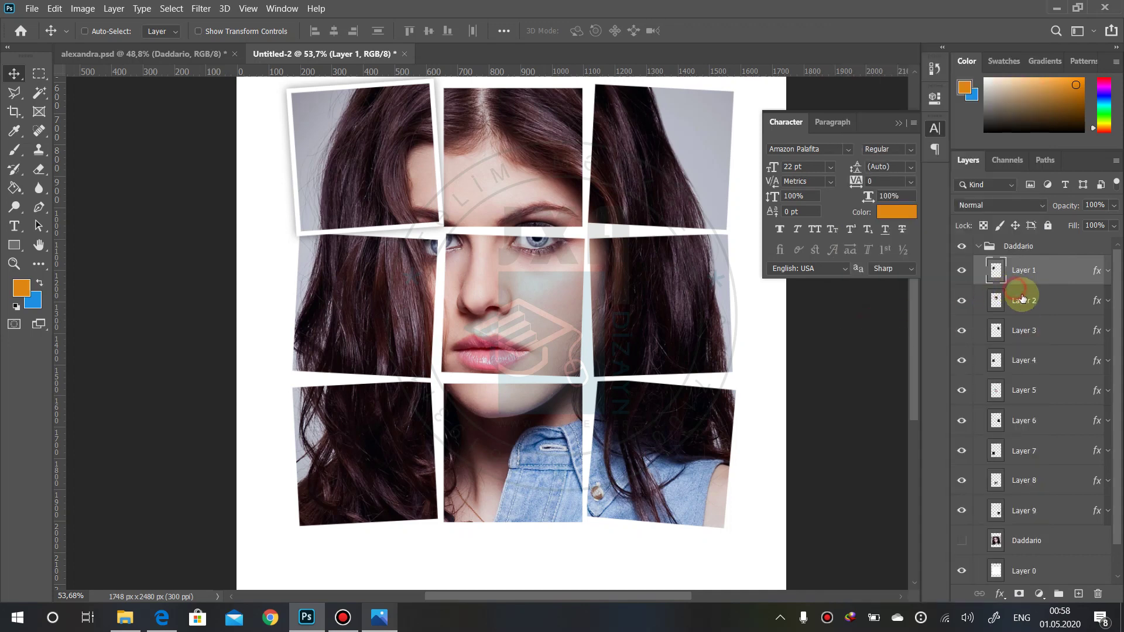
left_click(1021, 299)
left_click(1031, 507, "shift")
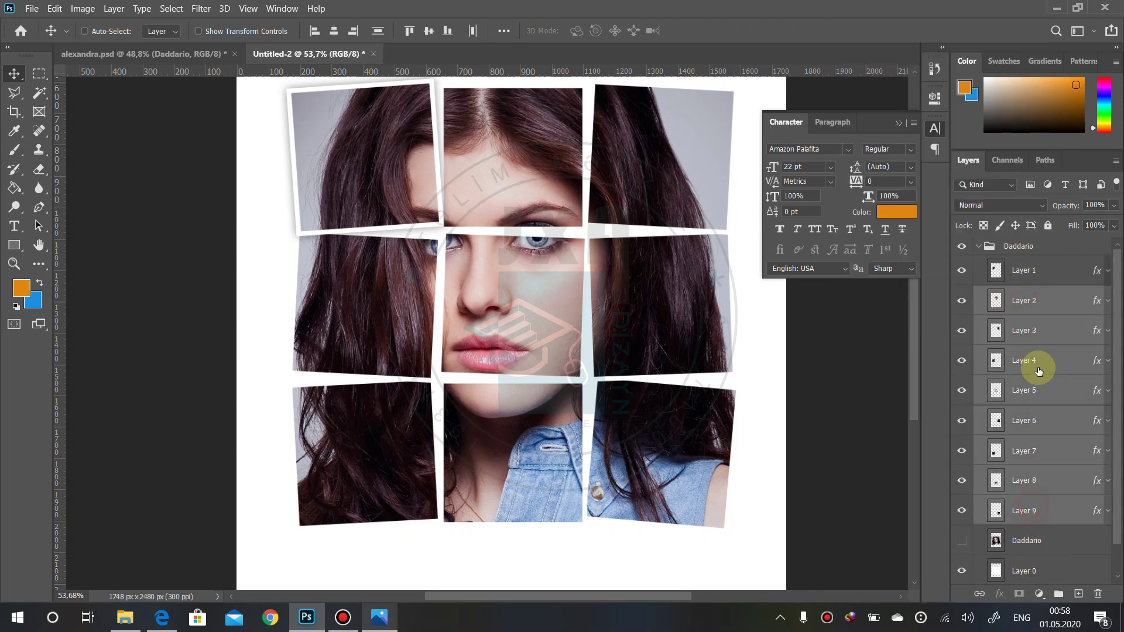
right_click(1033, 369)
left_click(887, 332)
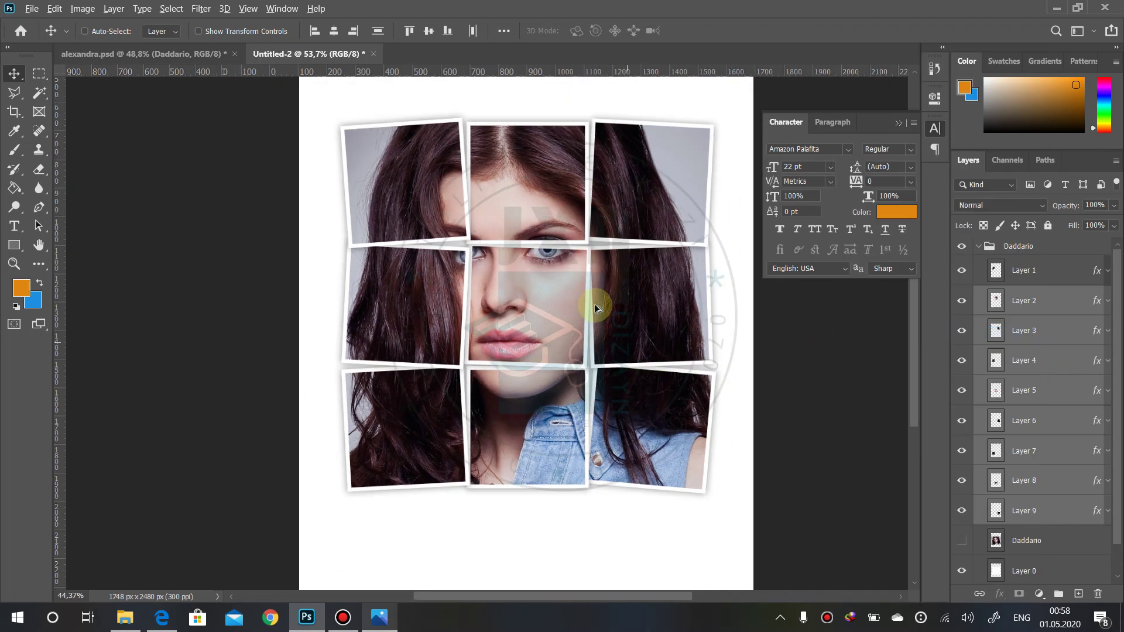
- Check the shadowed grid against the finished JOURNAL cover reference
scroll(595, 307, "down", 3)
scroll(596, 308, "up", 1)
scroll(596, 307, "up", 1)
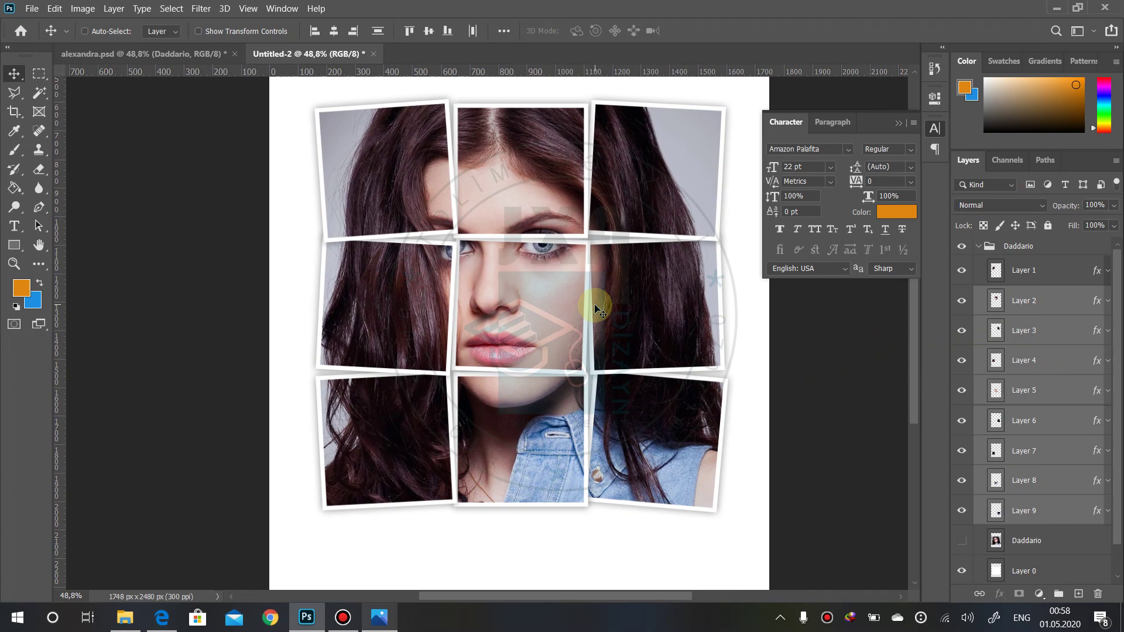
key("alt+Tab")
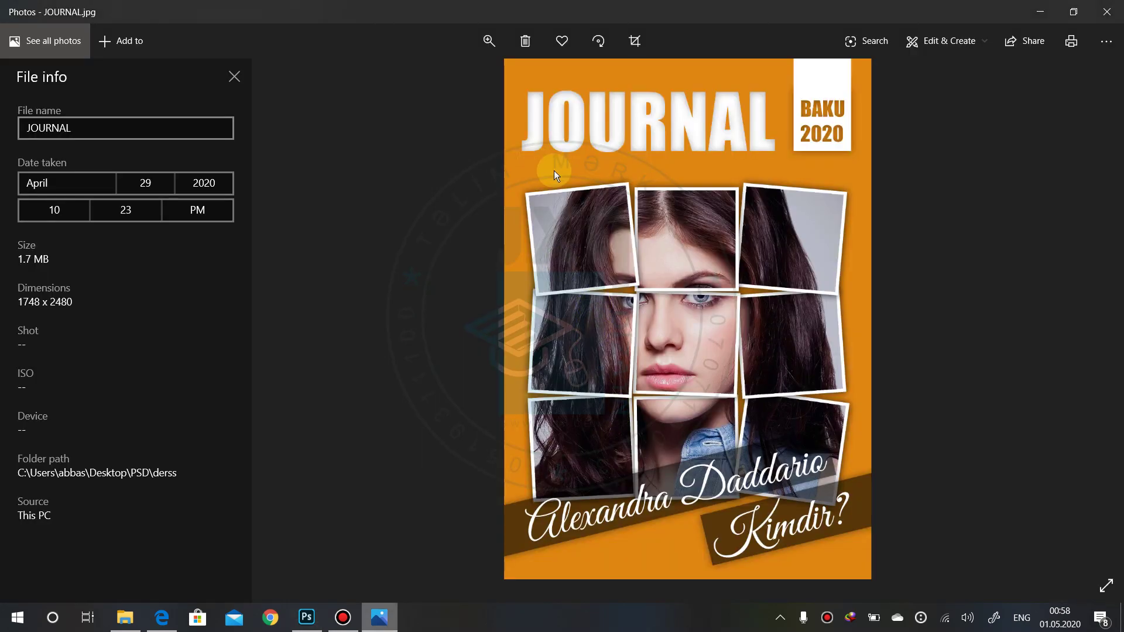
key("alt+Tab")
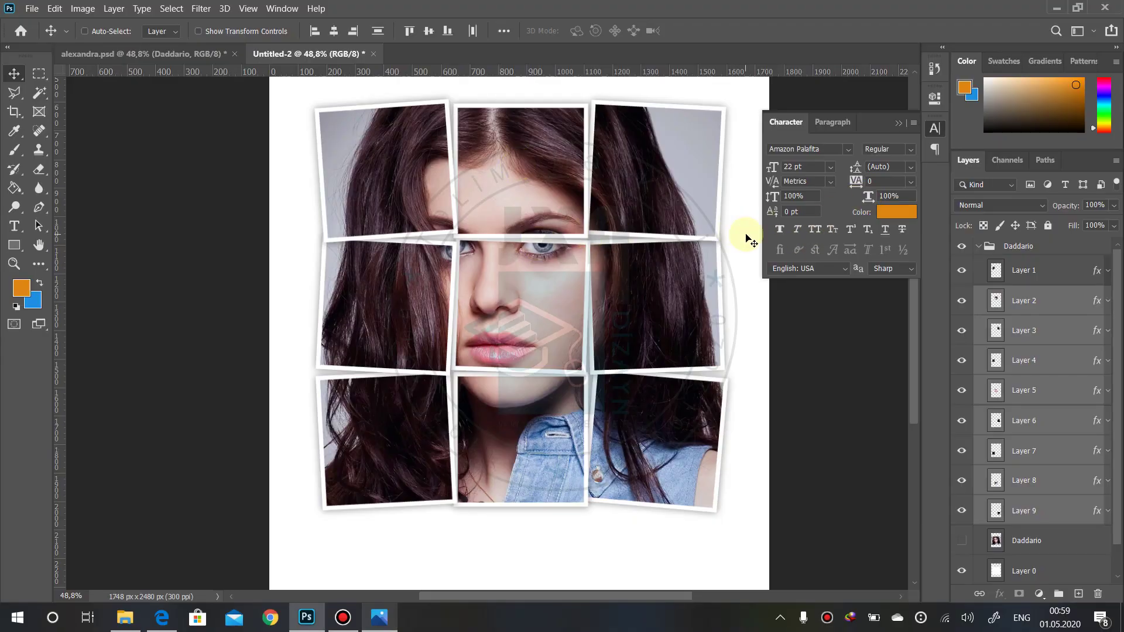
scroll(431, 196, "up", 3)
scroll(369, 155, "up", 2)
- Unlock the Background layer and add a Color Overlay layer style to it
scroll(1042, 558, "down", 1)
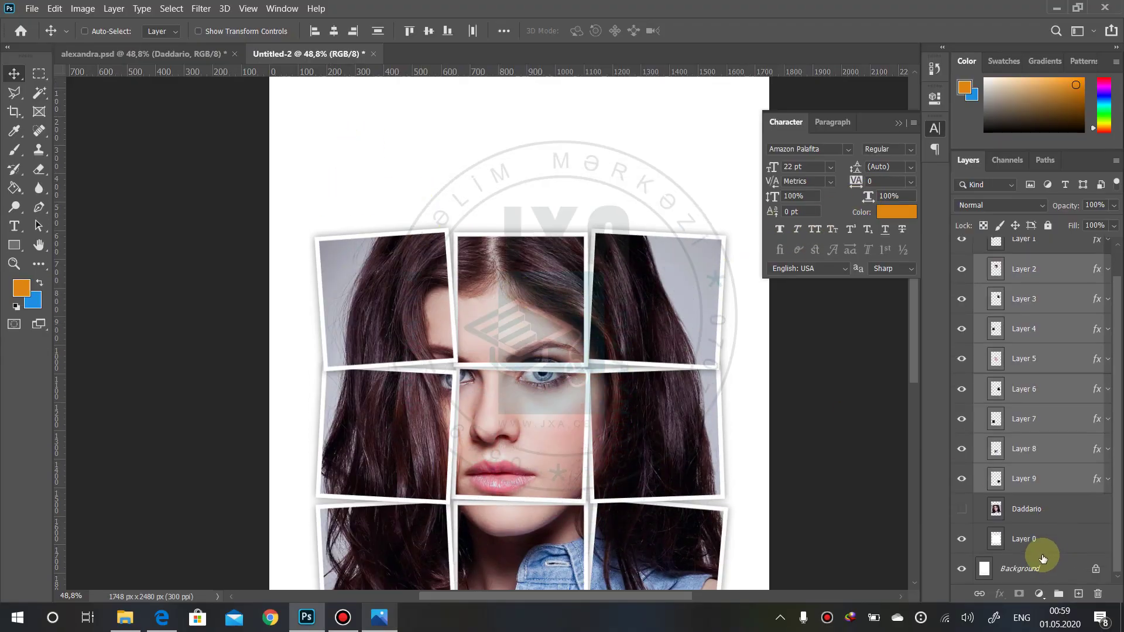
left_click(1027, 570)
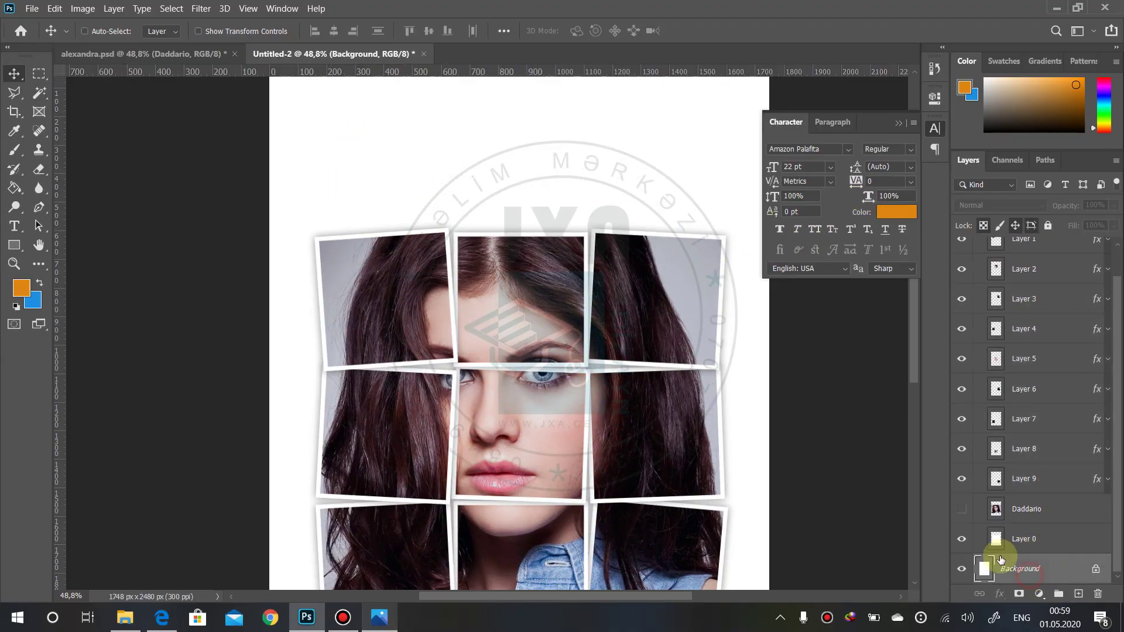
left_click(1097, 568)
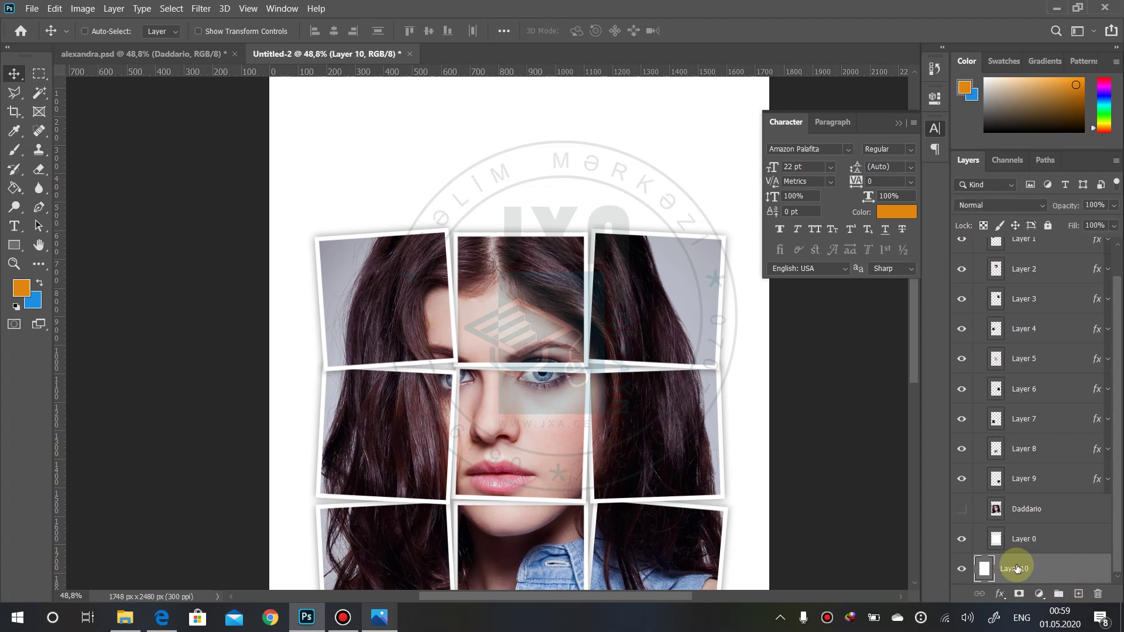
right_click(1034, 567)
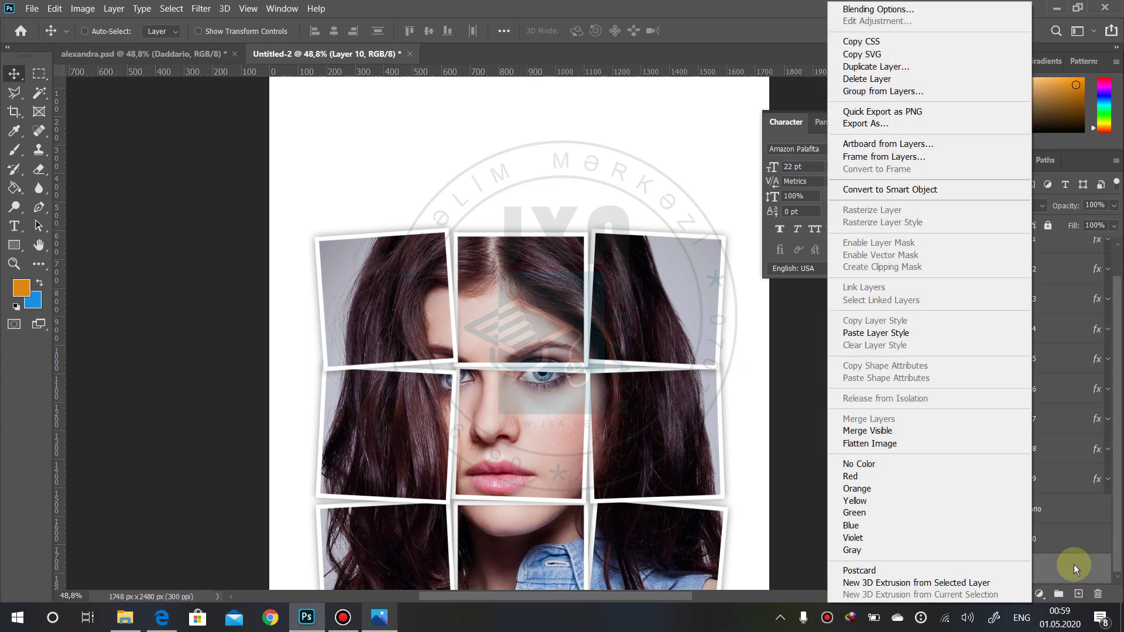
left_click(878, 9)
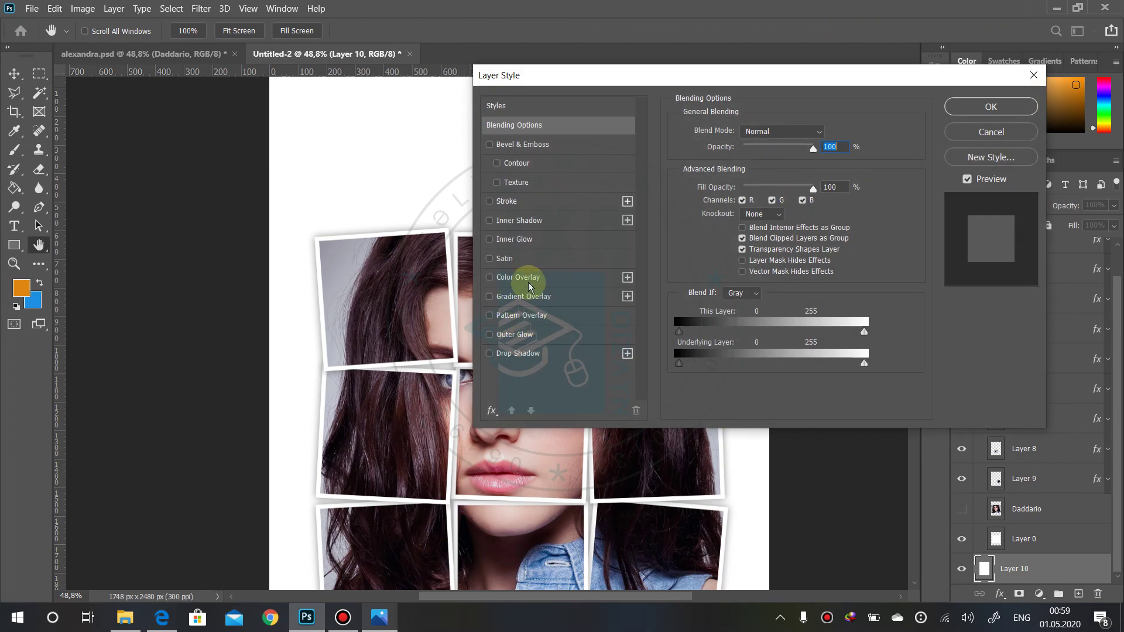
left_click(489, 277)
- Change the overlay colour from yellow to a bright, saturated orange in the Color Picker
left_click(828, 135)
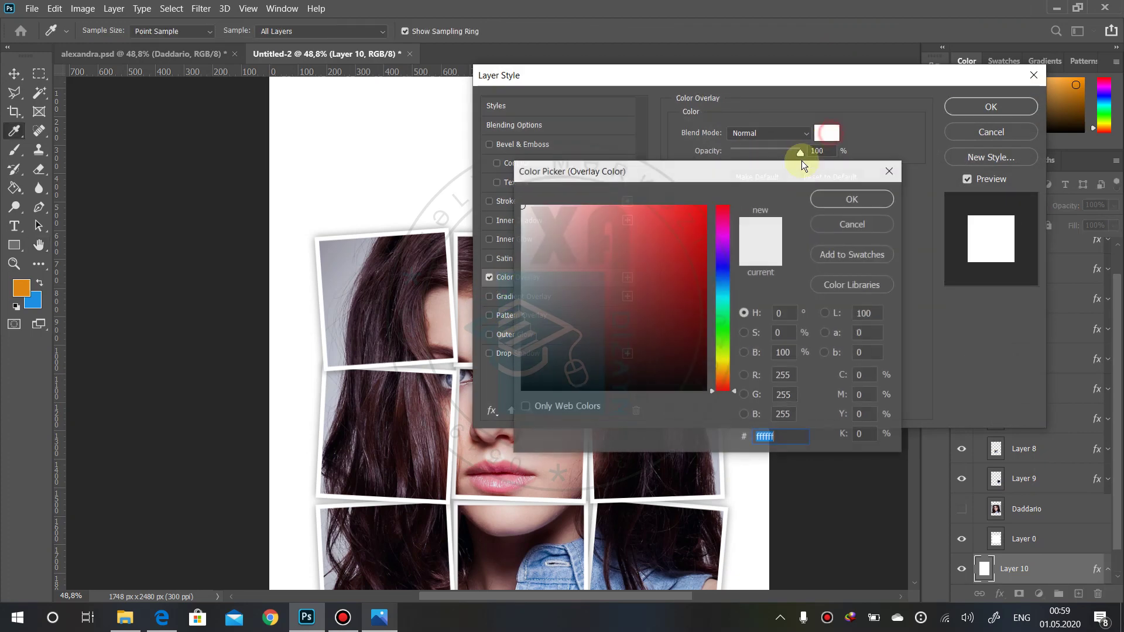
left_click_drag(729, 366, 731, 360)
left_click_drag(673, 291, 673, 249)
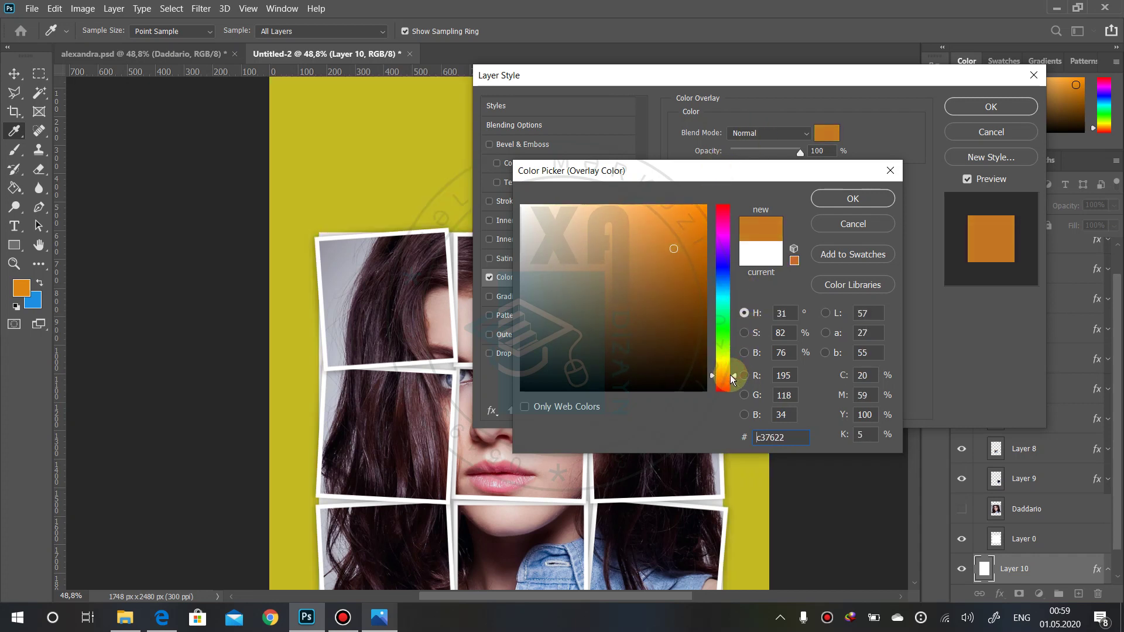
left_click_drag(733, 370, 732, 374)
left_click_drag(683, 229, 694, 230)
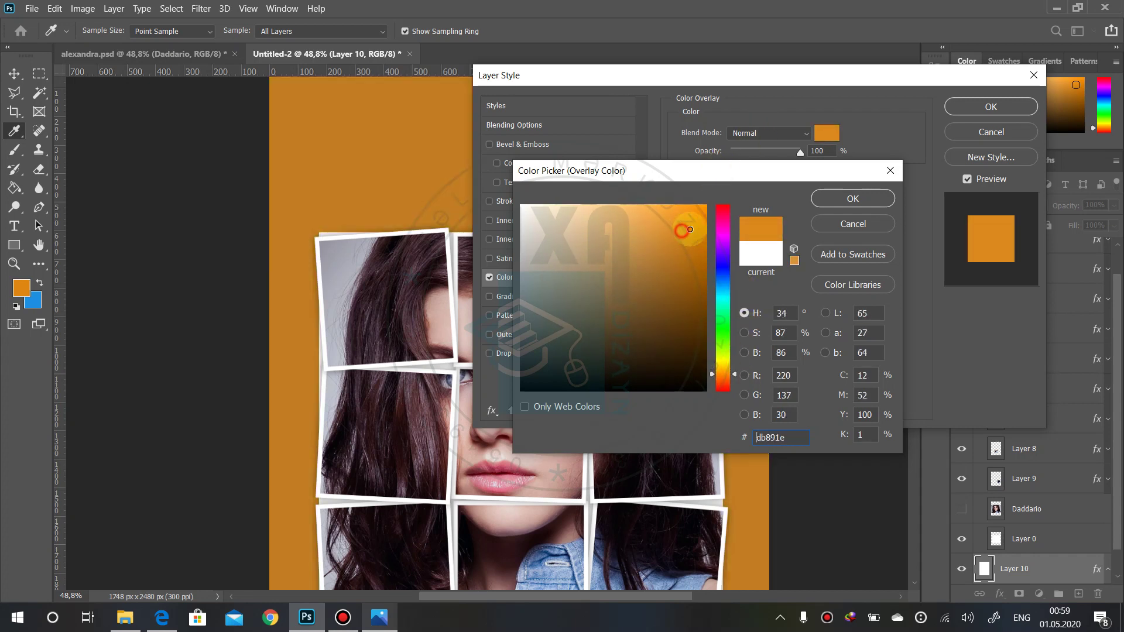
left_click(853, 199)
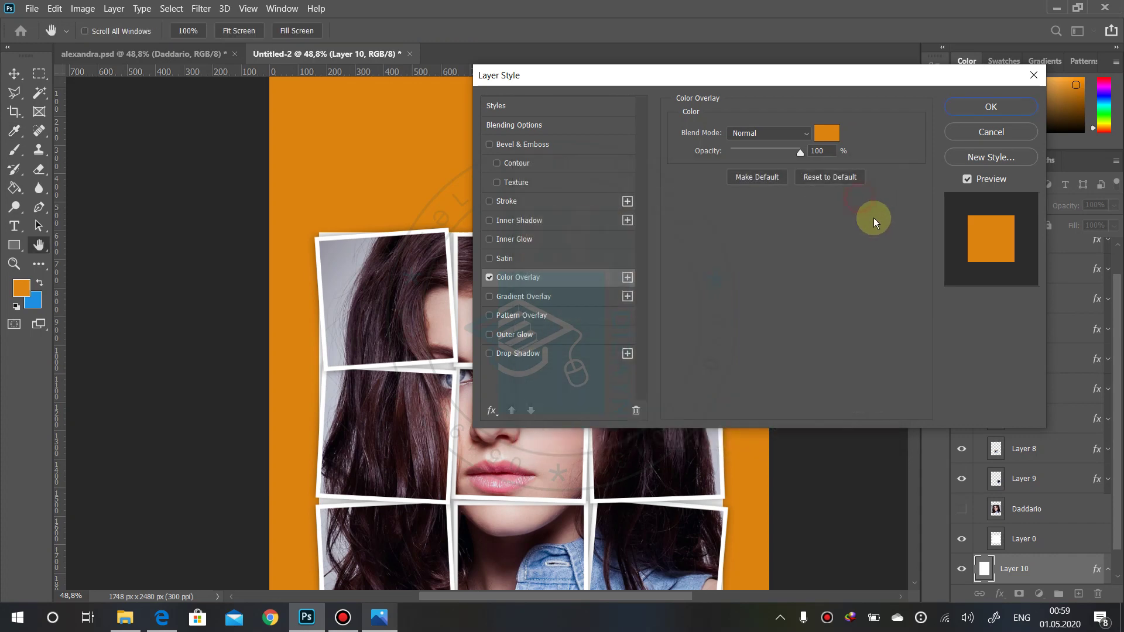
- Apply the orange overlay and hide Layer 0 so the portrait grid shows on orange
left_click(967, 107)
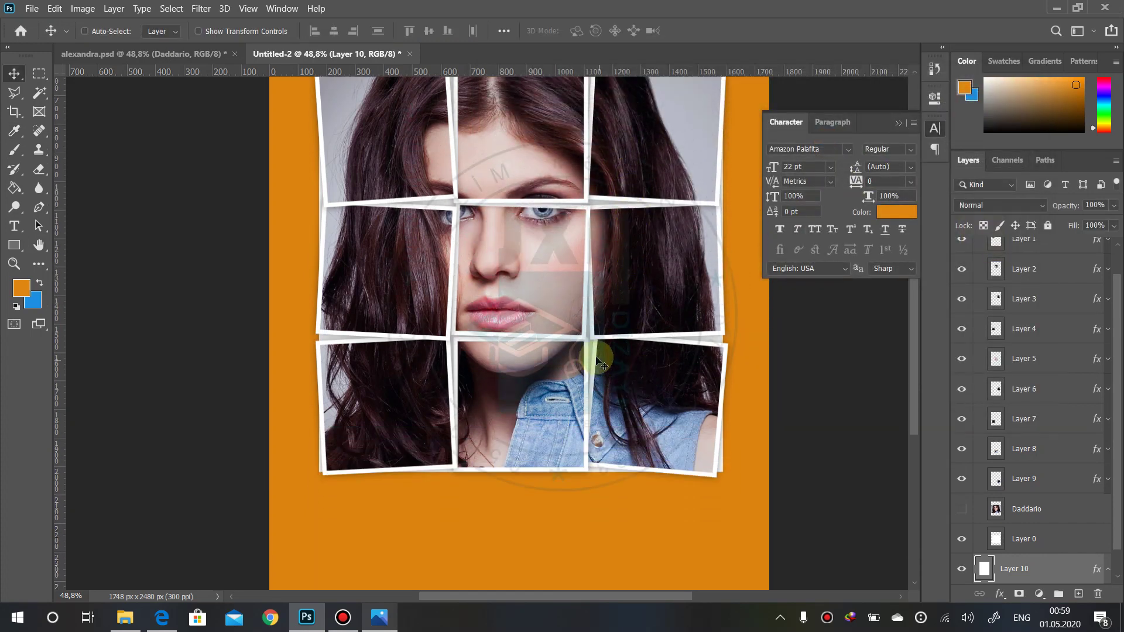
left_click(1029, 541)
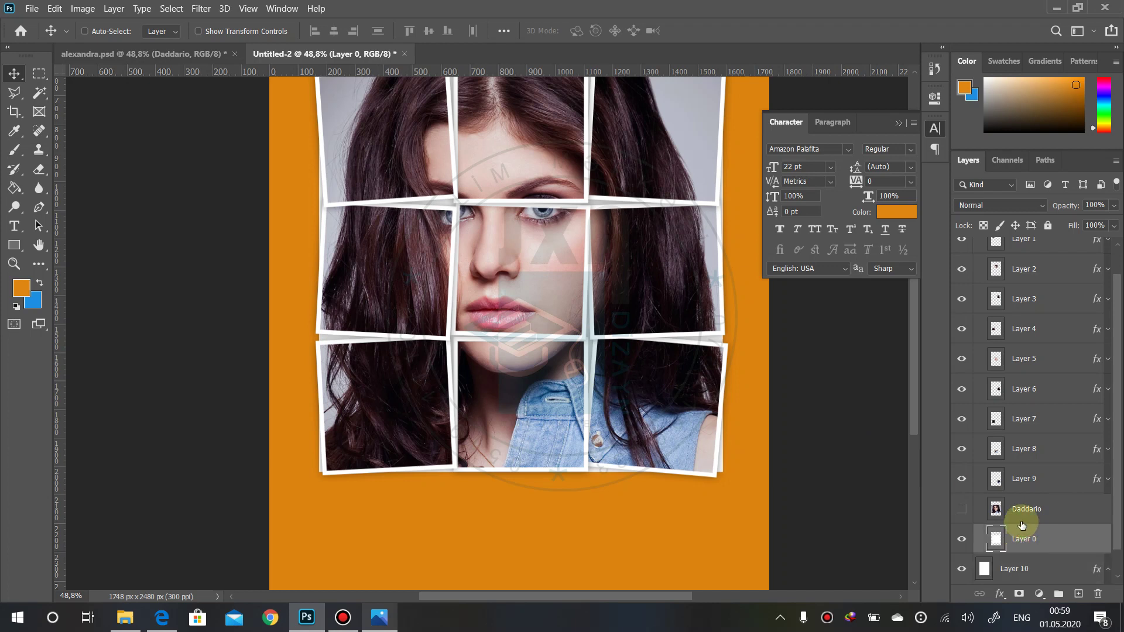
left_click(961, 538)
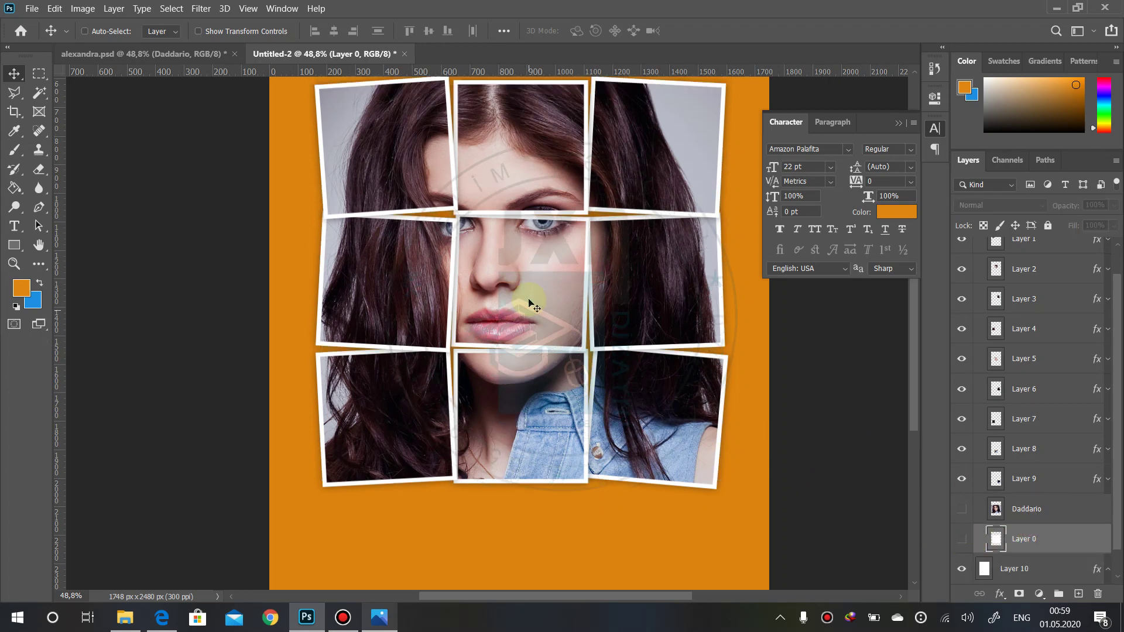
scroll(533, 304, "up", 4)
scroll(592, 339, "down", 7)
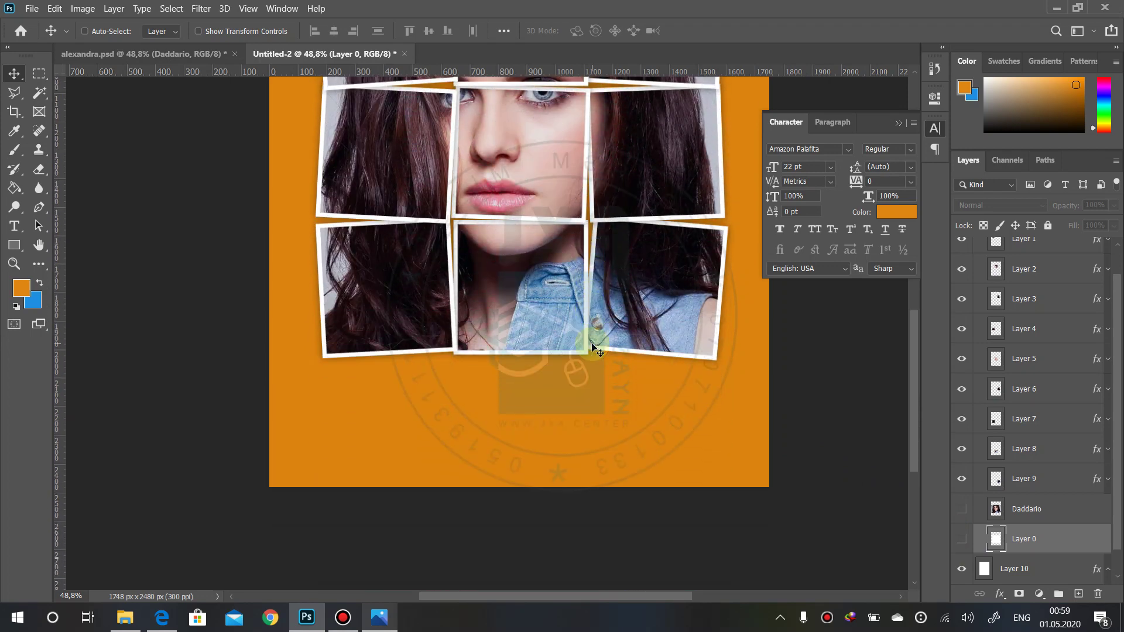
scroll(592, 346, "up", 2)
scroll(594, 347, "up", 5)
scroll(603, 348, "up", 3)
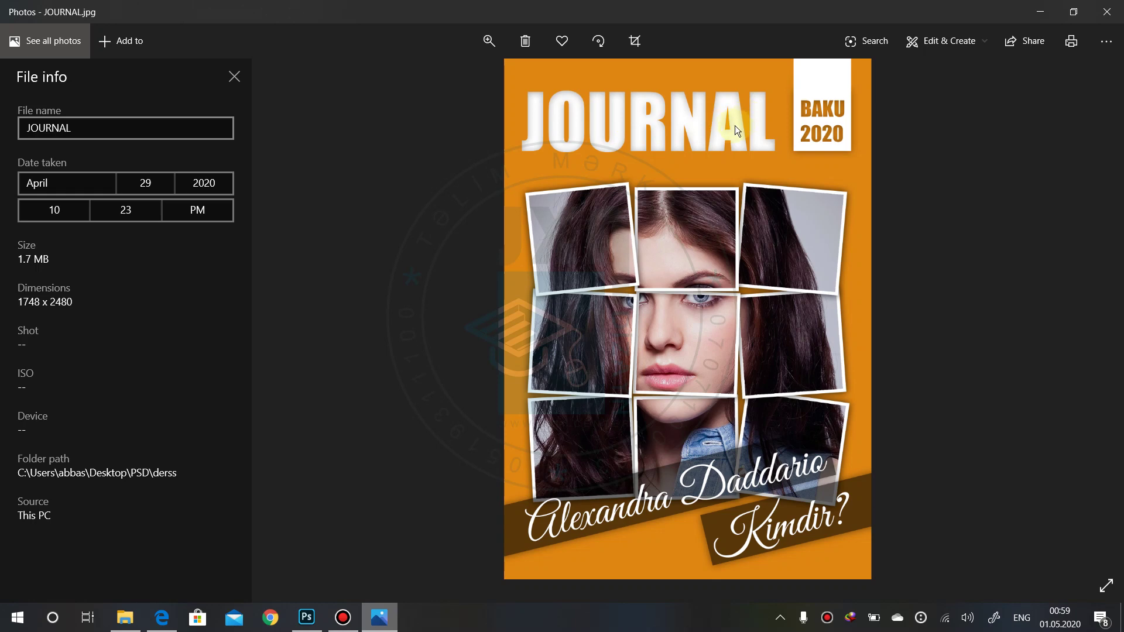
scroll(749, 124, "up", 2)
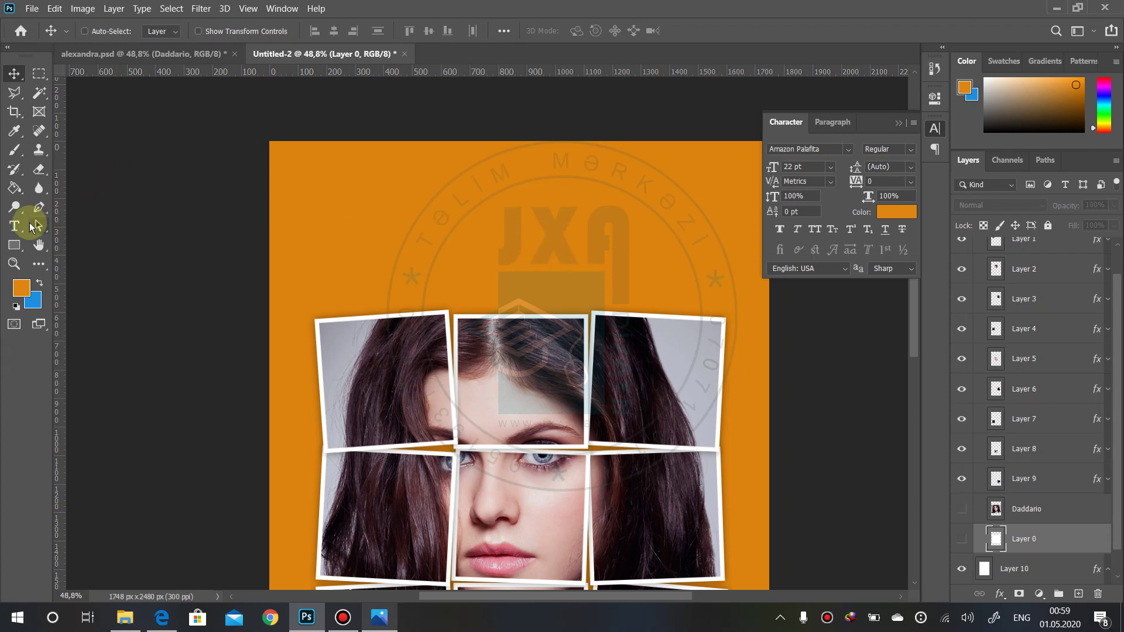
- Add a JOURNAL text layer in the Impact font near the cover's top-left
left_click(19, 226)
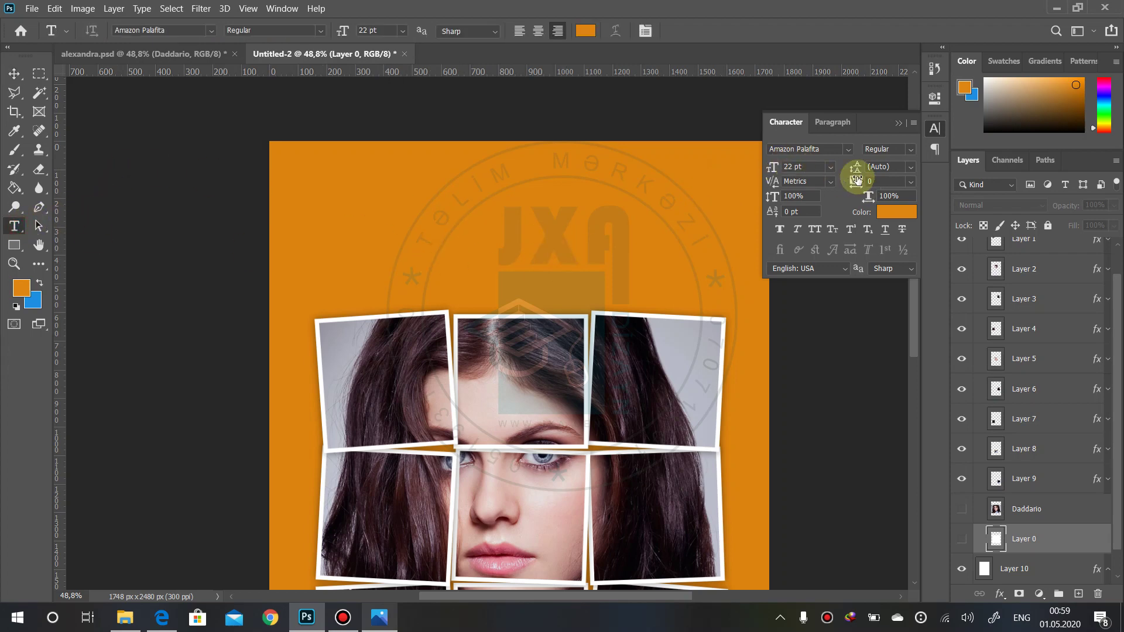
left_click(825, 150)
type("im")
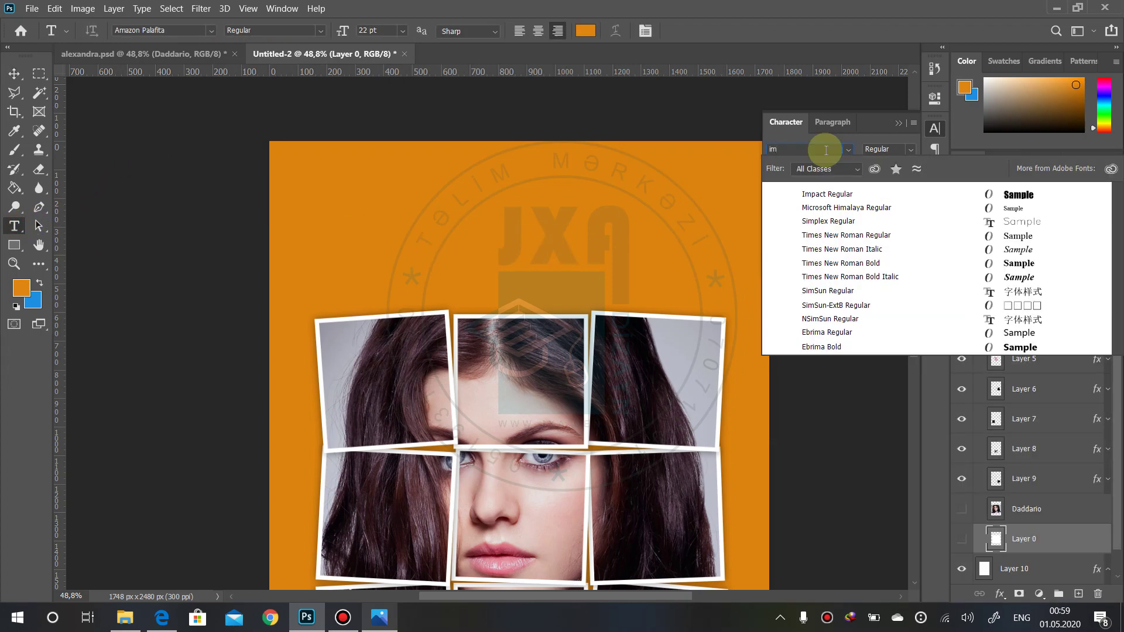
left_click(808, 194)
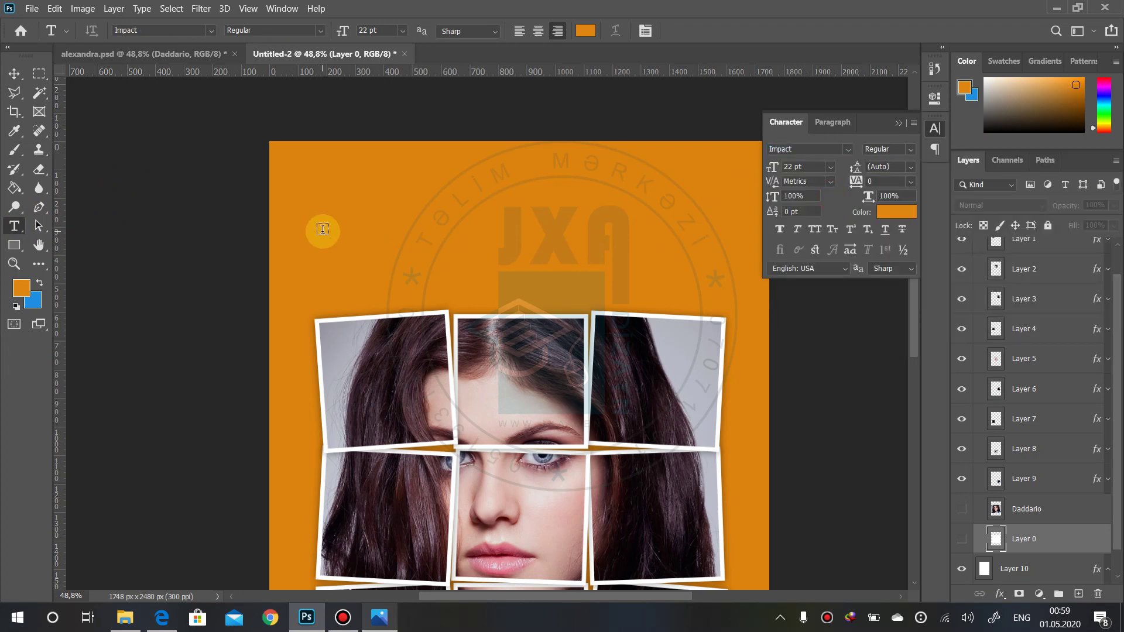
left_click(322, 229)
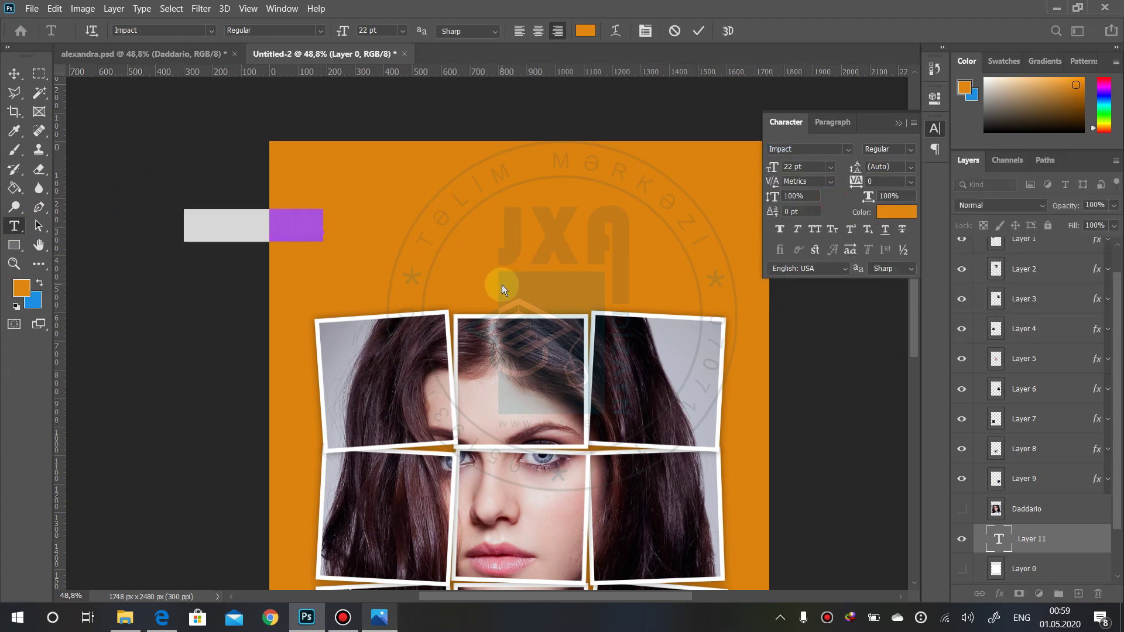
key("BackSpace")
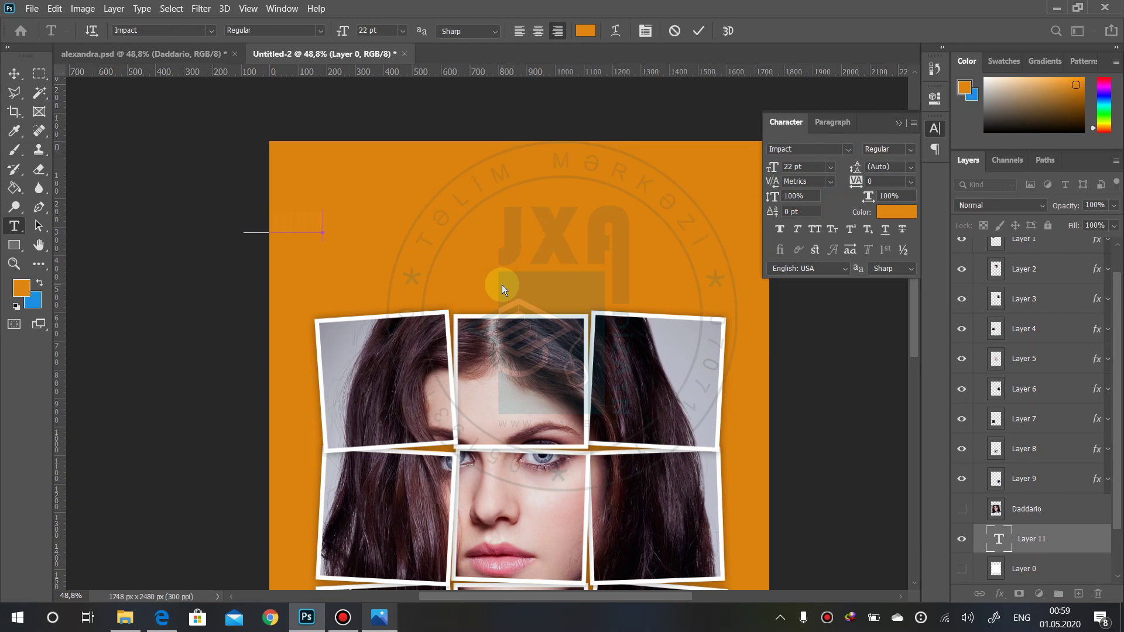
left_click(14, 73)
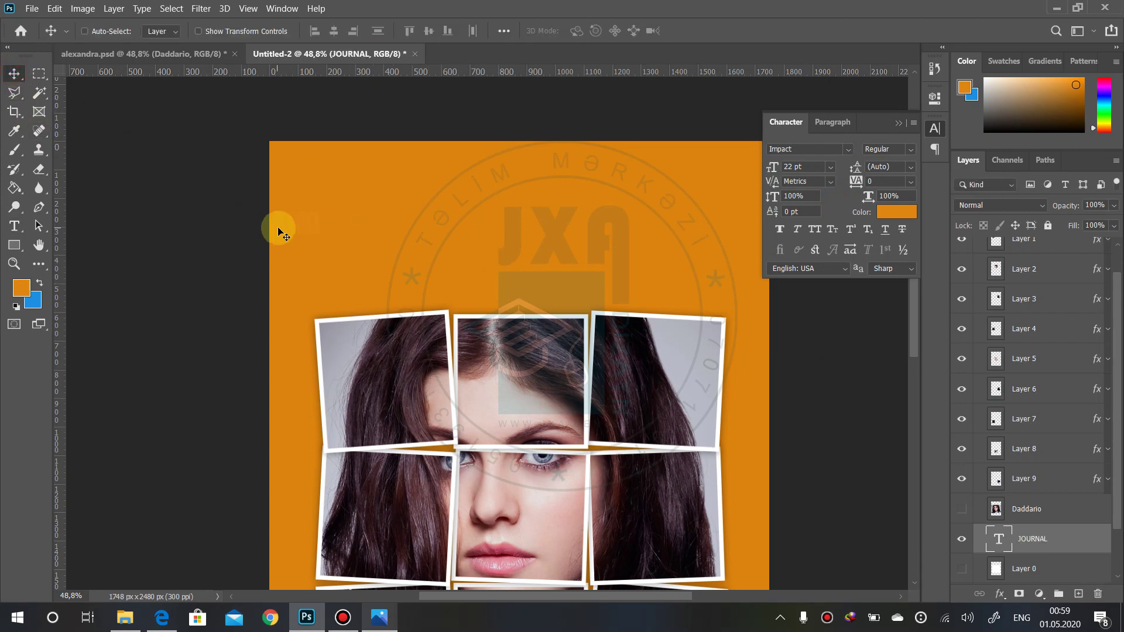
- Set the JOURNAL text colour to white (ffffff)
left_click(886, 218)
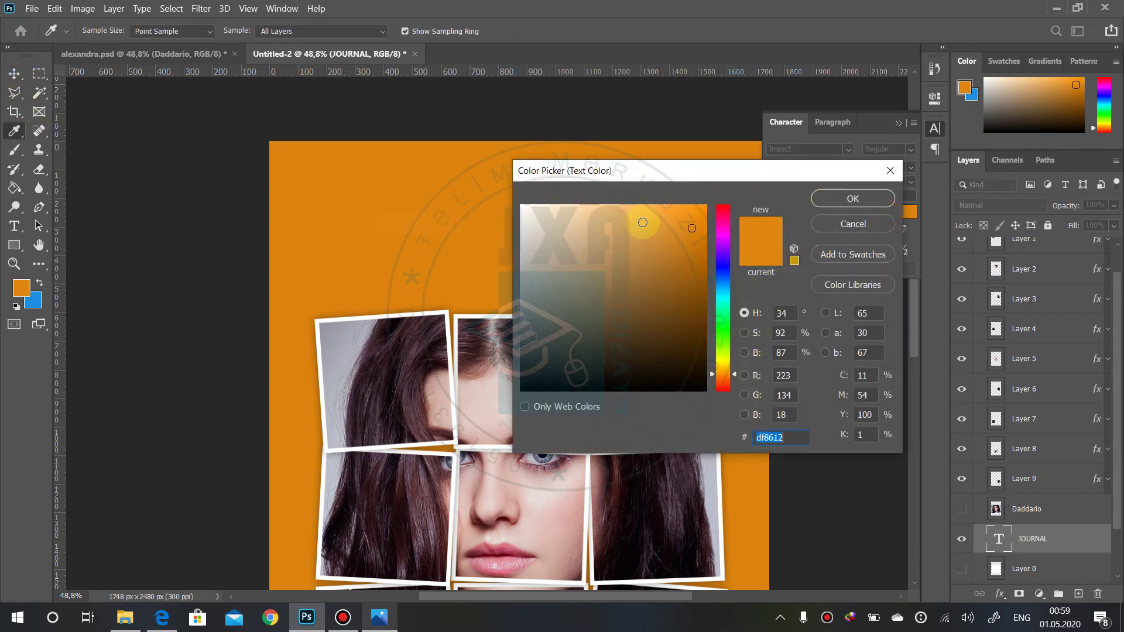
type("ffffff")
left_click(869, 197)
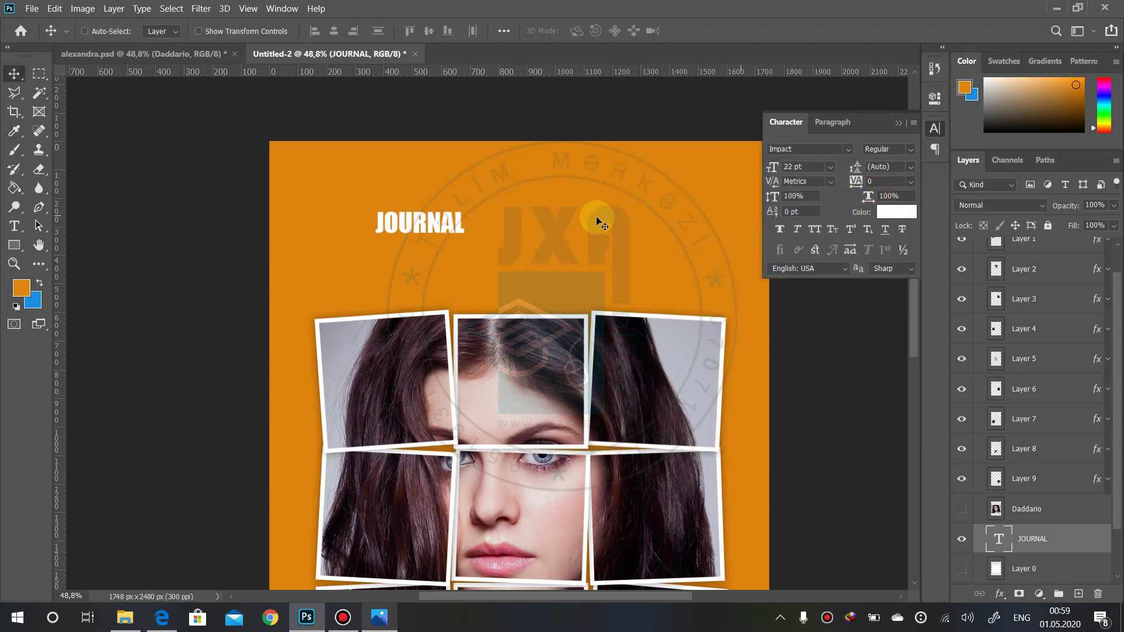
- Scale the JOURNAL title up across the cover width with Free Transform
key("ctrl+t")
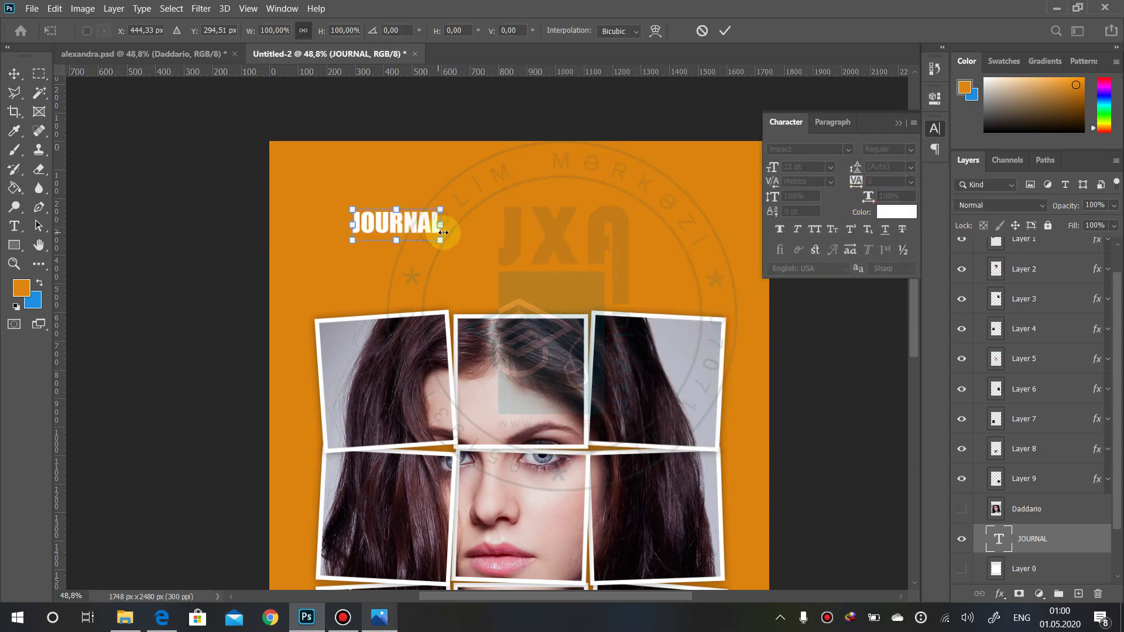
left_click_drag(441, 228, 673, 223)
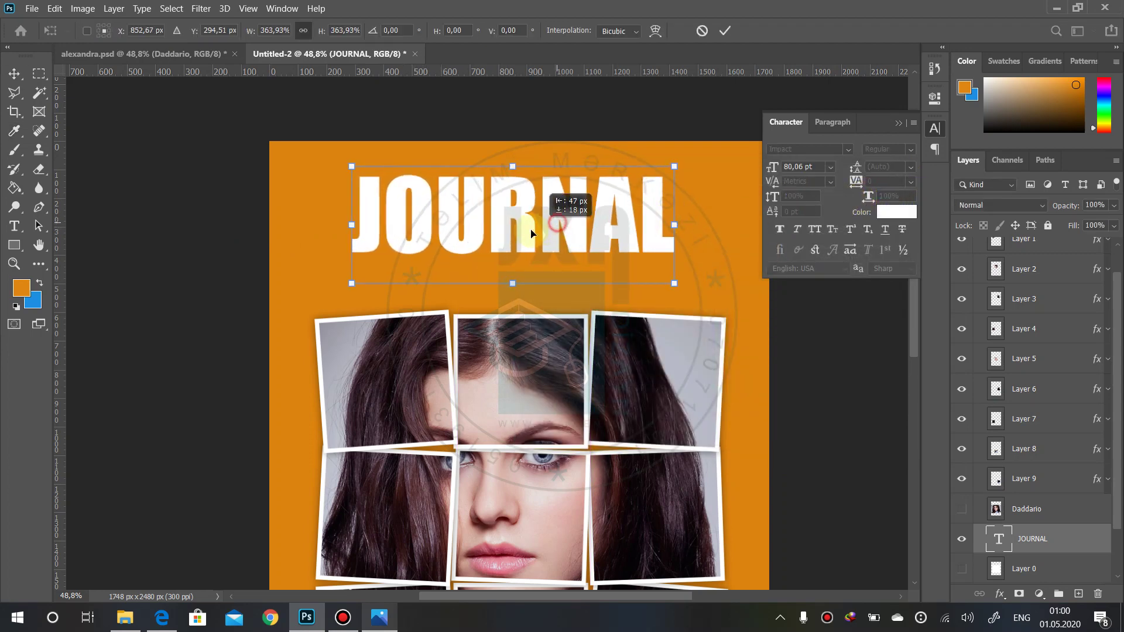
left_click_drag(552, 221, 496, 236)
left_click_drag(619, 241, 605, 234)
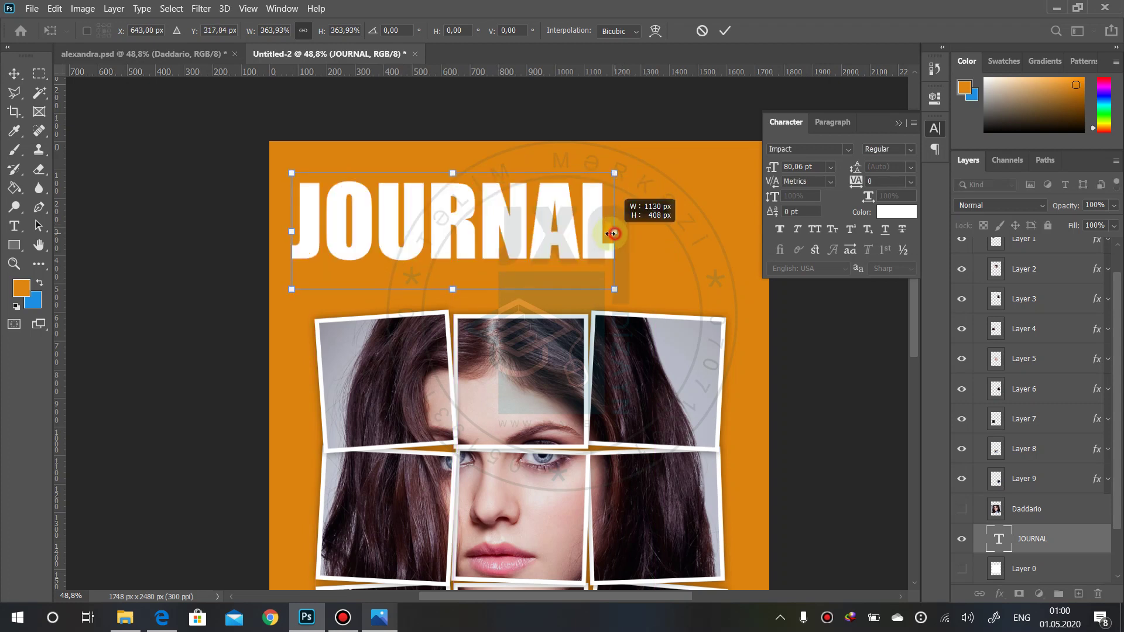
left_click(819, 168)
key("Return")
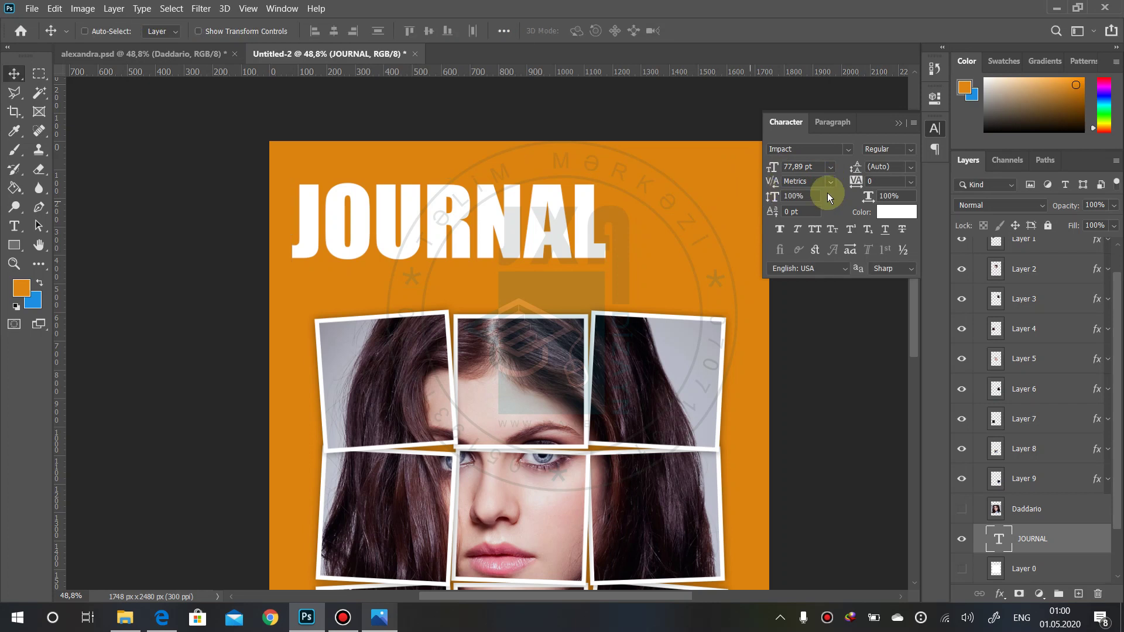
- Set JOURNAL to 80 pt and shift it right to line up above the tiles
left_click(817, 168)
type("80")
key("Return")
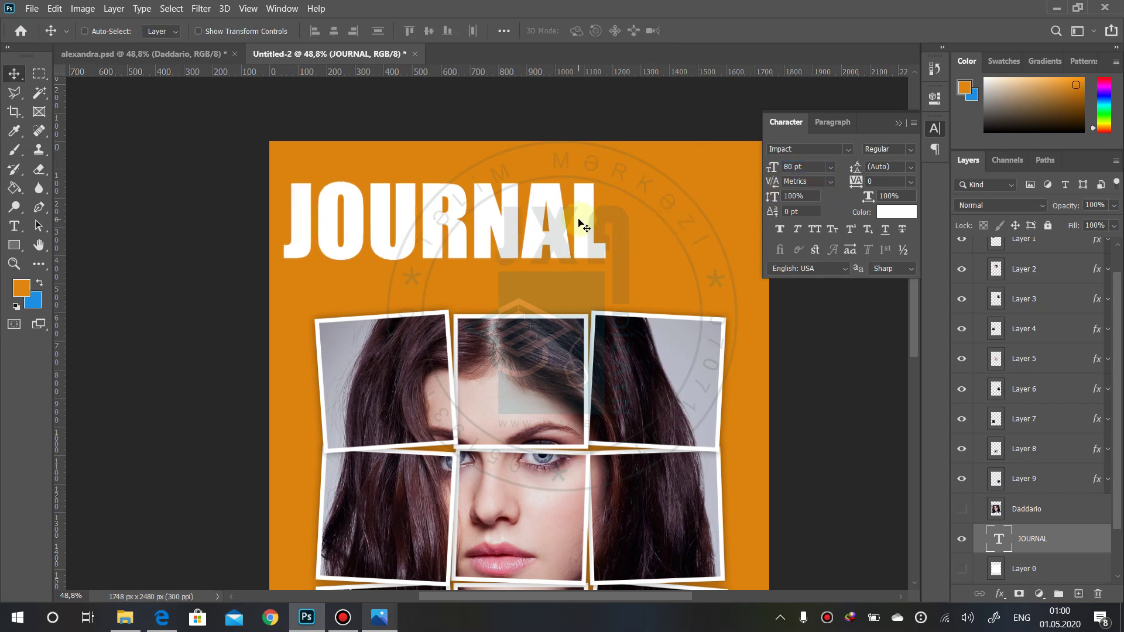
left_click_drag(578, 218, 598, 217)
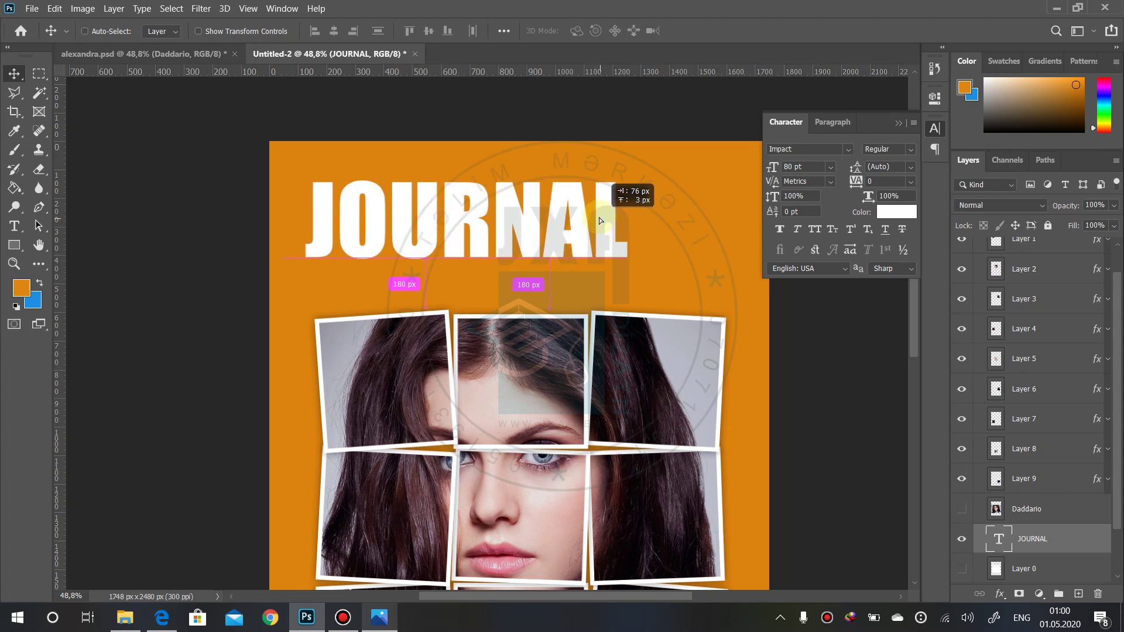
left_click_drag(598, 216, 599, 223)
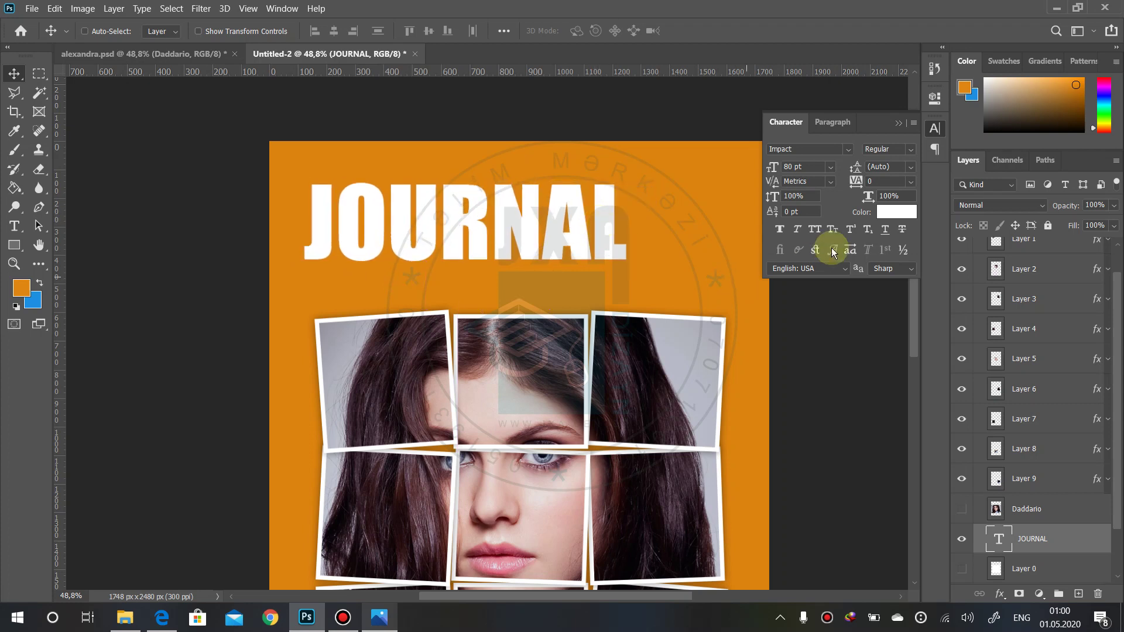
left_click(935, 129)
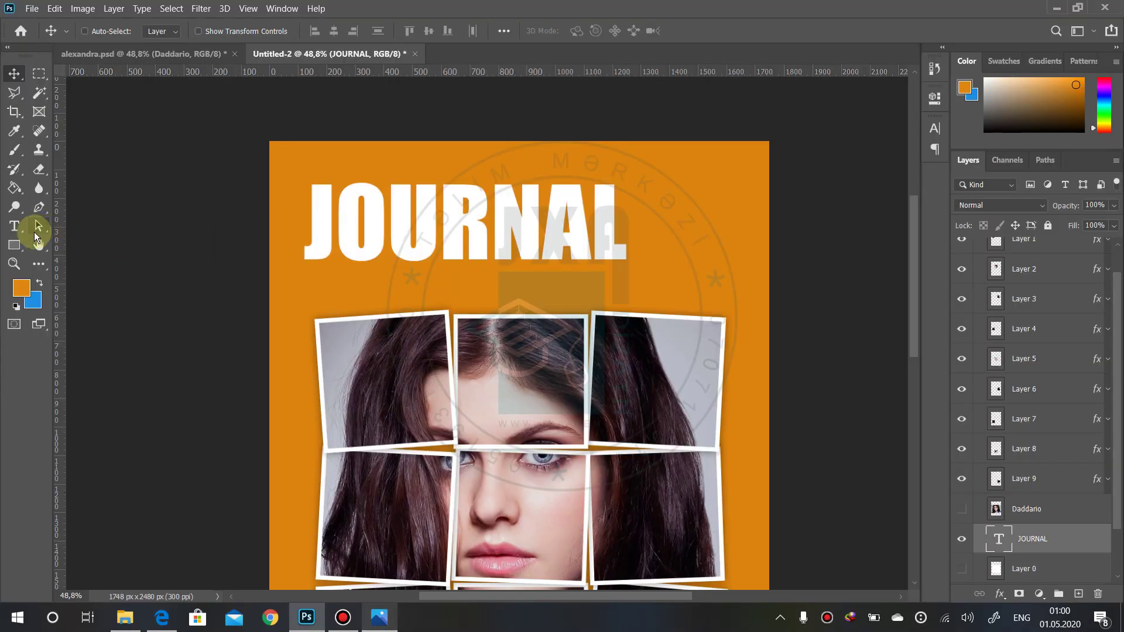
left_click(15, 246)
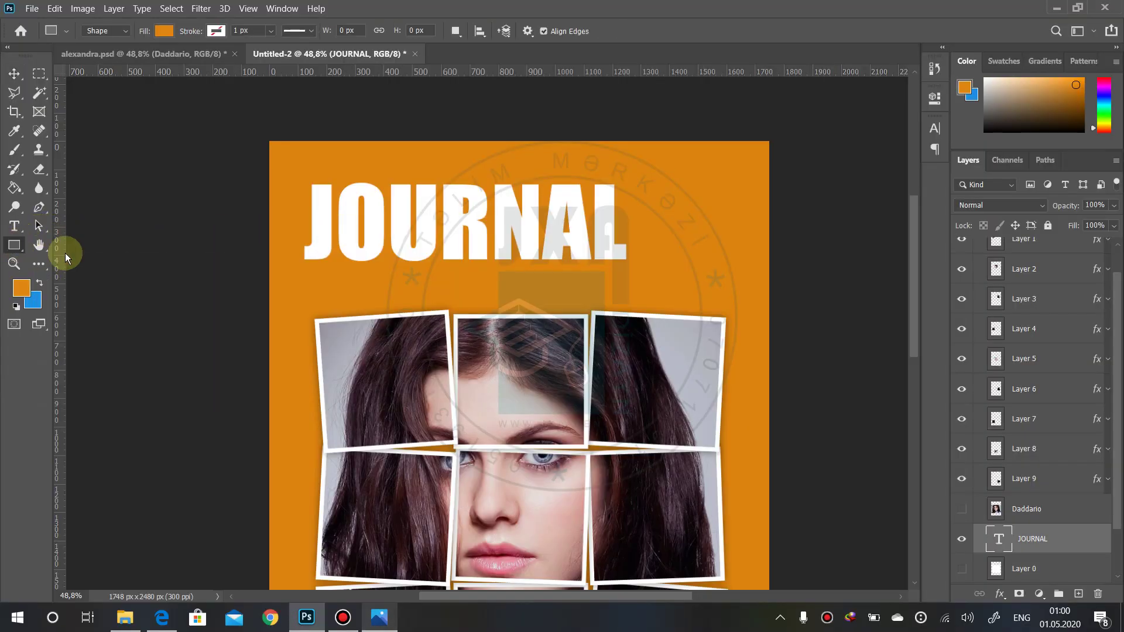
- Draw a white-filled rectangle at the cover's top-right
left_click_drag(655, 124, 730, 266)
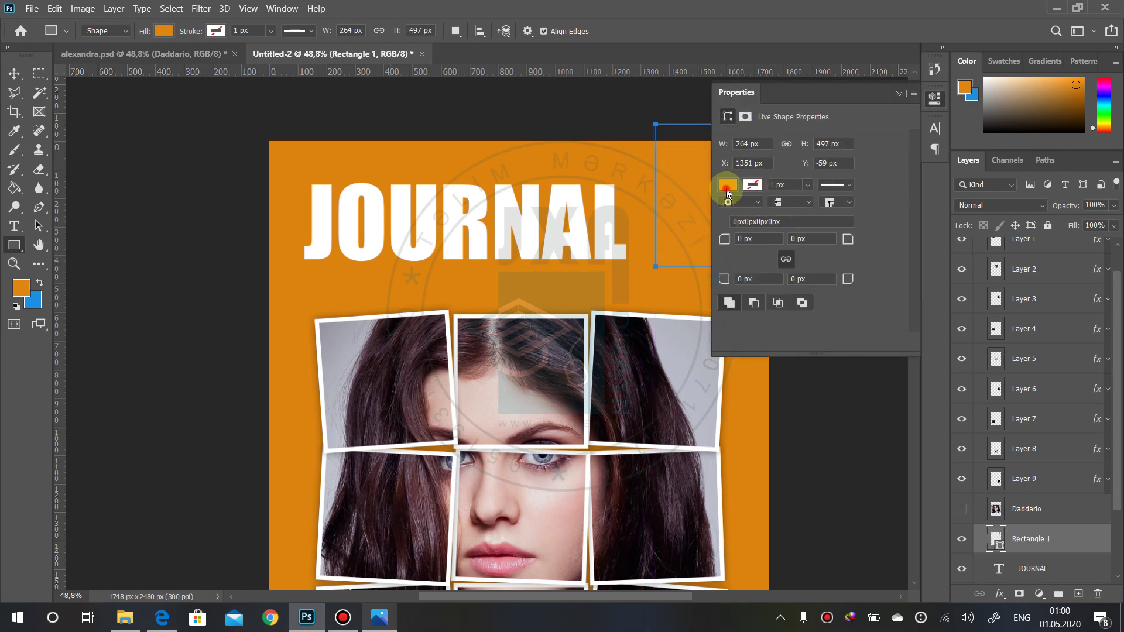
left_click(727, 187)
left_click(728, 262)
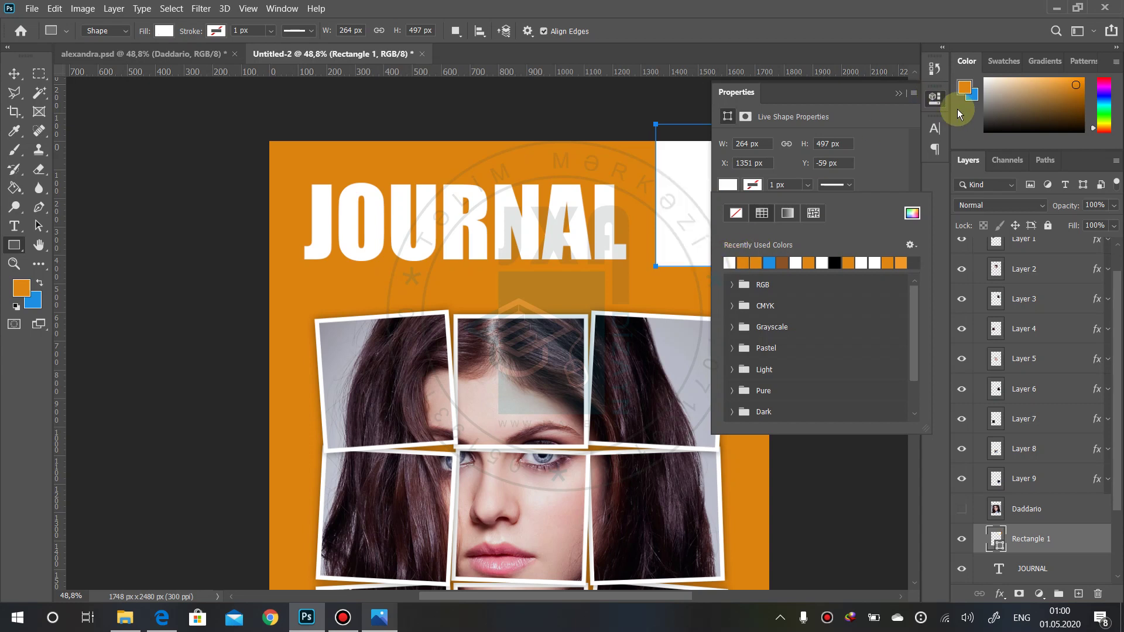
left_click(940, 97)
- Move the white rectangle up to the top edge and nudge it into alignment
left_click(14, 73)
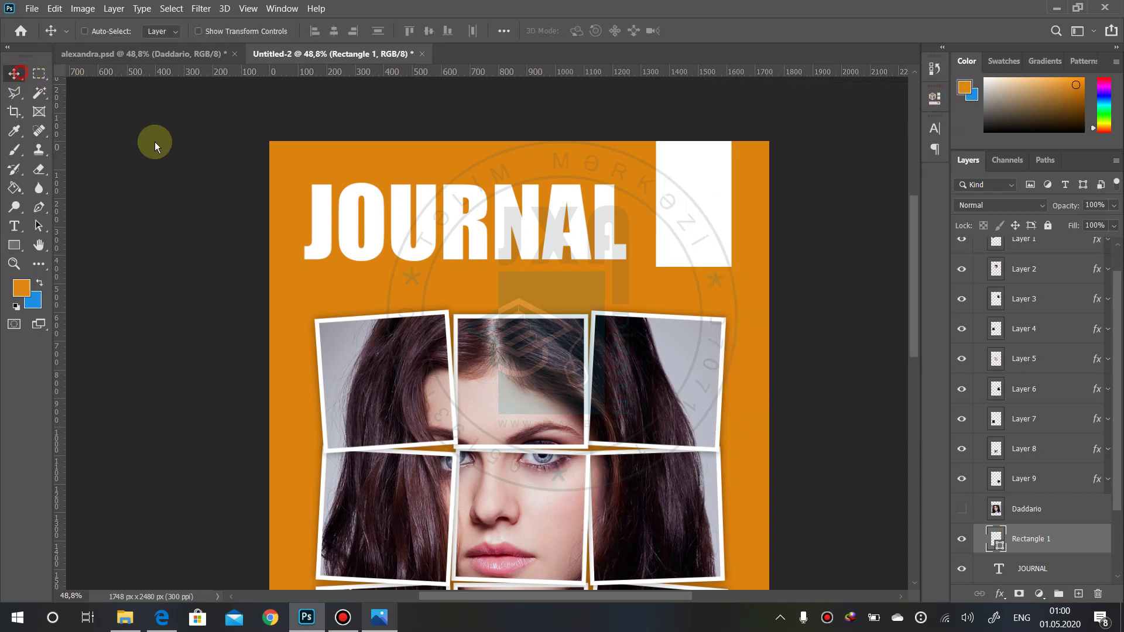
left_click_drag(700, 262, 701, 255)
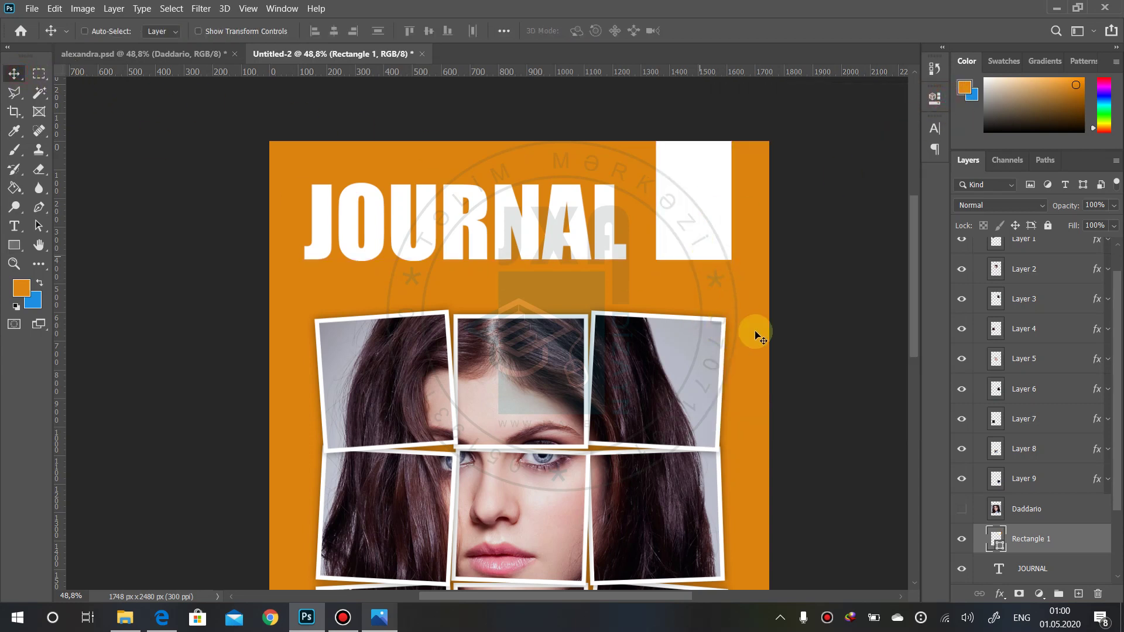
key("Left")
key("Left")
key("Left")
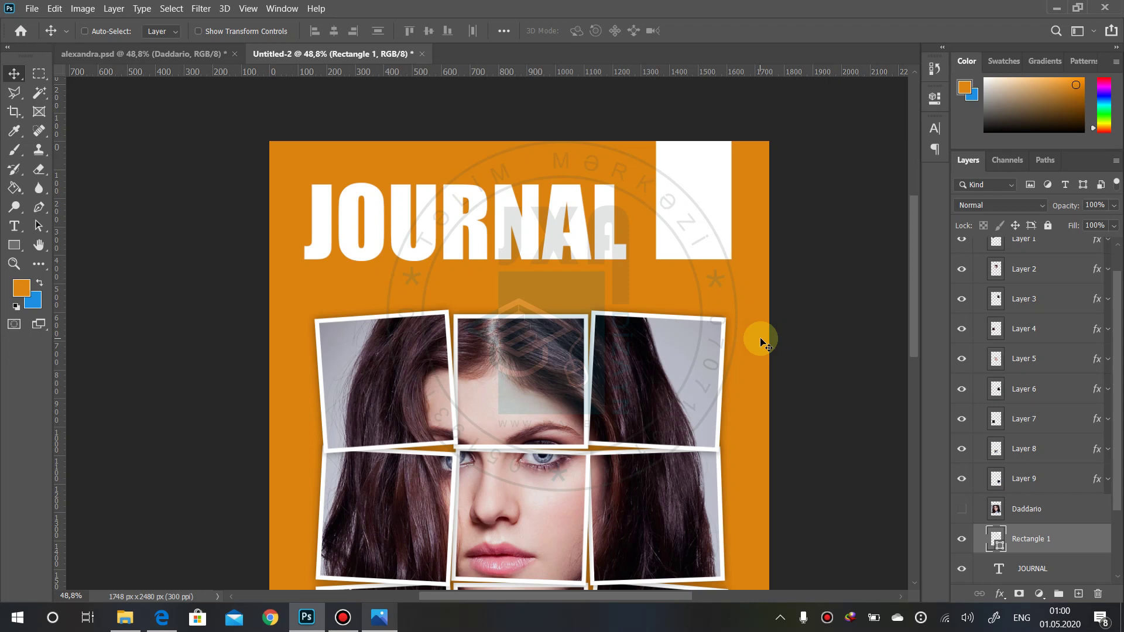
key("Right")
key("Right")
key("Down")
key("Down")
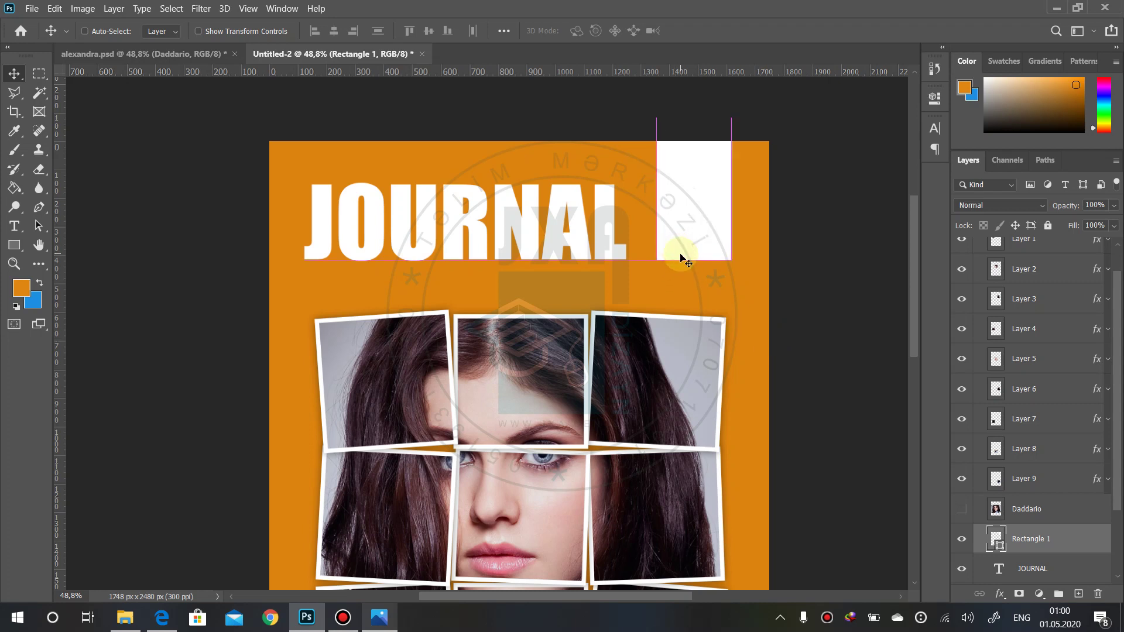
key("Right")
key("Right")
key("Right")
key("Left")
key("Left")
key("Left")
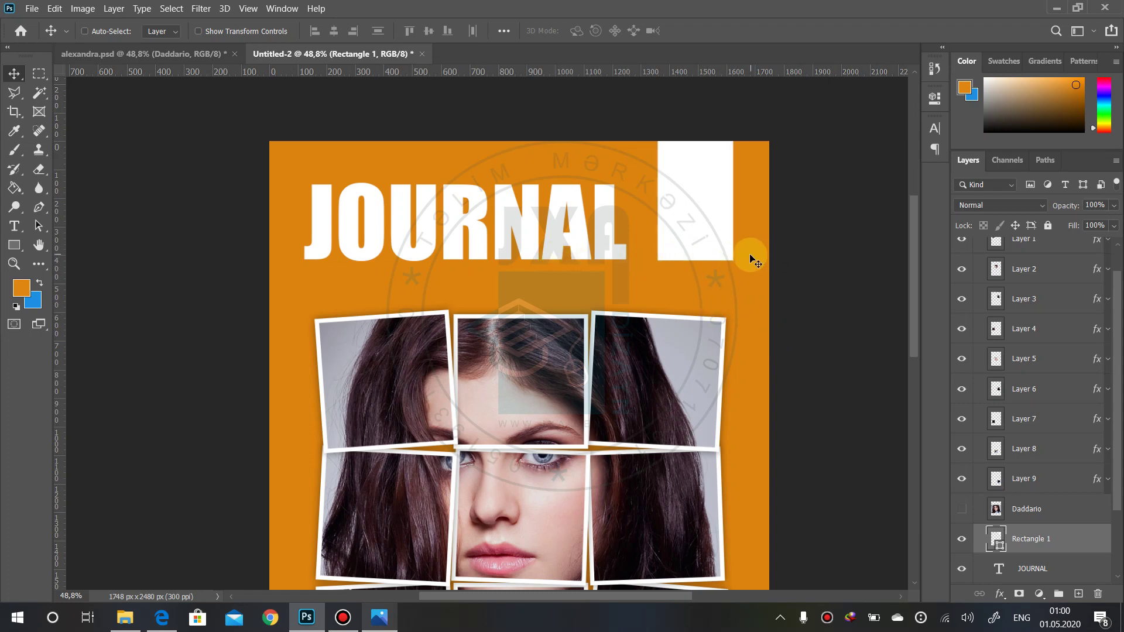
key("Right")
key("Right")
key("Right")
- Copy Layer 9's stroke and drop shadow style and paste it onto Rectangle 1
left_click(1017, 479)
right_click(1014, 478)
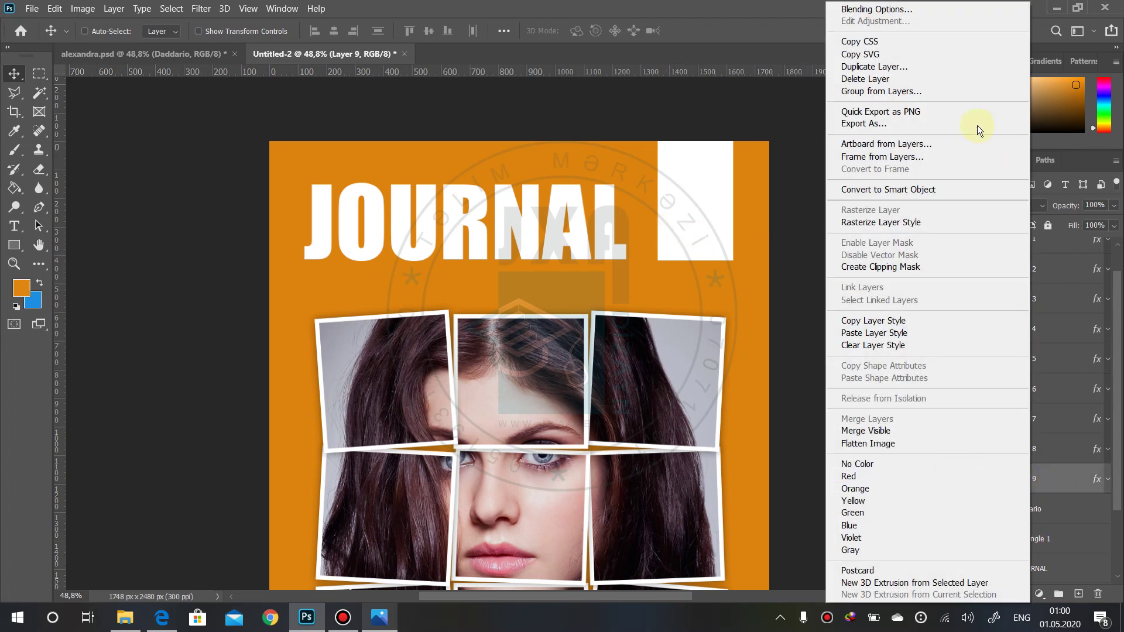
left_click(881, 324)
scroll(1019, 494, "down", 2)
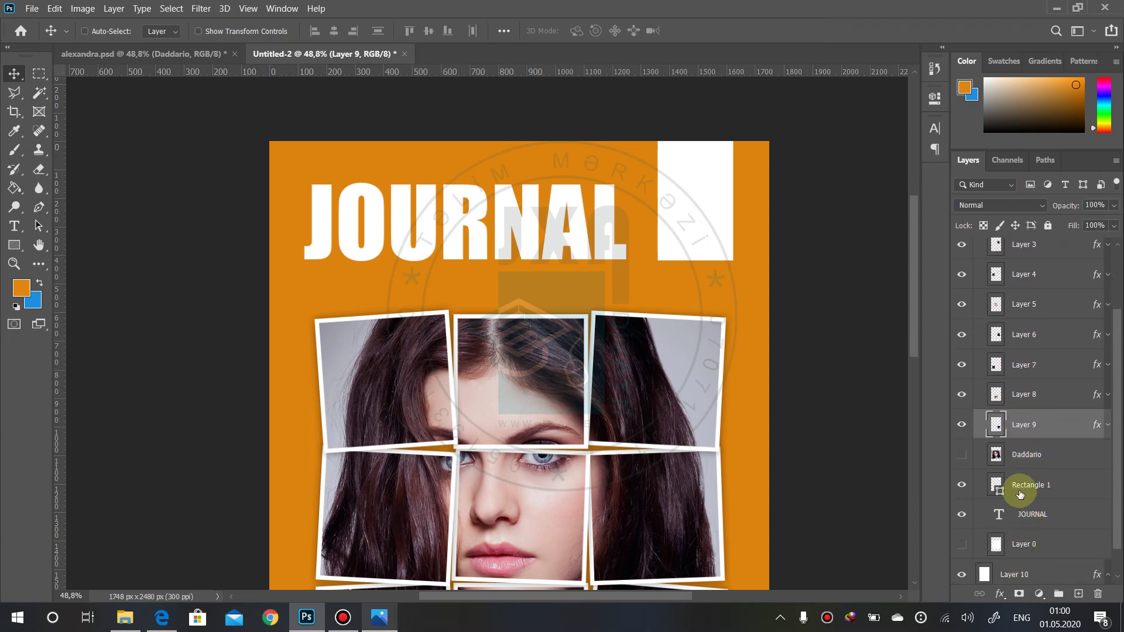
left_click(1039, 489)
right_click(1041, 489)
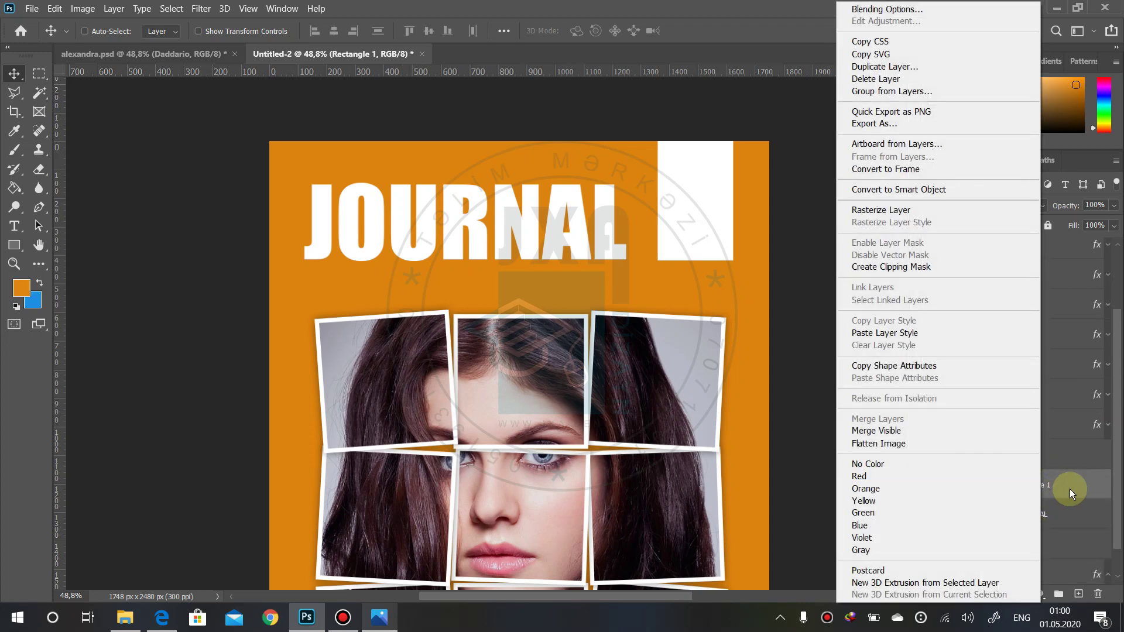
left_click(921, 329)
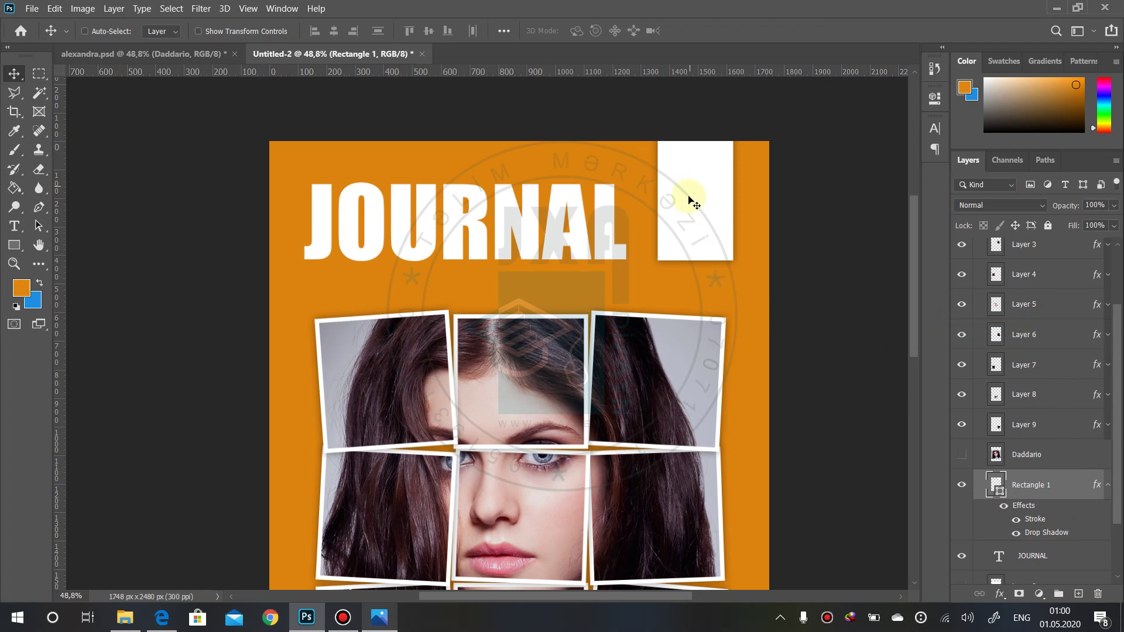
- Select Rectangle 1 and JOURNAL together and drag them down beneath Layer 0
scroll(1042, 369, "up", 3)
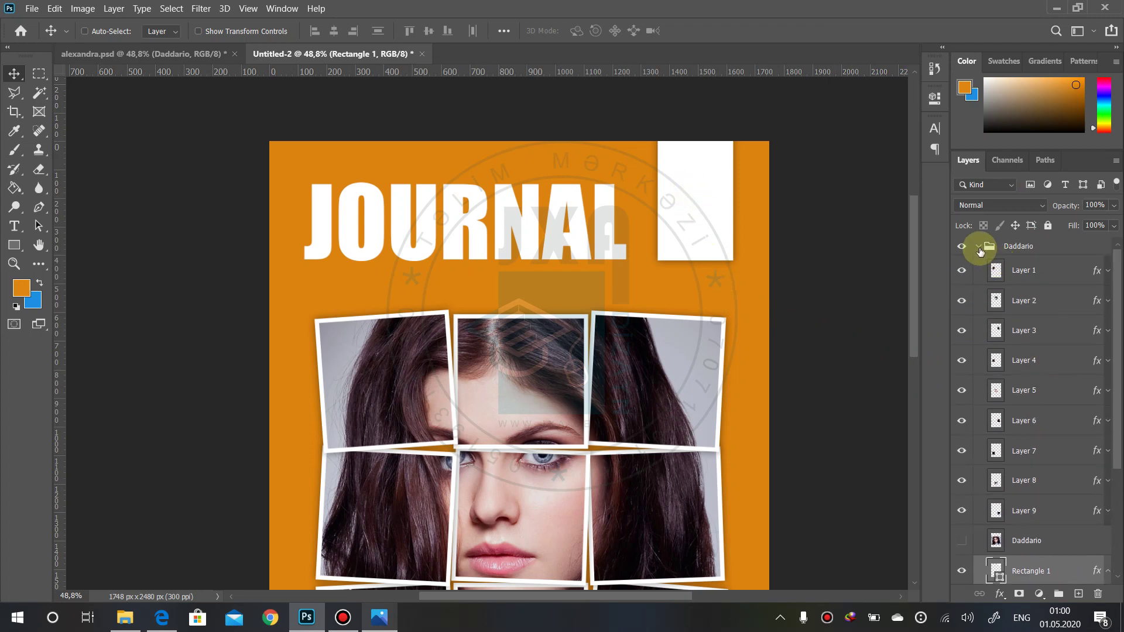
scroll(992, 439, "down", 3)
scroll(994, 422, "down", 2)
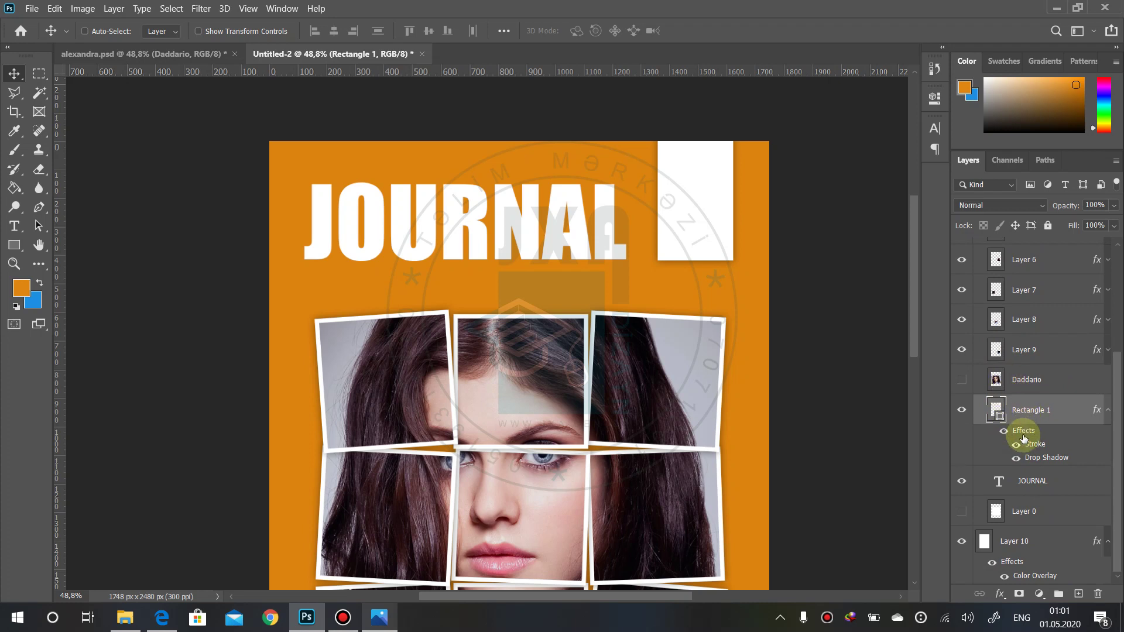
left_click(1108, 414)
scroll(980, 380, "up", 3)
scroll(978, 328, "up", 2)
left_click(976, 246)
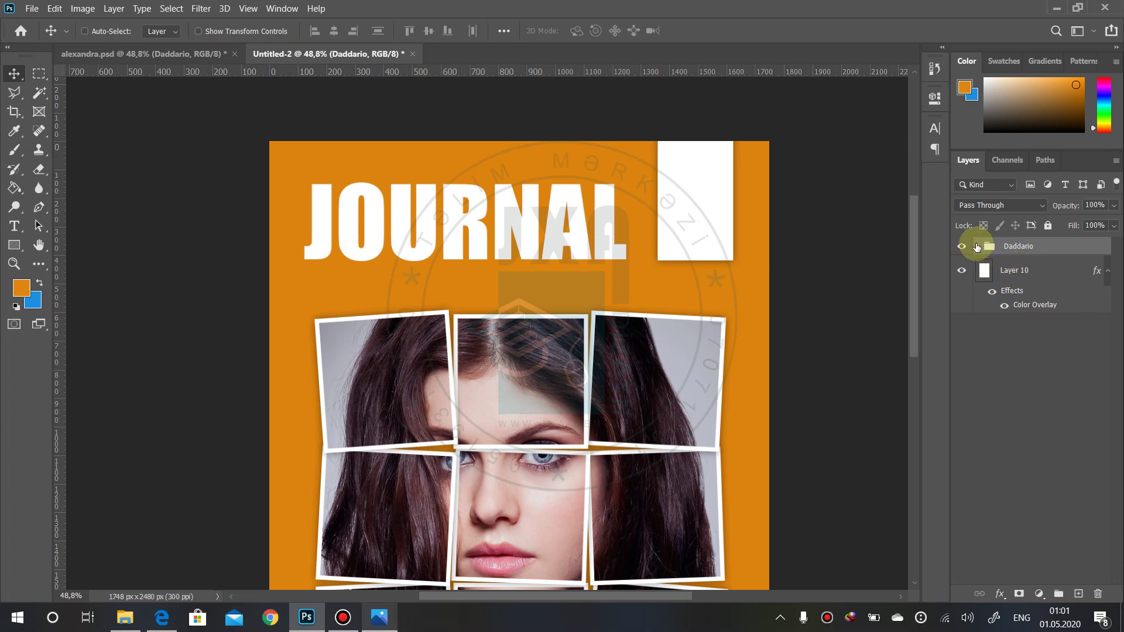
left_click(976, 246)
scroll(1053, 411, "down", 2)
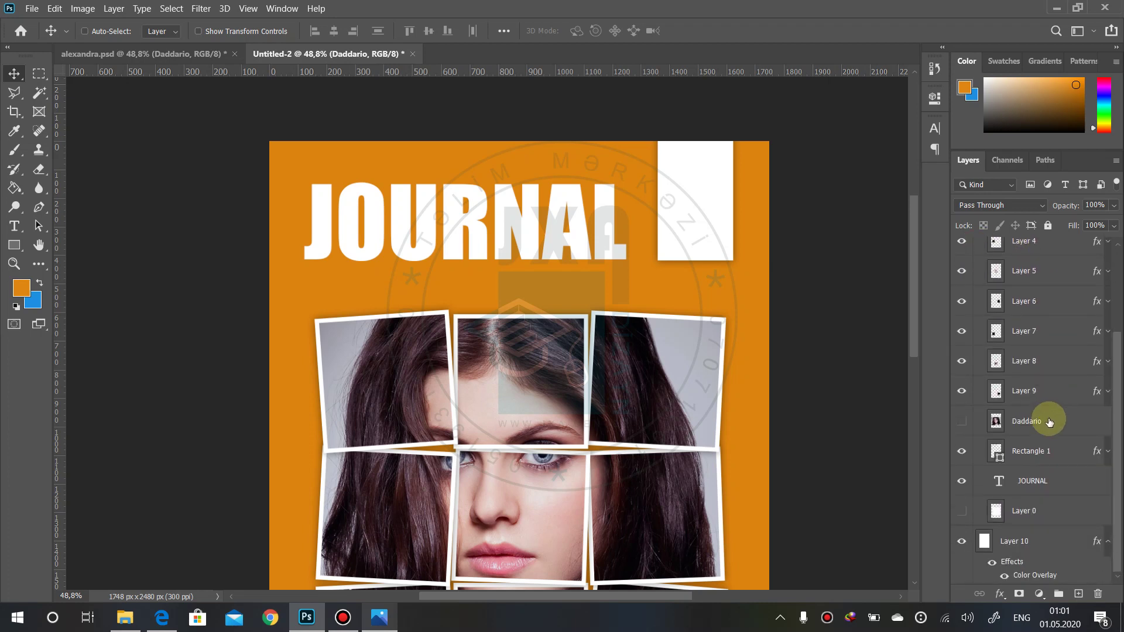
left_click(1030, 454)
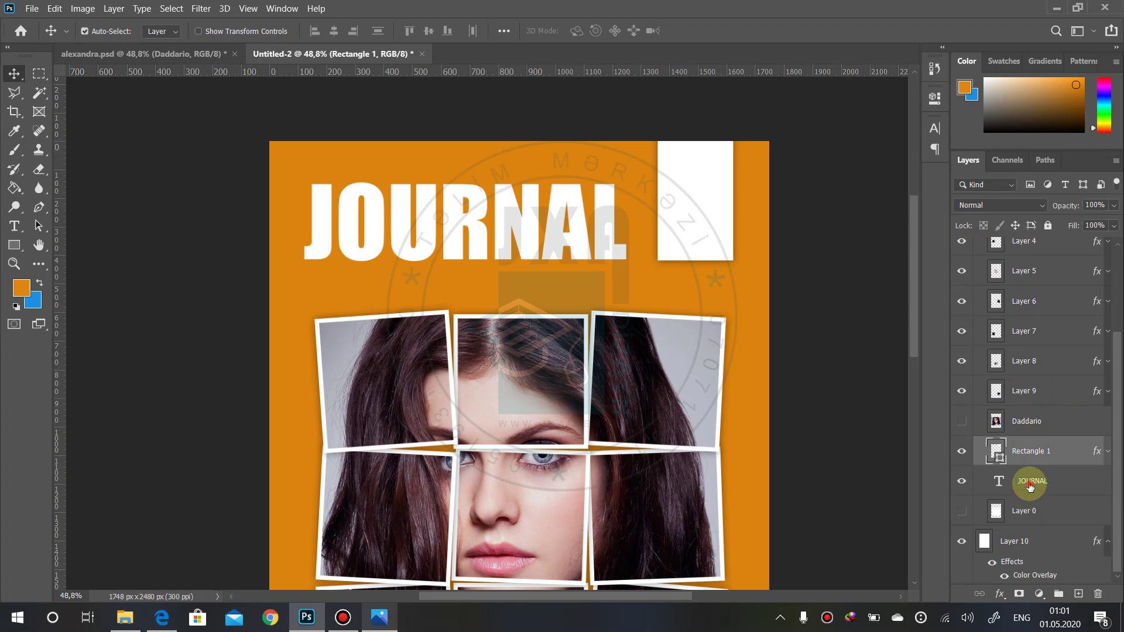
left_click(1030, 485, "ctrl")
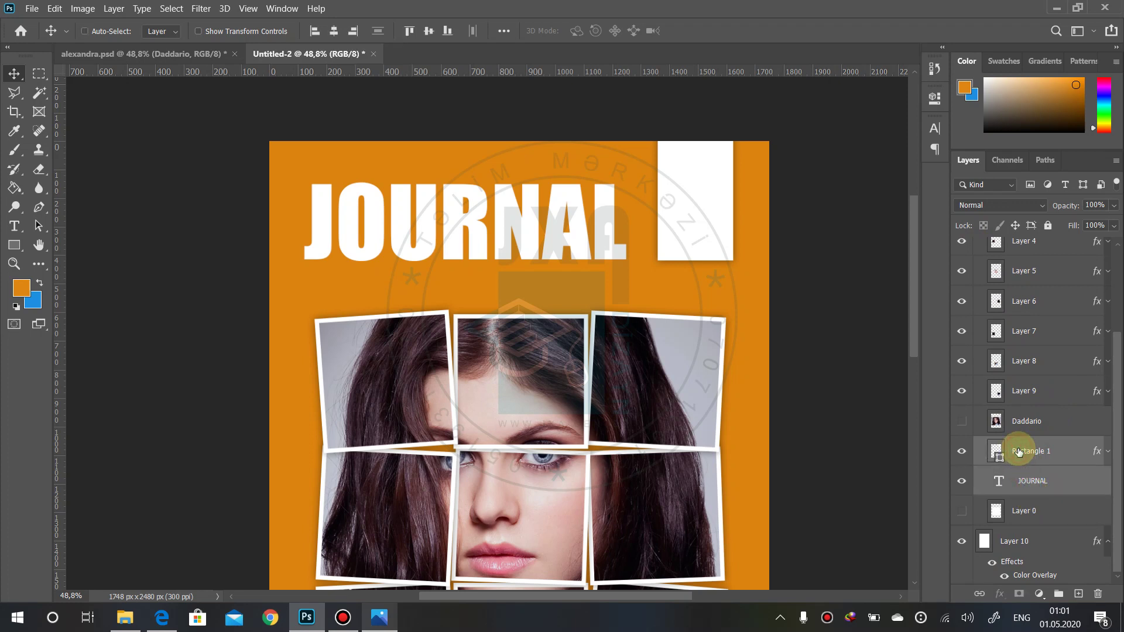
left_click_drag(1018, 451, 1007, 561)
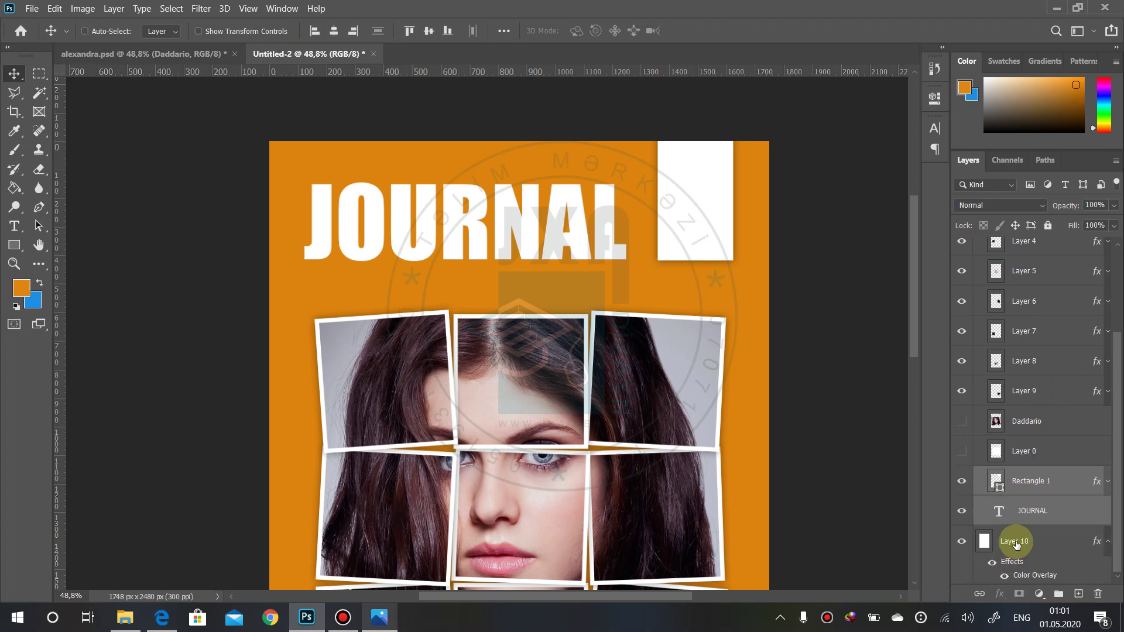
- Move Rectangle 1 and JOURNAL above the Daddario group, then collapse the group
scroll(995, 375, "up", 2)
scroll(996, 374, "up", 2)
left_click(979, 249)
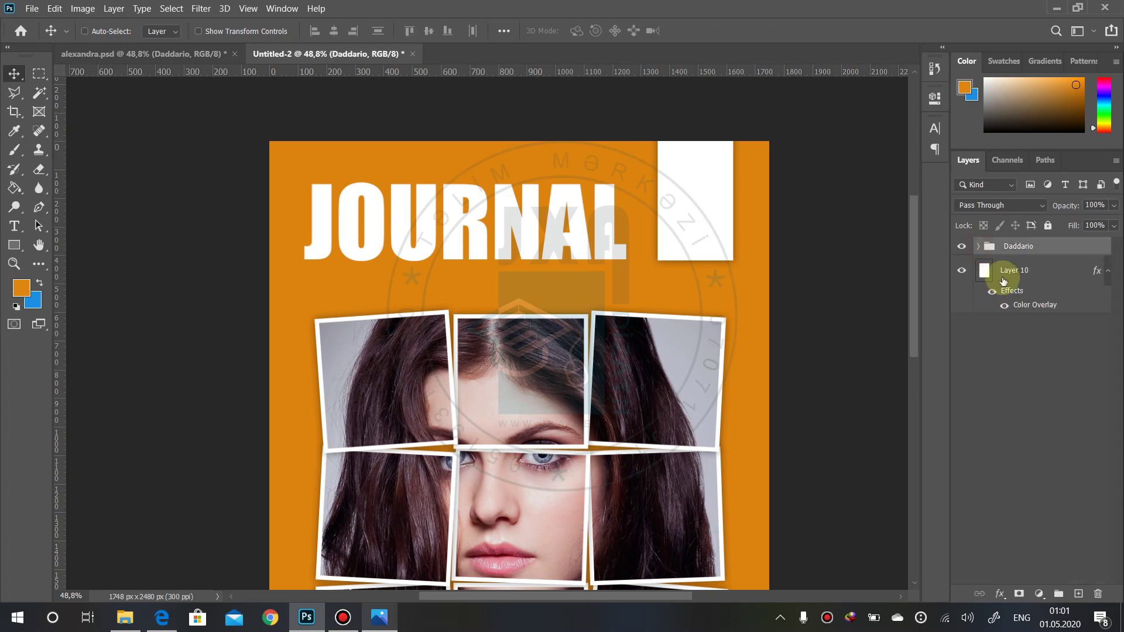
left_click(1015, 245)
left_click(978, 247)
scroll(1026, 453, "down", 3)
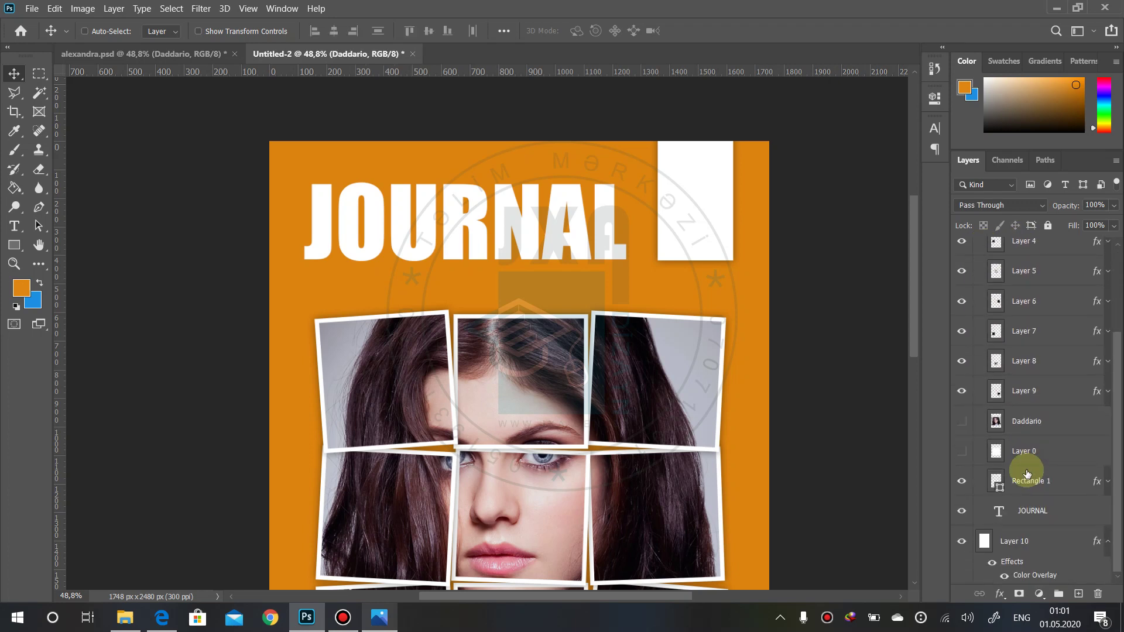
left_click(1028, 510)
left_click(1030, 478, "ctrl")
mouse_move(1024, 509)
left_mouse_down()
mouse_move(1021, 225)
mouse_move(1021, 243)
left_mouse_up()
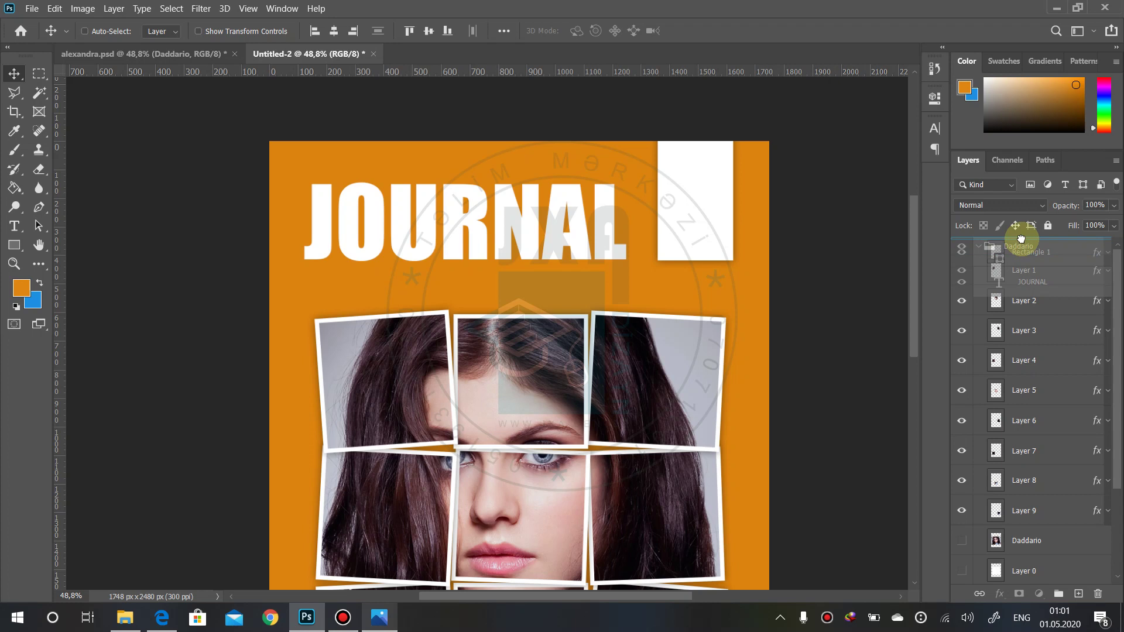
left_click_drag(1021, 238, 1020, 240)
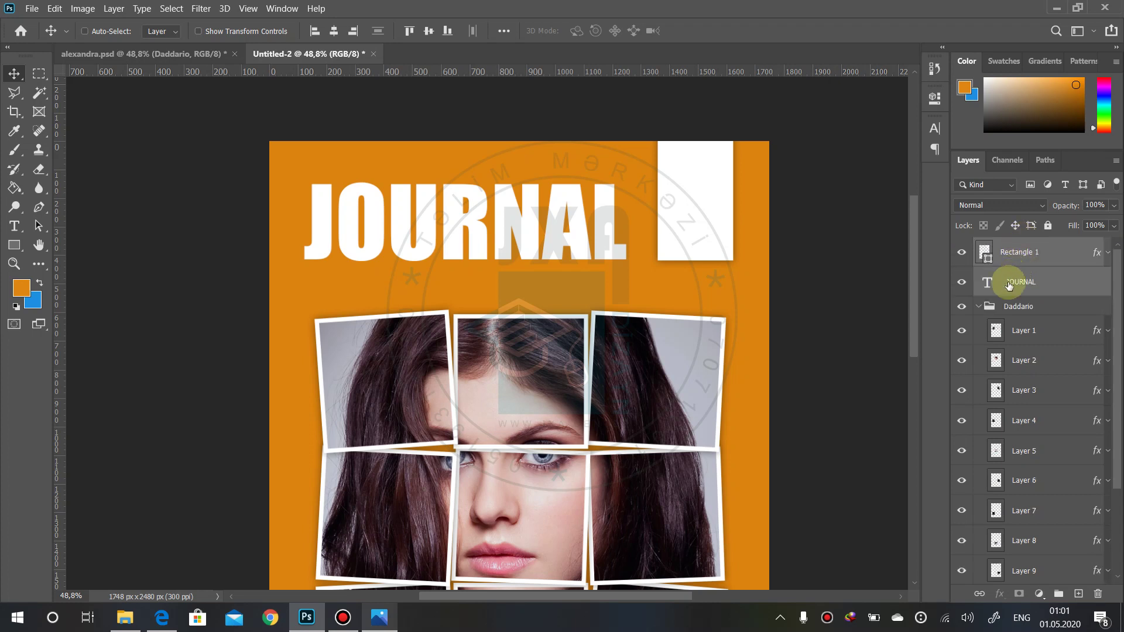
left_click(981, 311)
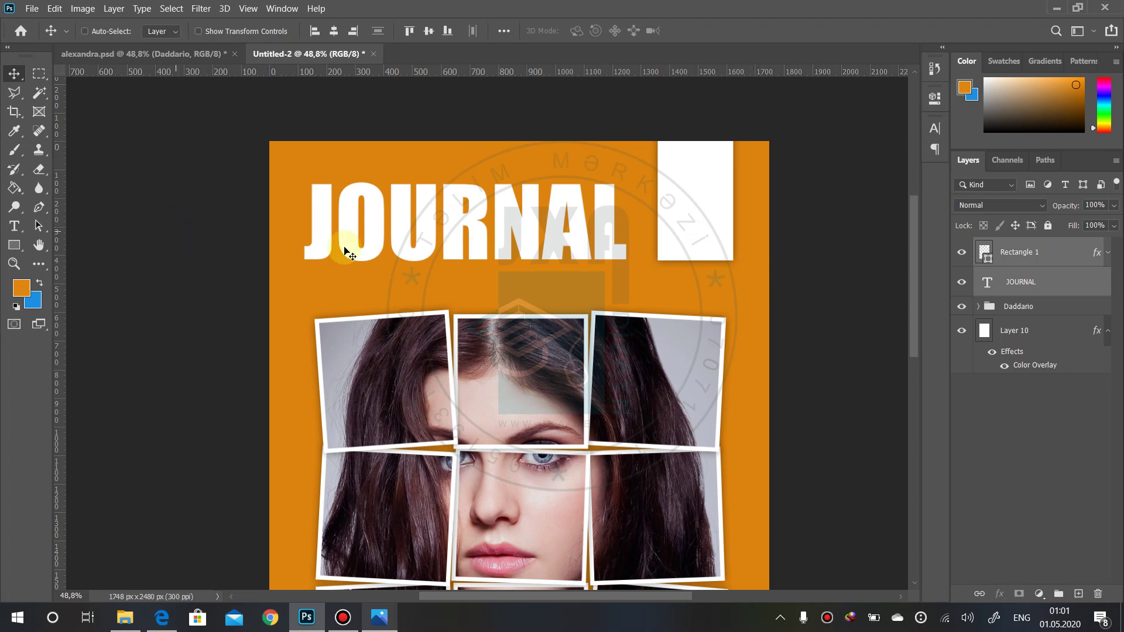
- Type BAKU 2020 as a new horizontal text layer near the cover top
left_click(14, 226)
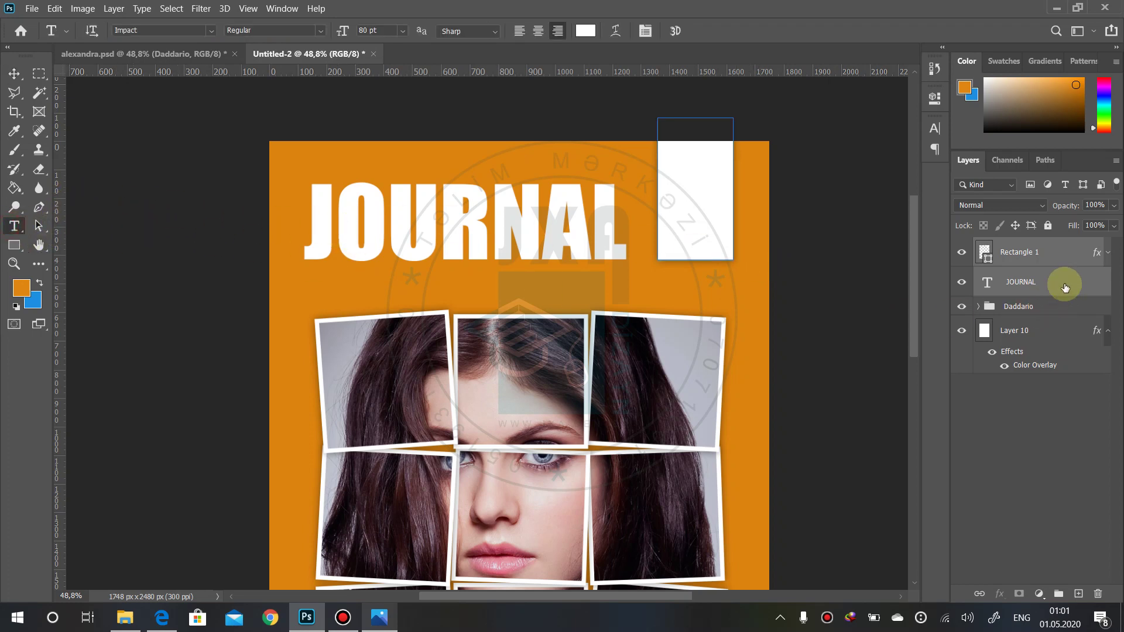
left_click(1030, 252)
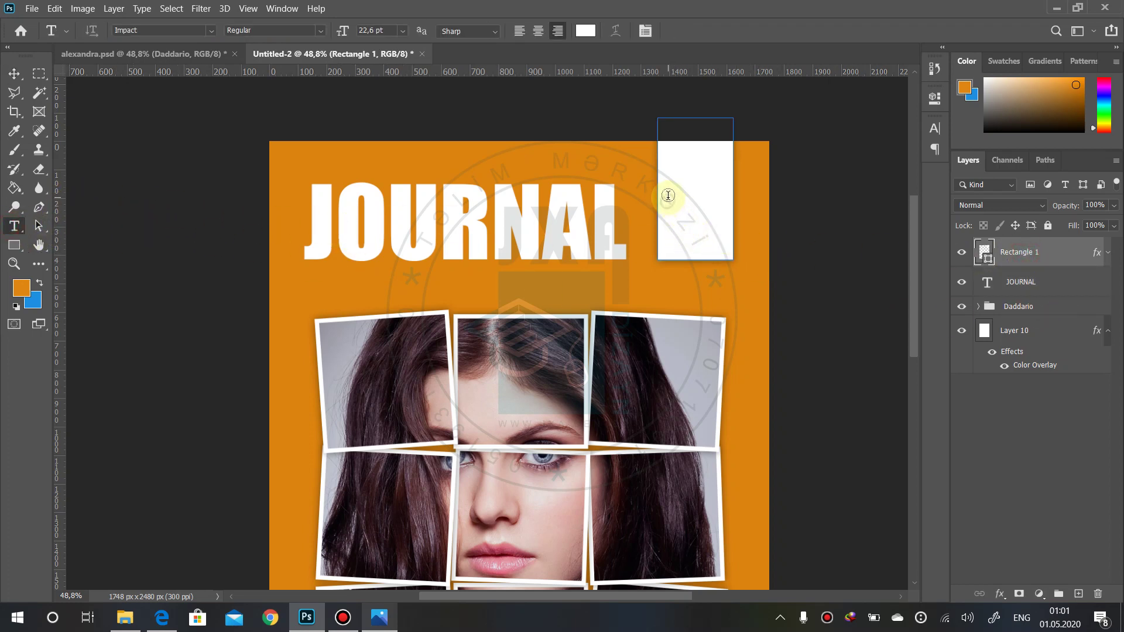
right_click(17, 225)
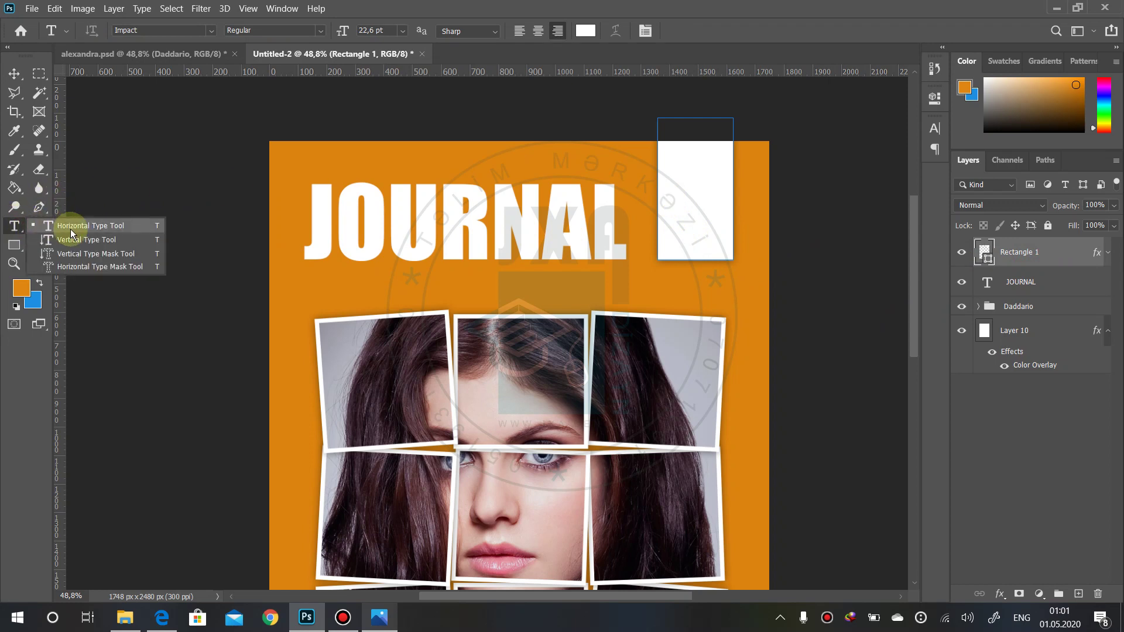
left_click(76, 223)
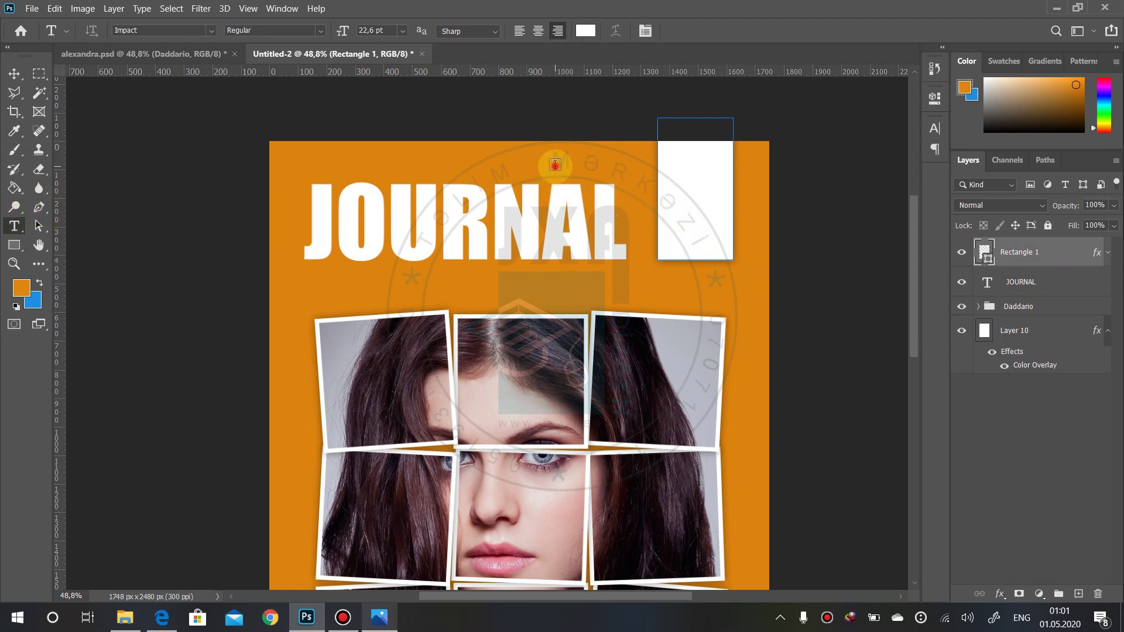
left_click(554, 165)
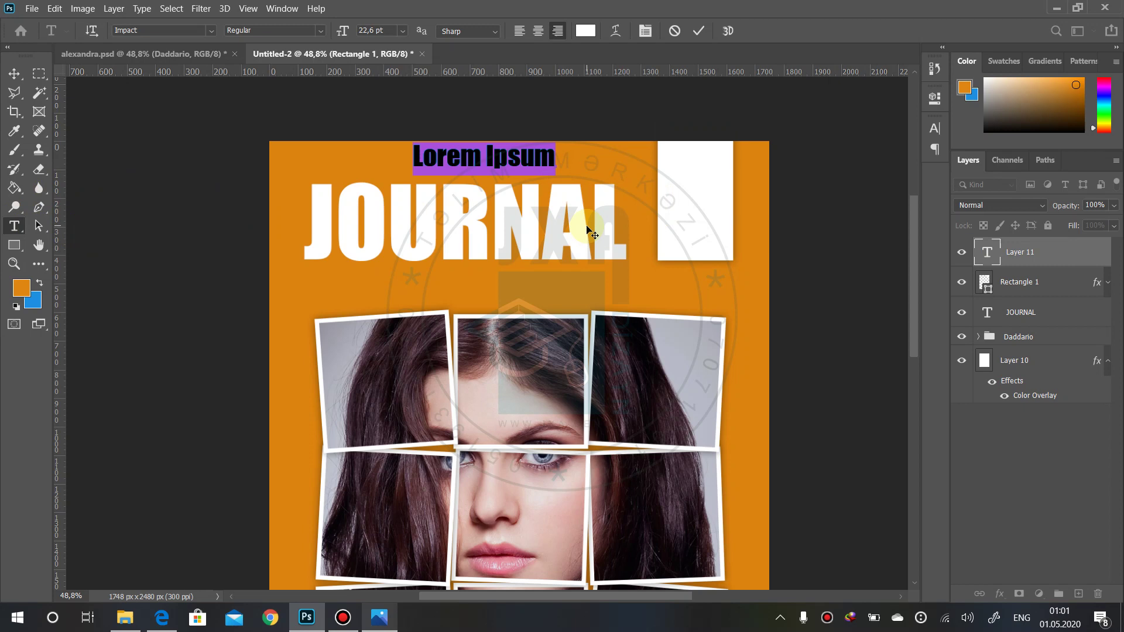
type("BAKU")
type("2020")
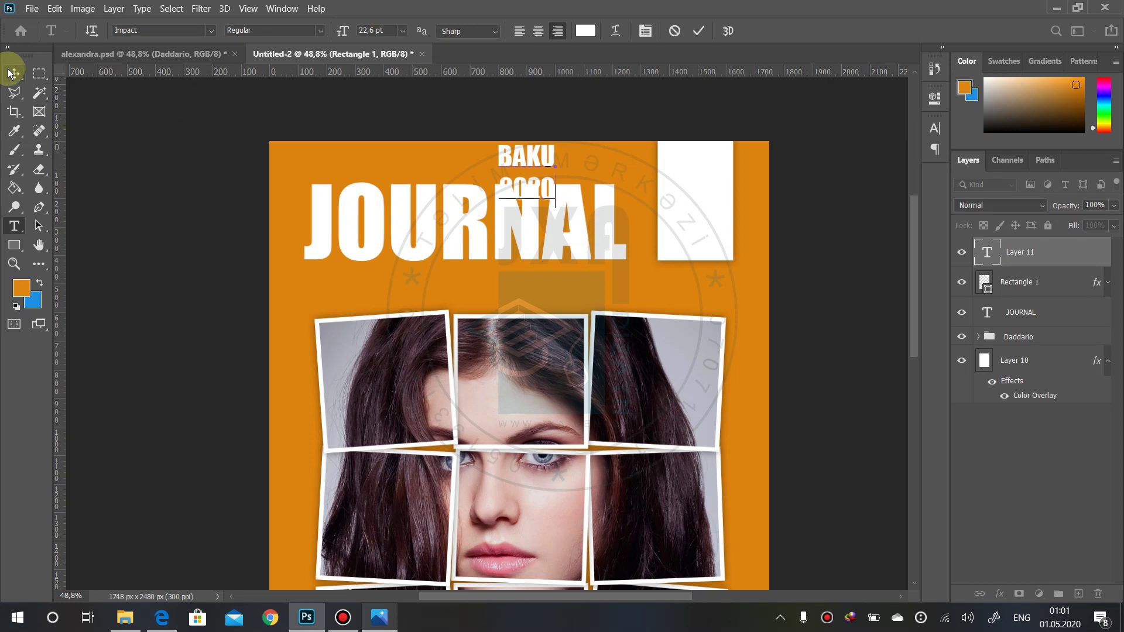
- Drag the BAKU 2020 text into the white box at the top-right
left_click(13, 72)
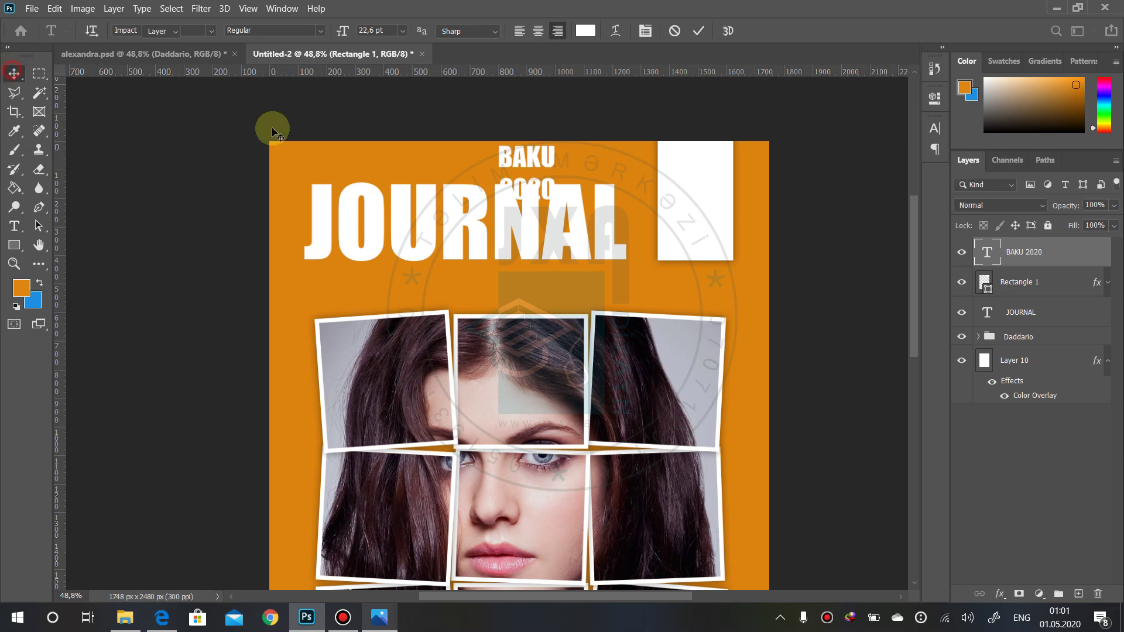
left_click_drag(497, 161, 559, 153)
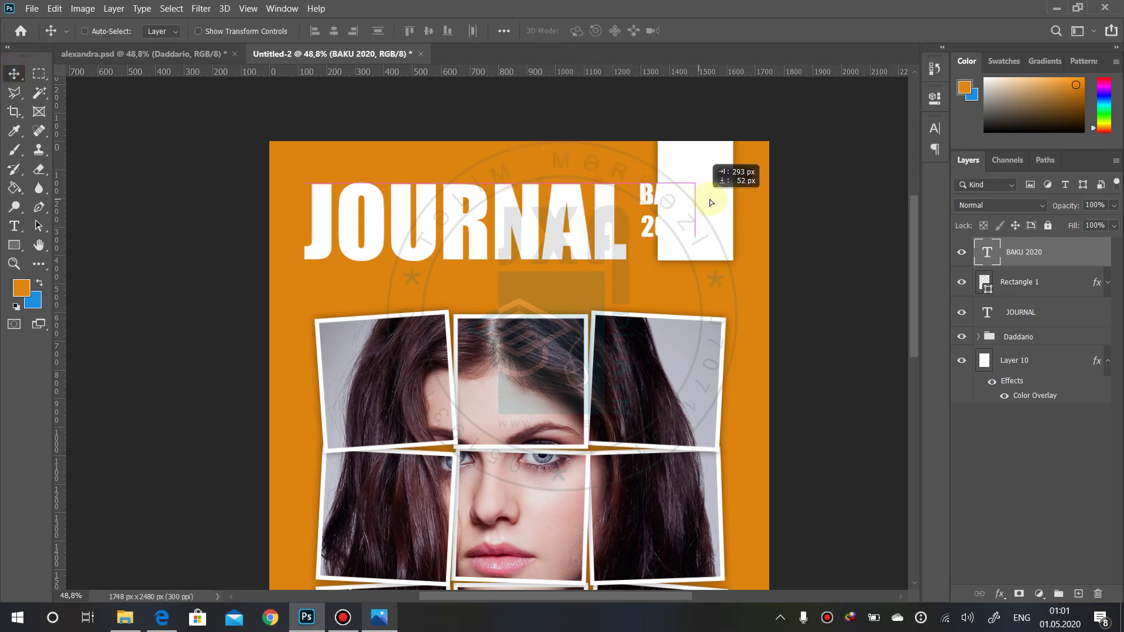
left_click_drag(700, 214, 714, 198)
- Colour BAKU 2020 with the cover's sampled orange and lower it in the box
left_click(934, 128)
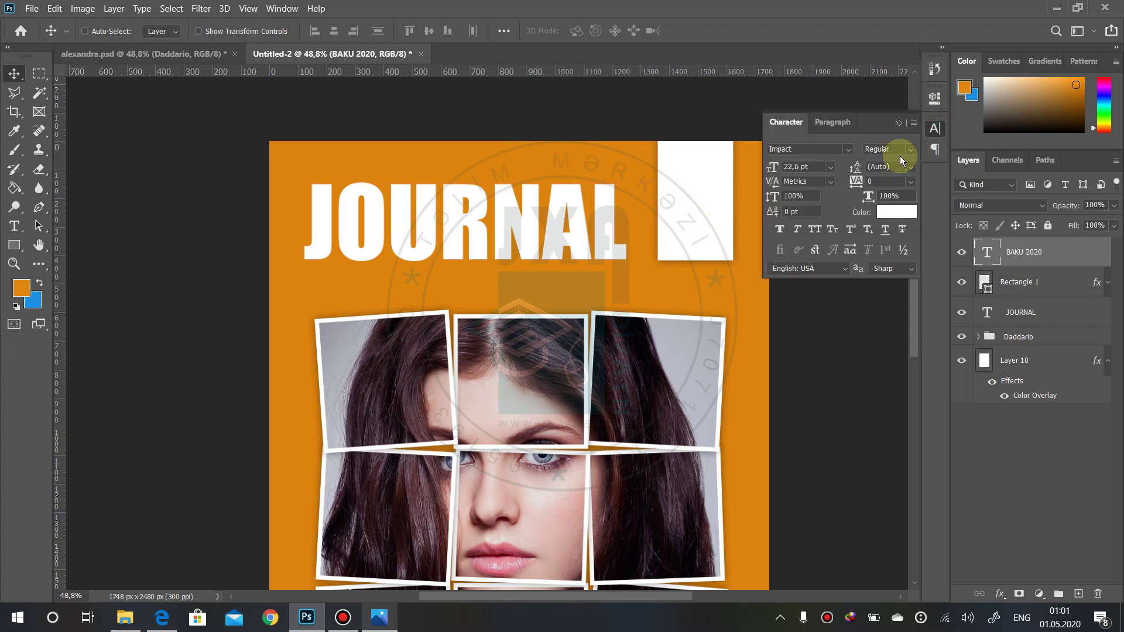
left_click(898, 212)
left_click(490, 154)
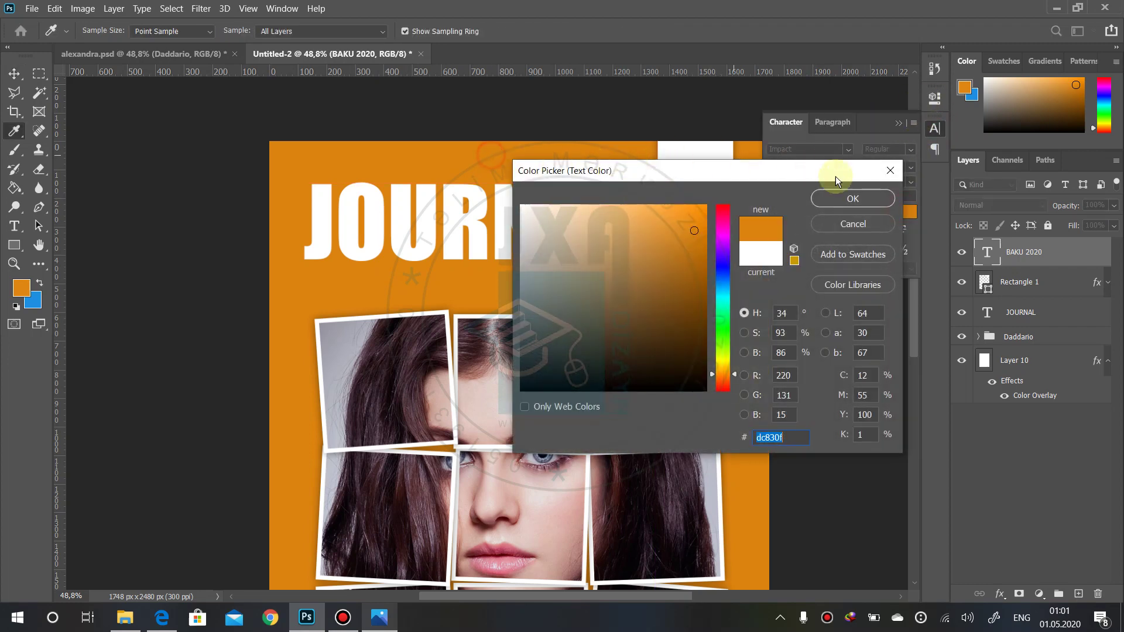
left_click(840, 197)
key("v")
left_click_drag(700, 229, 698, 233)
- Set the BAKU 2020 font size, trying 25 pt and settling on 24 pt
left_click(767, 168)
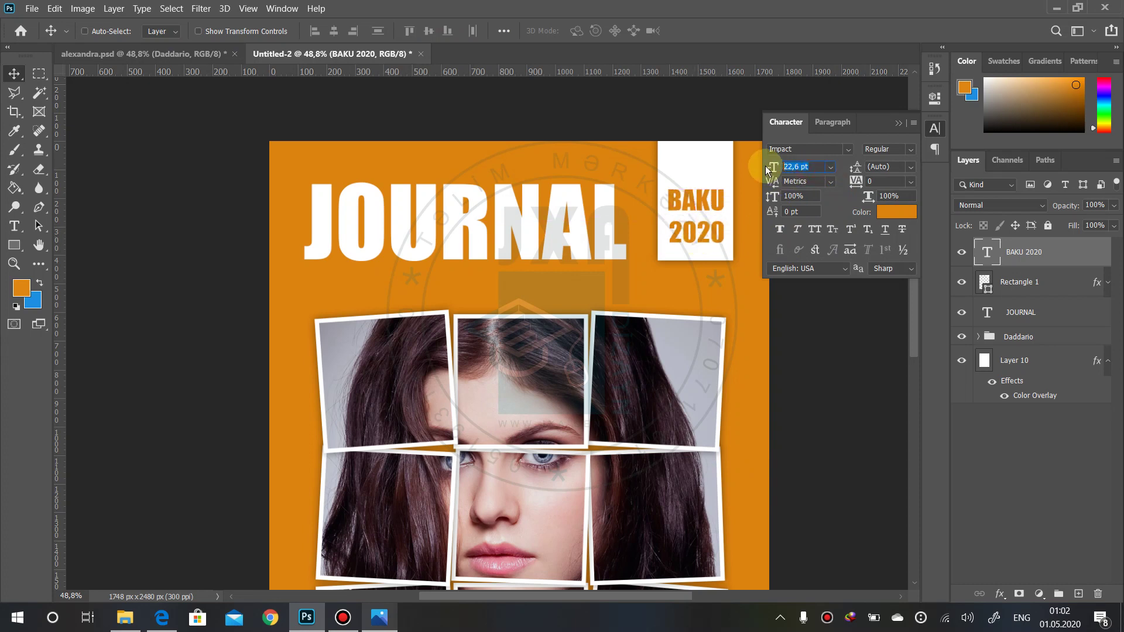
type("25")
key("Return")
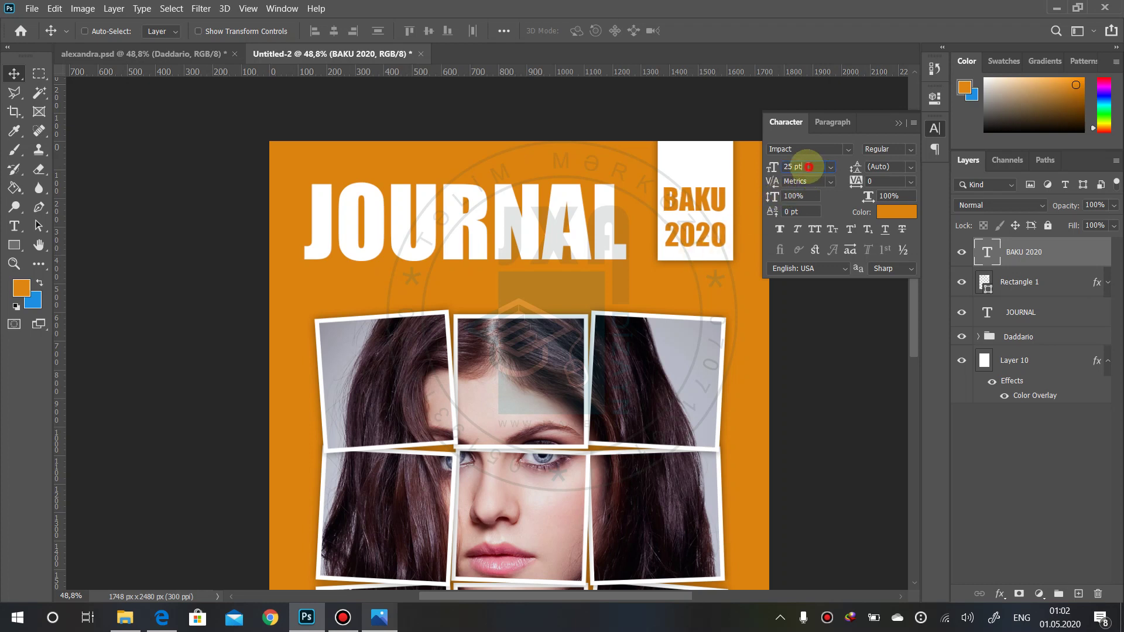
left_click(801, 168)
type("24")
key("Return")
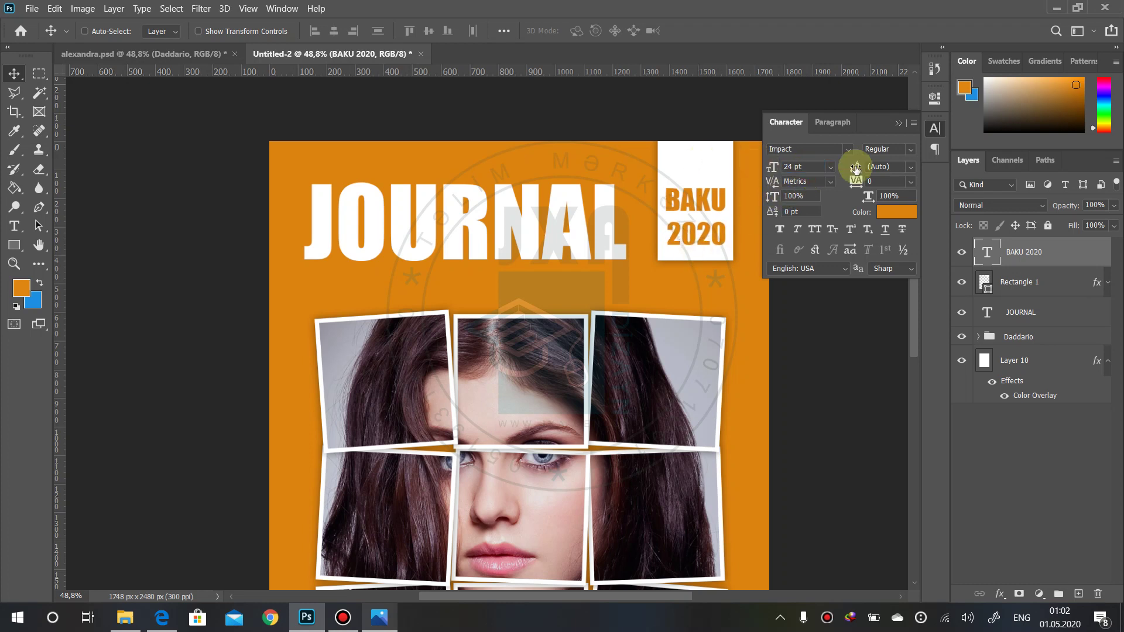
left_click(935, 130)
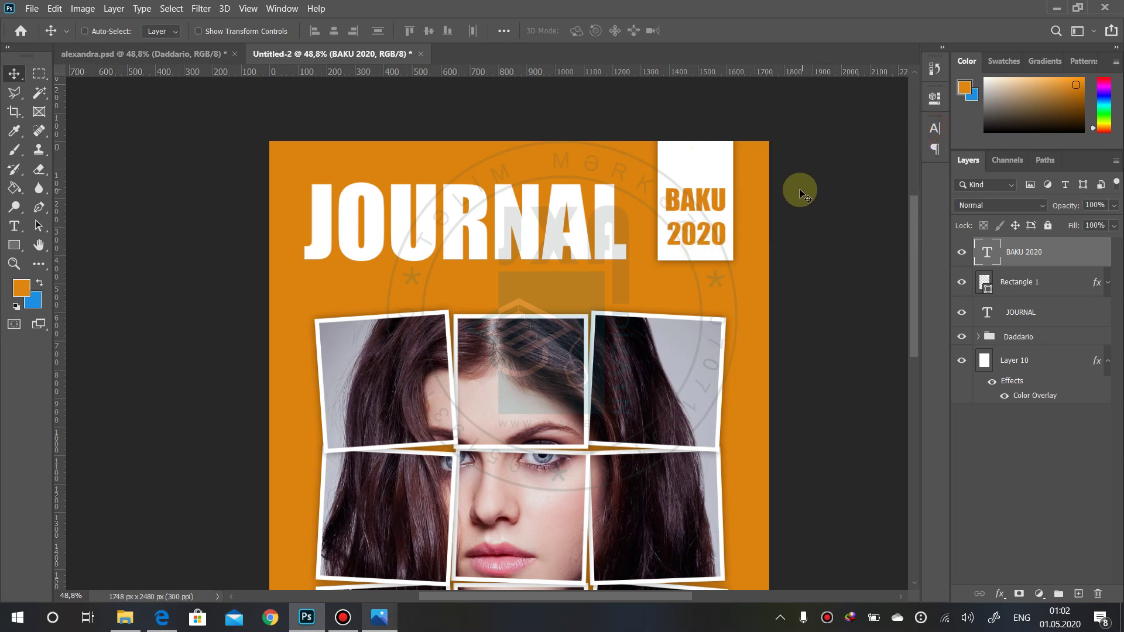
- Resize the white rectangle slightly to fit the text, then reselect the BAKU 2020 layer
right_click(704, 165)
left_click(736, 171)
key("ctrl+t")
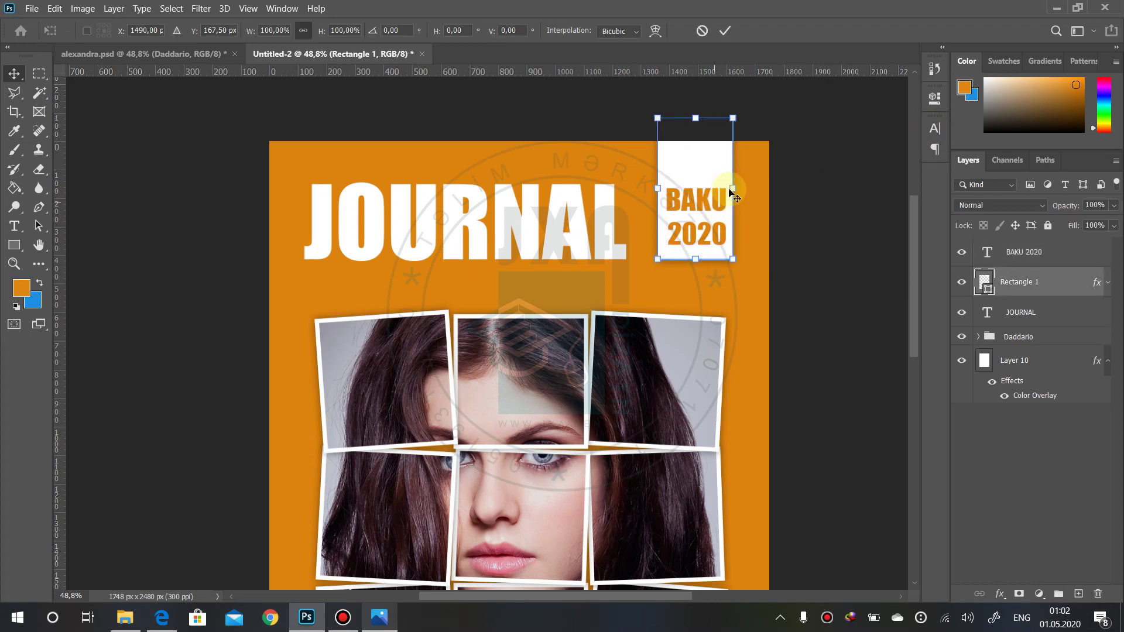
left_click_drag(732, 187, 734, 186)
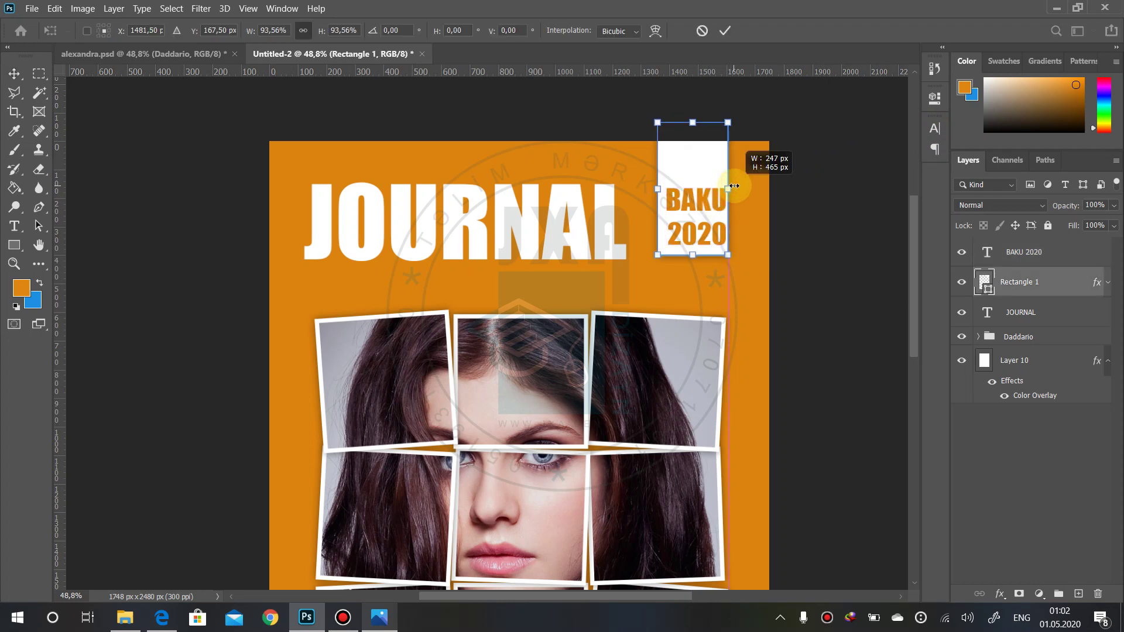
left_click_drag(738, 190, 735, 190)
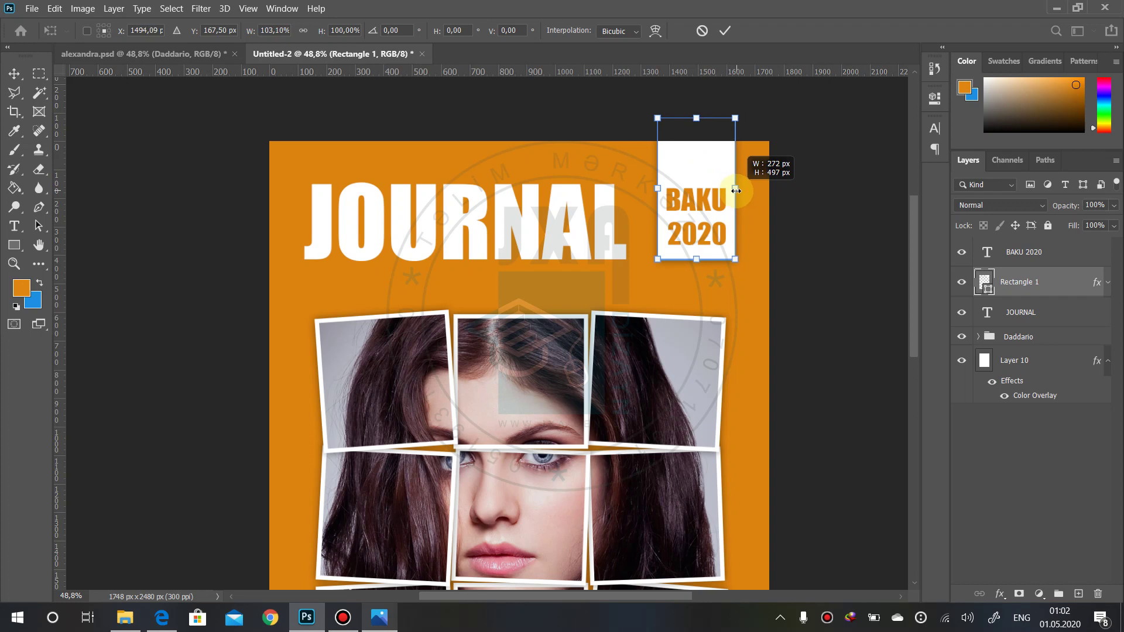
key("Return")
right_click(710, 213)
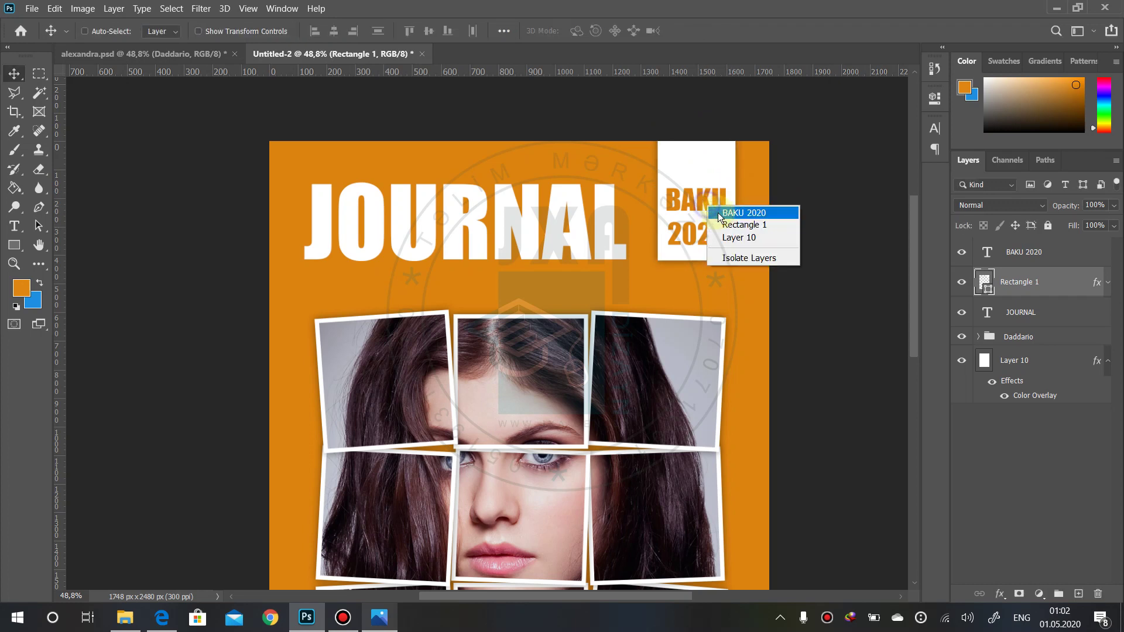
left_click(738, 211)
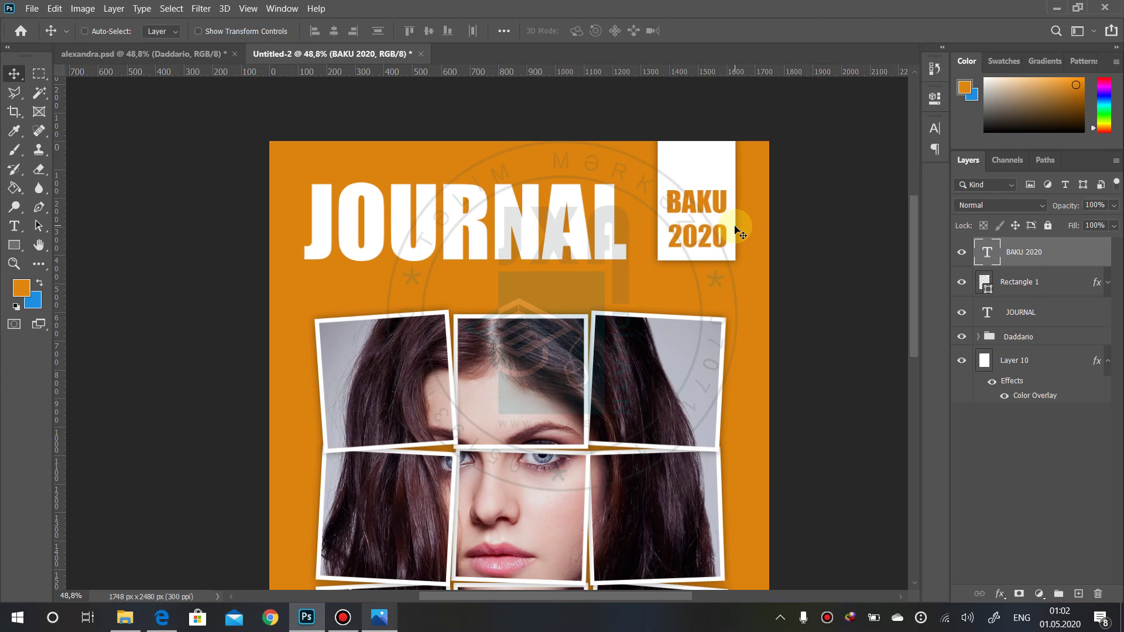
scroll(615, 316, "down", 3)
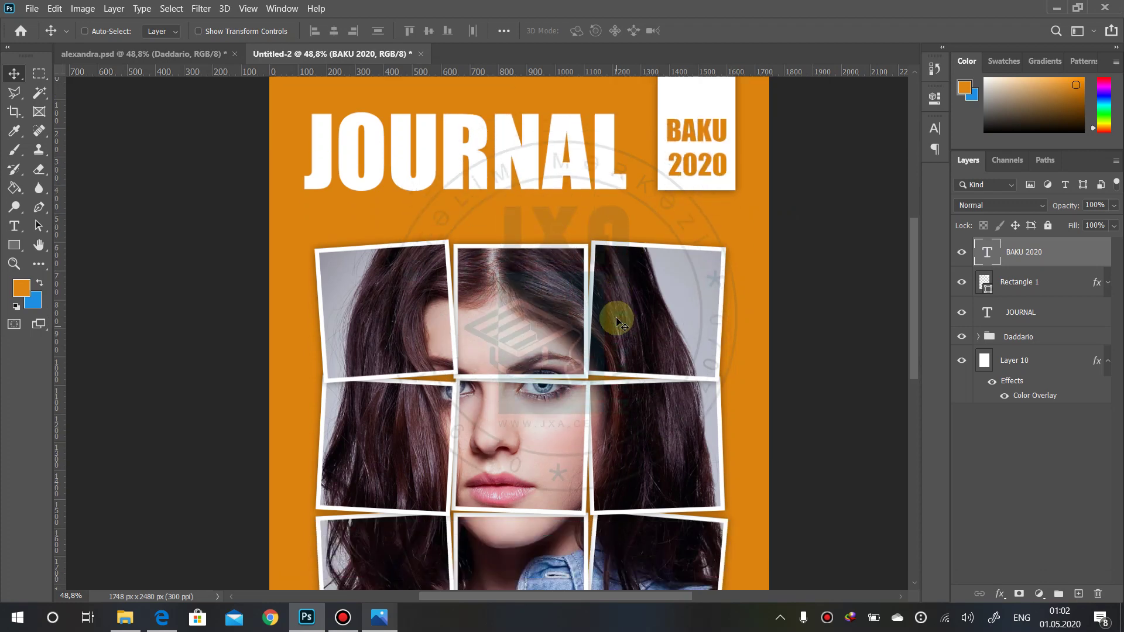
scroll(620, 322, "down", 4)
scroll(621, 322, "down", 3)
key("alt+Tab")
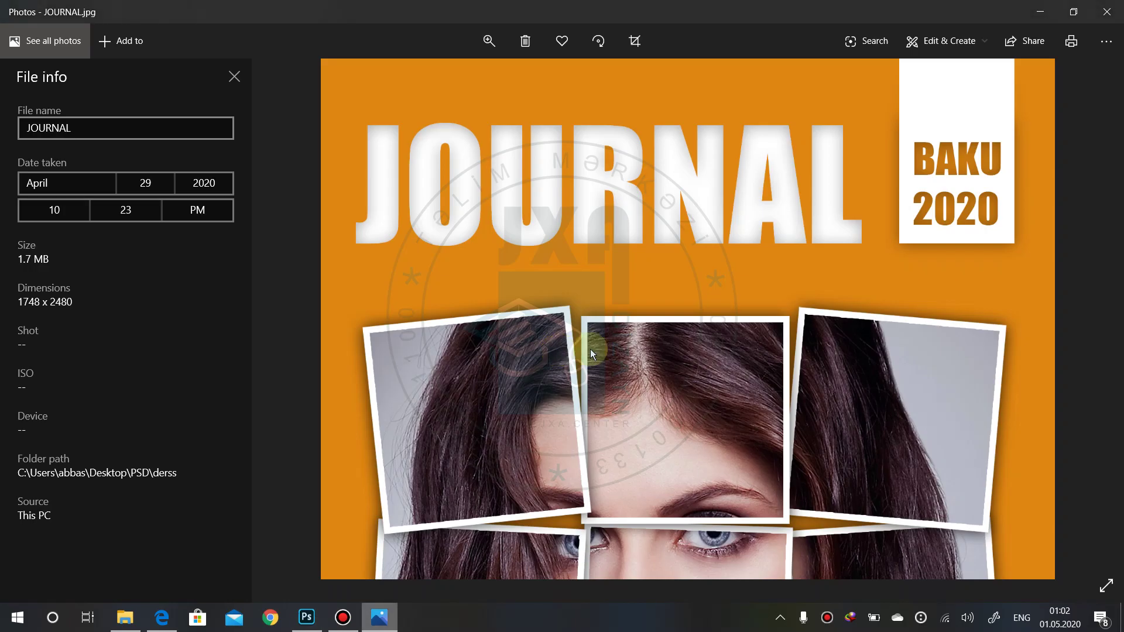
scroll(646, 339, "down", 1)
scroll(640, 361, "down", 3)
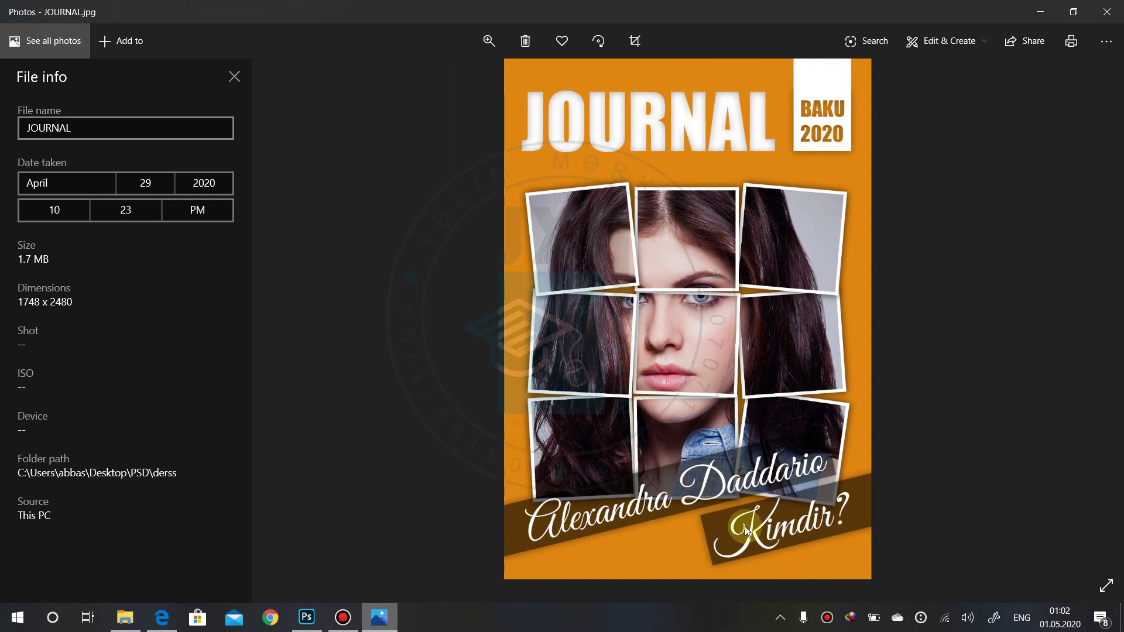
key("alt+Tab")
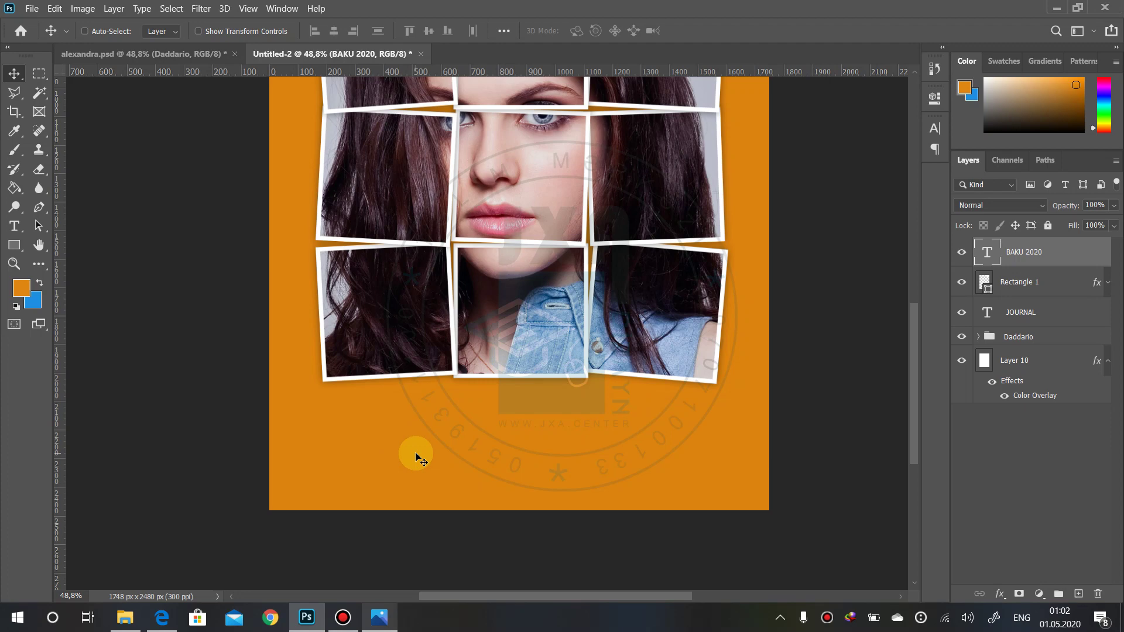
- Go to fontlar.info in Microsoft Edge
left_click(161, 617)
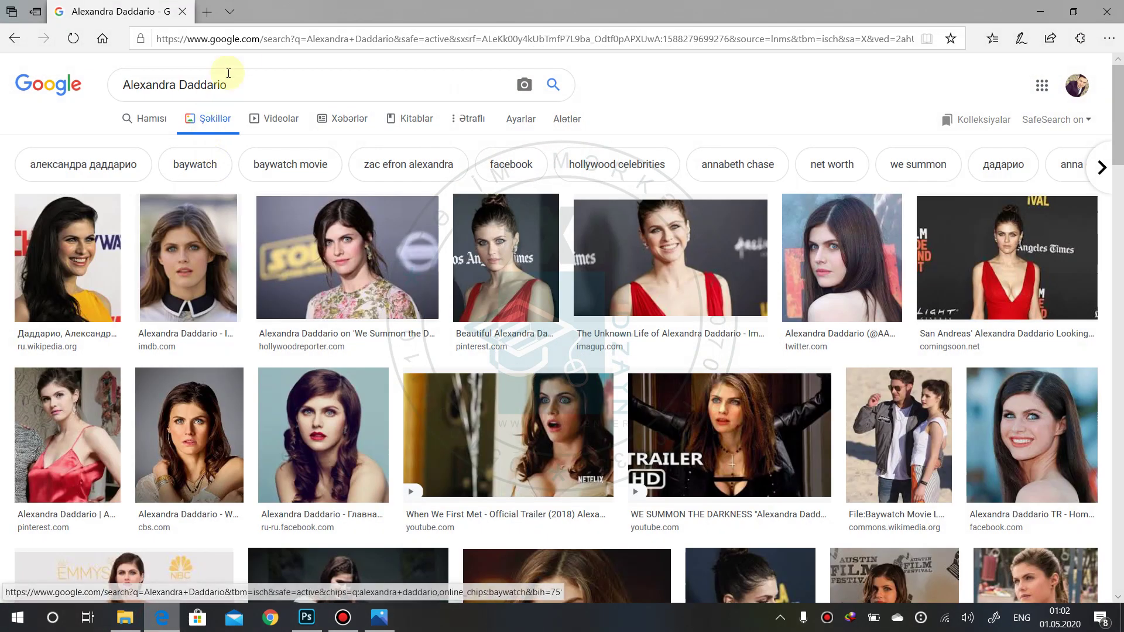
left_click(250, 37)
type("font")
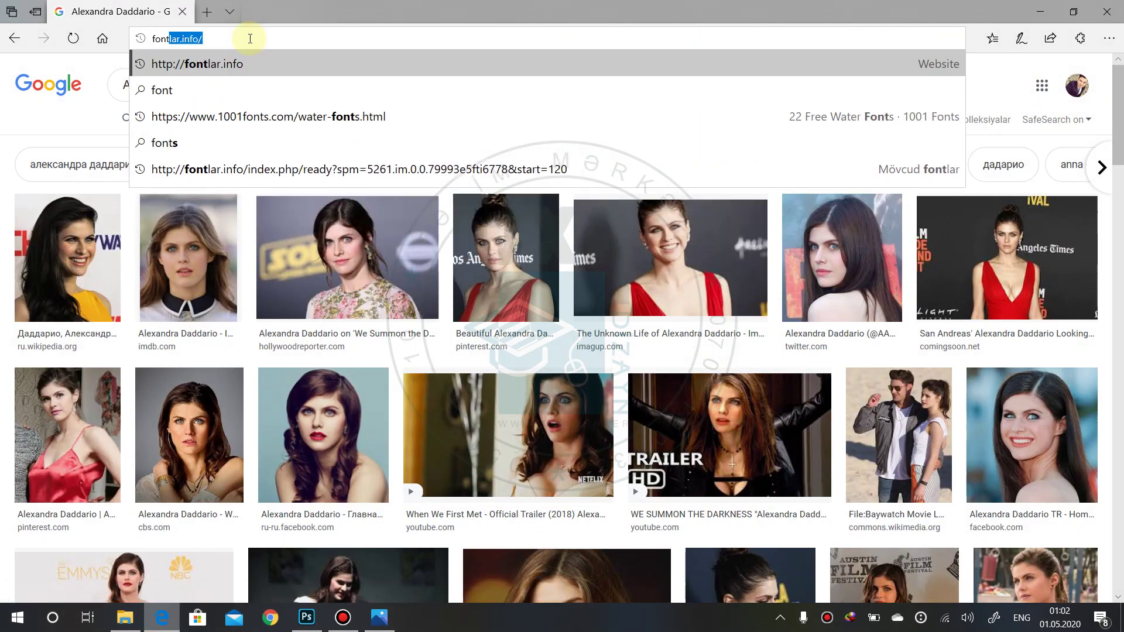
type("lar.info")
key("Return")
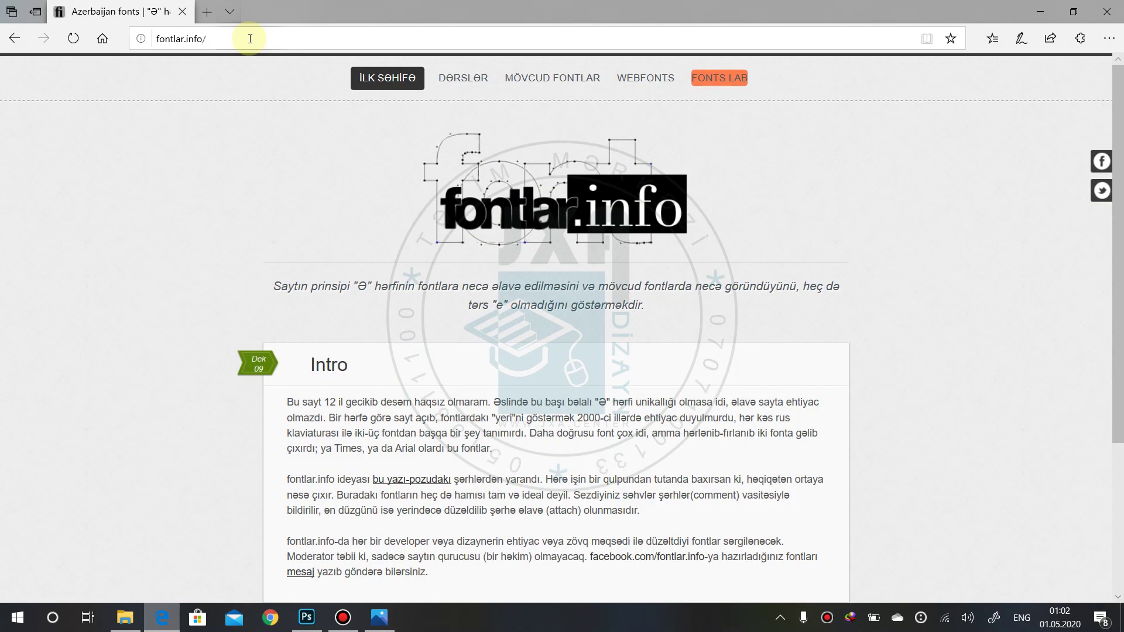
- Open the MÖVCUD FONTLAR catalogue of available fonts
left_click(504, 79)
scroll(591, 240, "down", 7)
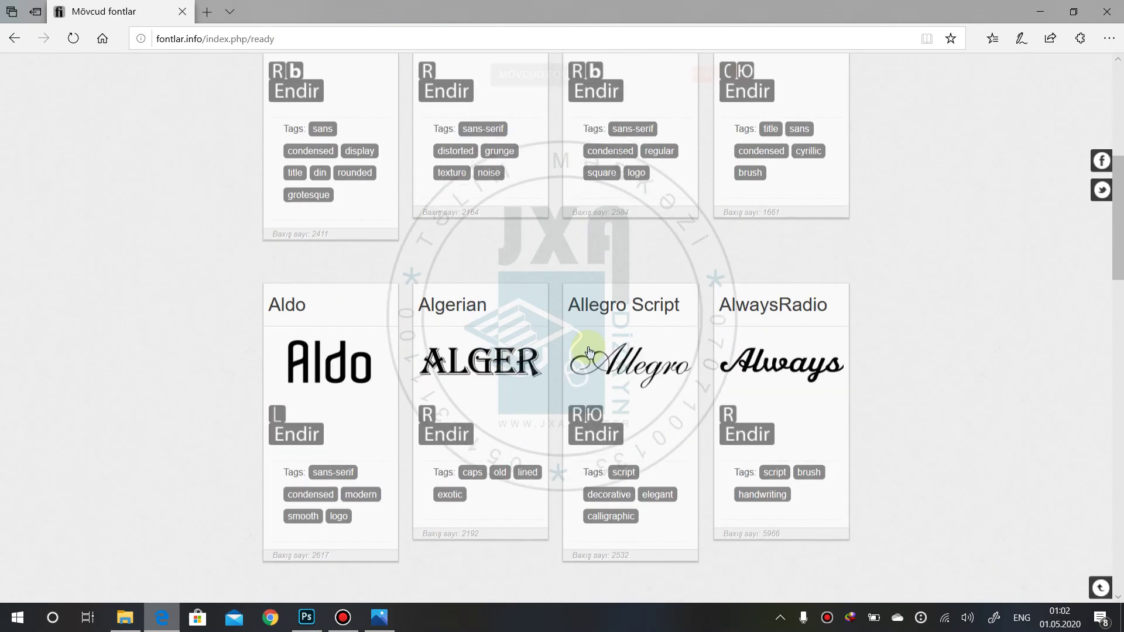
scroll(606, 330, "down", 8)
scroll(606, 330, "up", 4)
scroll(609, 324, "up", 3)
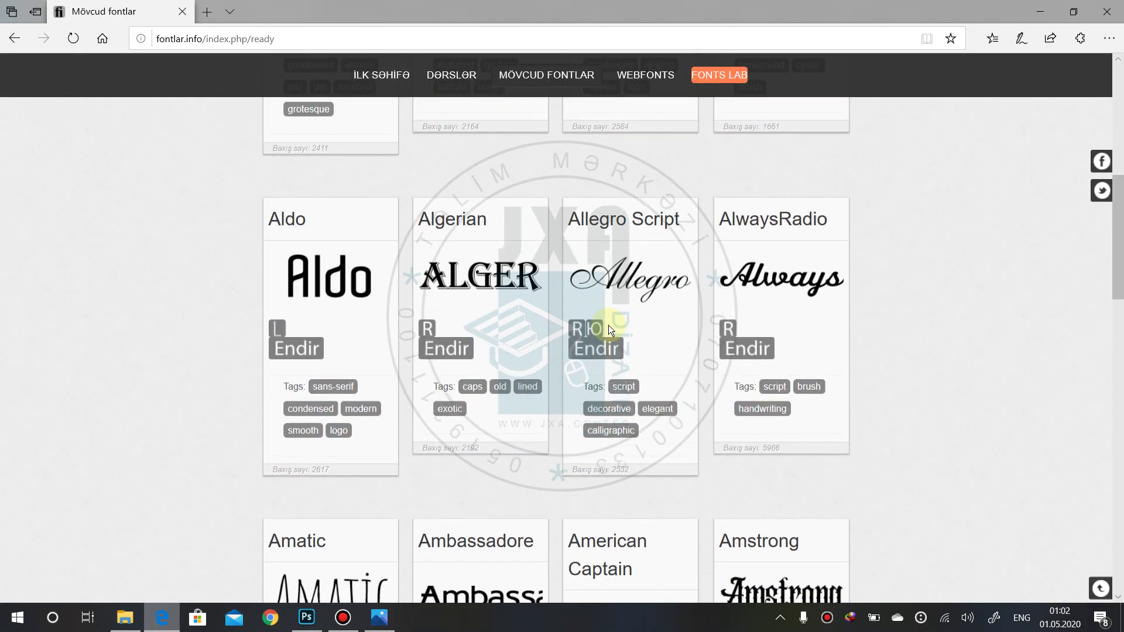
left_click(611, 355)
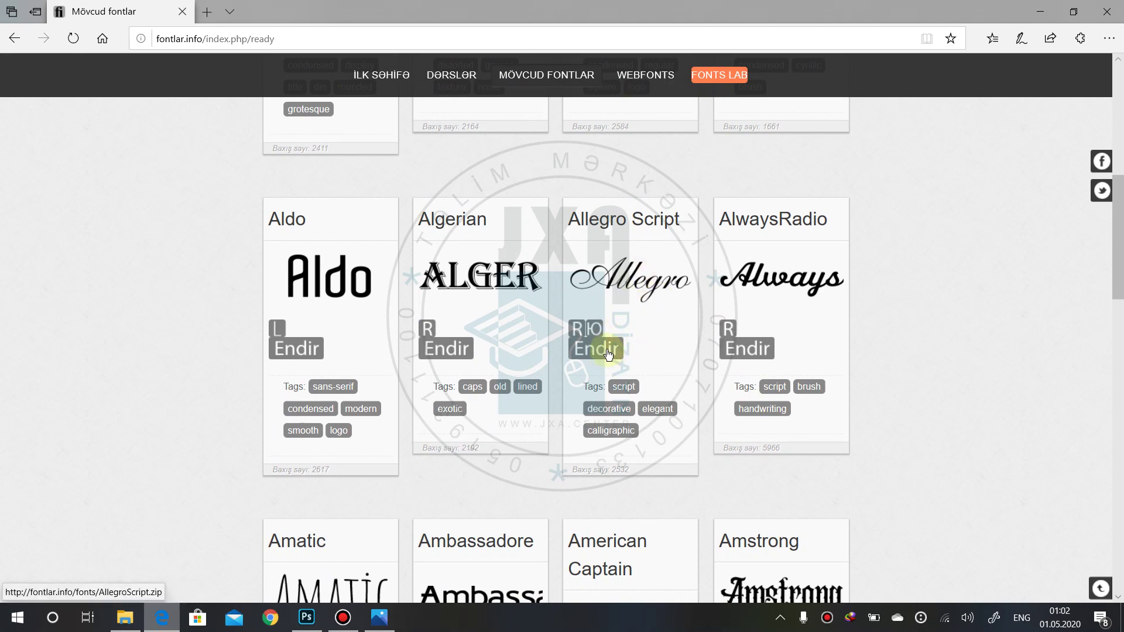
- Scroll the 244-font list down to the Allegro Script card
scroll(591, 395, "down", 10)
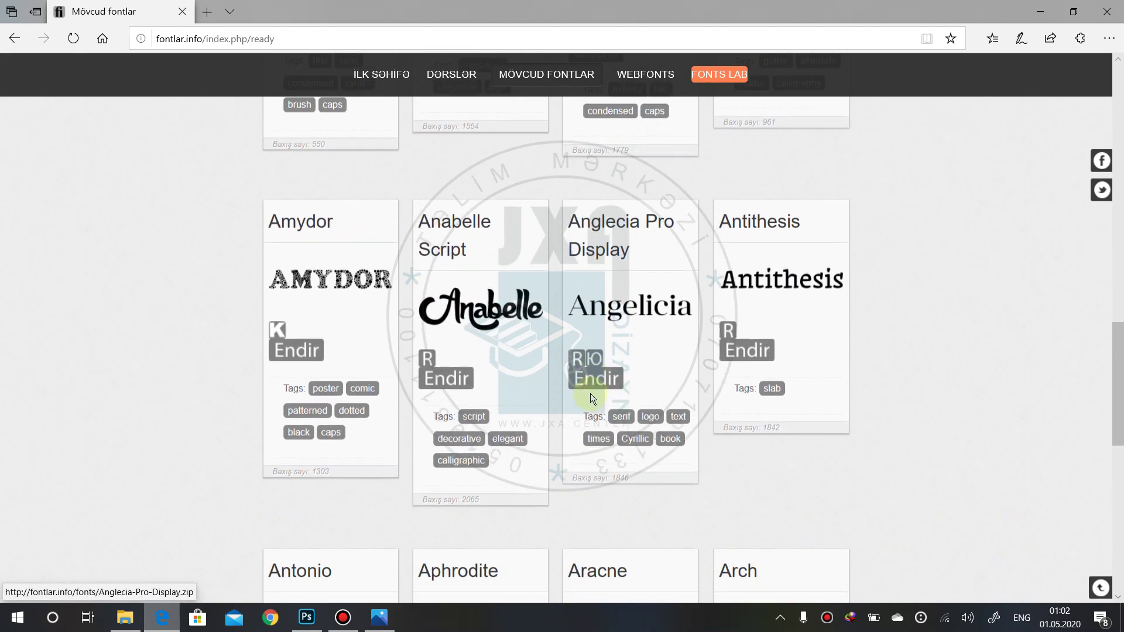
scroll(591, 395, "down", 4)
scroll(591, 398, "down", 6)
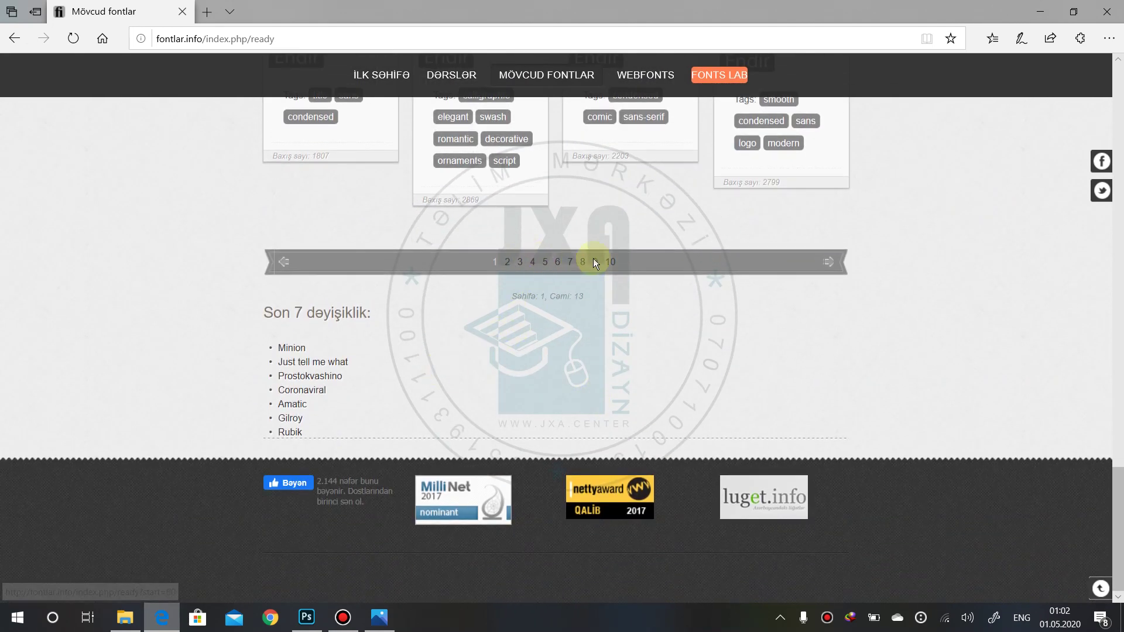
scroll(676, 256, "up", 7)
scroll(672, 255, "up", 6)
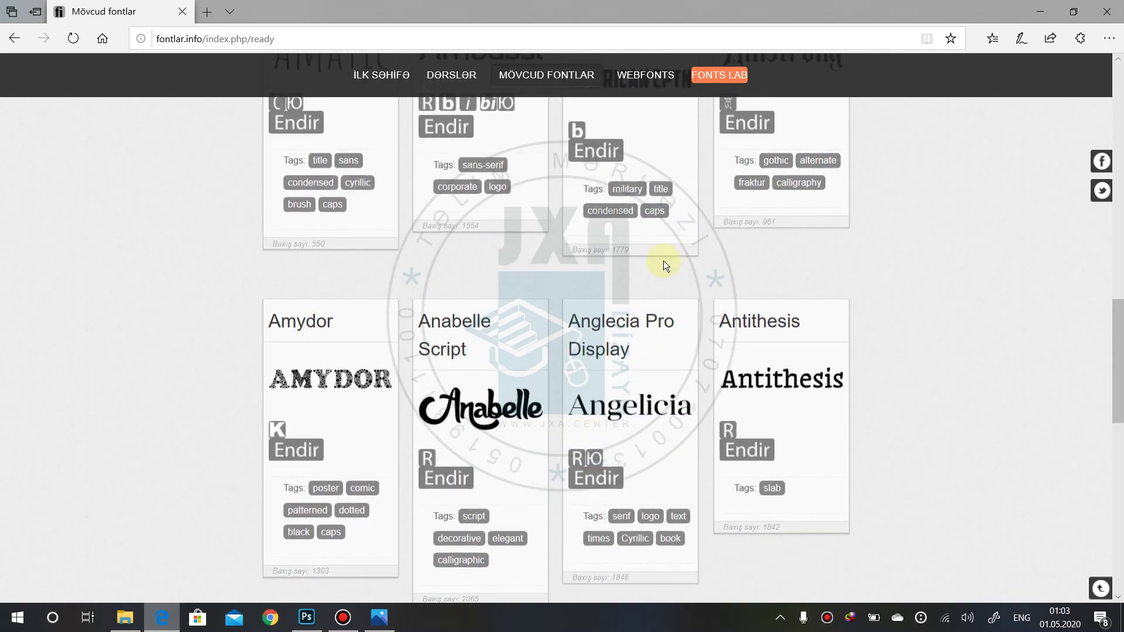
scroll(662, 261, "up", 6)
scroll(662, 261, "up", 5)
scroll(661, 261, "up", 3)
scroll(662, 261, "up", 4)
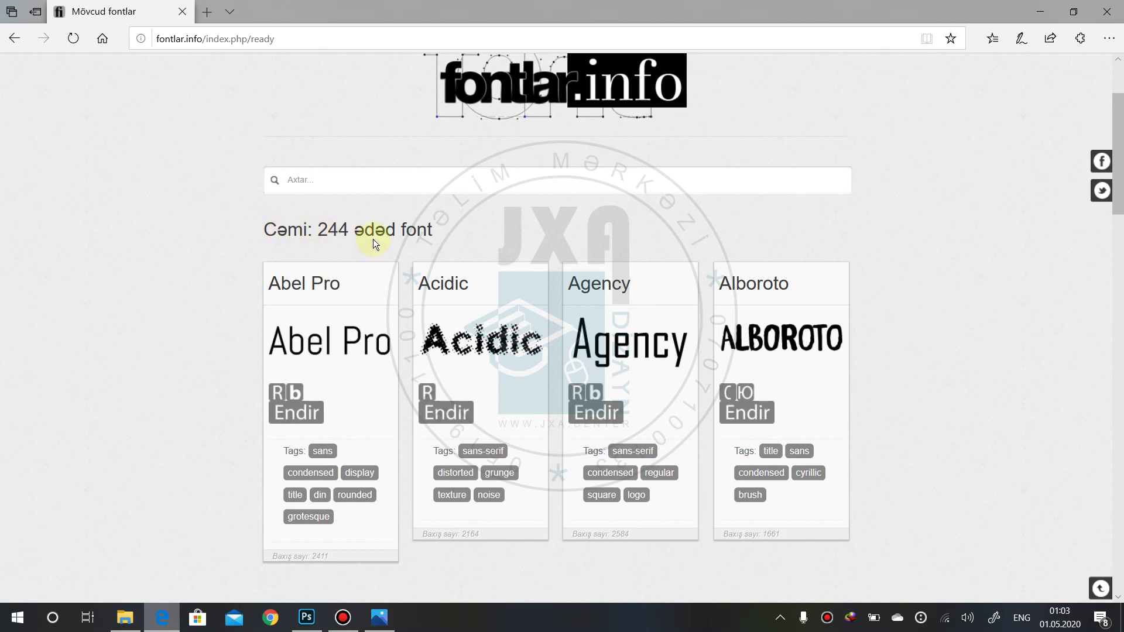
double_click(340, 228)
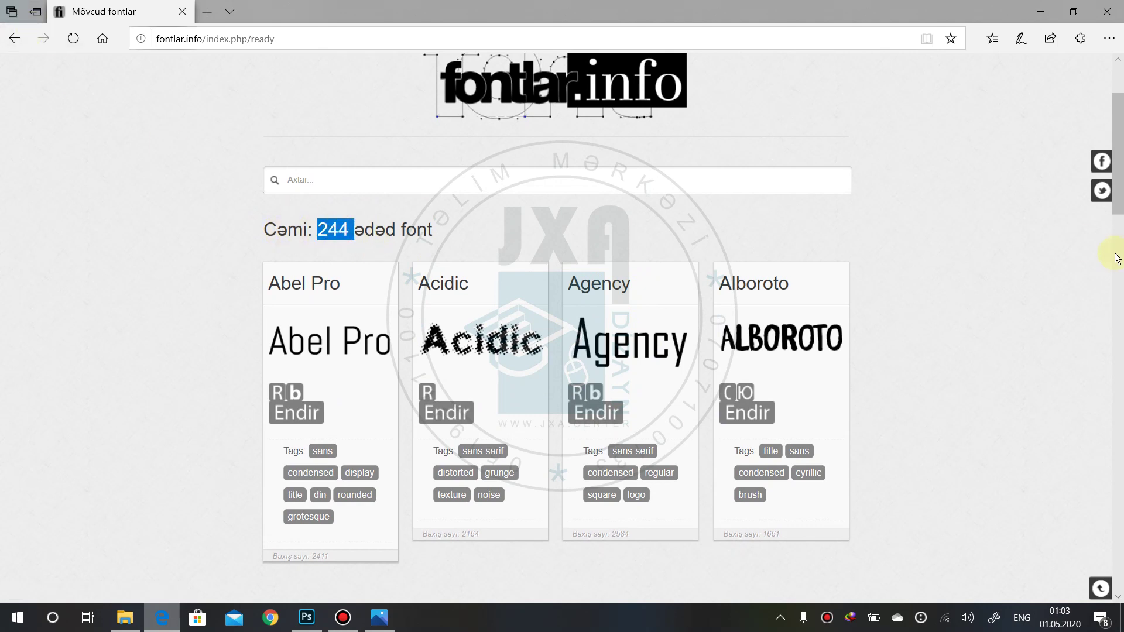
scroll(642, 310, "down", 5)
scroll(637, 312, "down", 3)
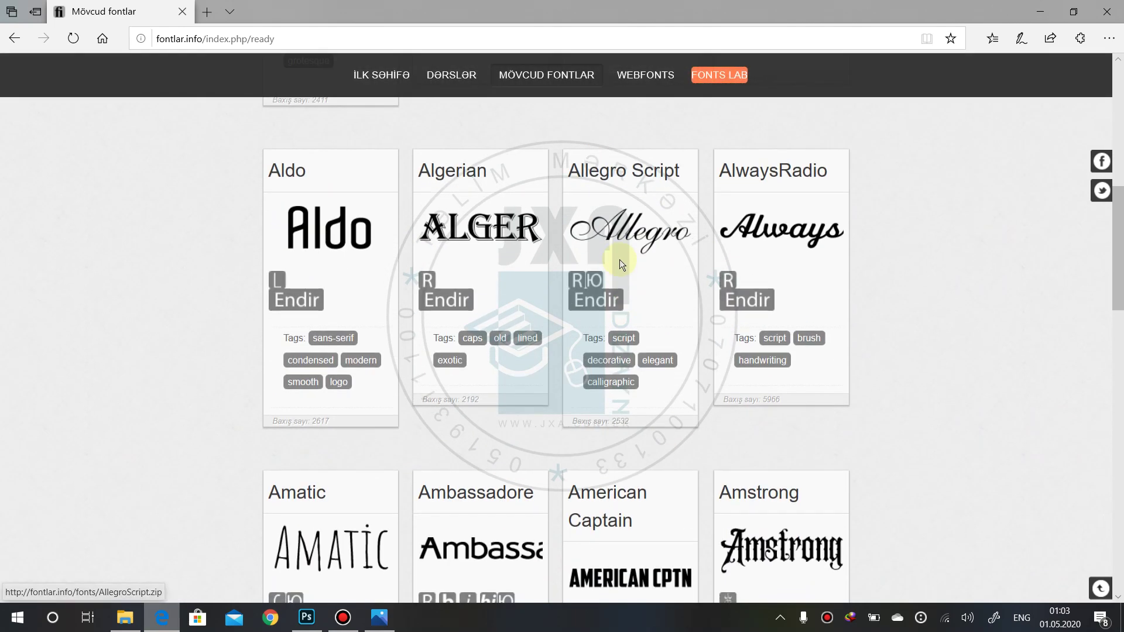
- Download the AllegroScript.zip font archive through the download manager
left_click(581, 302)
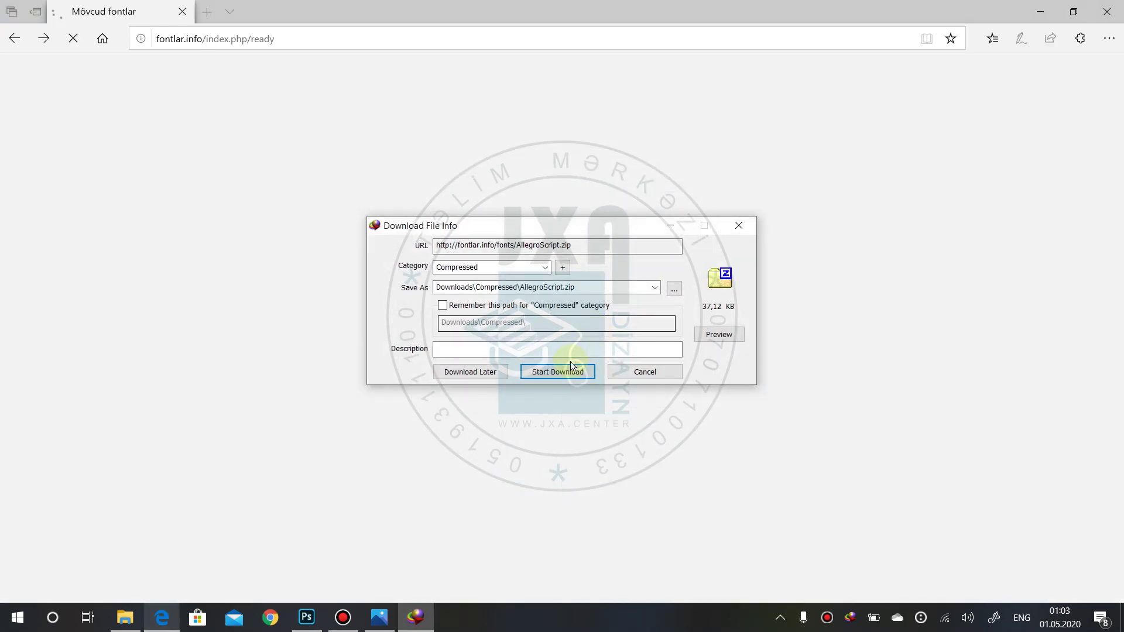
left_click(559, 372)
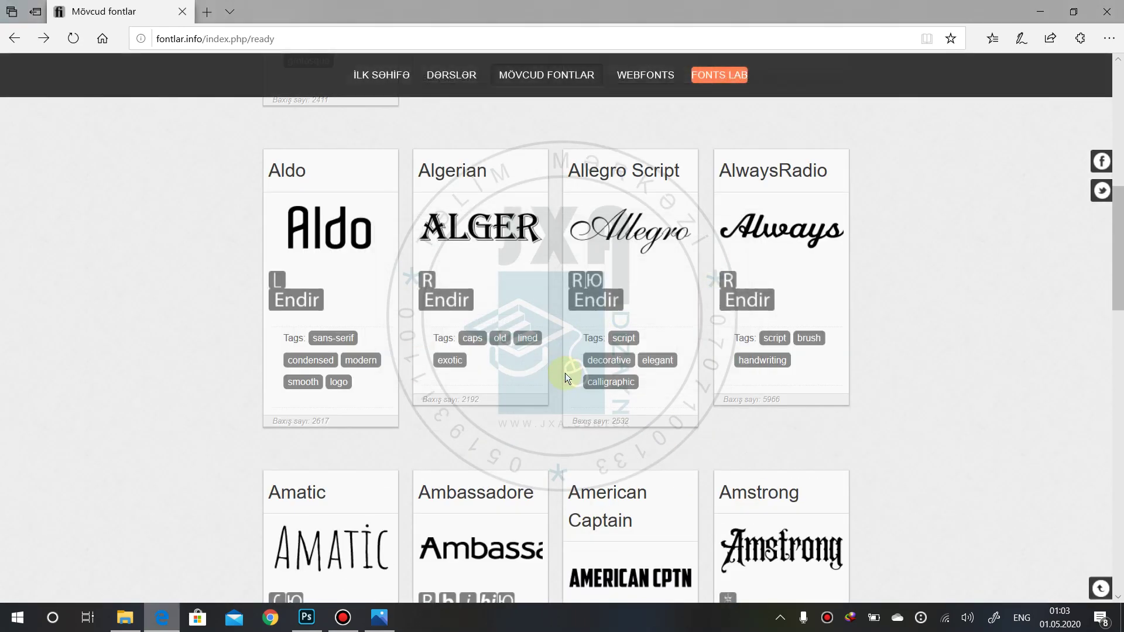
double_click(850, 618)
double_click(154, 330)
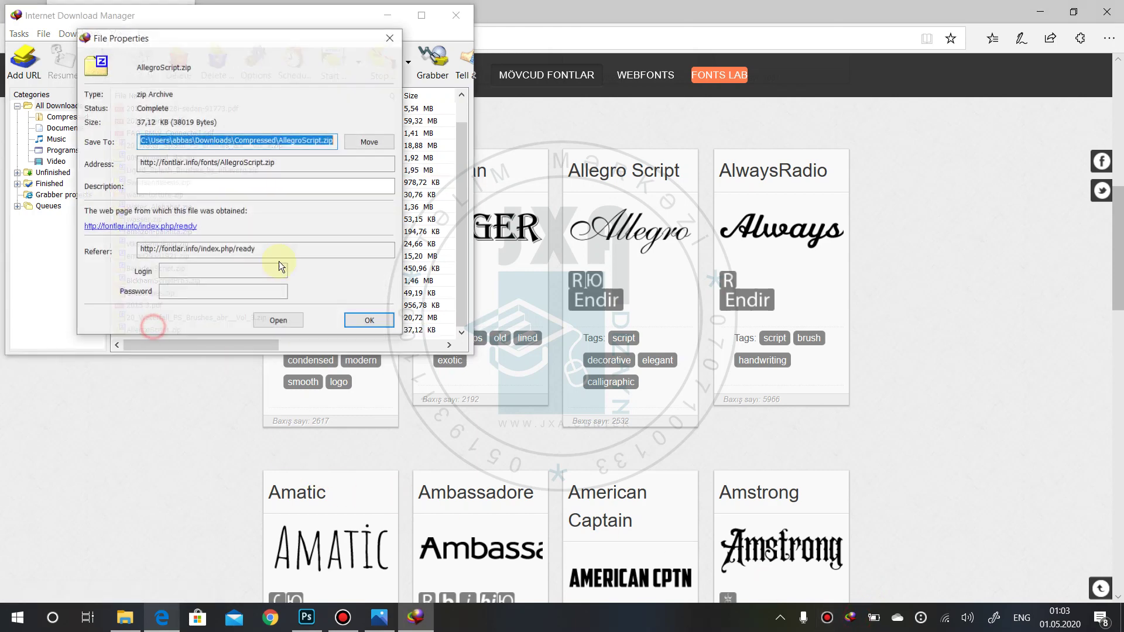
- Open AllegroScript.zip in 7-Zip and install the AllegroScript.otf font
left_click(278, 321)
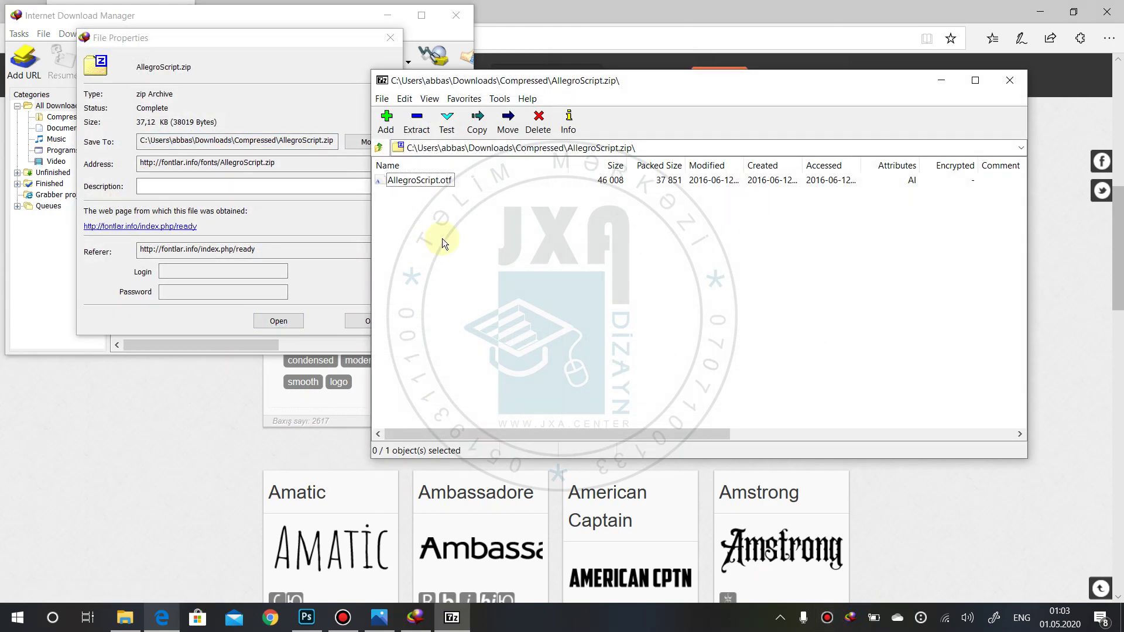
double_click(445, 181)
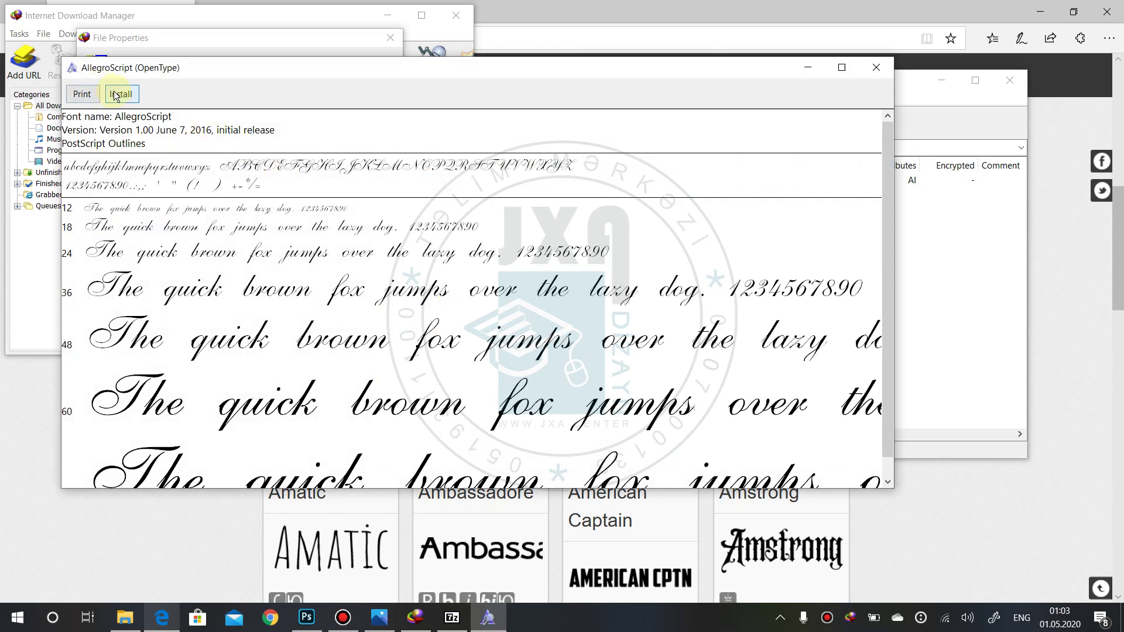
left_click(118, 95)
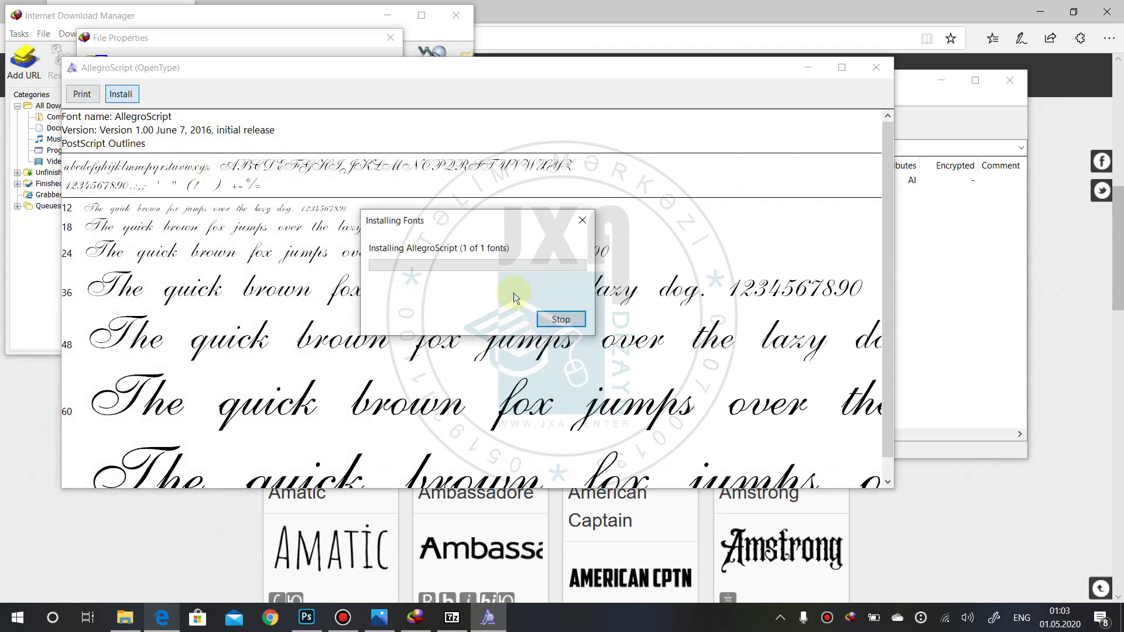
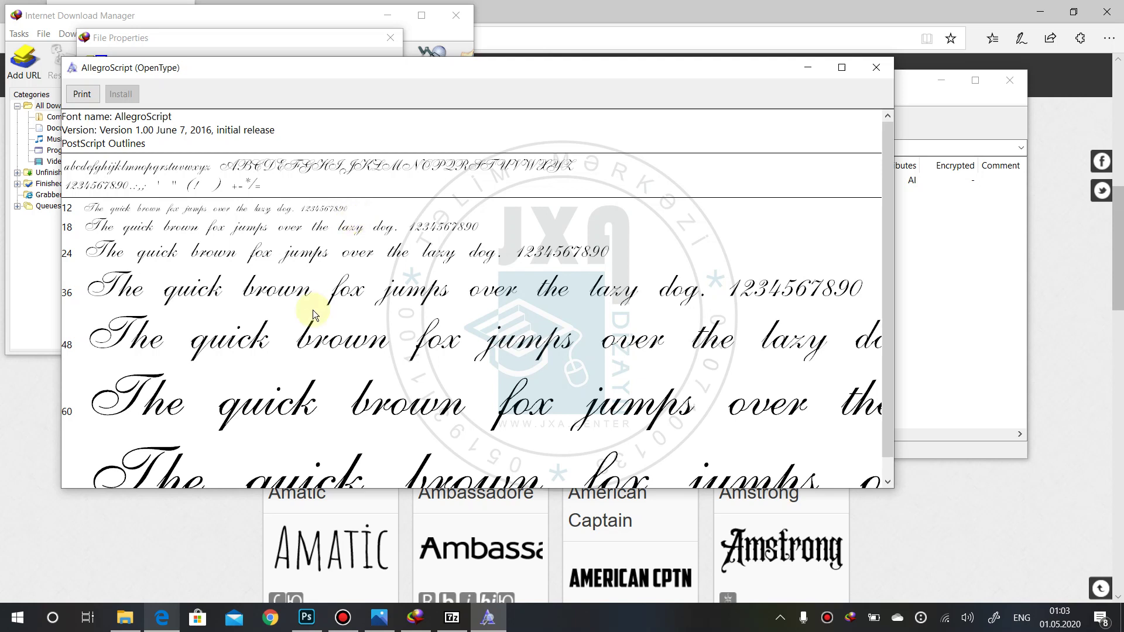
- Leave the AllegroScript font preview and return to the Photoshop cover design
left_click(315, 619)
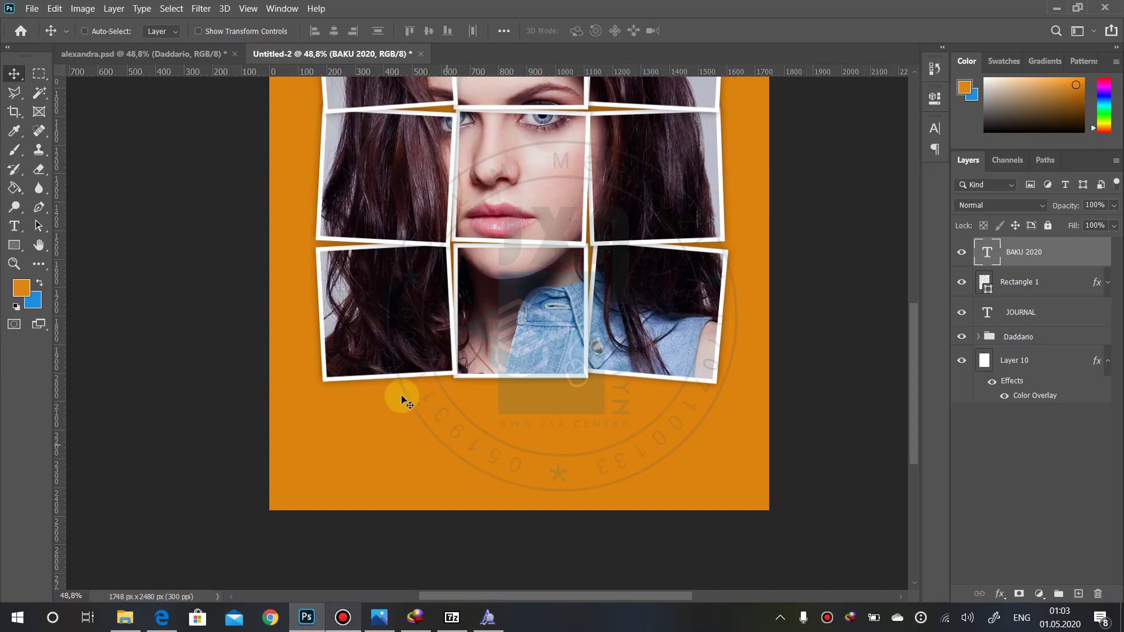
- Start a text box below the photo tiles and set its text colour to white
left_click(15, 226)
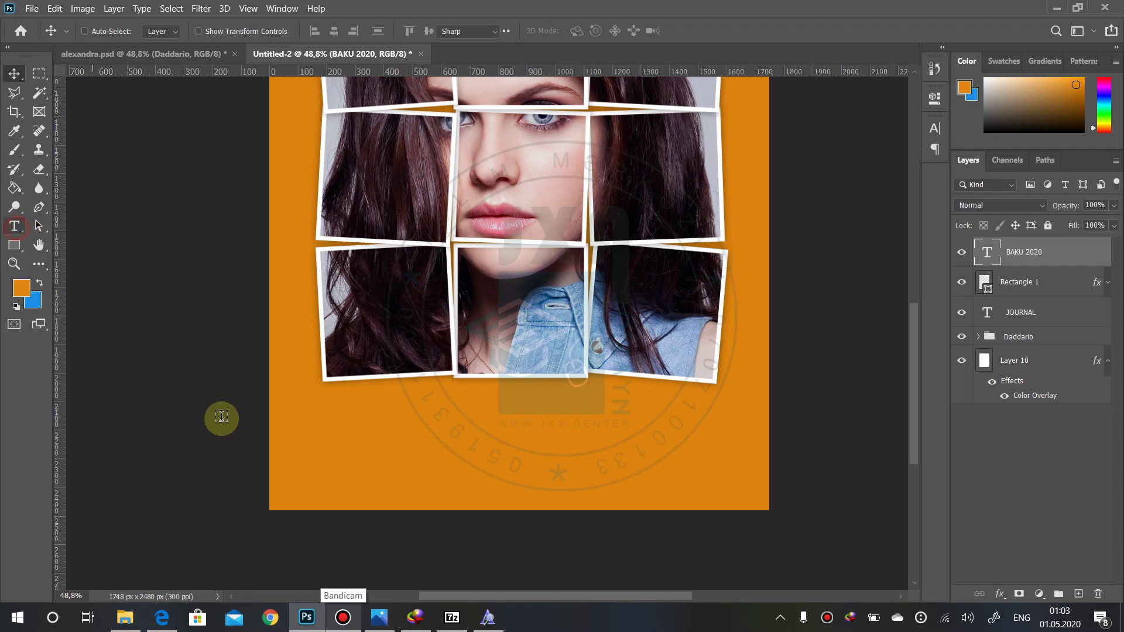
left_click(322, 419)
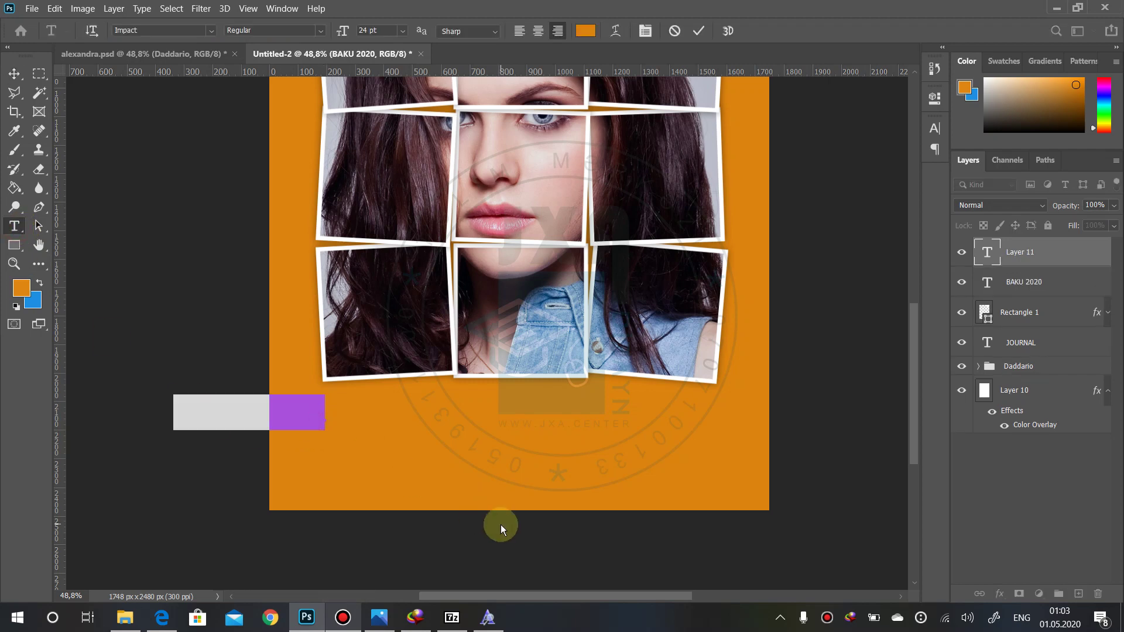
key("BackSpace")
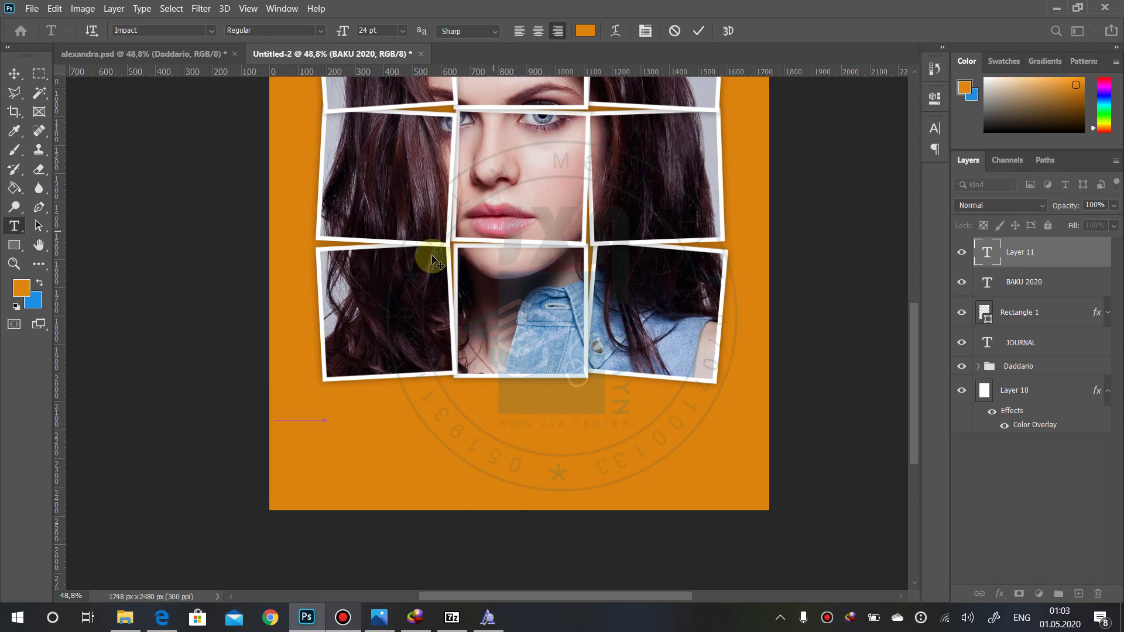
double_click(298, 404)
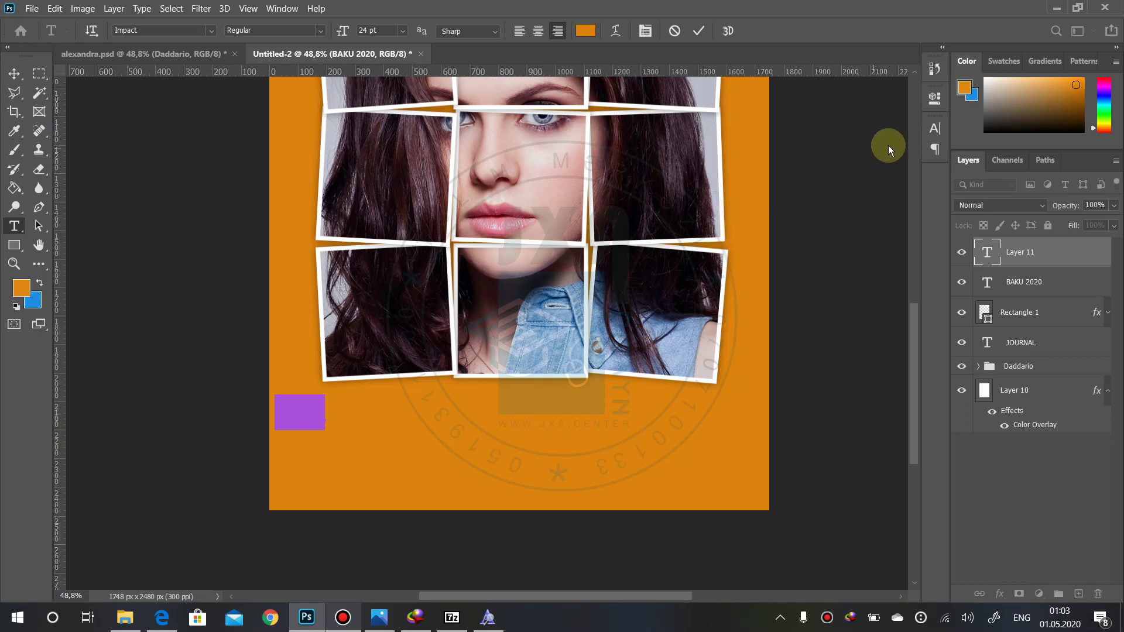
left_click(935, 128)
left_click(895, 212)
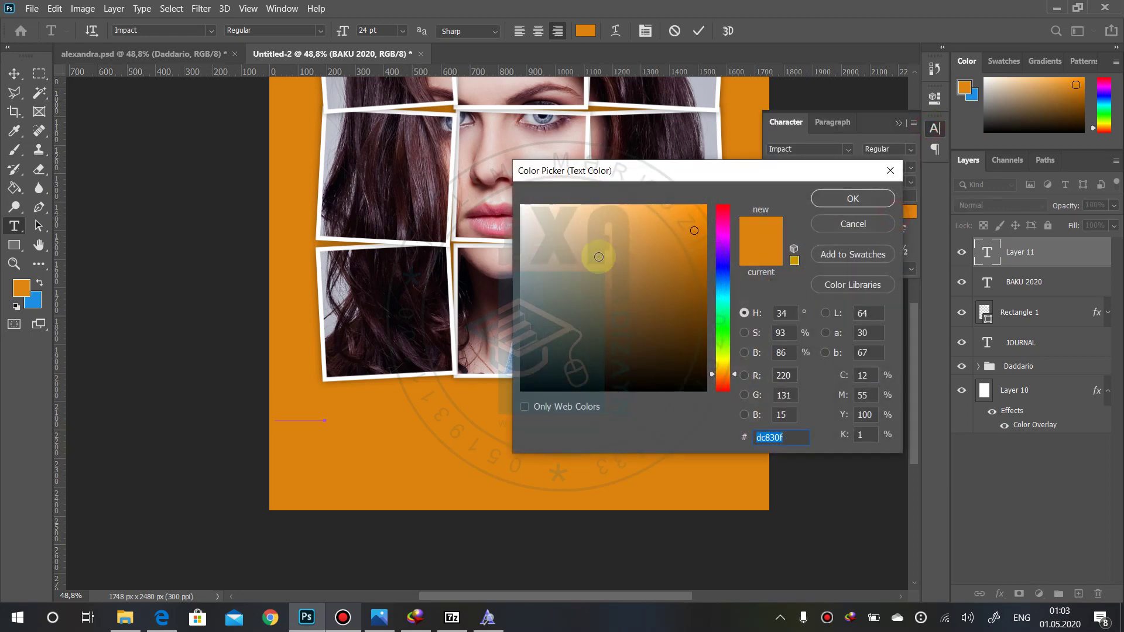
left_click_drag(598, 257, 526, 212)
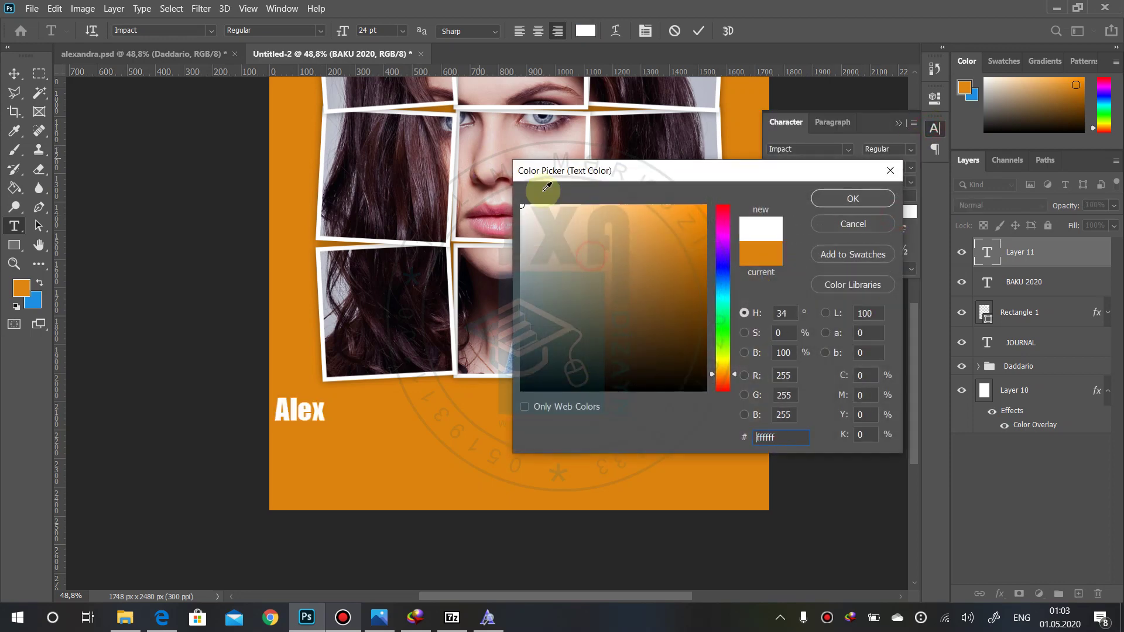
left_click(849, 199)
- Complete the name 'Alexandra Daddario', move it lower, and add 'Kimdir?' after it
left_click(313, 418)
type("andra Daddario")
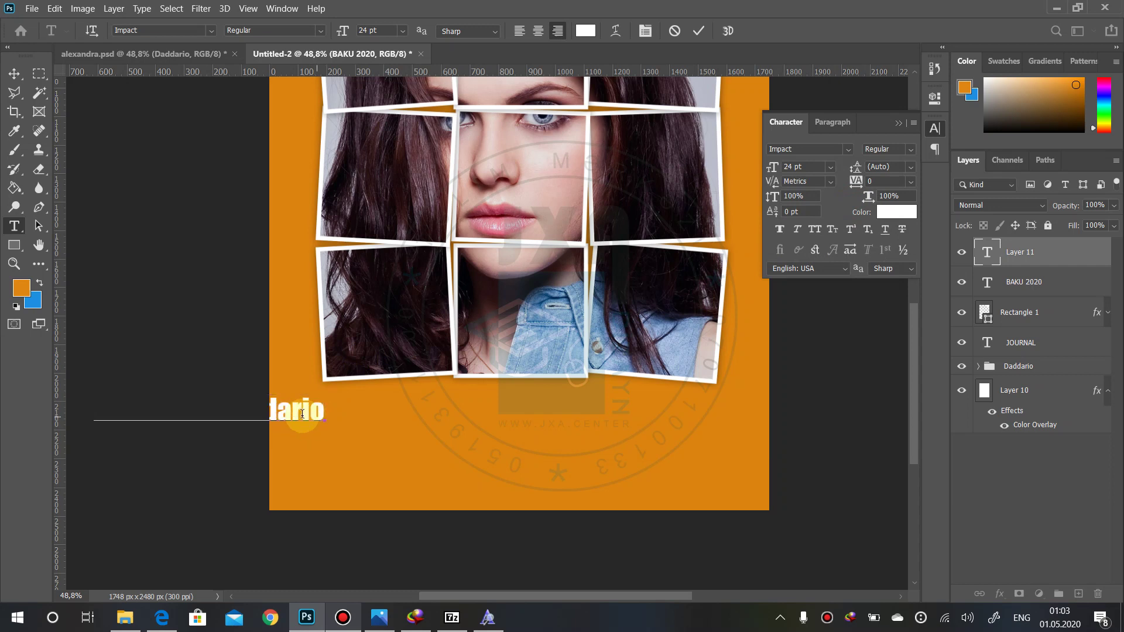
left_click_drag(291, 477, 497, 497)
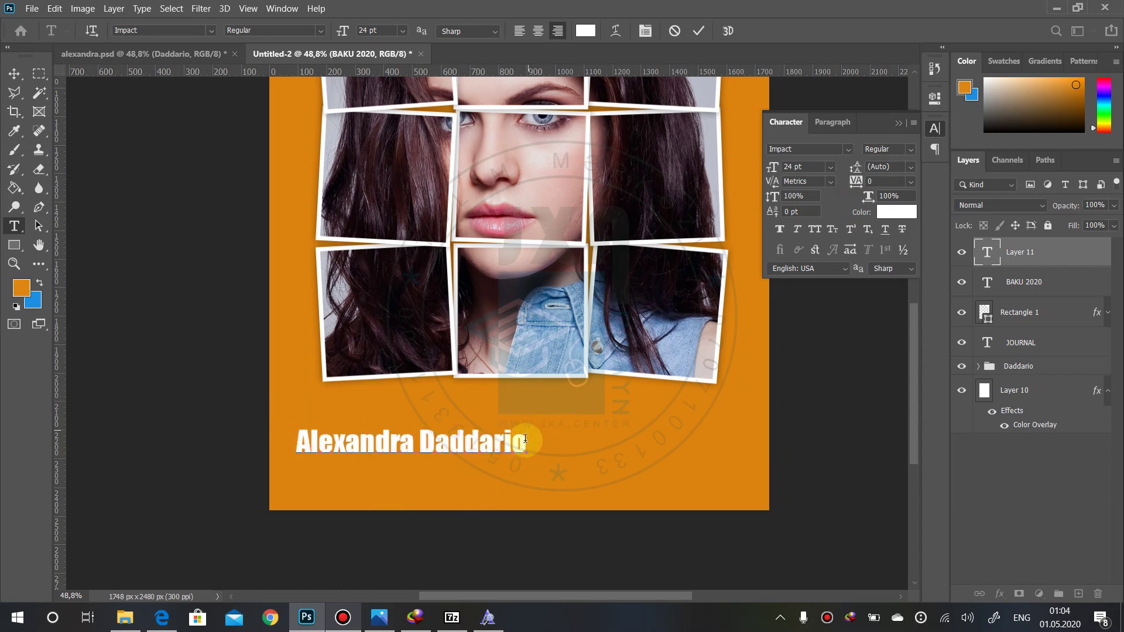
left_click(524, 436)
type("Ki")
type("mdir")
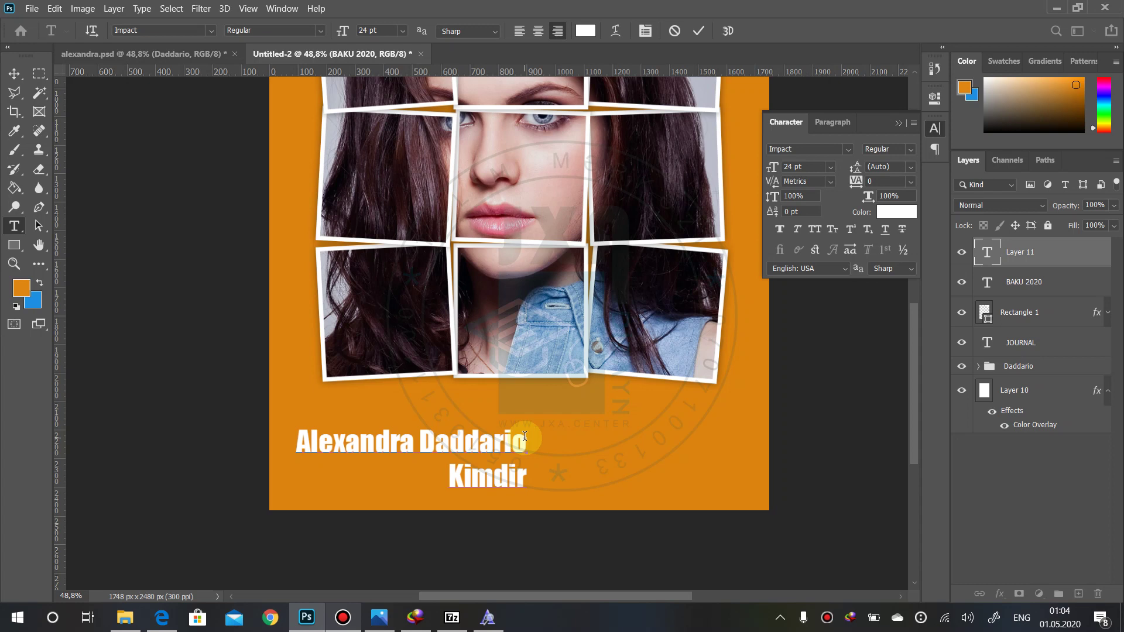
type(".")
key("BackSpace")
key("alt+shift")
type("?")
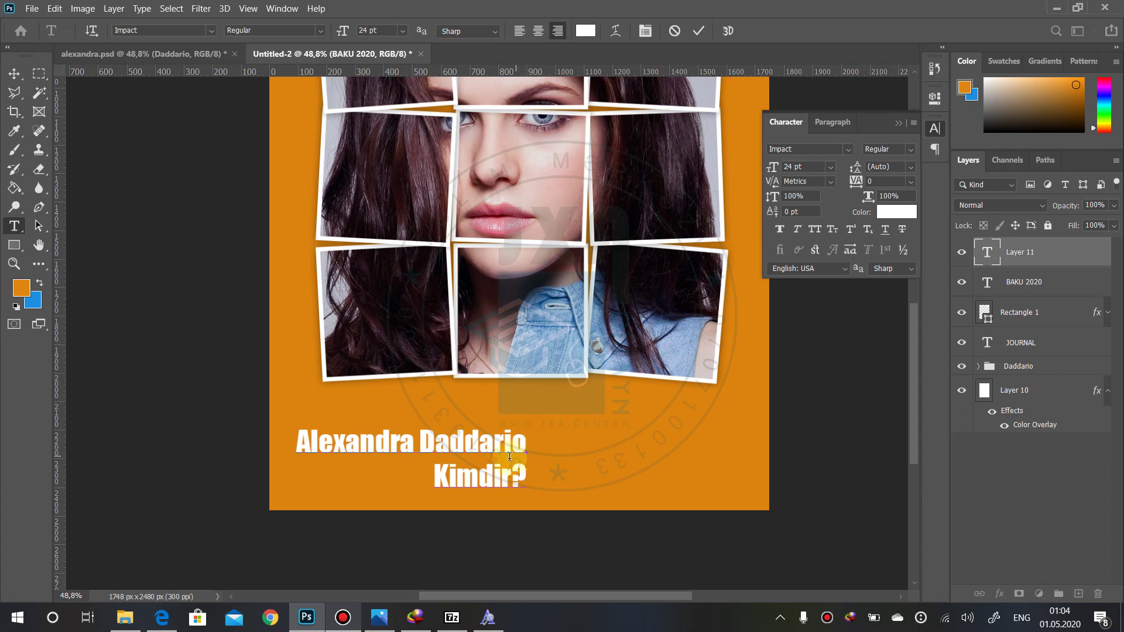
- Look up the script font name on the fonts website and select all the caption text
left_click(161, 617)
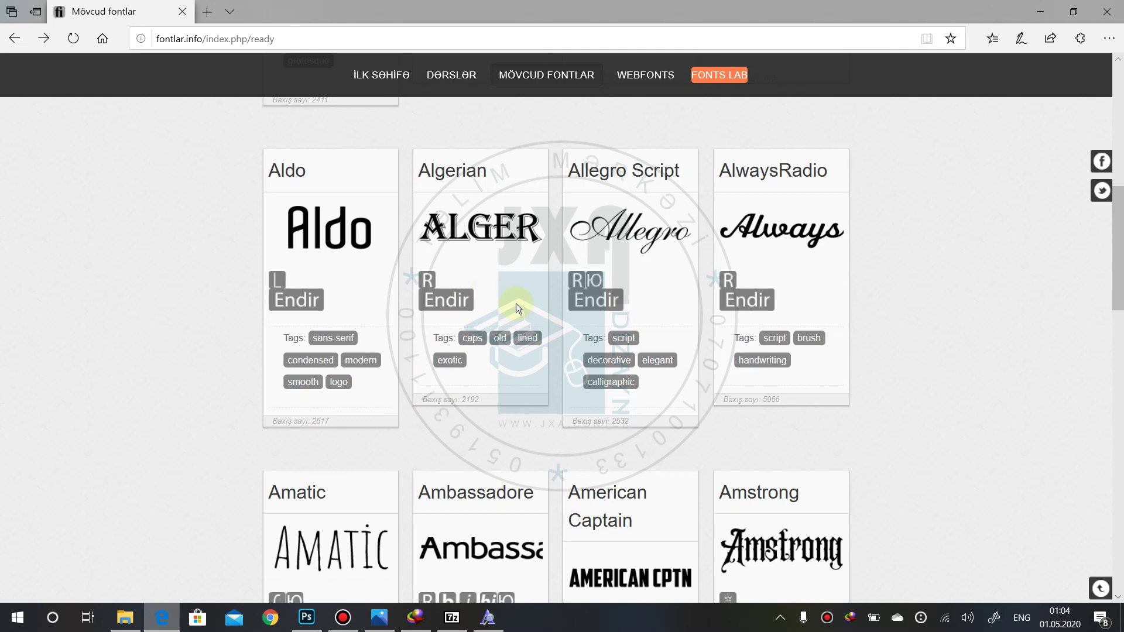
key("alt+Tab")
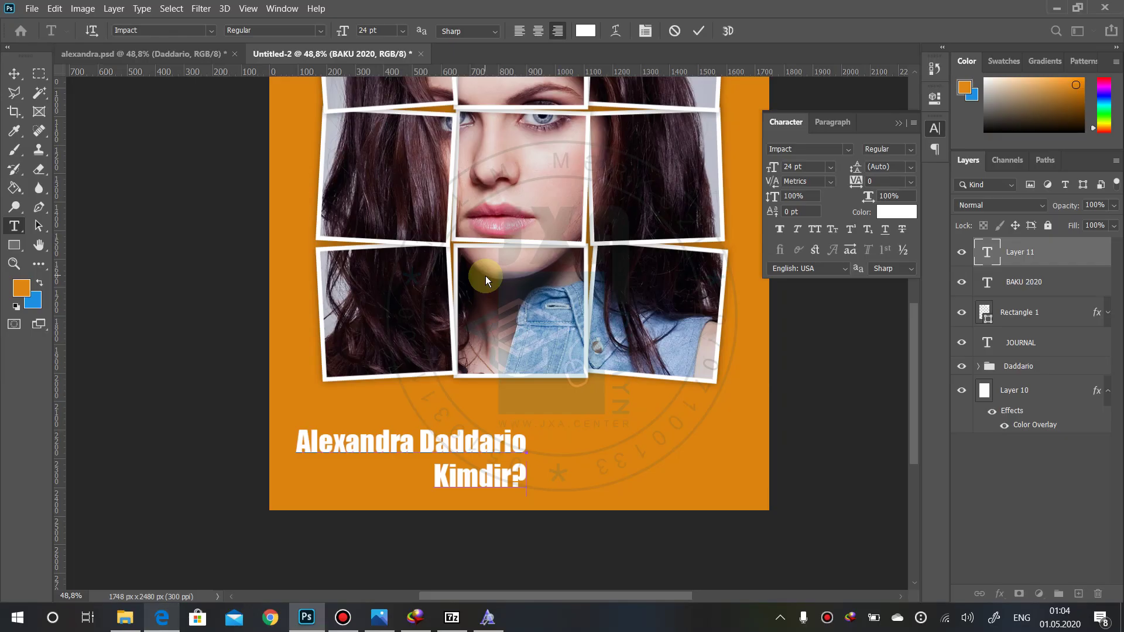
left_click(441, 450)
key("ctrl+a")
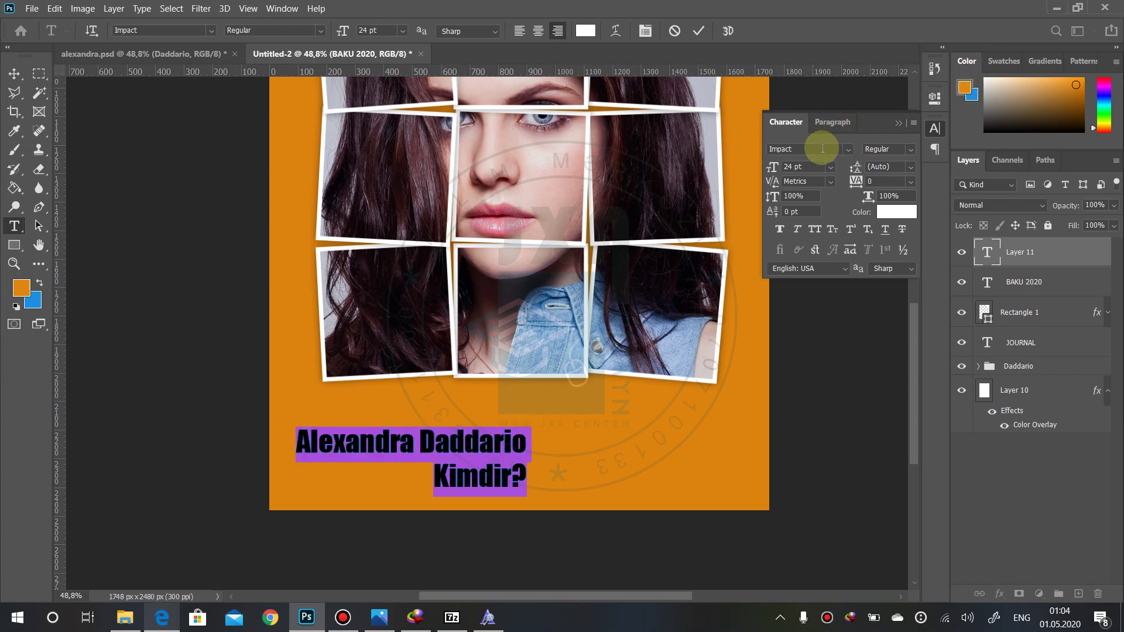
type("ale")
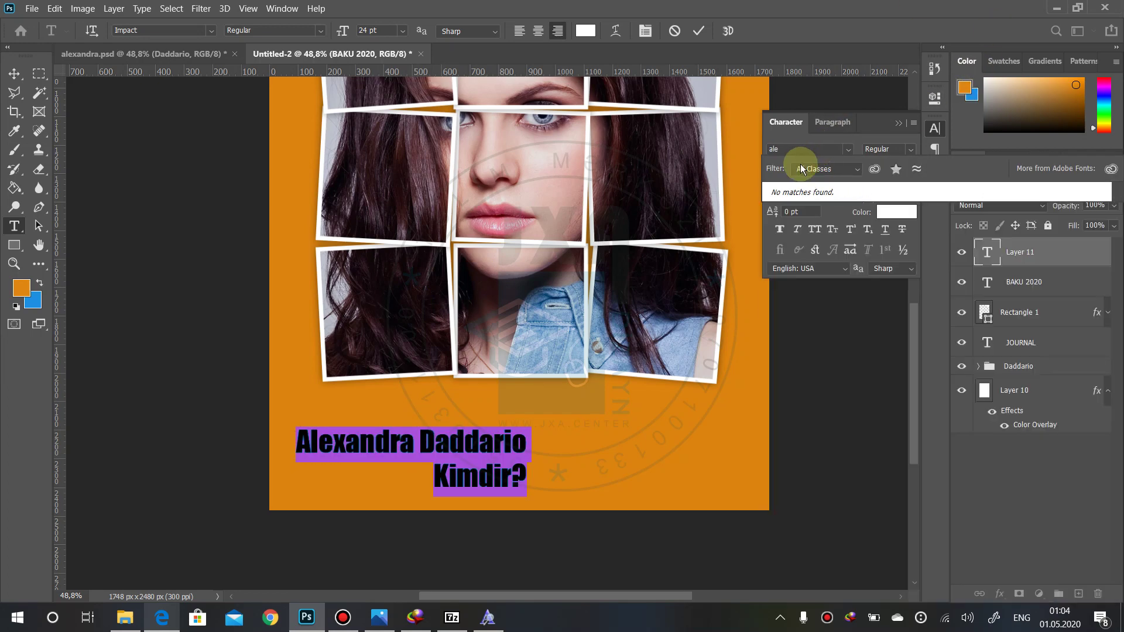
- Apply the AllegroScript font to the caption and commit the text edit
left_click(803, 151)
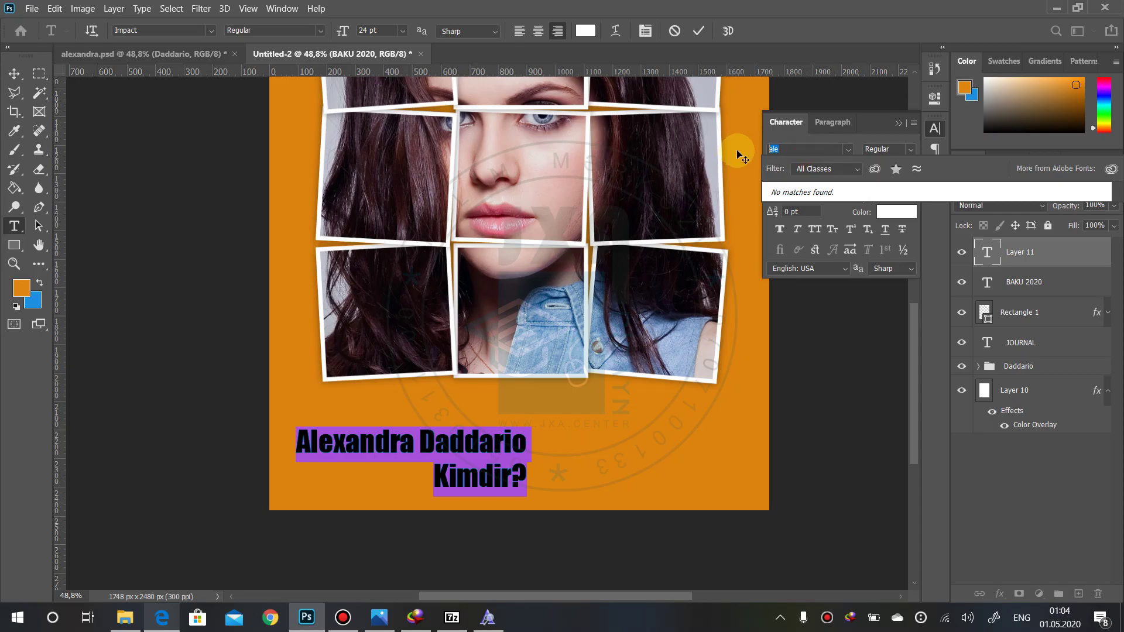
key("alt+Tab")
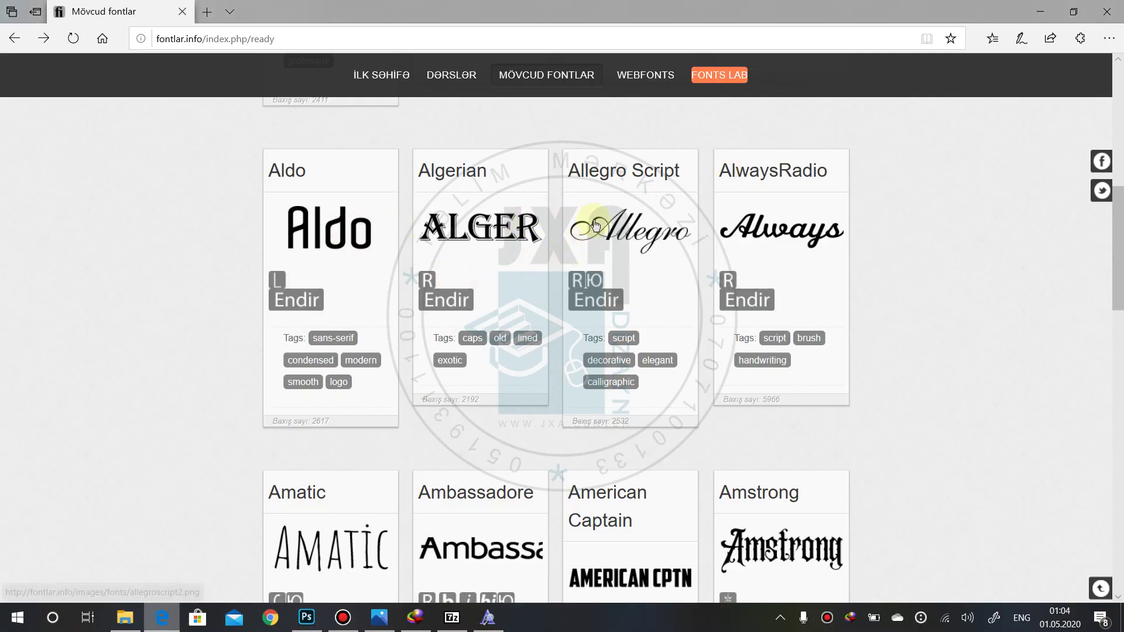
key("alt+Tab")
left_click(807, 150)
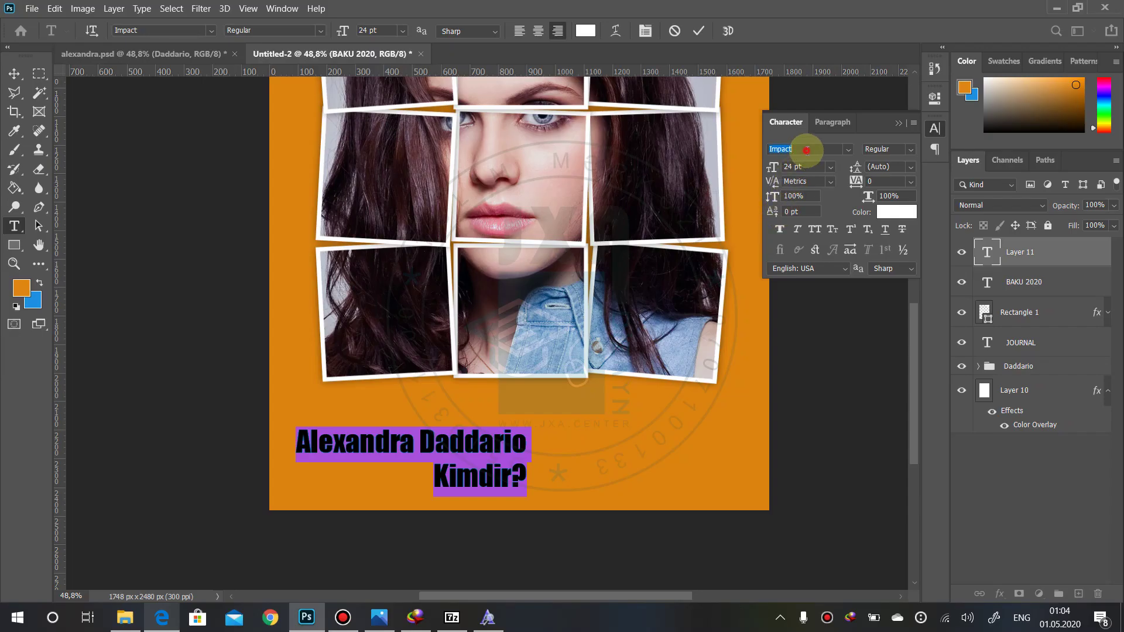
type("Sitka")
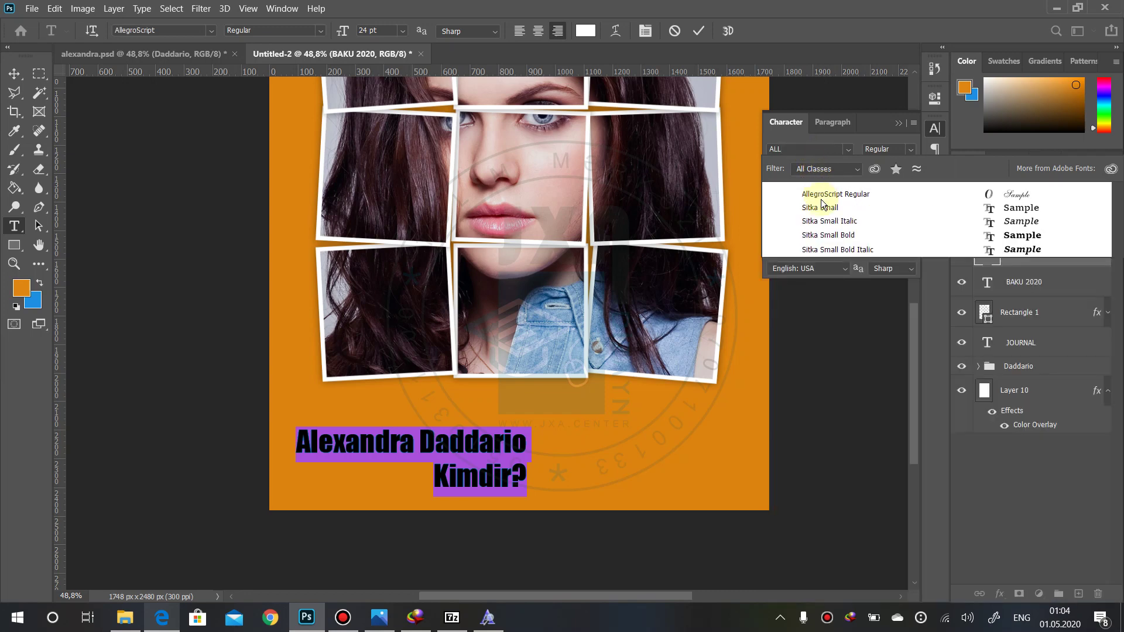
left_click(852, 193)
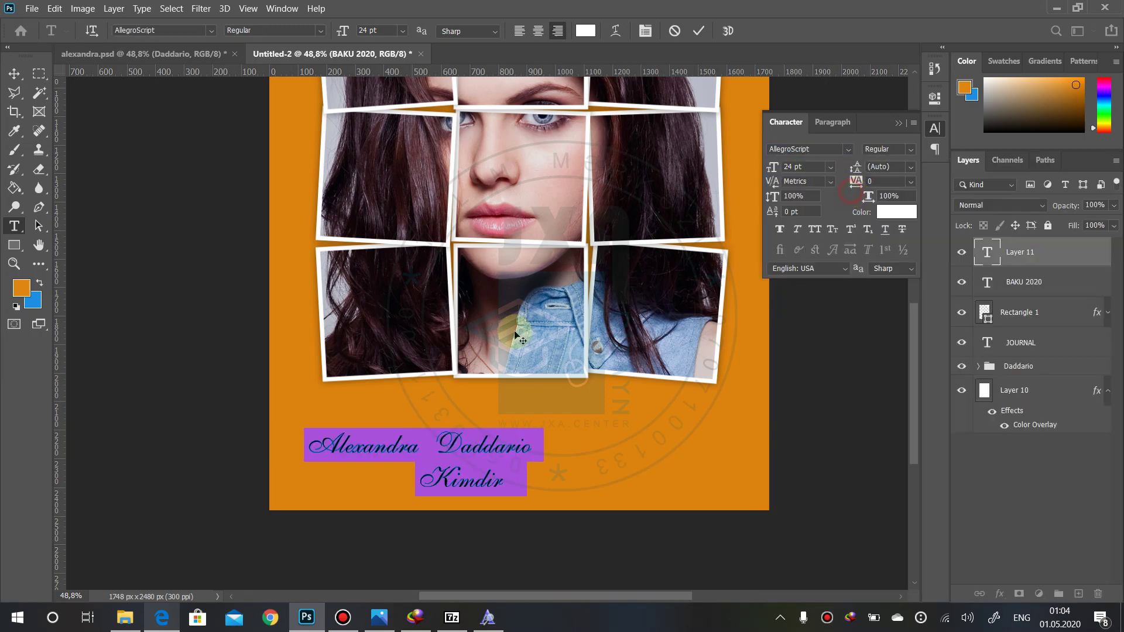
left_click(501, 459)
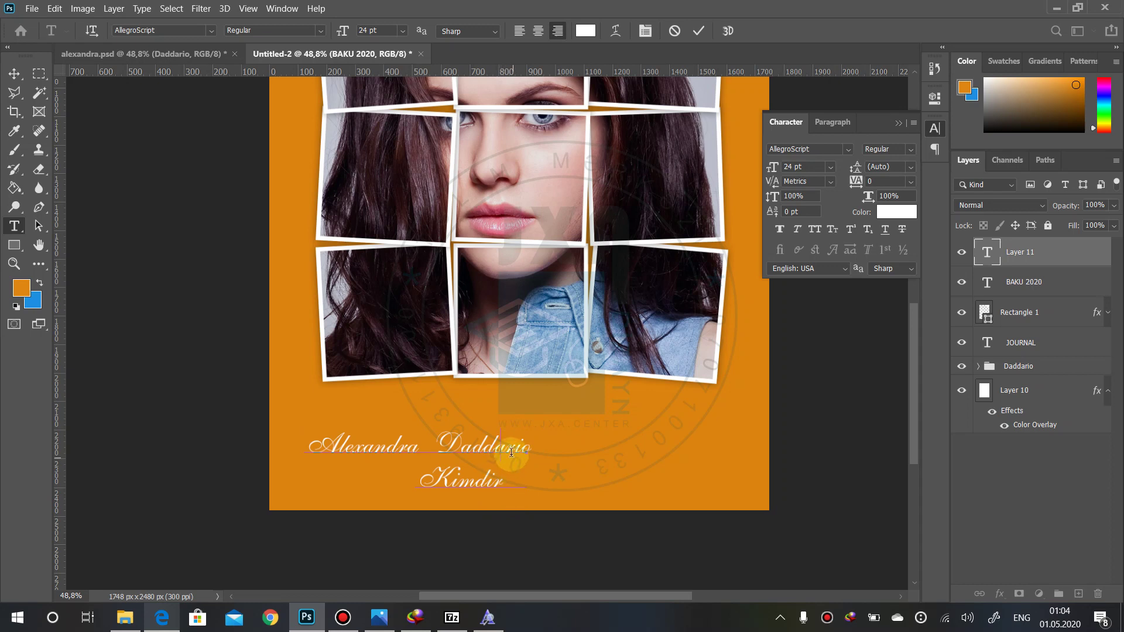
left_click(14, 73)
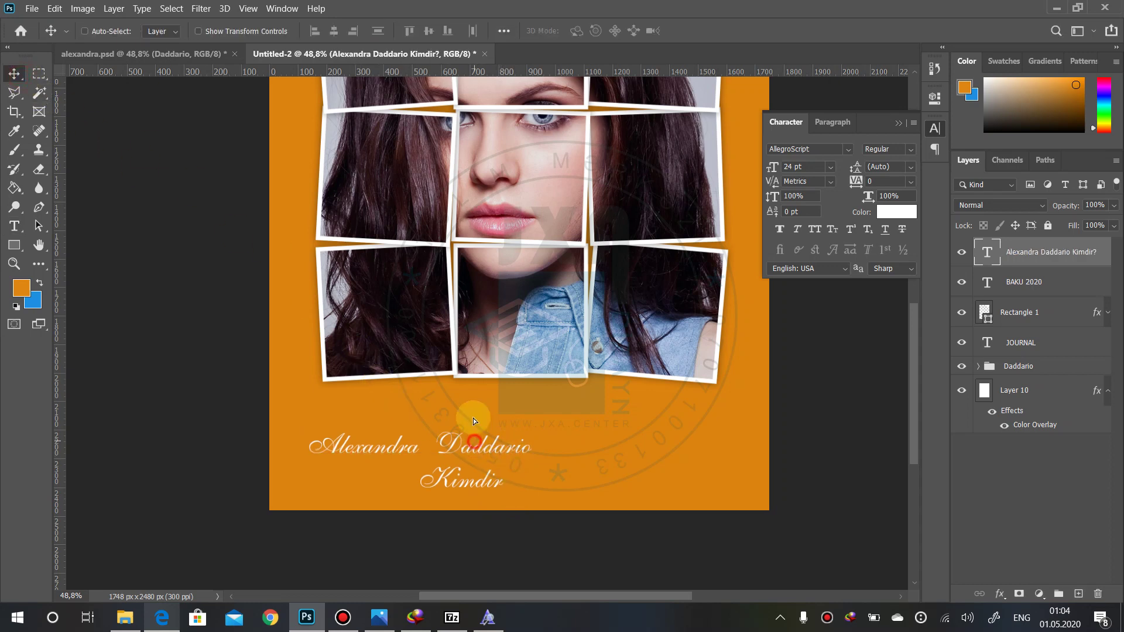
- Move the caption up, enlarge it, and clear stray characters typed after Kimdir?
mouse_move(473, 420)
left_mouse_down()
mouse_move(472, 411)
mouse_move(736, 420)
left_mouse_up()
key("ctrl+t")
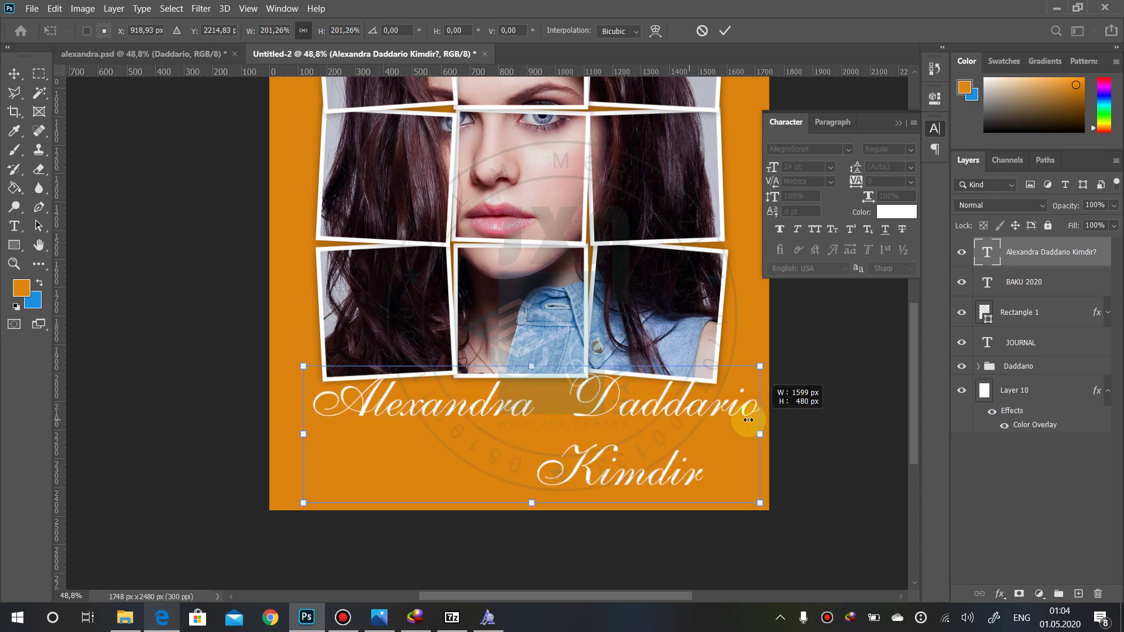
key("Return")
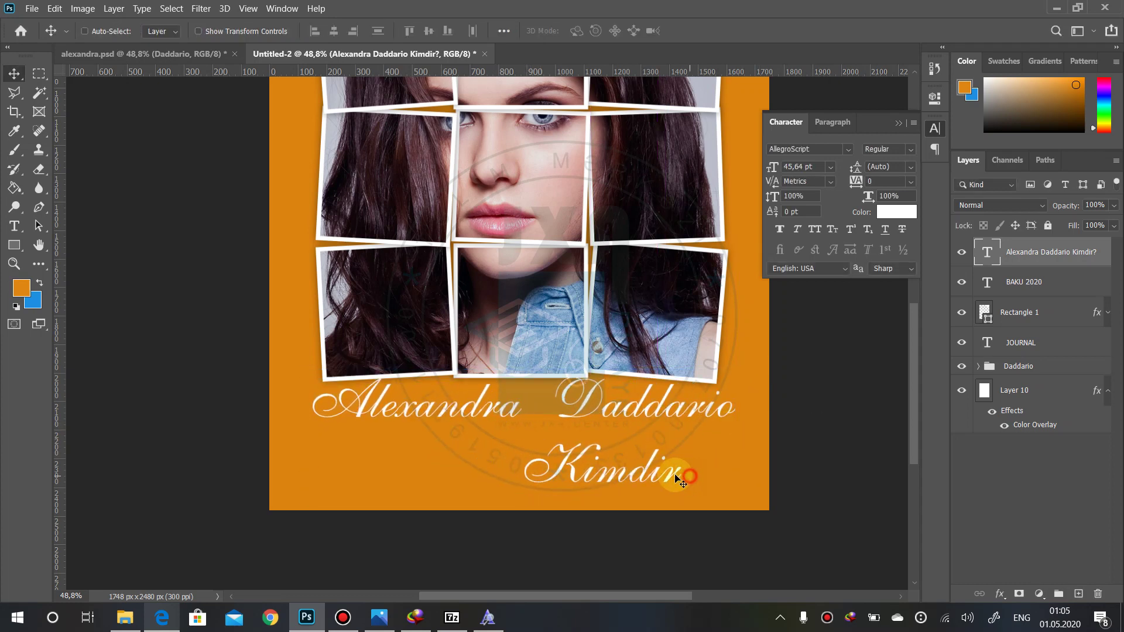
double_click(674, 473)
left_click(682, 472)
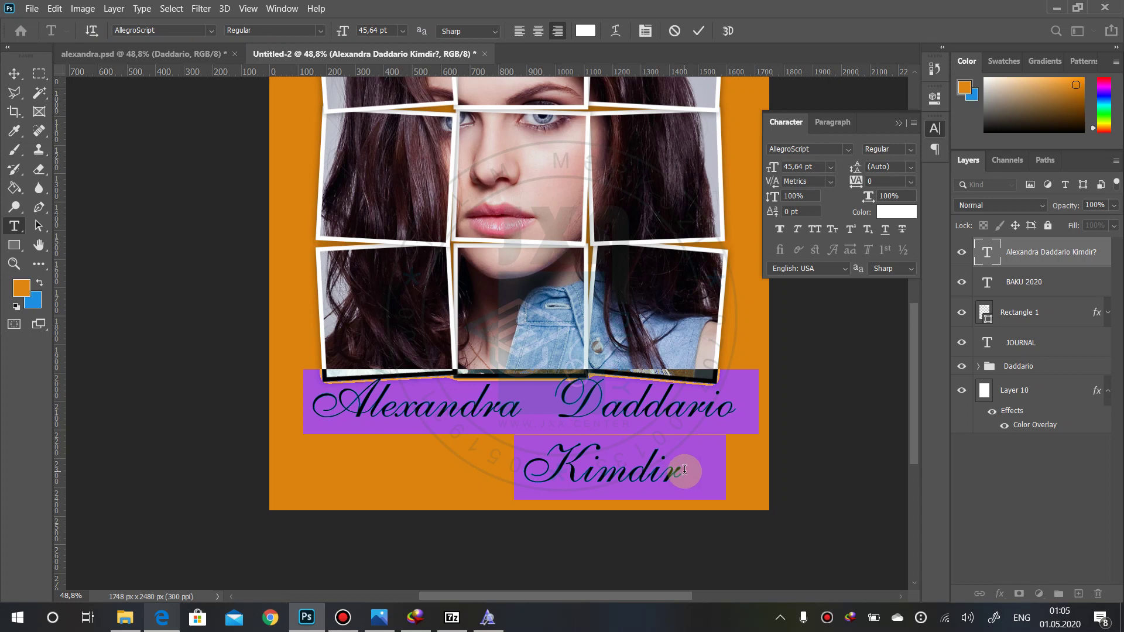
left_click(684, 471)
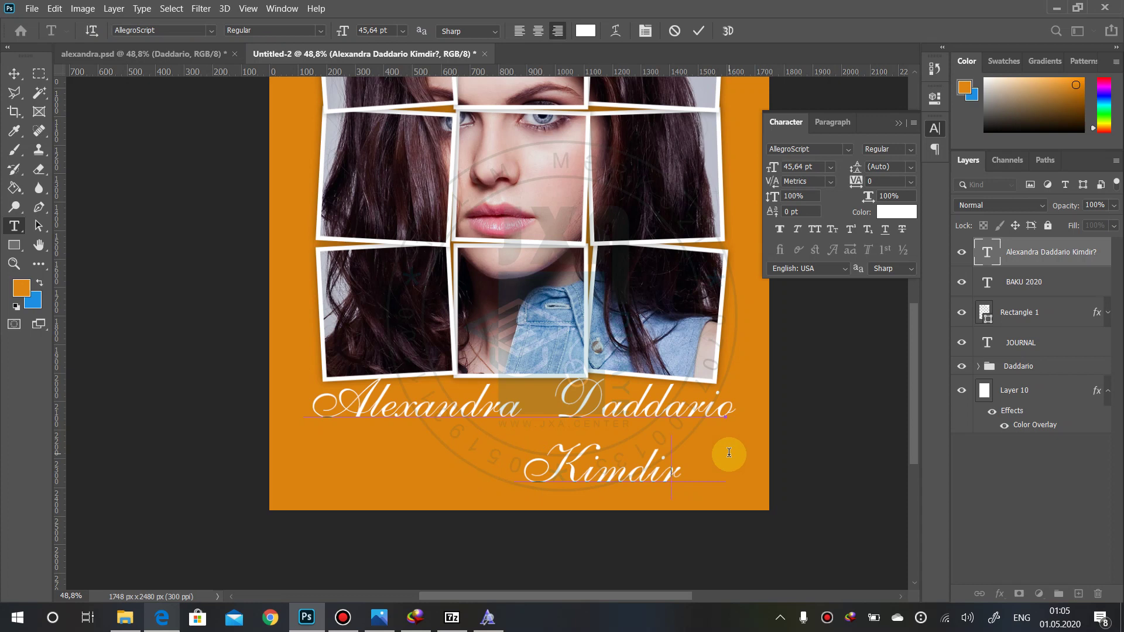
type("*@*!%&*^(*)")
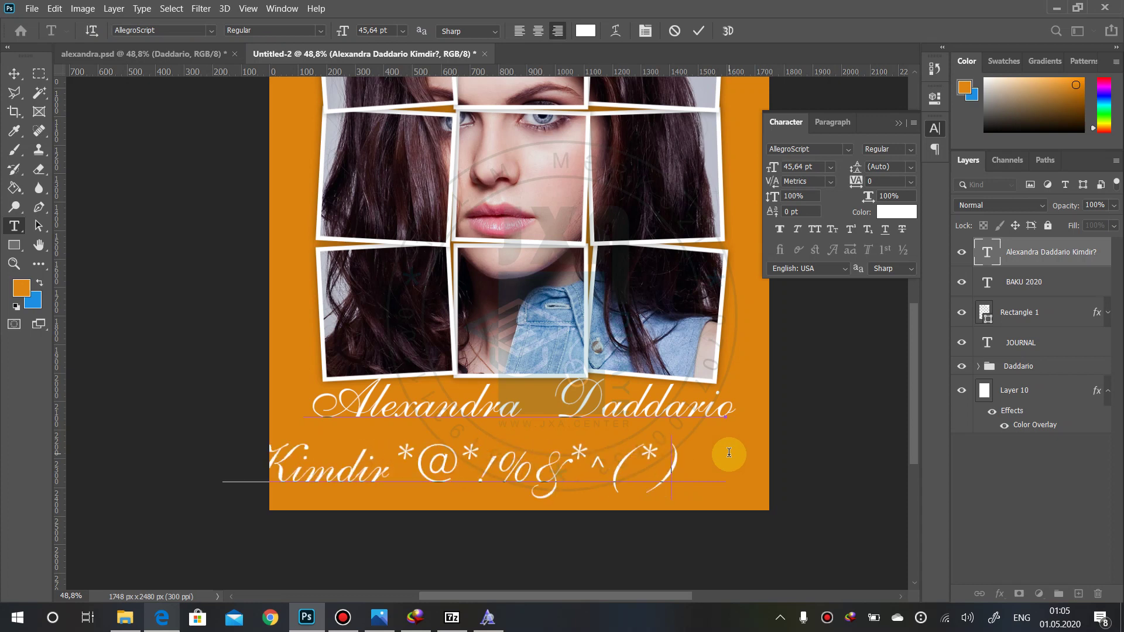
type("_*(^%!@")
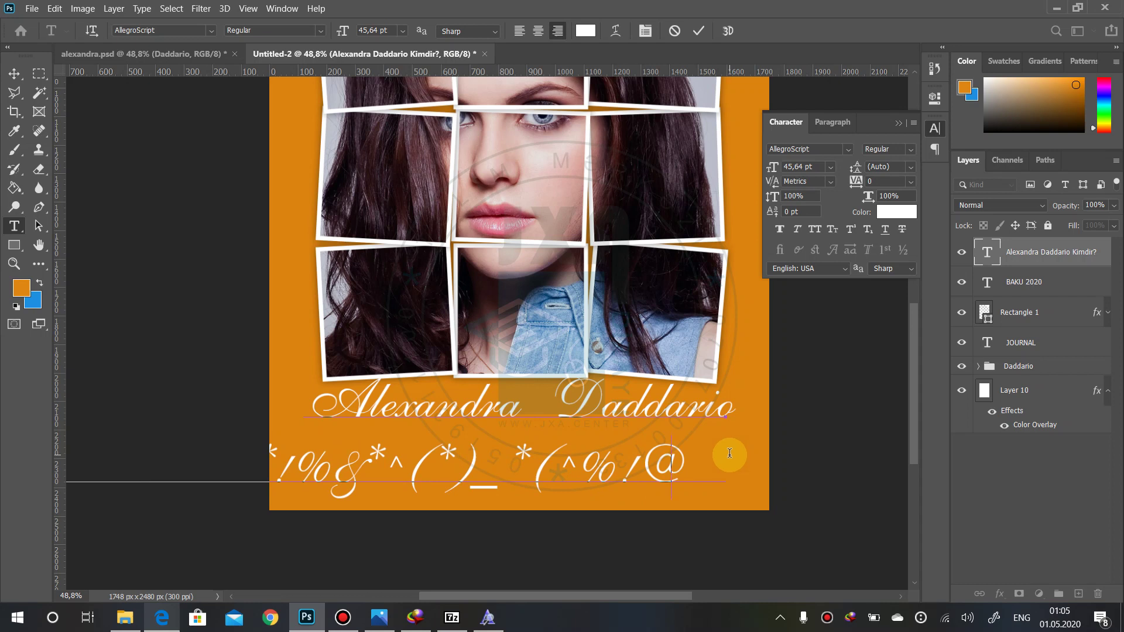
key("BackSpace")
key("BackSpace")
key("BackSpace")
mouse_move(673, 468)
left_mouse_down()
mouse_move(728, 461)
mouse_move(667, 452)
left_mouse_up()
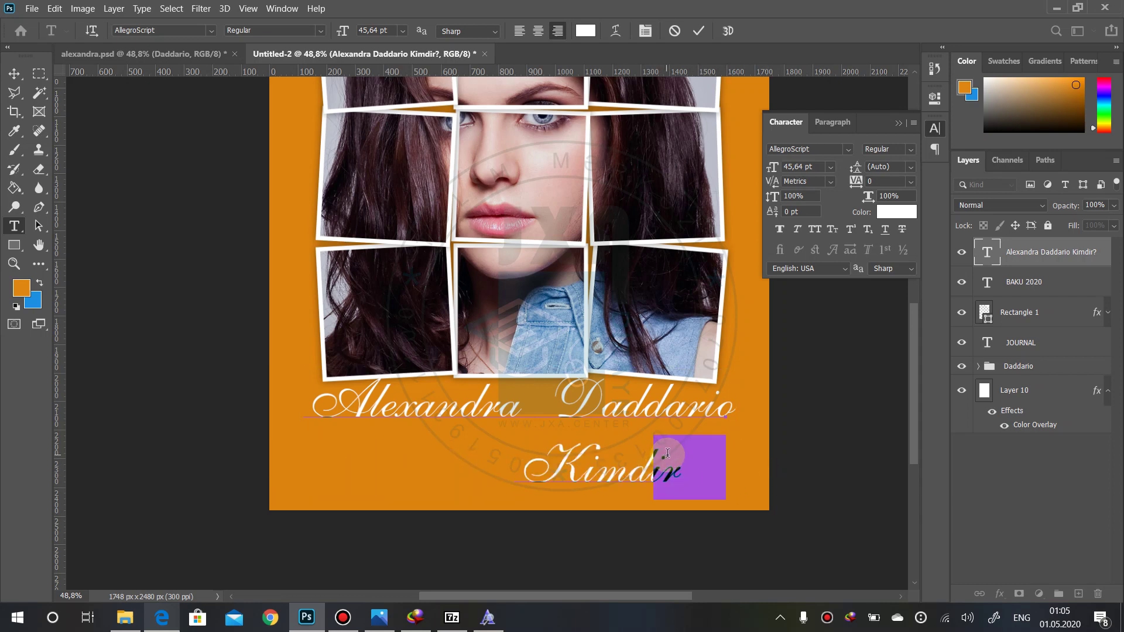
- Set the whole caption in the Great Vibes font and commit the edit
key("ctrl+a")
left_click(831, 149)
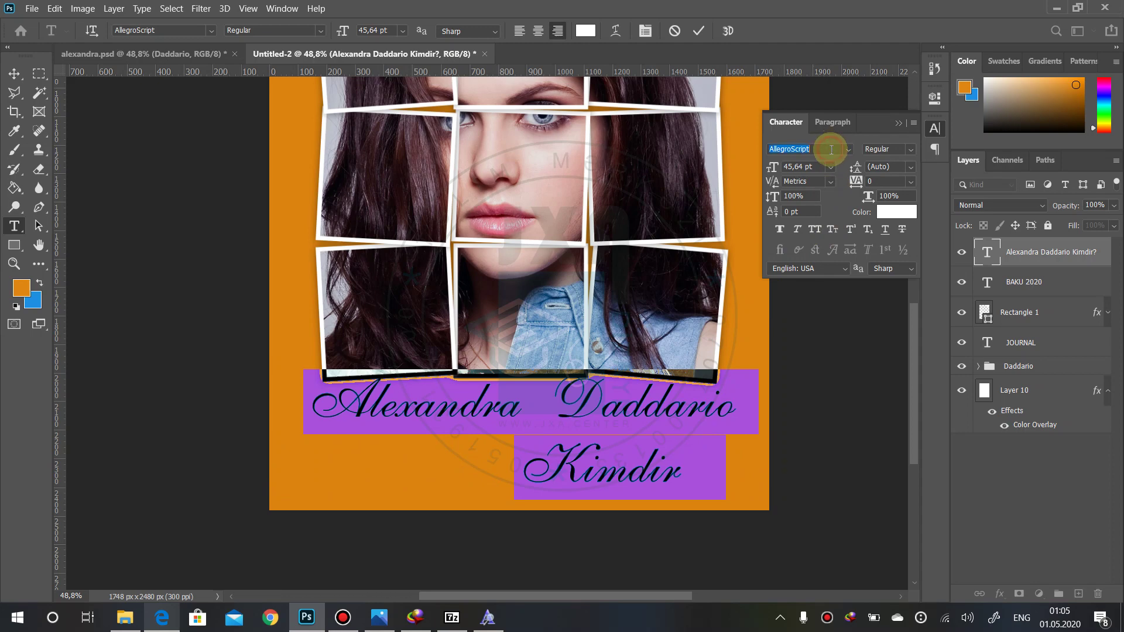
left_click(847, 149)
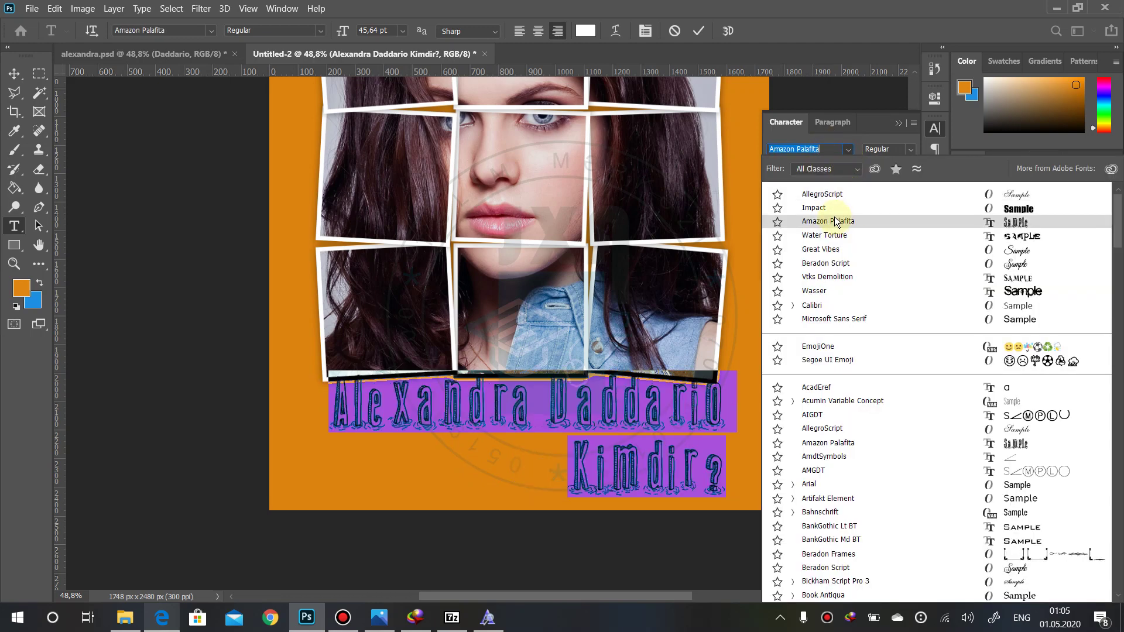
left_click(820, 249)
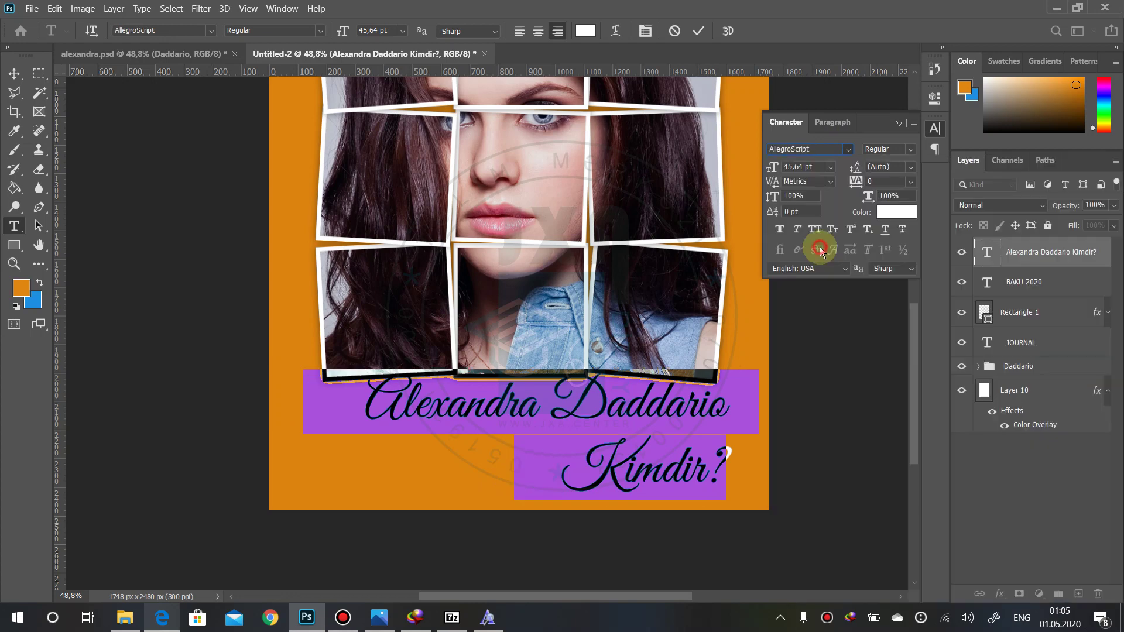
left_click(740, 467)
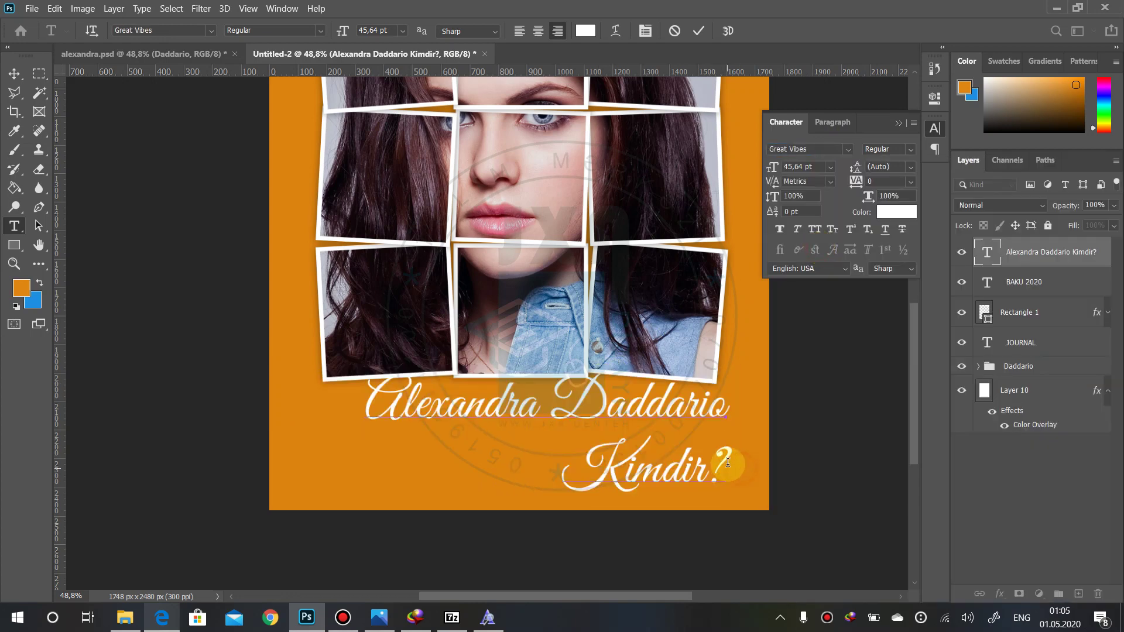
left_click(24, 71)
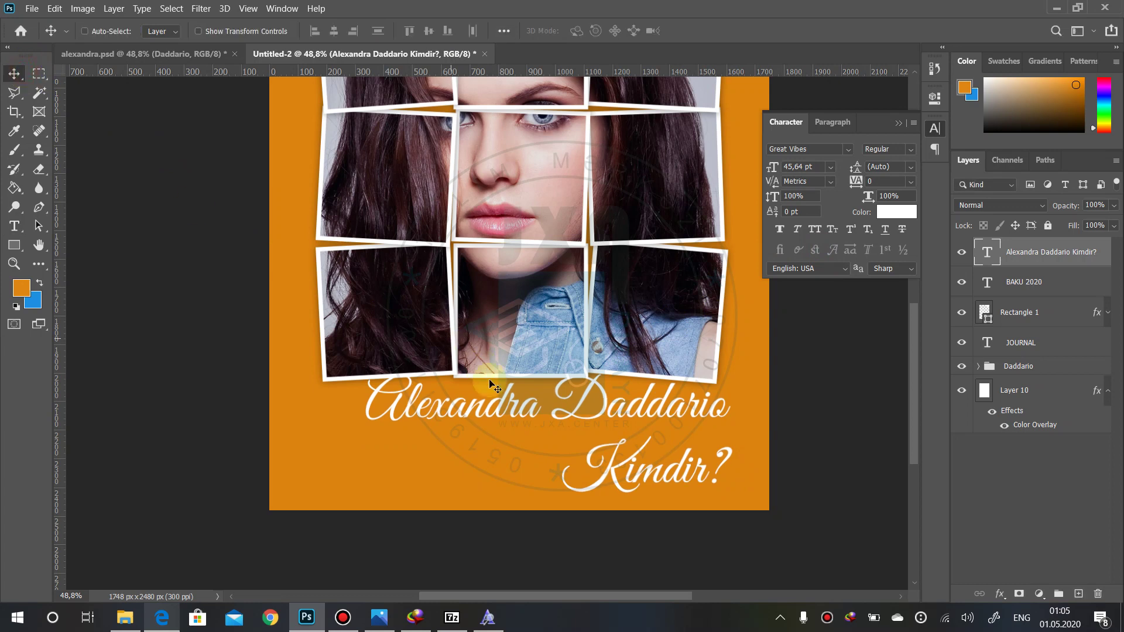
- Shift the caption left, try 20° and -20° rotations, and enlarge it to about 122%
left_click_drag(577, 404, 515, 403)
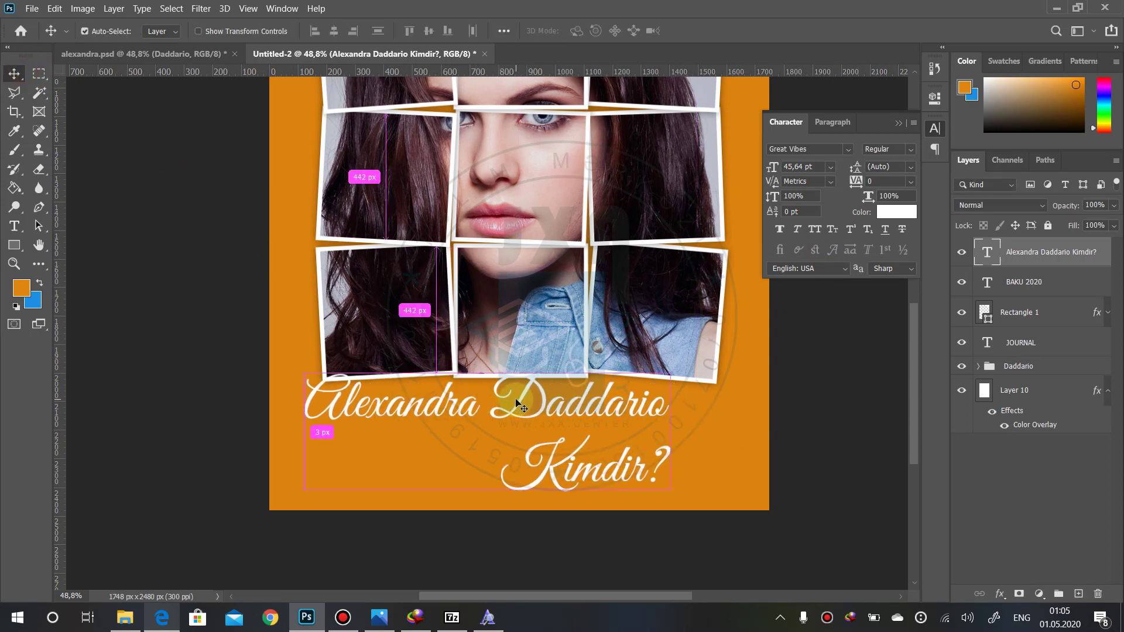
key("ctrl+t")
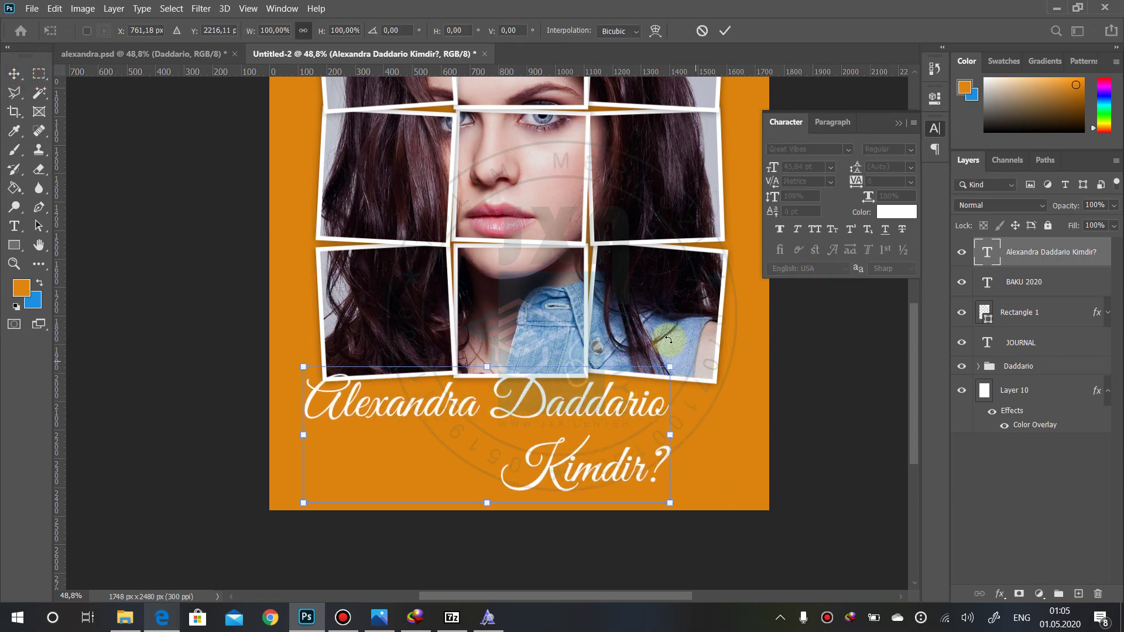
left_click(402, 31)
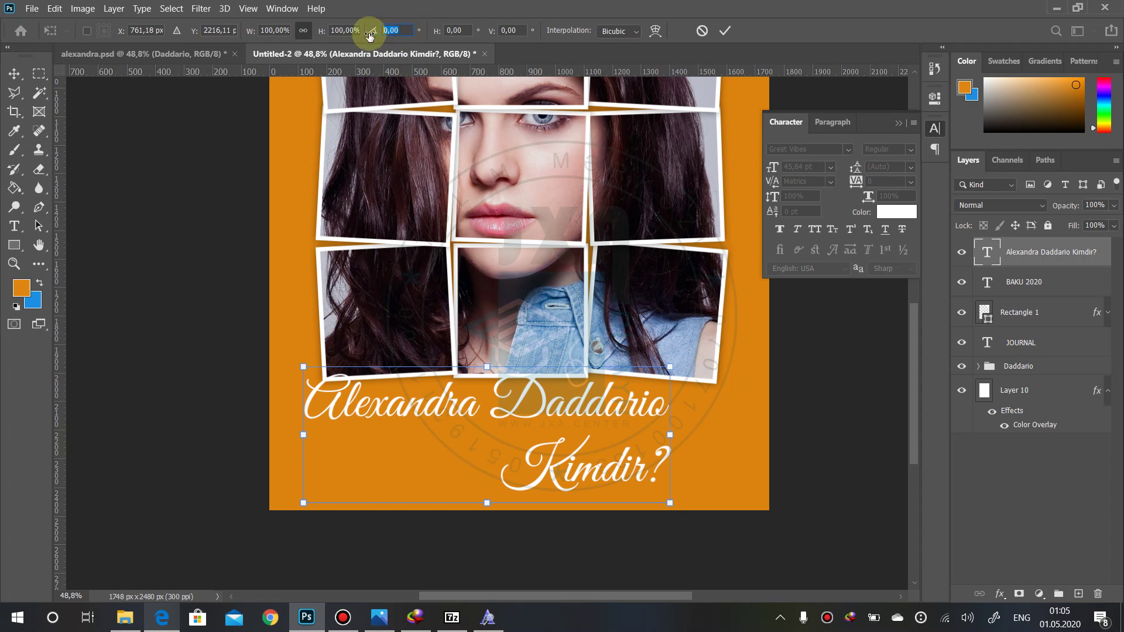
type("20")
key("Return")
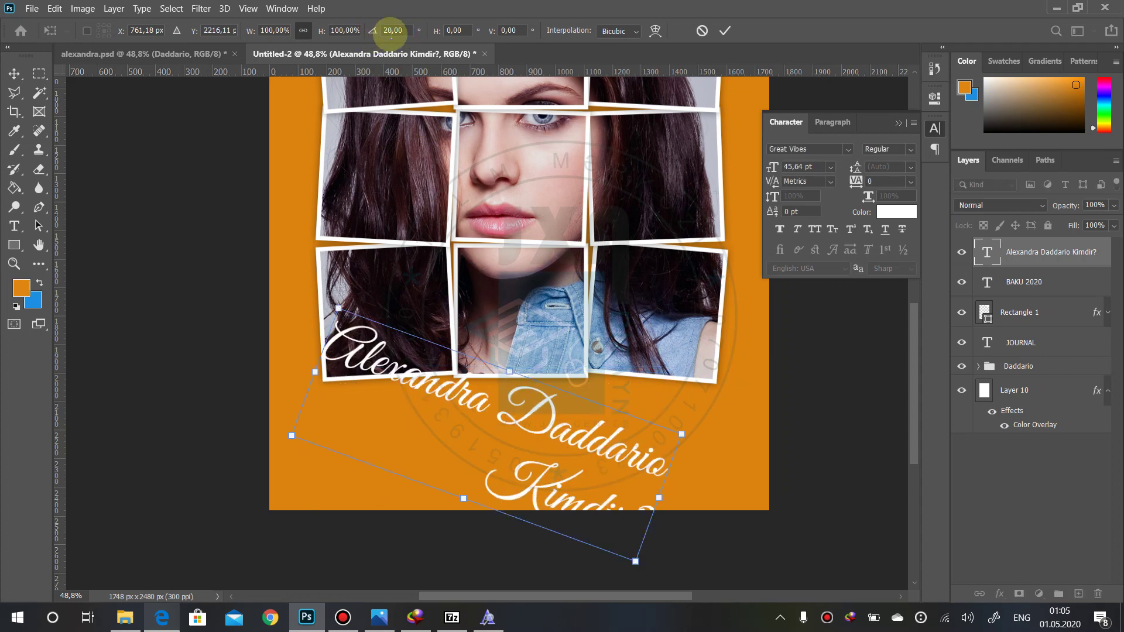
left_click(389, 30)
type("-20")
key("Return")
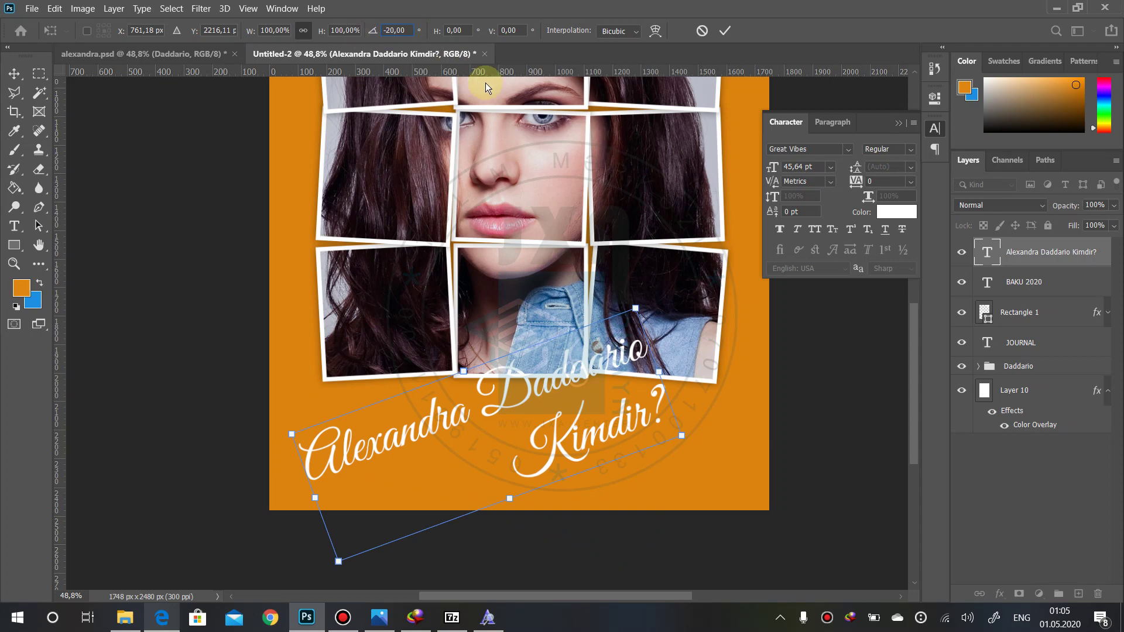
left_click_drag(574, 367, 589, 309)
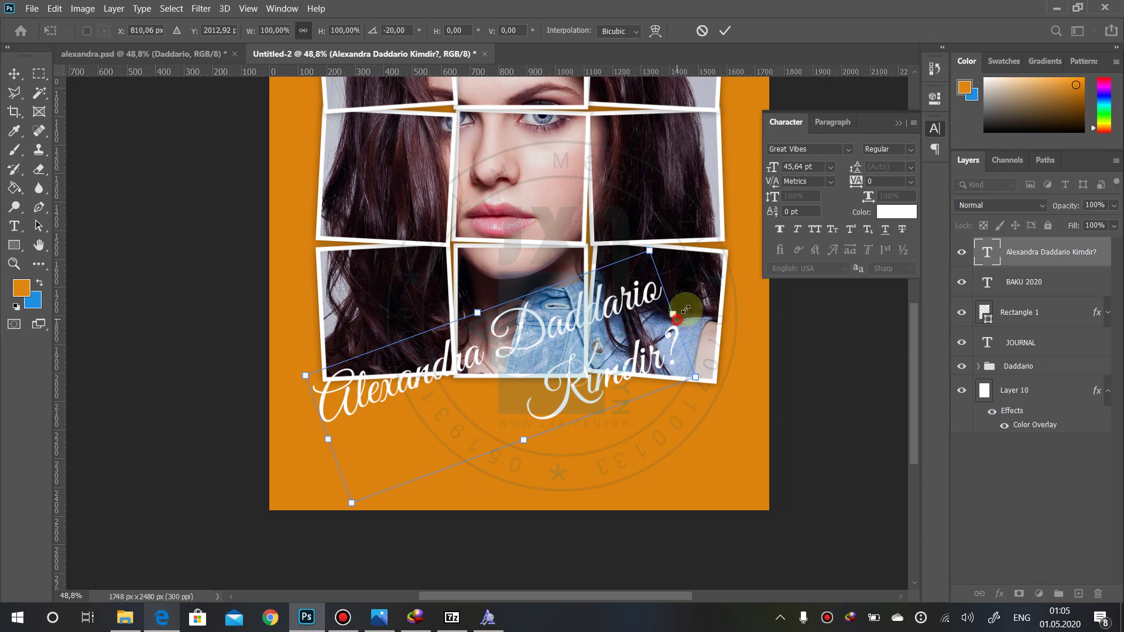
mouse_move(684, 332)
left_mouse_down()
mouse_move(653, 332)
mouse_move(650, 307)
left_mouse_up()
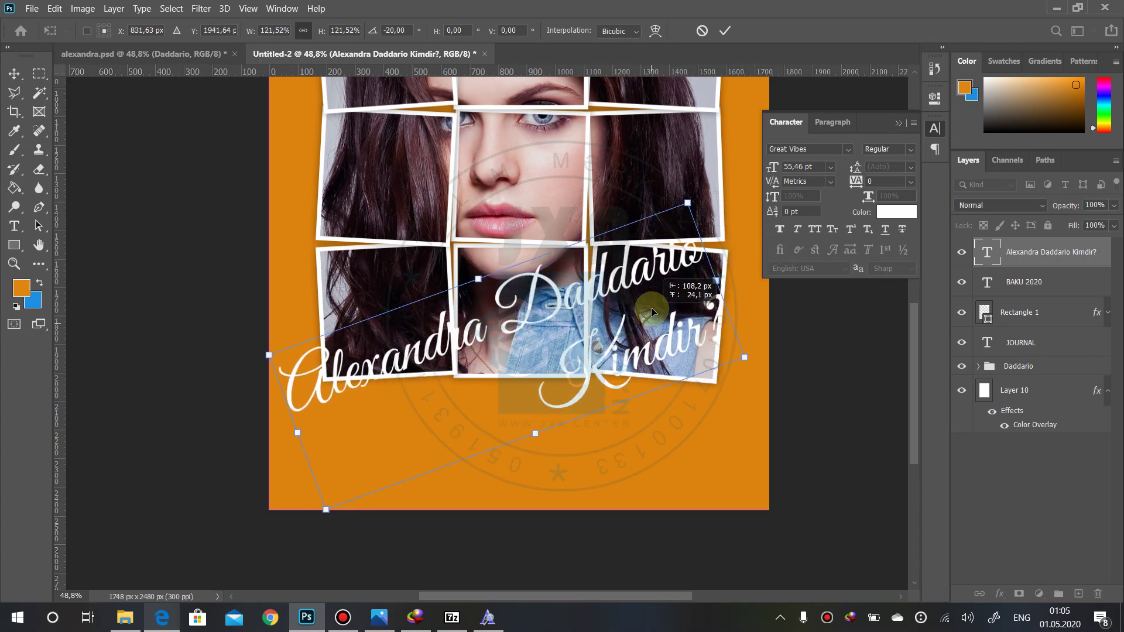
left_click(439, 34)
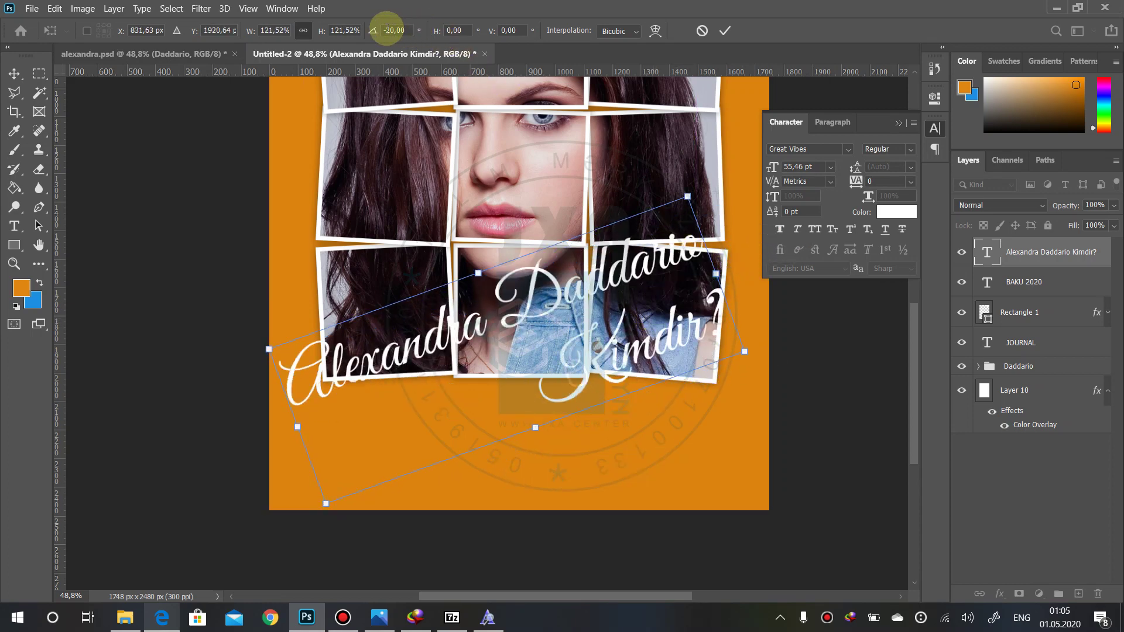
- Set the caption's angle to -15°, scale it to about 126%, and commit the transform
left_click_drag(386, 31, 417, 31)
type("-15")
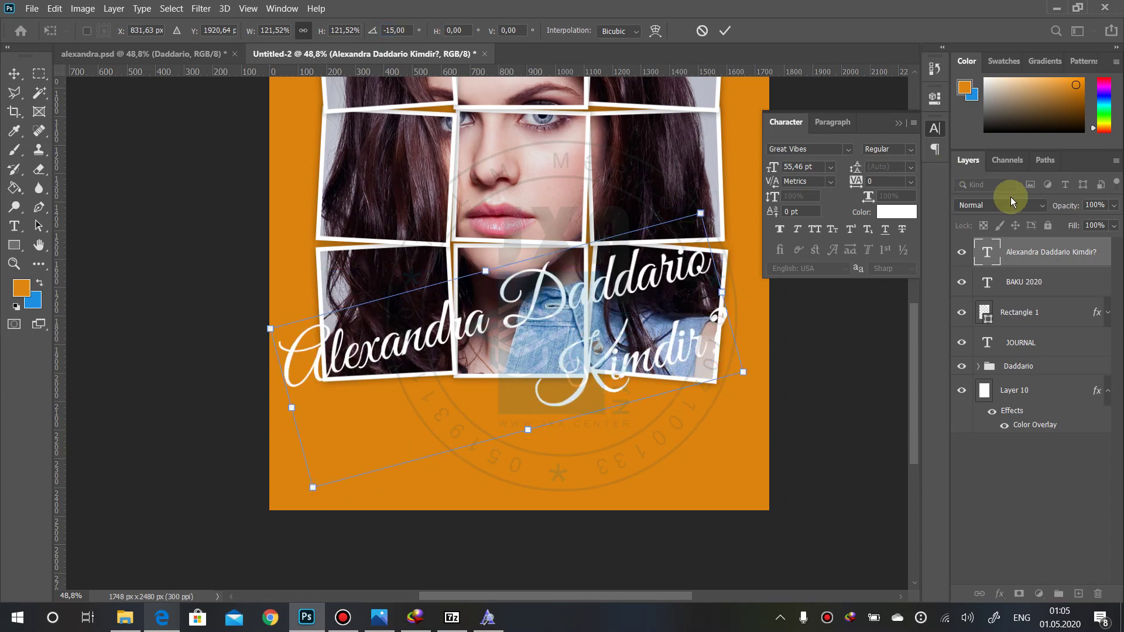
left_click(935, 140)
left_click_drag(720, 291, 753, 284)
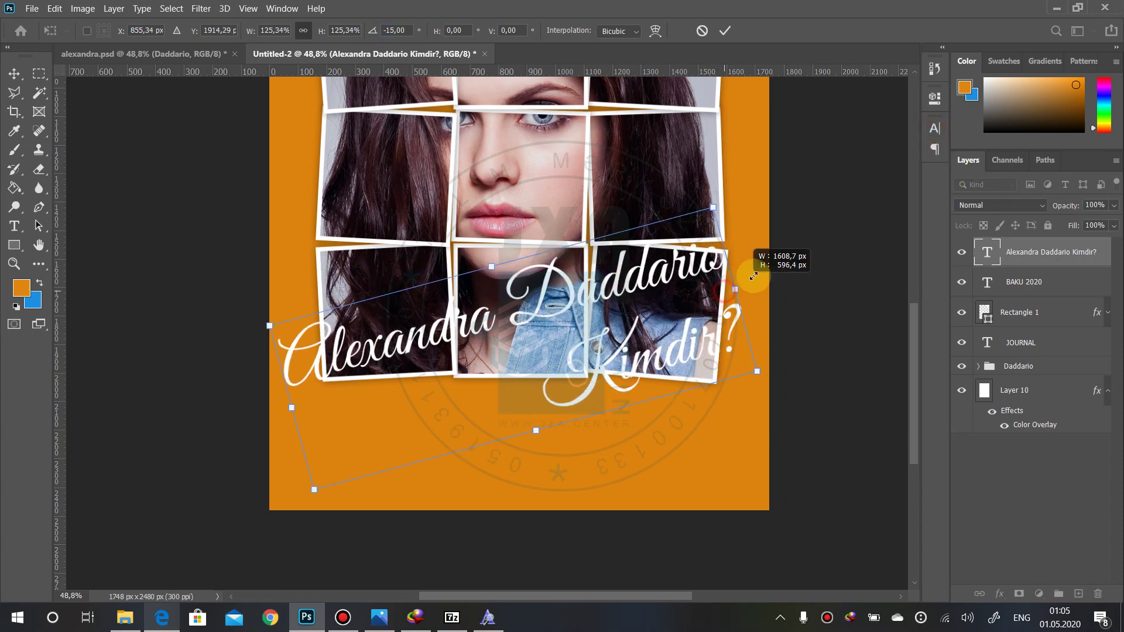
left_click_drag(693, 327, 688, 351)
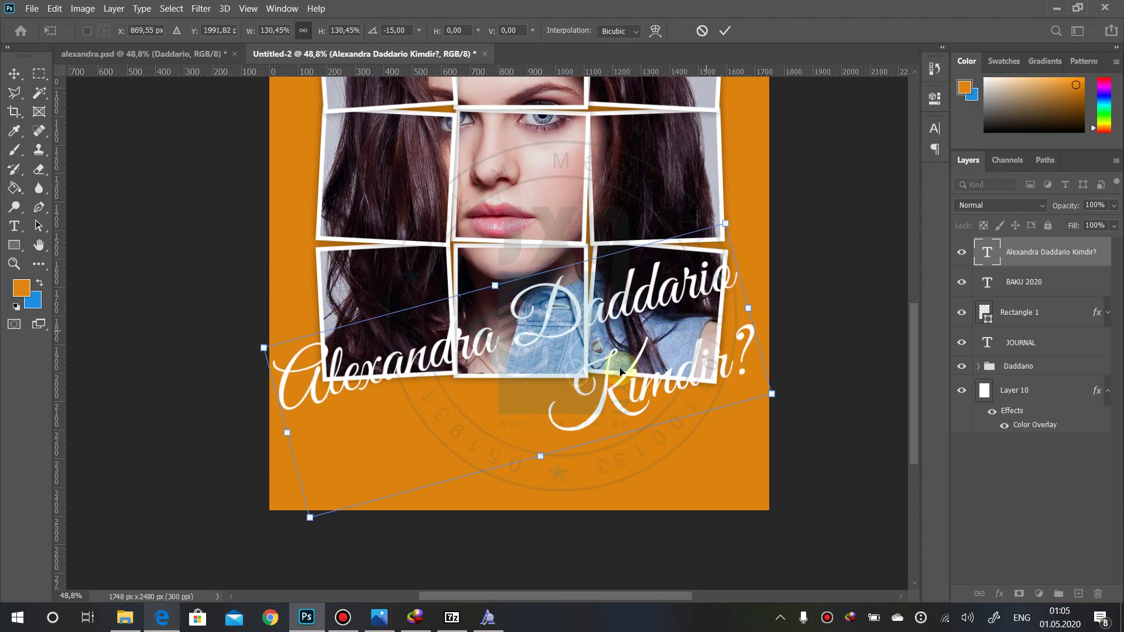
left_click_drag(287, 432, 305, 427)
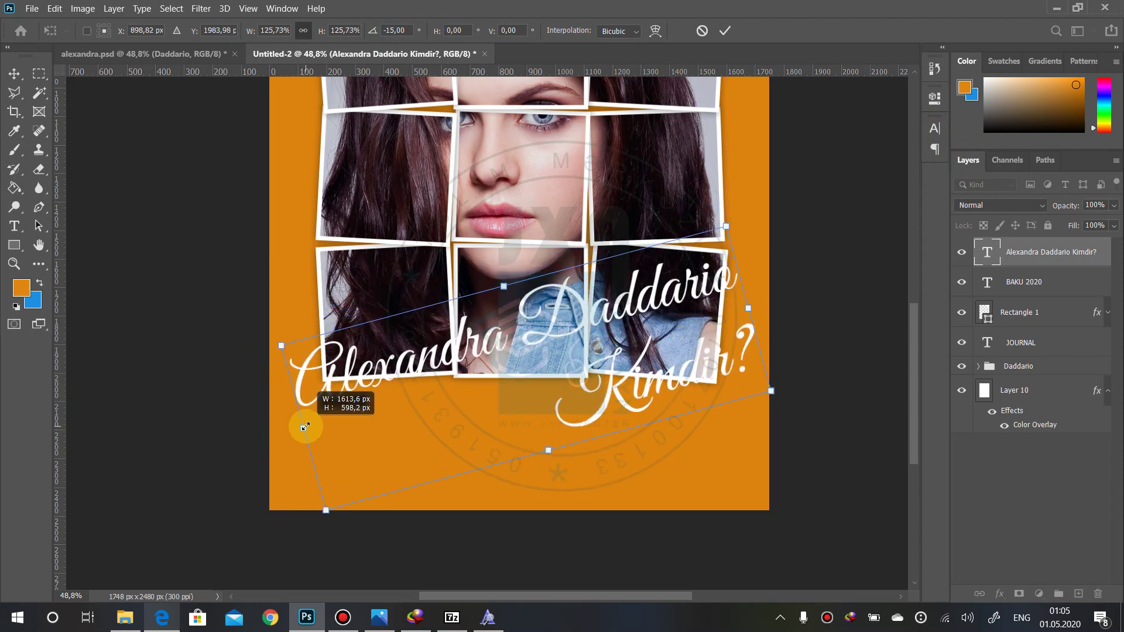
key("Return")
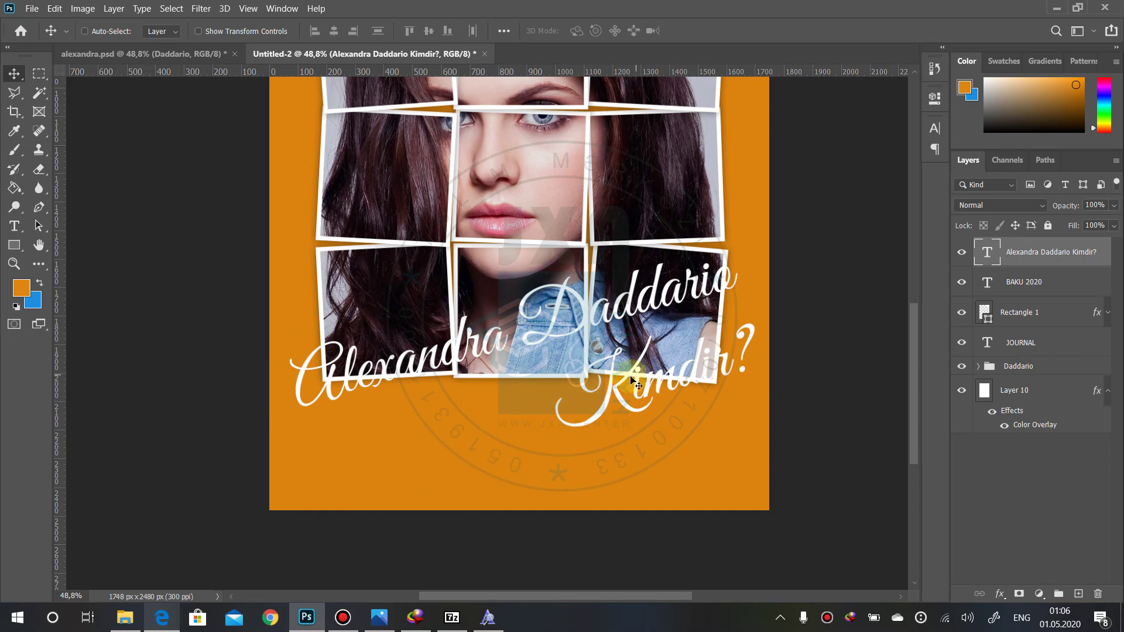
- Nudge the slanted caption down into place and compare it with the finished reference cover
mouse_move(615, 390)
left_mouse_down()
mouse_move(612, 427)
mouse_move(612, 417)
left_mouse_up()
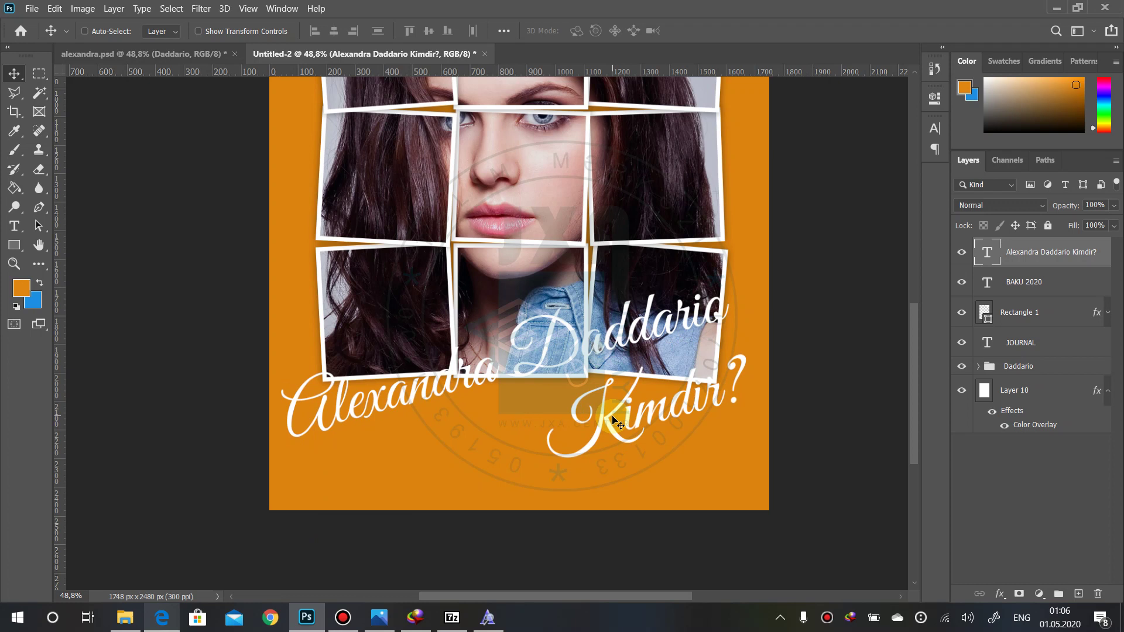
key("Down")
key("shift+Down")
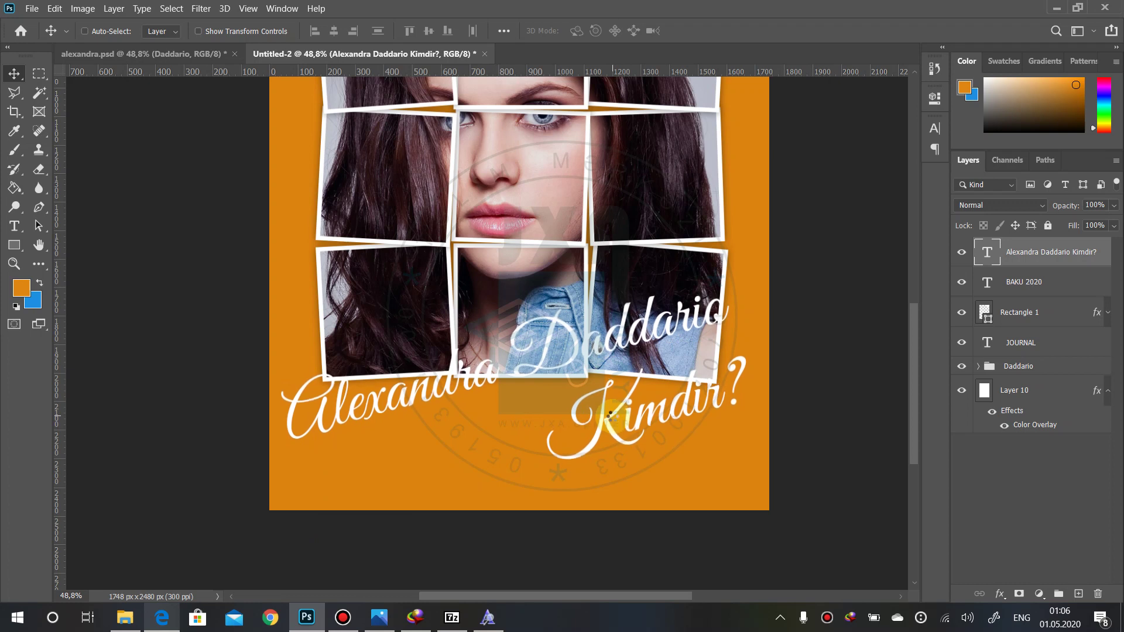
key("shift+Down")
key("Down")
key("Down")
key("Down")
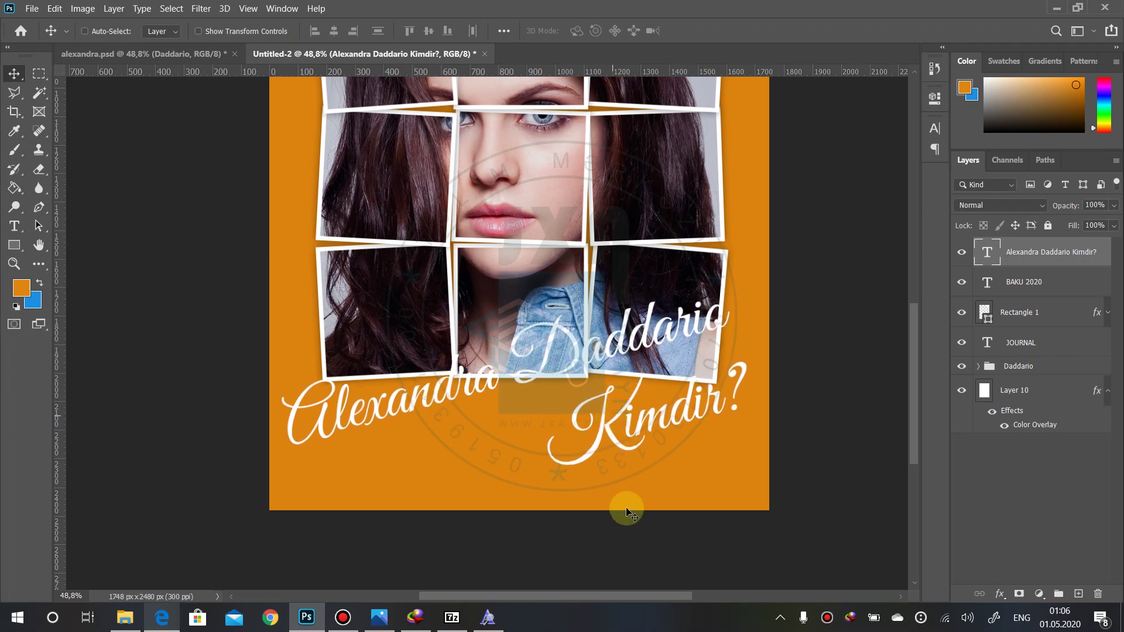
left_click(380, 617)
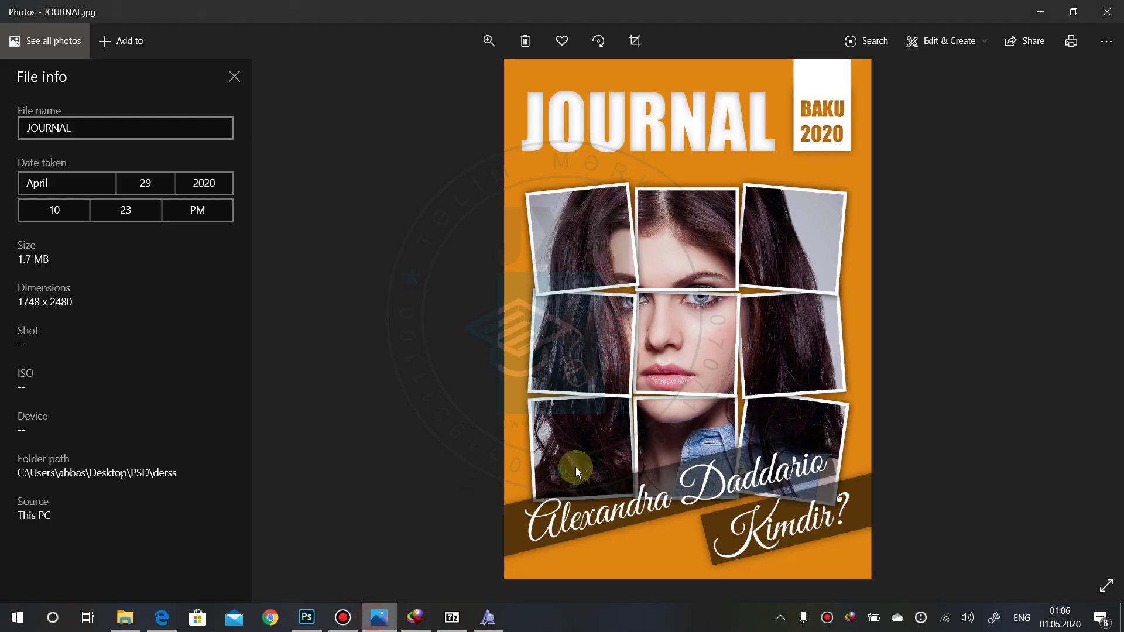
key("alt+Tab")
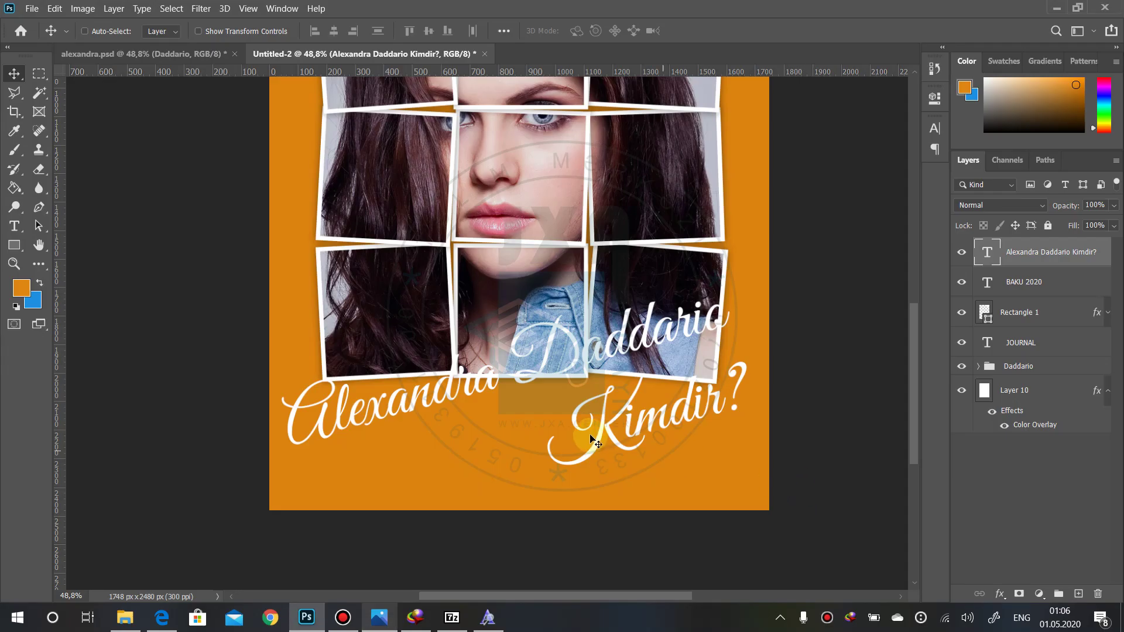
- Draw a wide rectangle band across the lower portrait and fill it with black
left_click(14, 244)
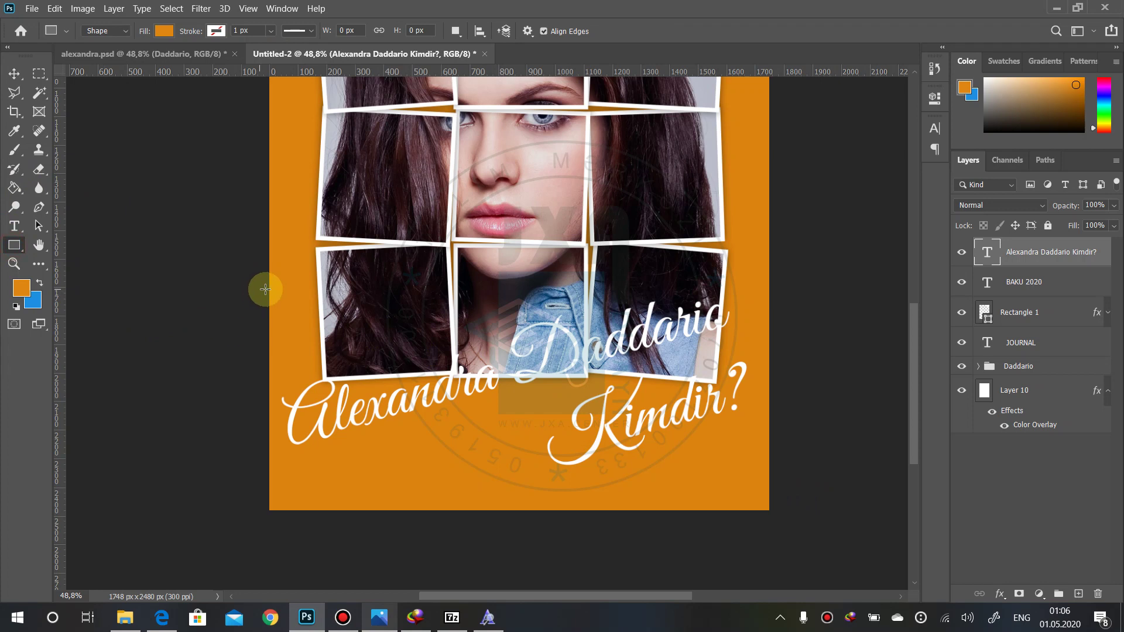
mouse_move(269, 289)
left_mouse_down()
mouse_move(711, 375)
mouse_move(740, 360)
left_mouse_up()
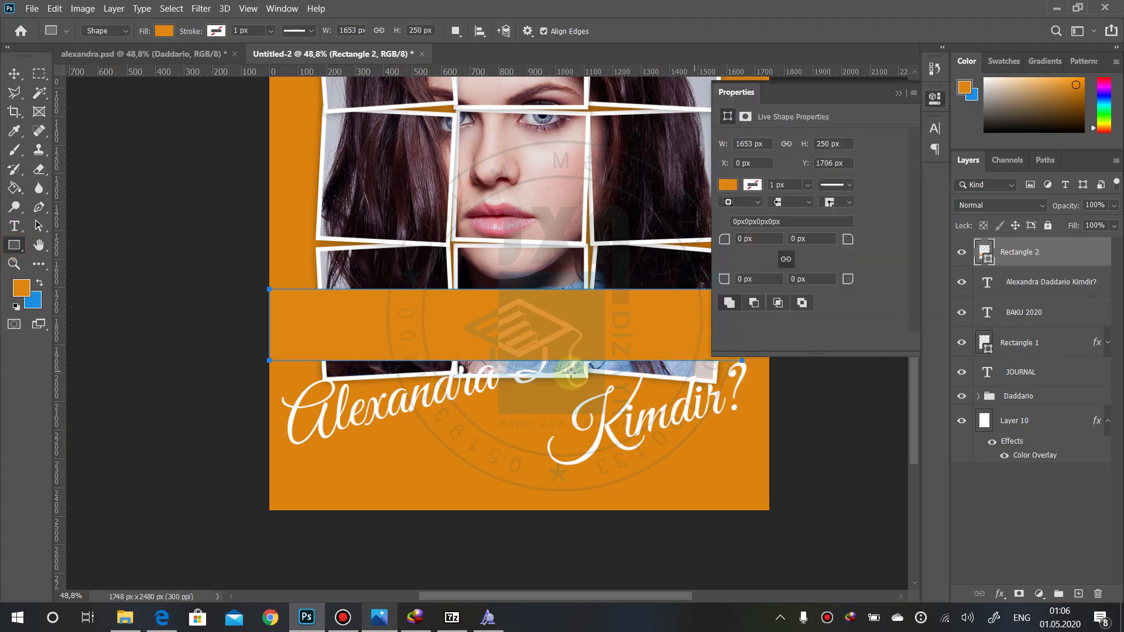
left_click(727, 184)
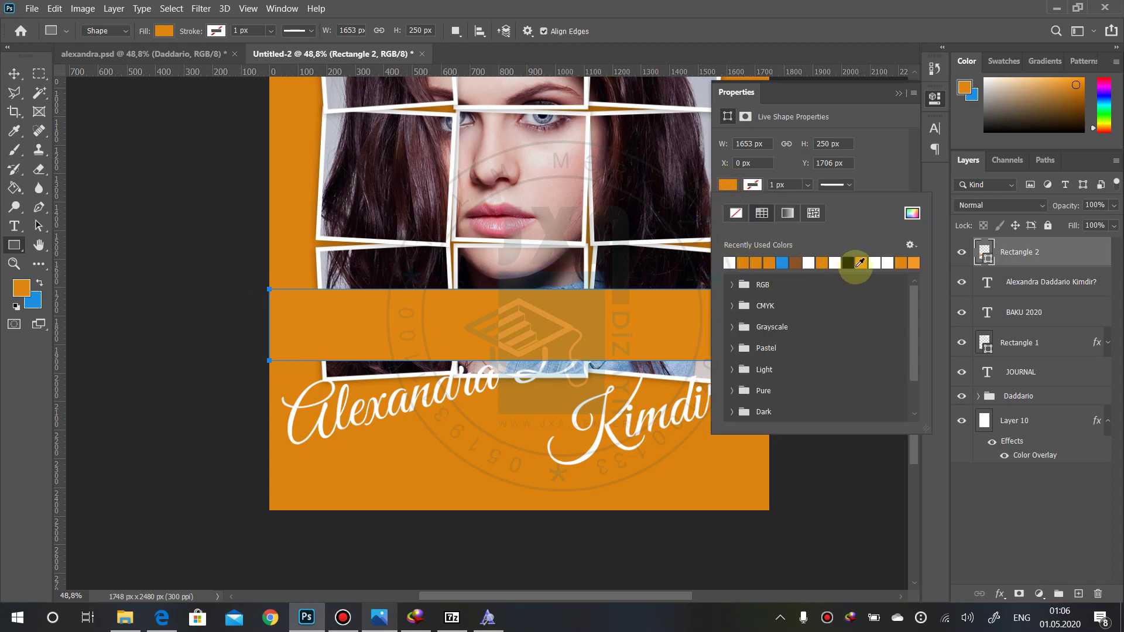
left_click(847, 262)
left_click(935, 99)
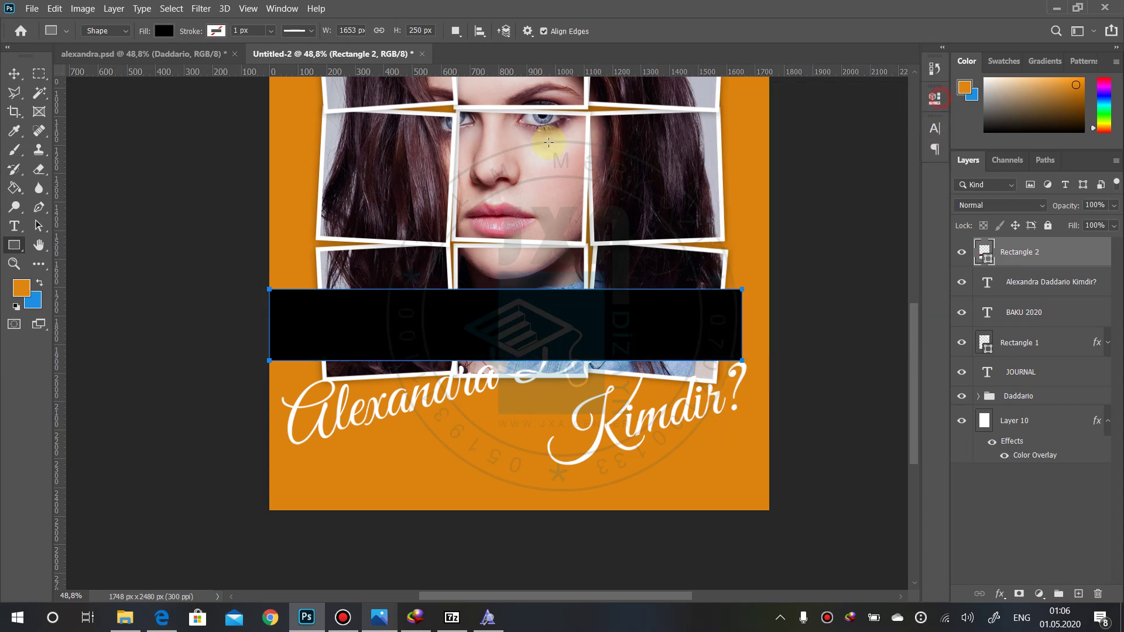
left_click(14, 74)
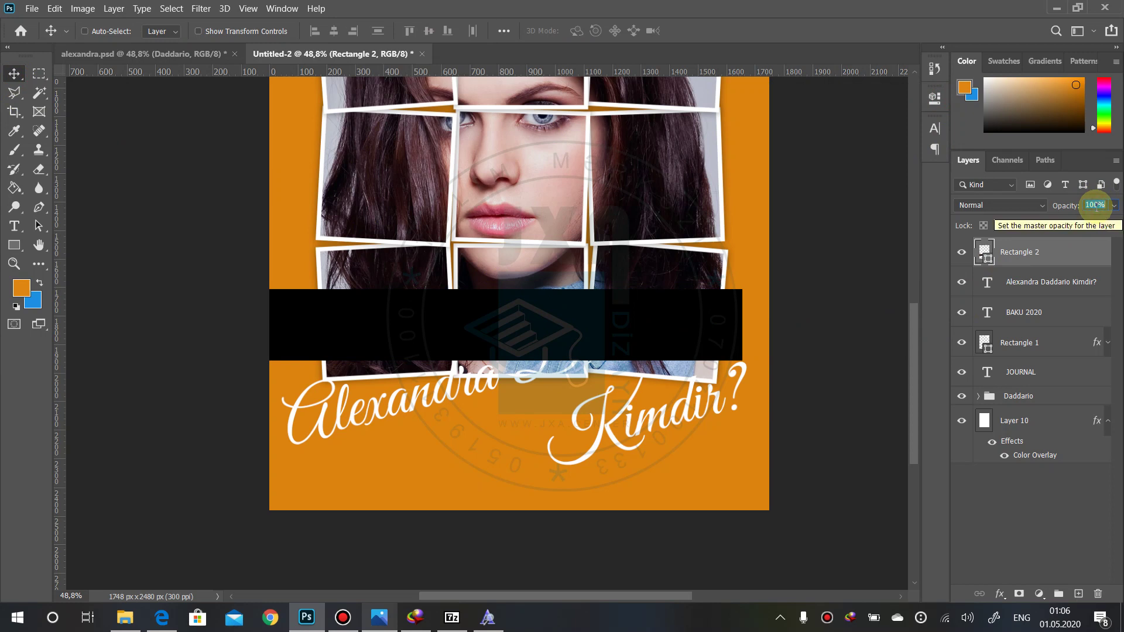
- Set the band's opacity to 40% and move its layer beneath the caption
type("30")
key("BackSpace")
key("BackSpace")
type("40")
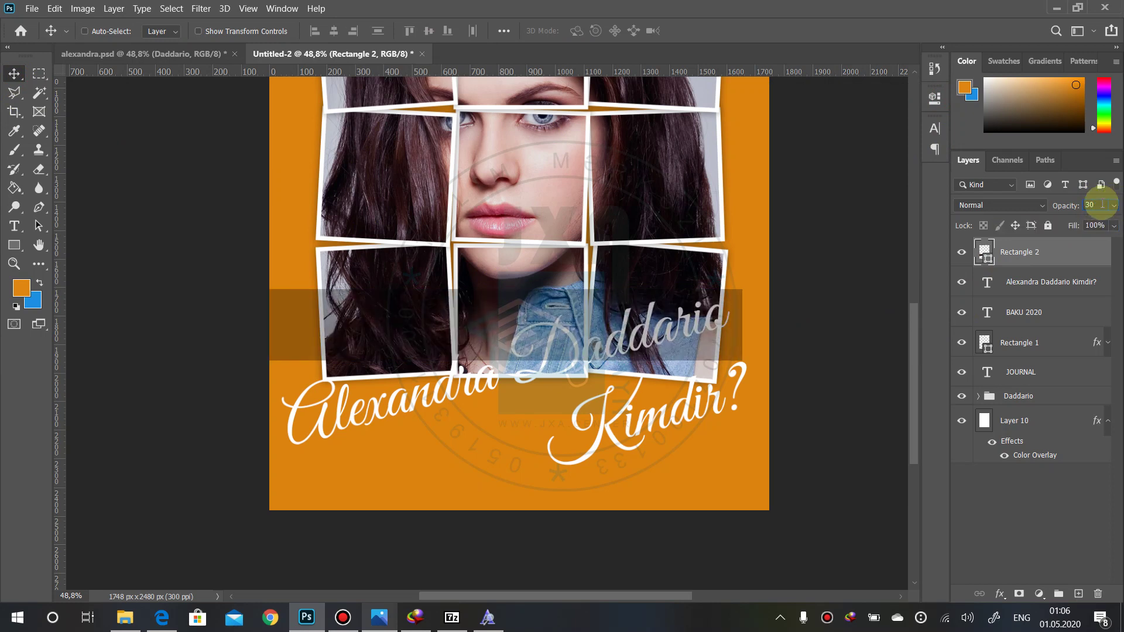
key("Return")
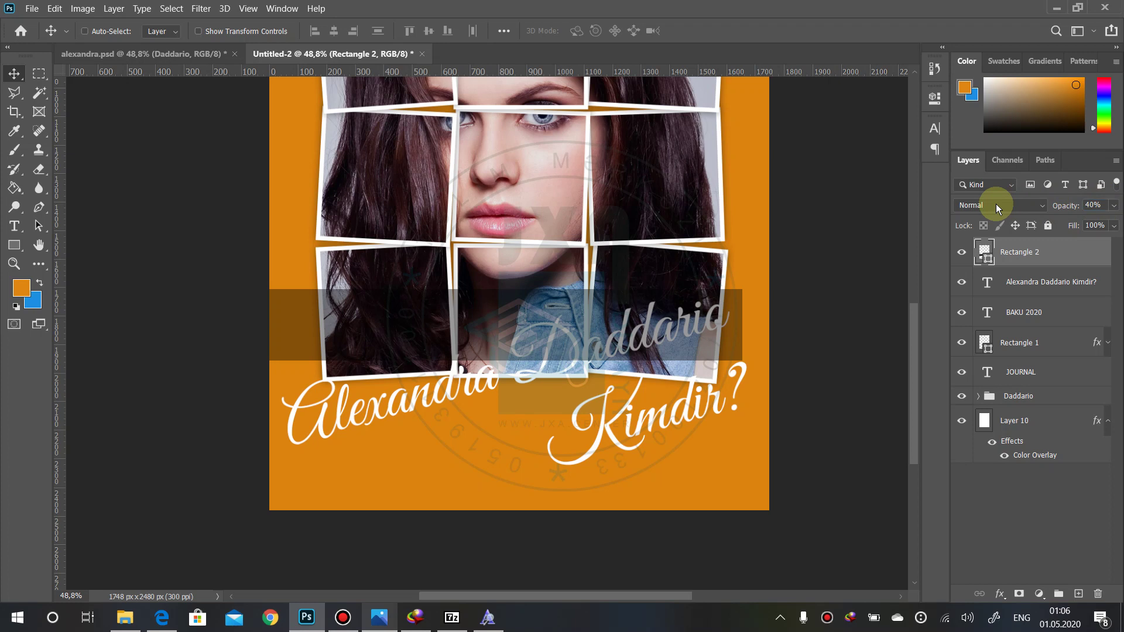
left_click_drag(1015, 252, 1025, 284)
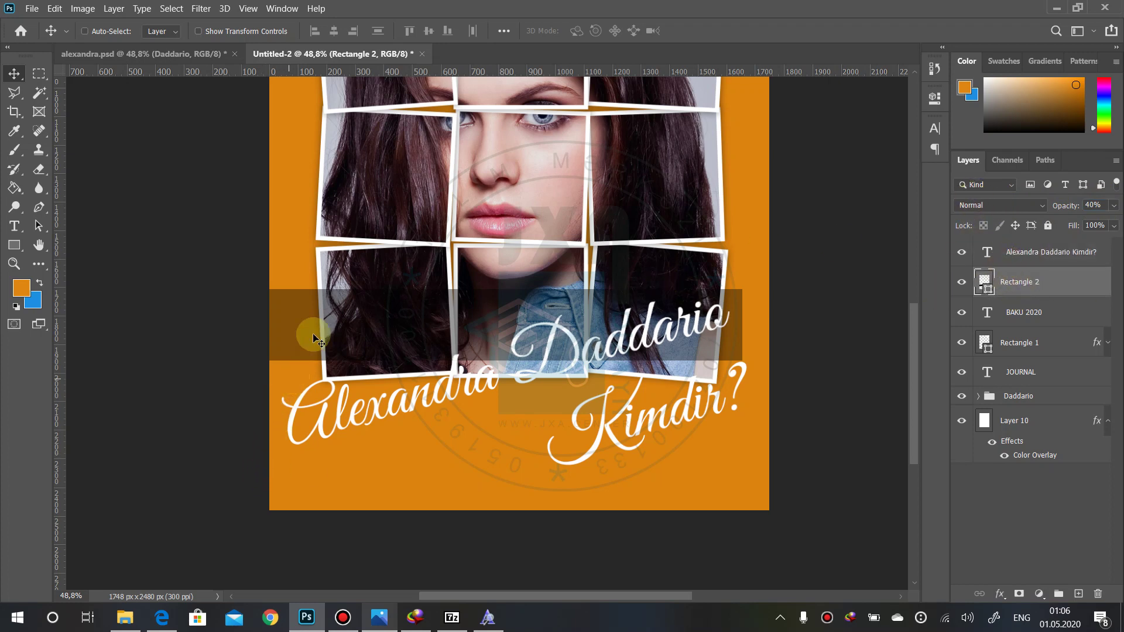
- Move the dark band down, tilt it to -15°, and stretch it wider to the right
left_click_drag(313, 322, 315, 374)
key("ctrl+t")
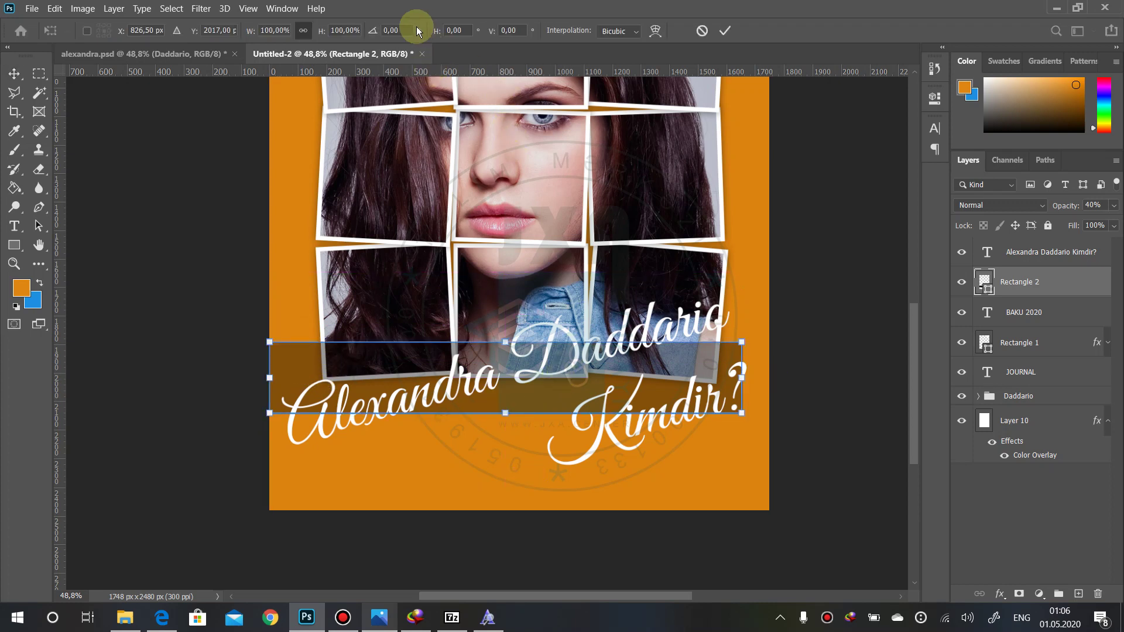
left_click(406, 30)
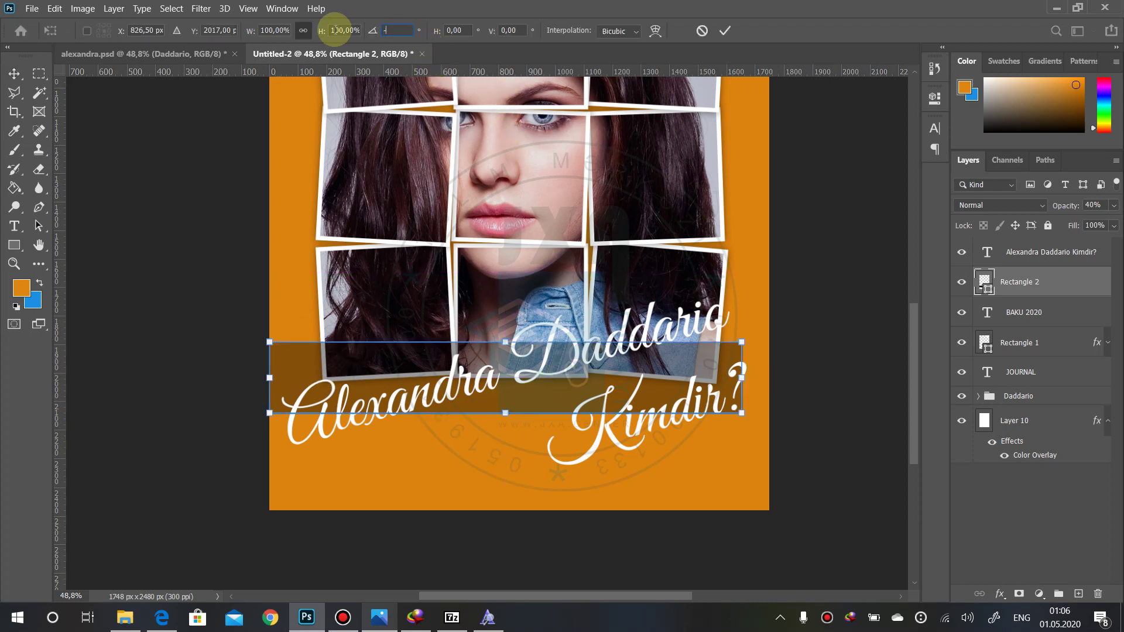
type("15")
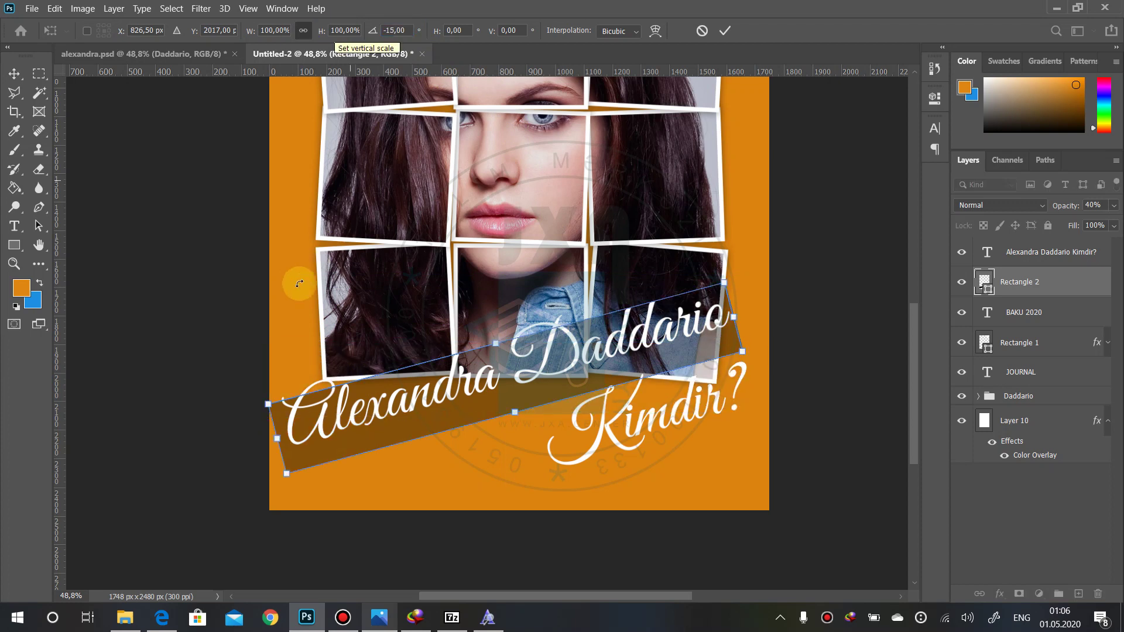
left_click_drag(370, 415, 357, 415)
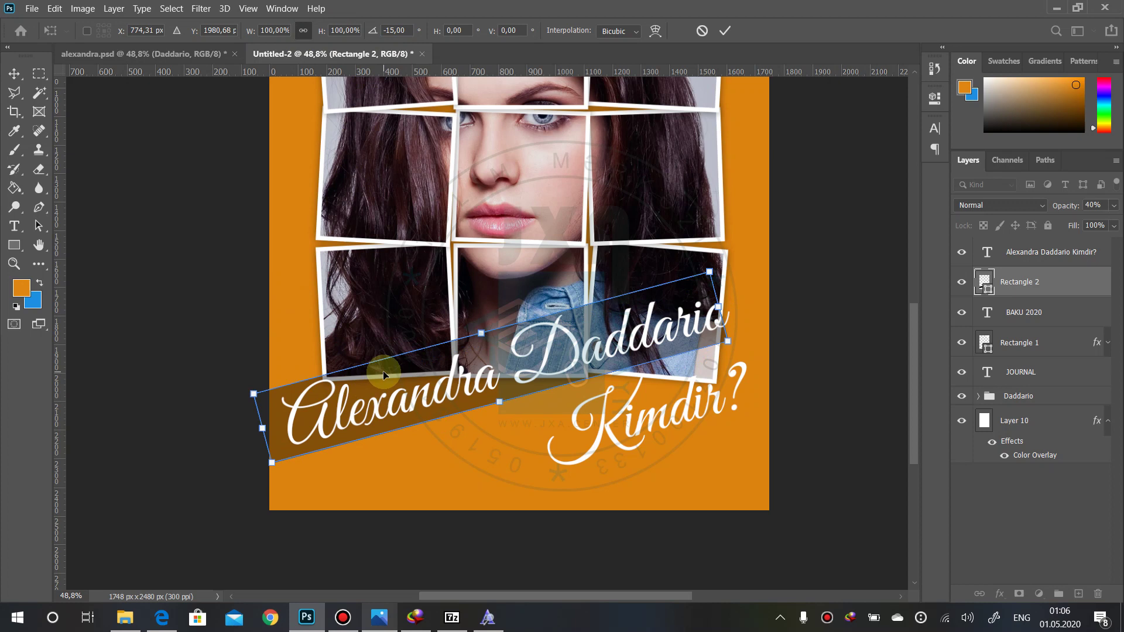
left_click_drag(724, 305, 737, 299)
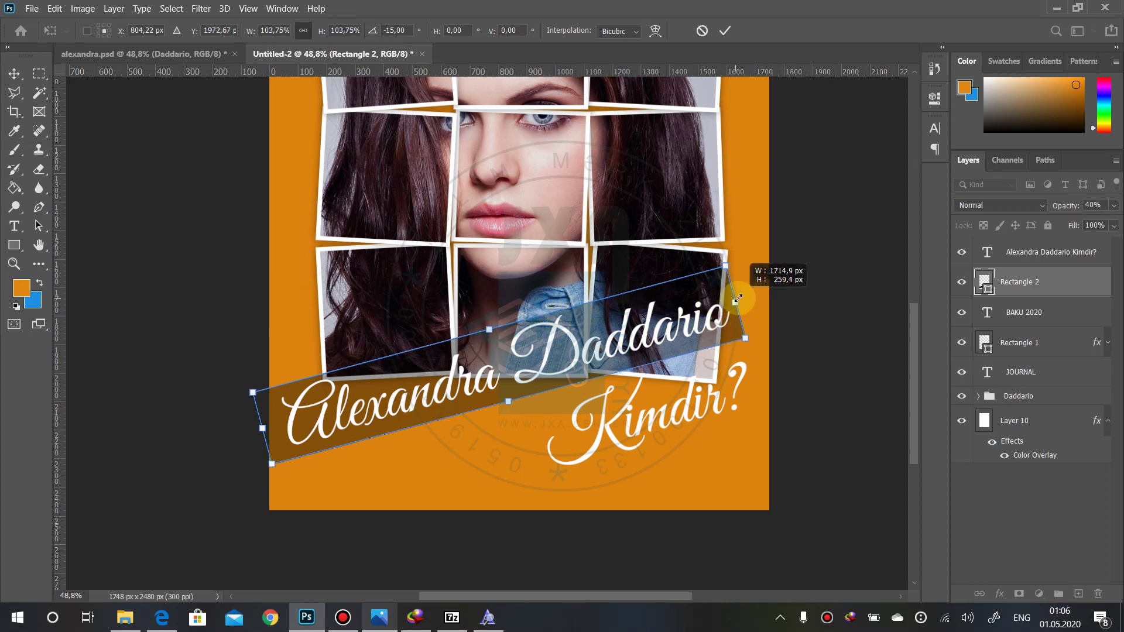
key("Return")
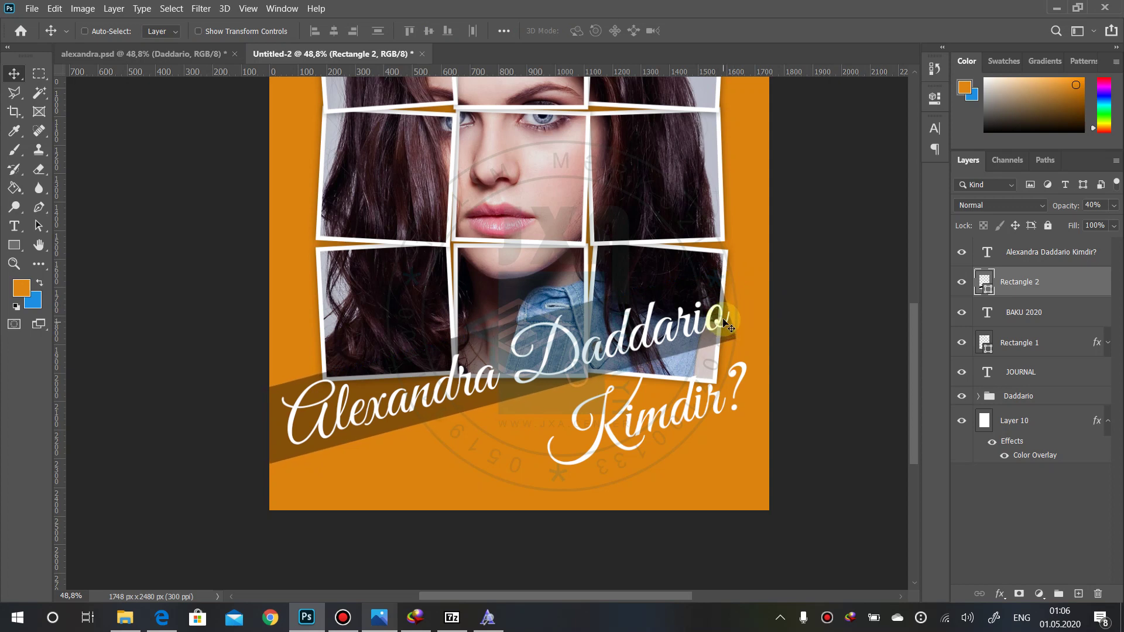
- Enlarge the tilted band from its top-right corner and reposition it behind the caption
key("ctrl+t")
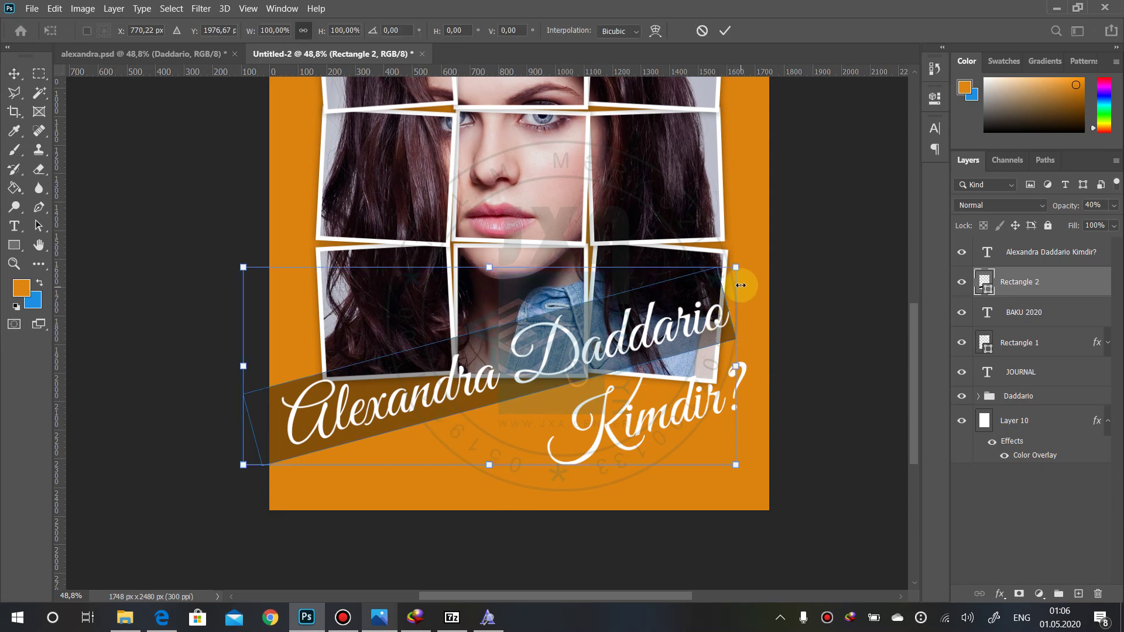
key("Return")
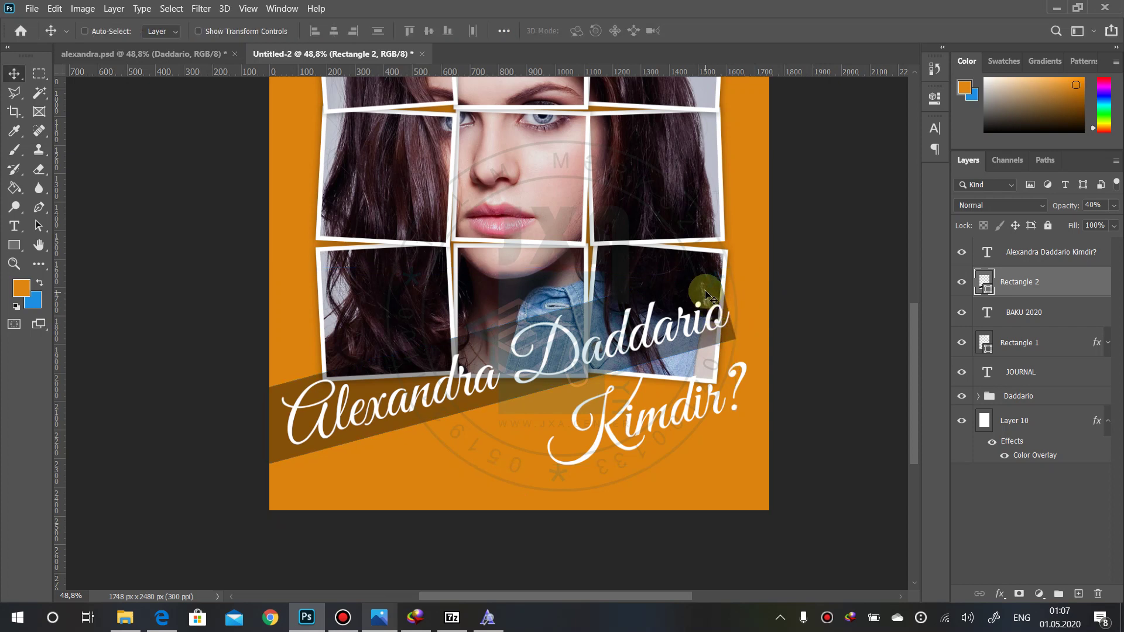
left_click(934, 99)
left_click(934, 100)
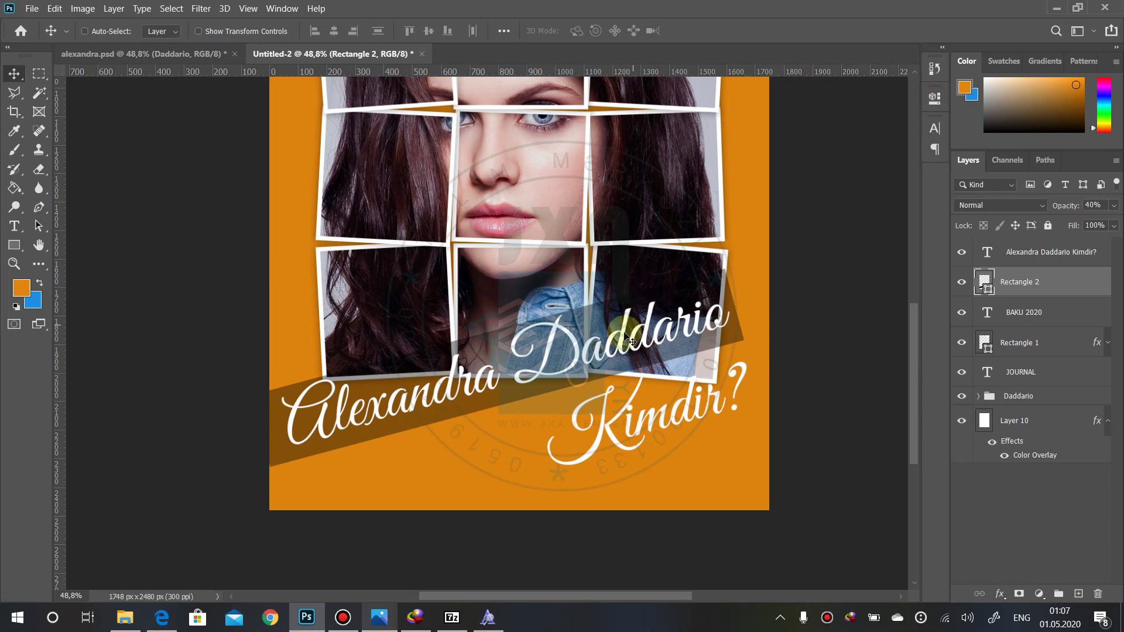
key("ctrl+t")
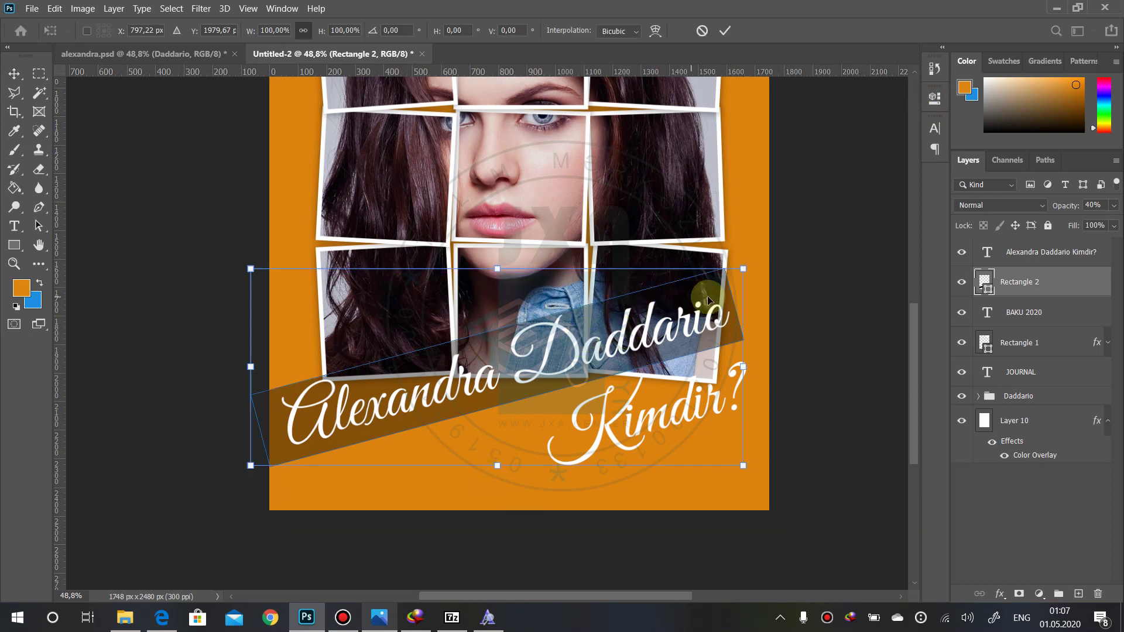
left_click_drag(742, 267, 763, 258)
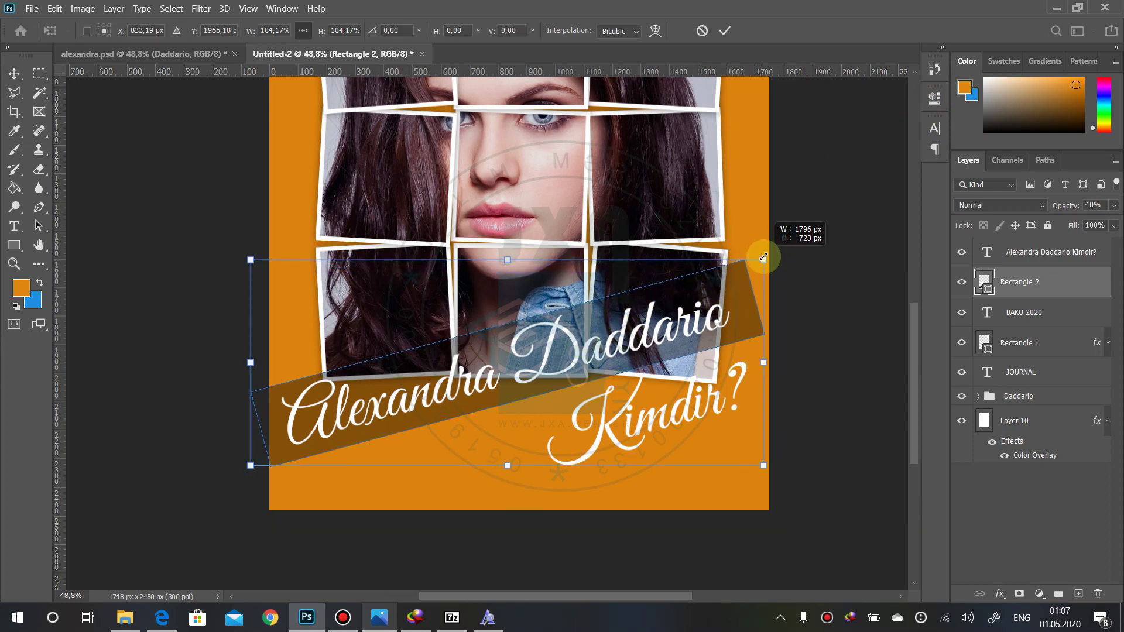
key("Return")
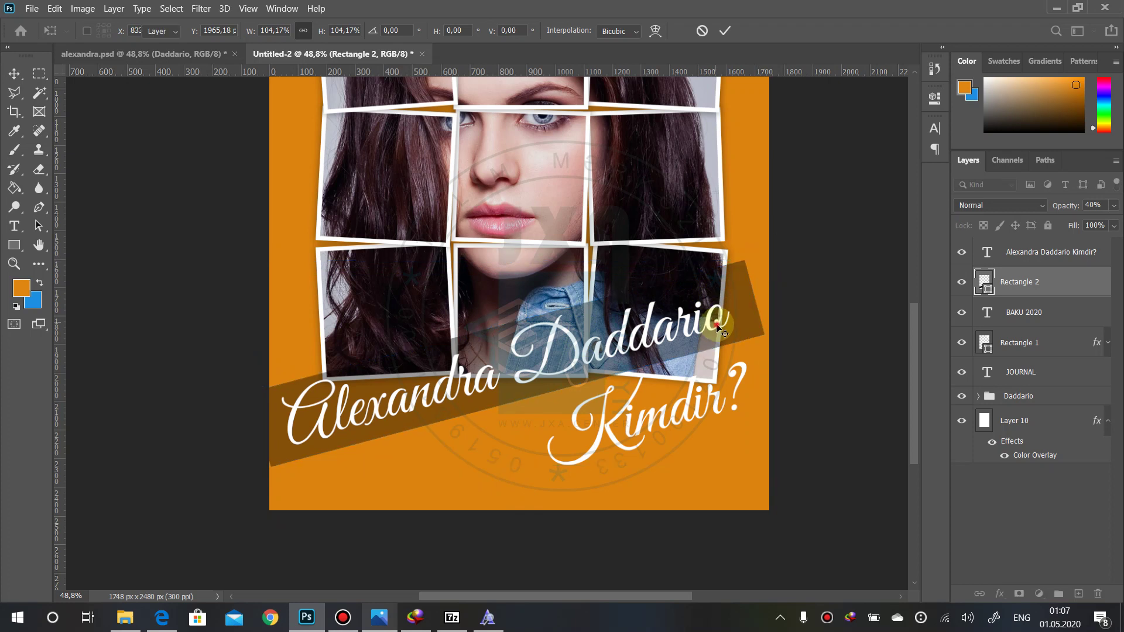
left_click_drag(718, 320, 708, 335)
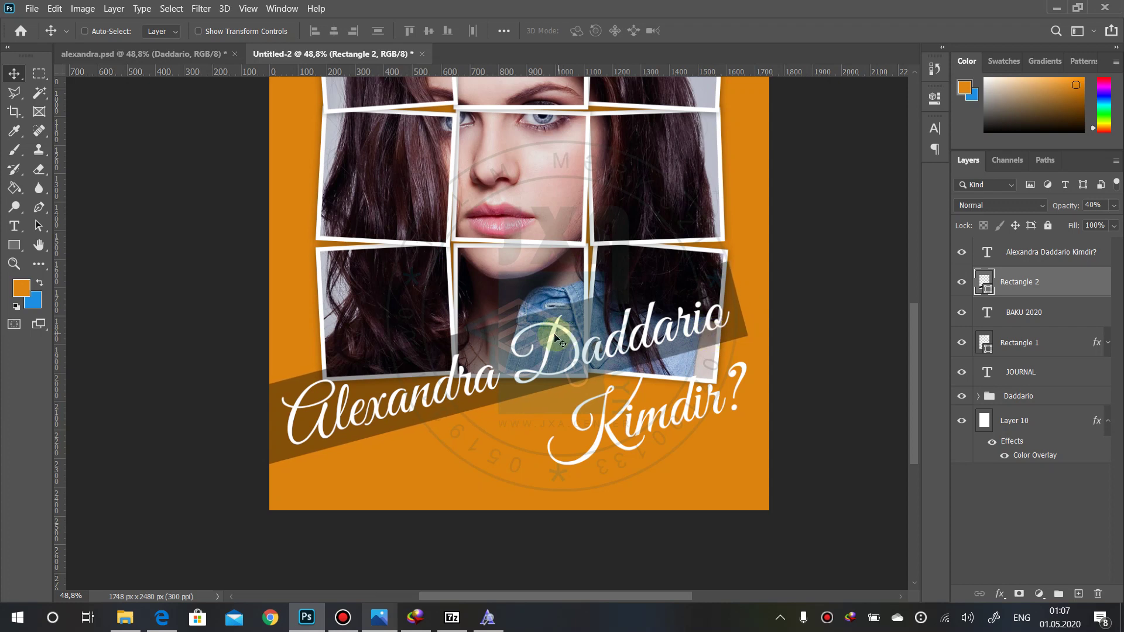
- Alt-drag a copy of the dark band beneath Kimdir? and nudge it into line
left_click_drag(518, 346, 714, 402)
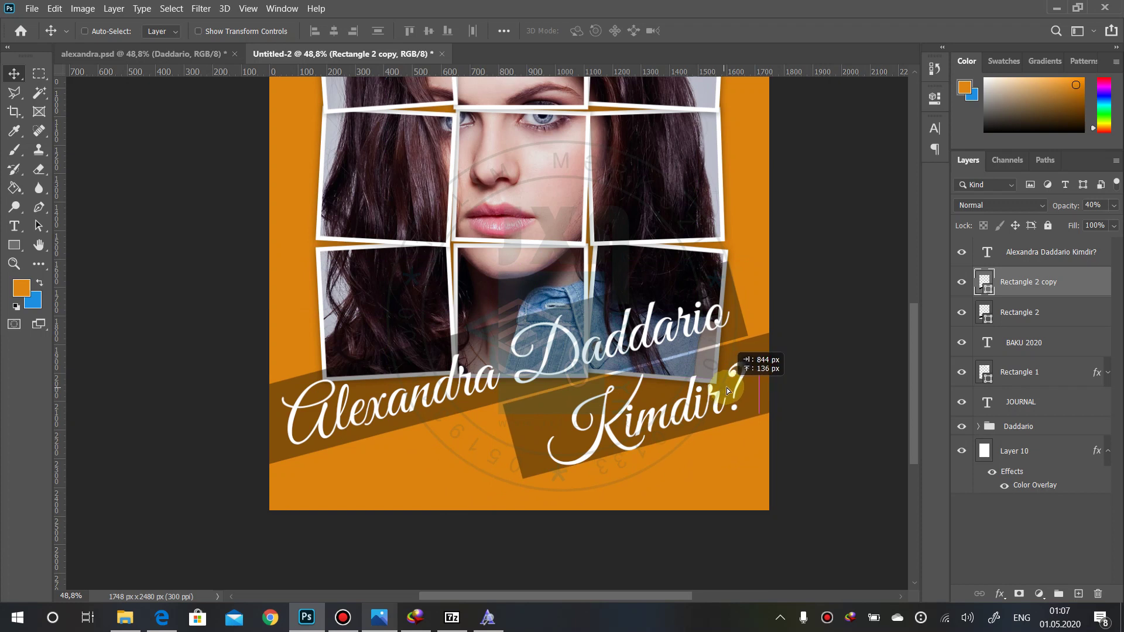
left_click_drag(714, 401, 729, 390)
key("Down")
key("Down")
key("Down")
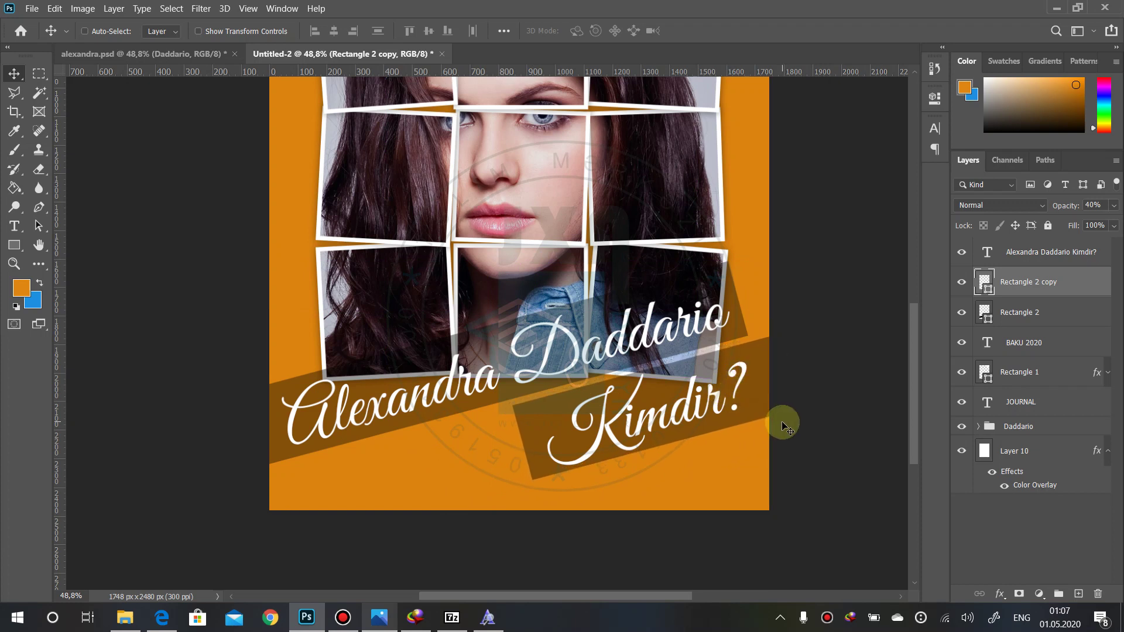
key("Down")
key("Down")
key("Down")
key("Up")
key("Up")
key("Up")
key("Up")
key("Up")
key("Up")
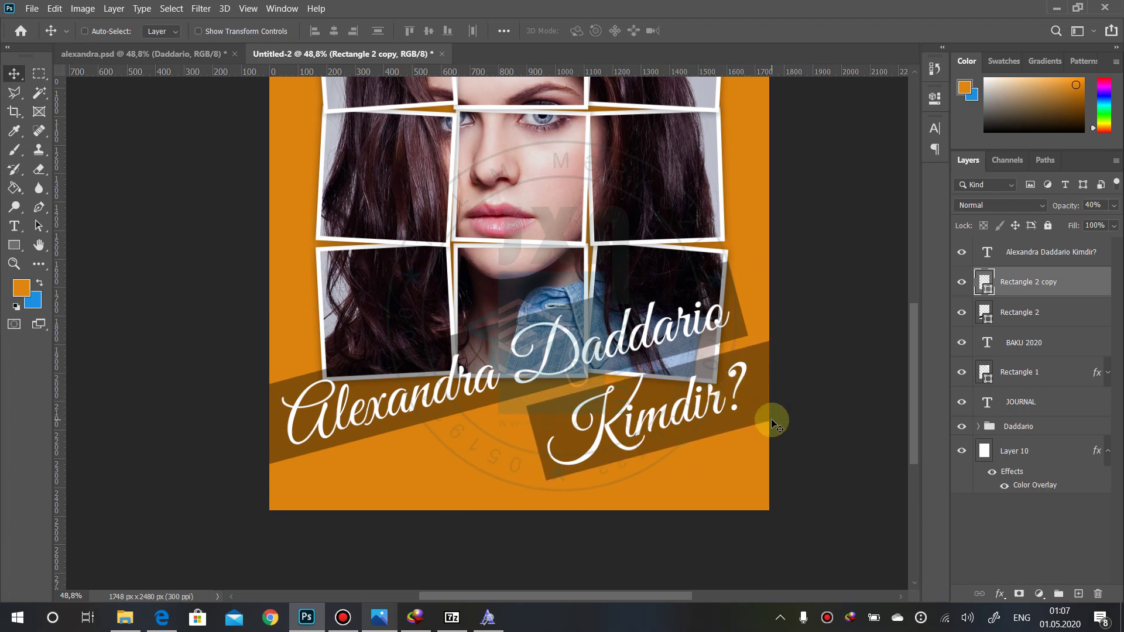
key("Up")
key("Up")
key("Up")
key("Up")
key("Up")
key("Up")
key("Up")
key("Up")
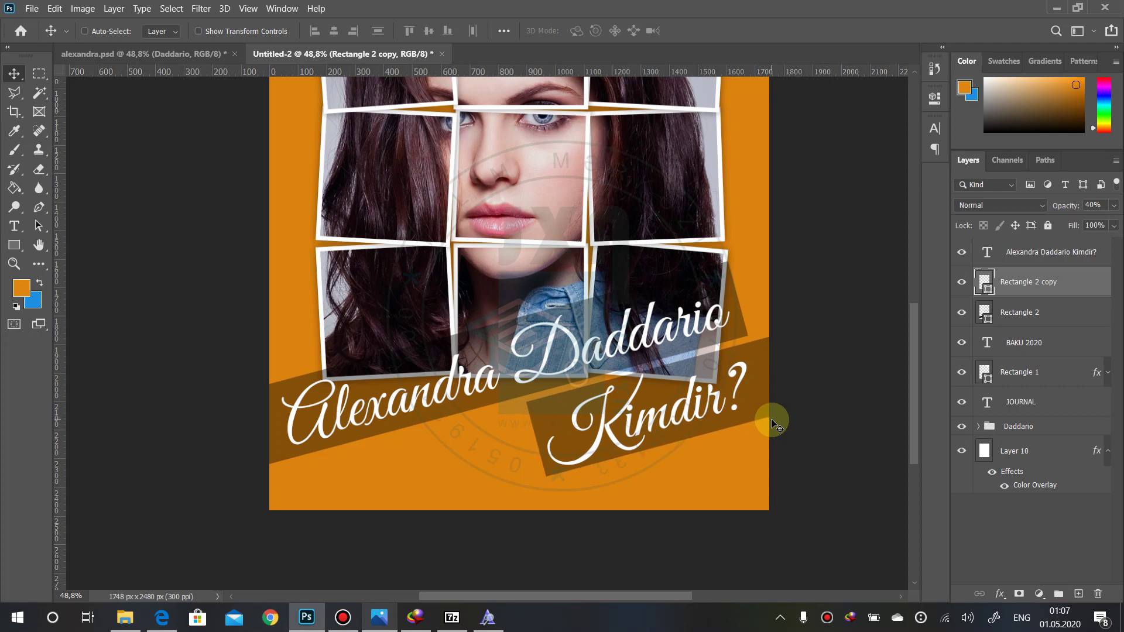
- Zoom in and fine-tune the copied band's position under Kimdir? with arrow nudges
scroll(626, 410, "up", 3, "alt")
scroll(627, 418, "up", 2, "alt")
key("Up")
key("Up")
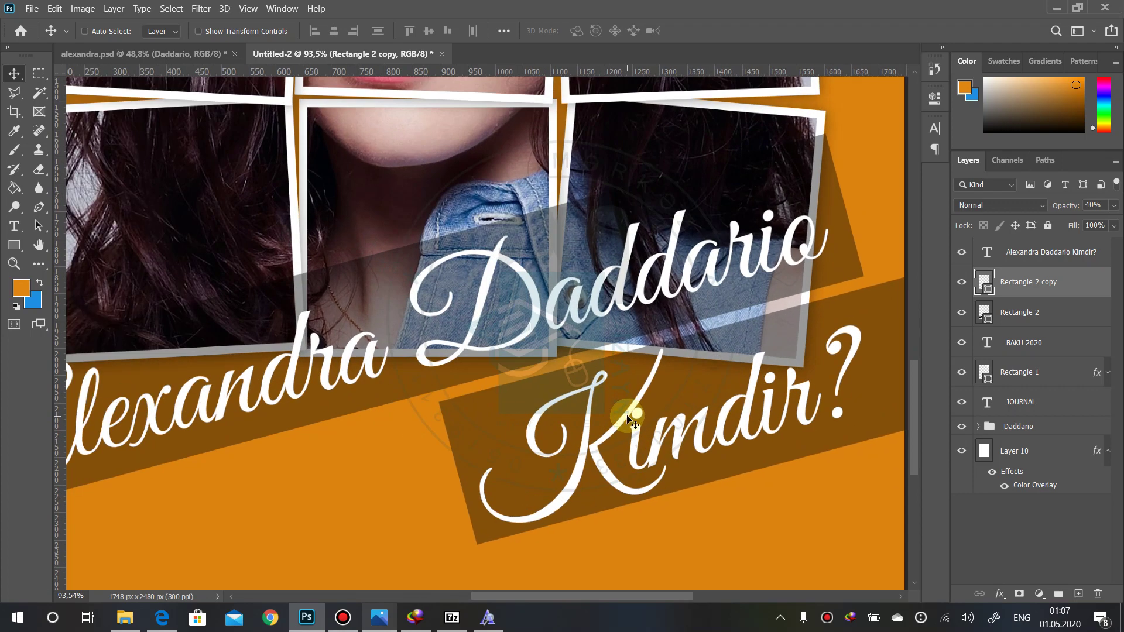
key("Down")
key("Up")
key("Down")
key("Down")
key("Right")
key("Right")
key("Right")
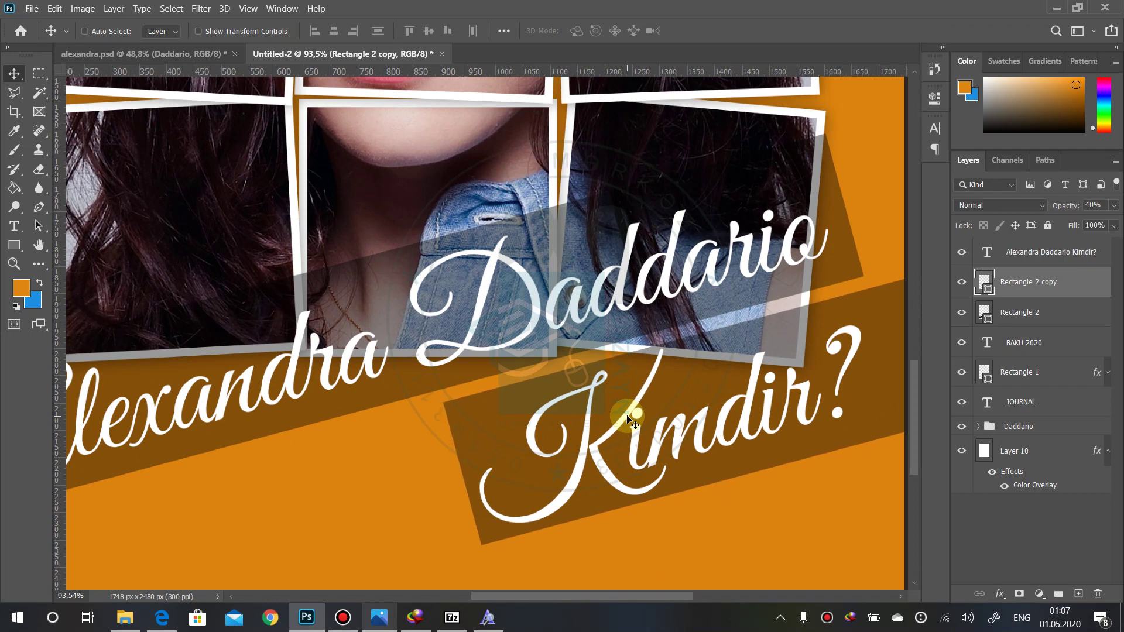
- Select the Rectangle 2 layer, fit the whole poster in view, and compare with the reference
right_click(689, 193)
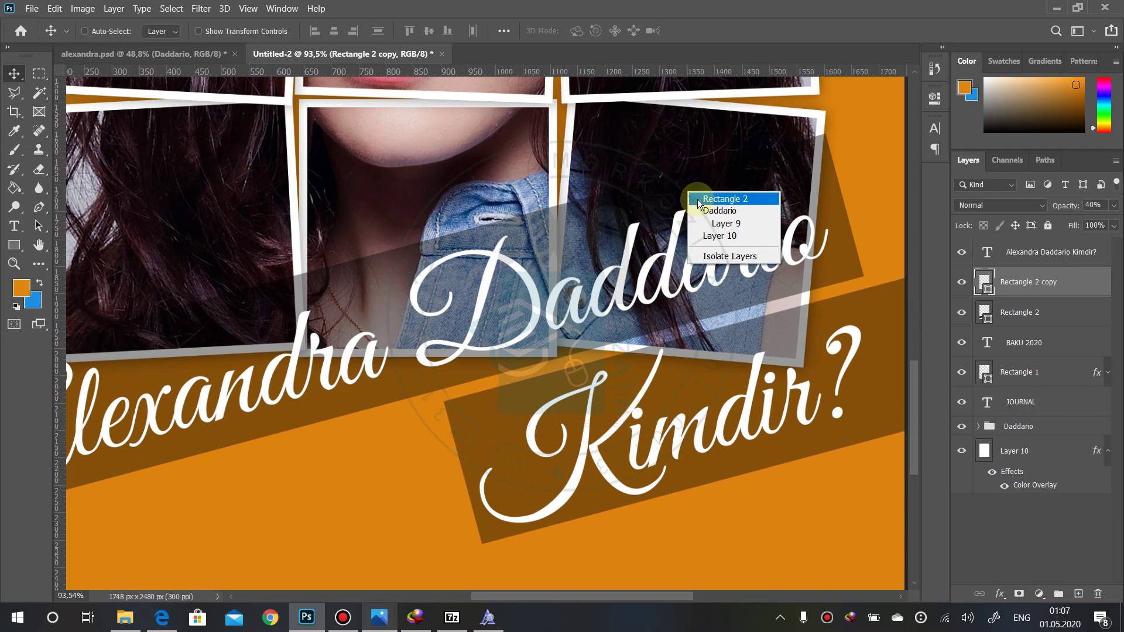
left_click(698, 201)
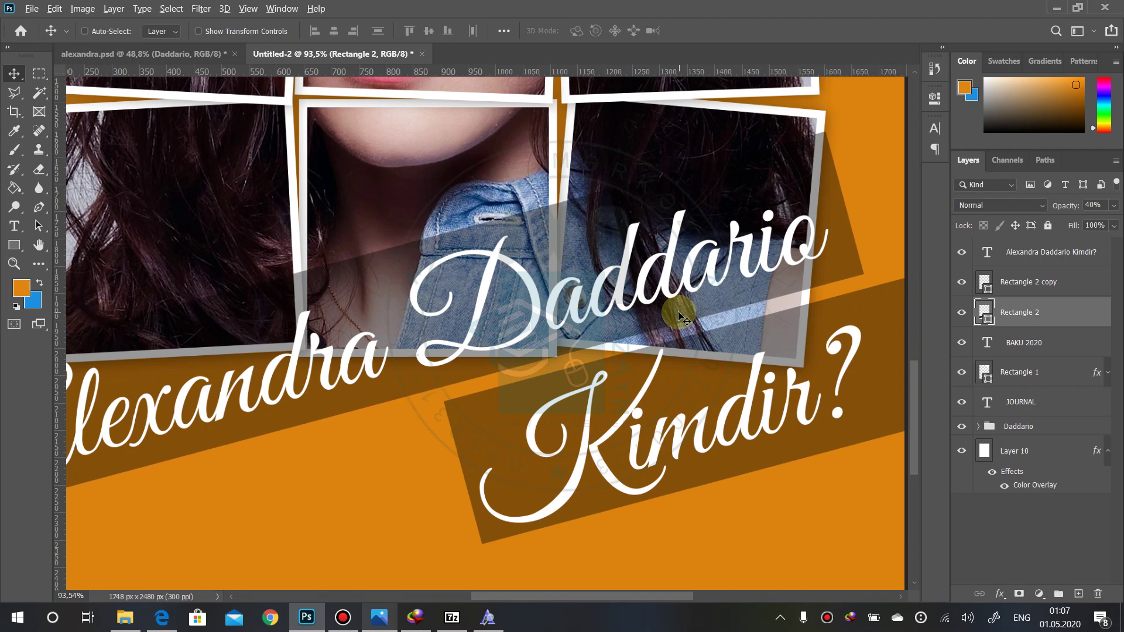
key("ctrl+0")
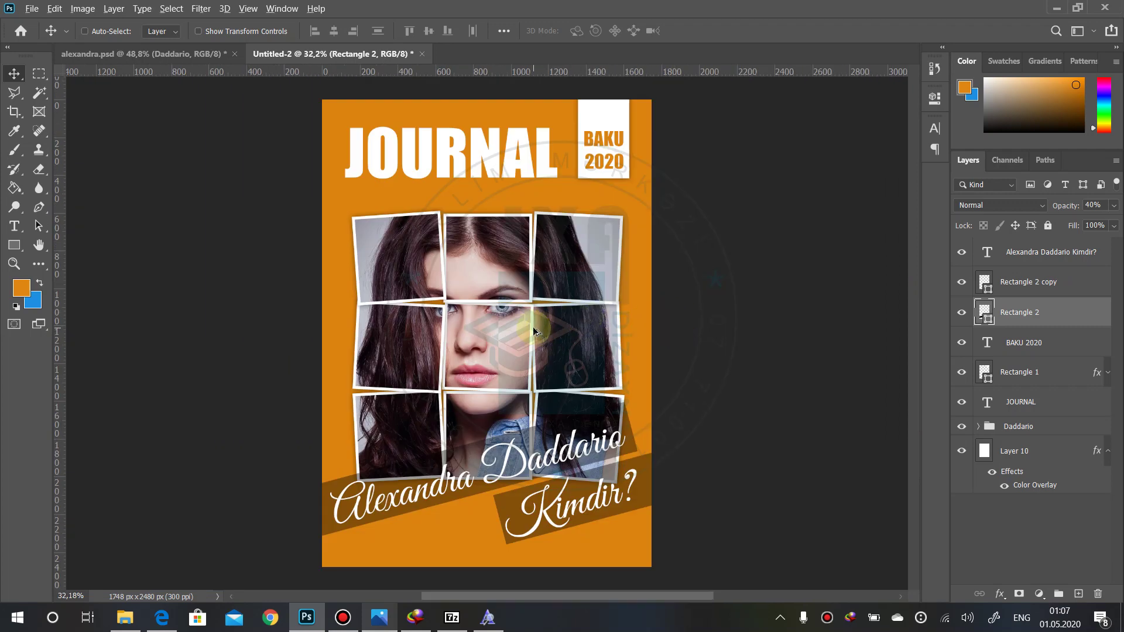
scroll(534, 332, "up", 1)
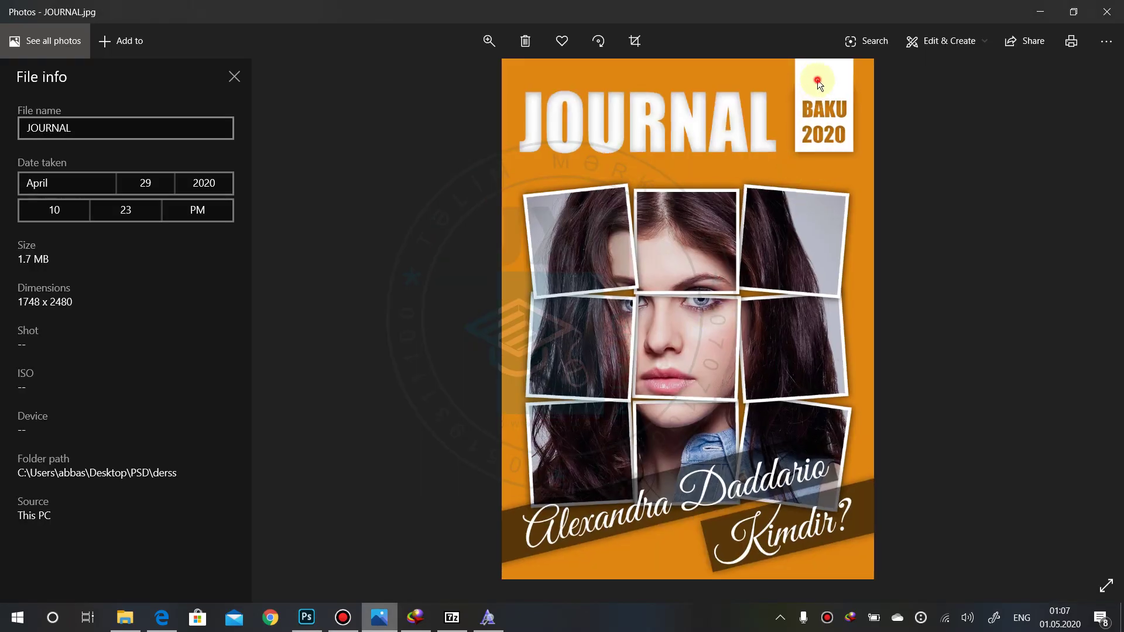
scroll(817, 80, "up", 5)
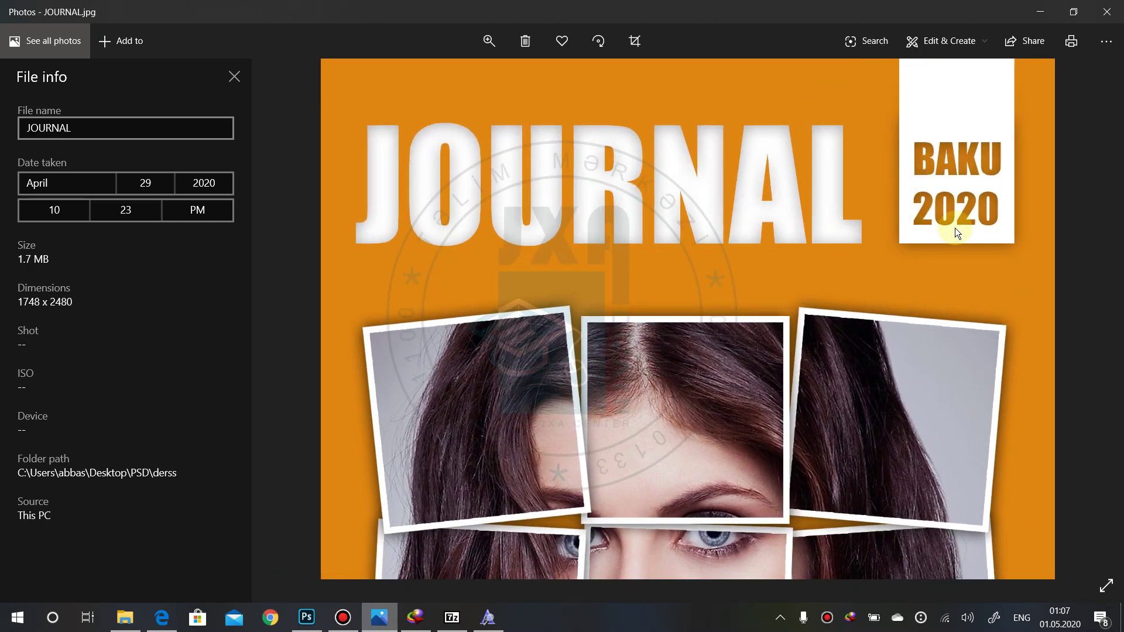
key("alt+Tab")
scroll(598, 120, "up", 3)
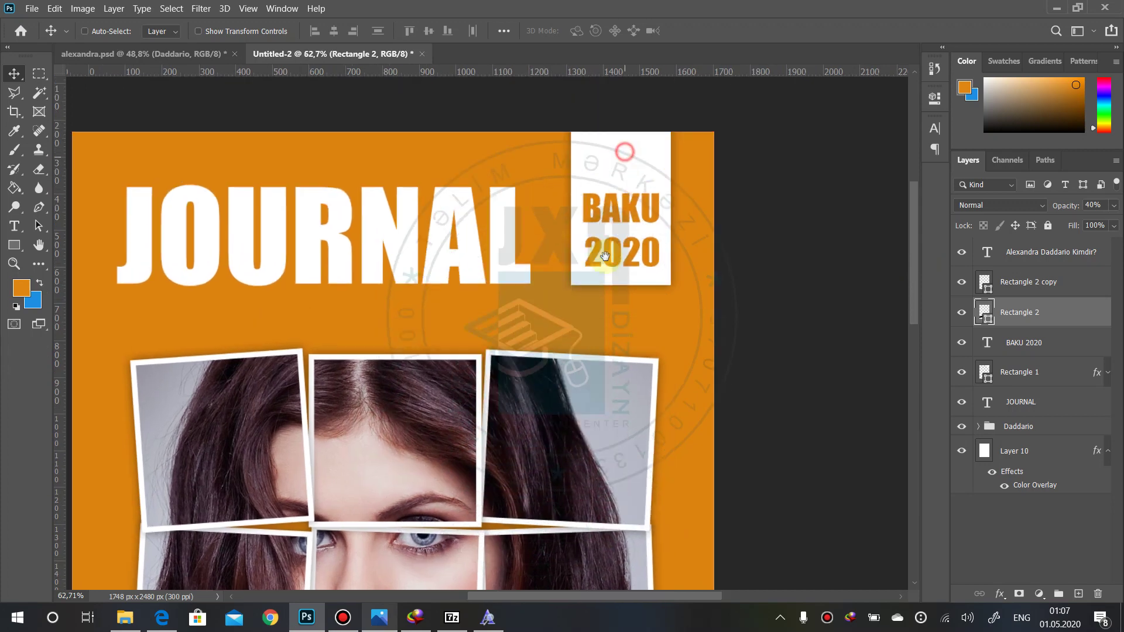
- Merge the BAKU 2020 text with its white Rectangle 1 box into a single layer
scroll(605, 255, "up", 1)
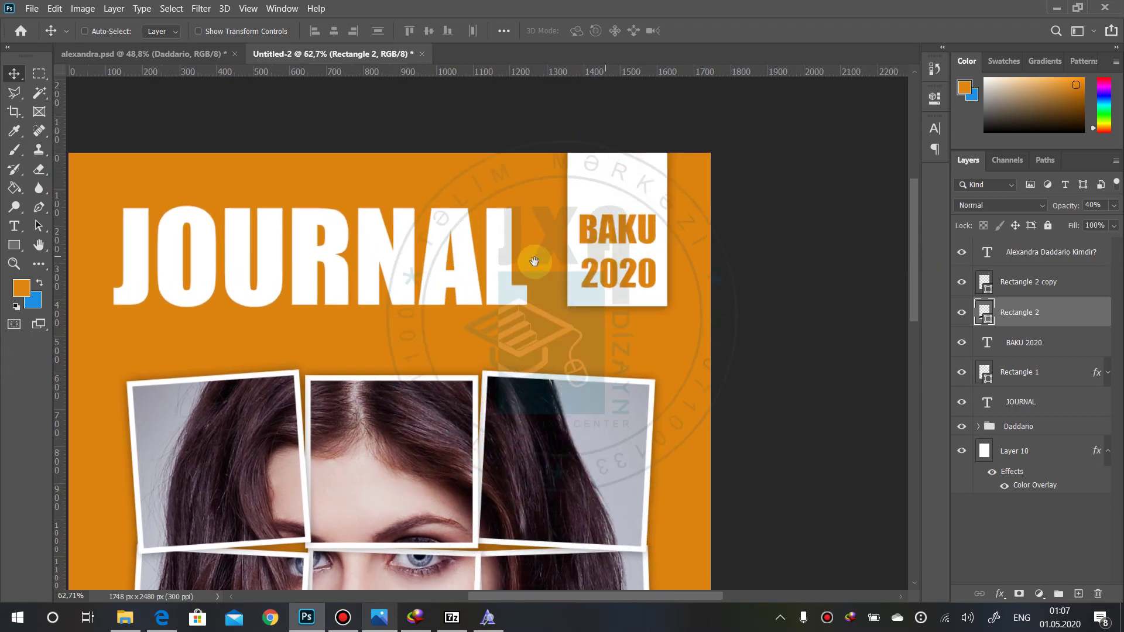
left_click_drag(521, 262, 578, 261)
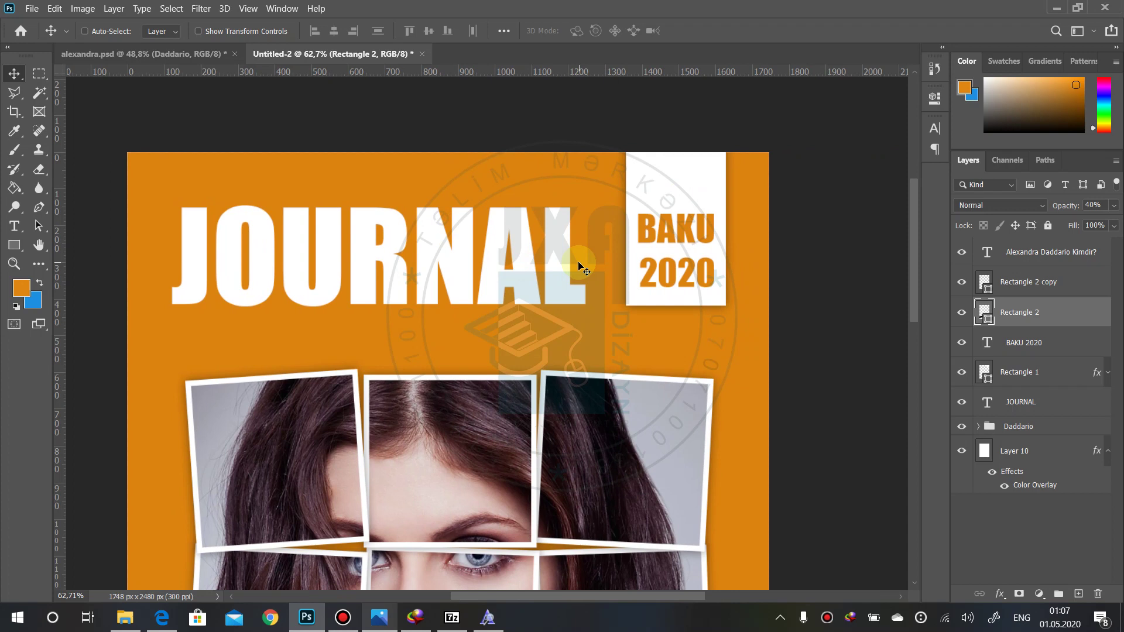
right_click(654, 177)
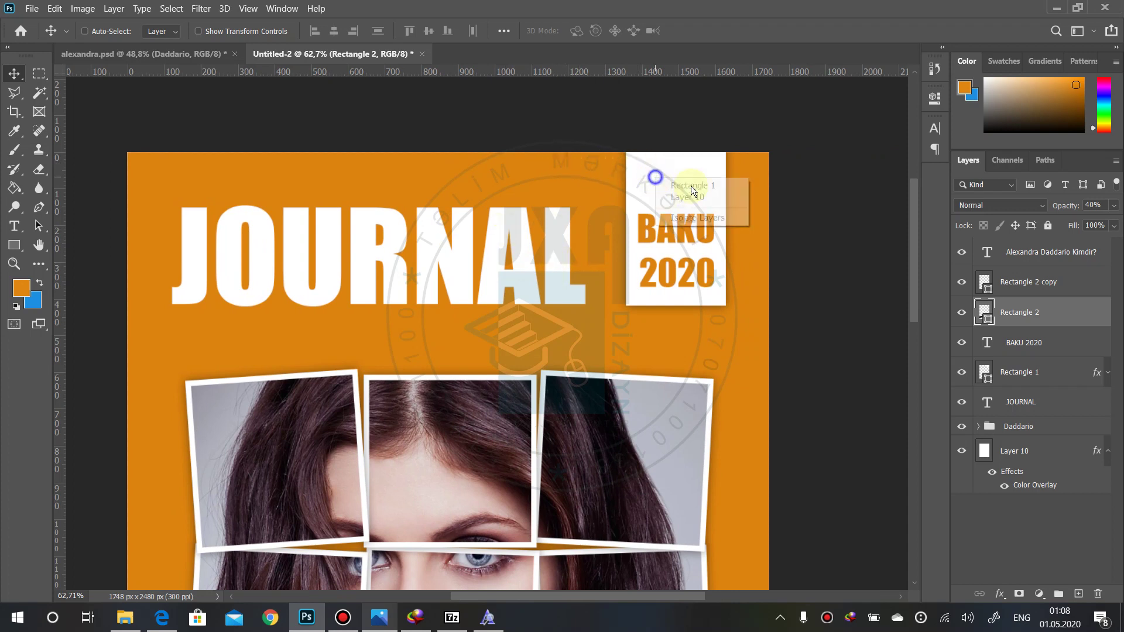
left_click(691, 185)
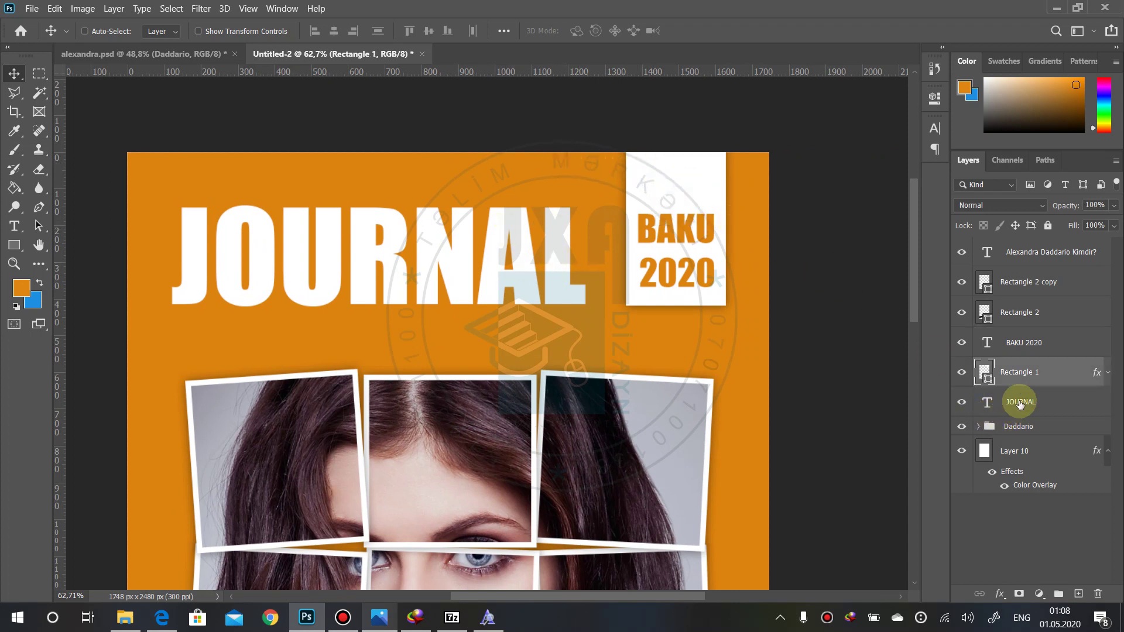
left_click(1030, 345)
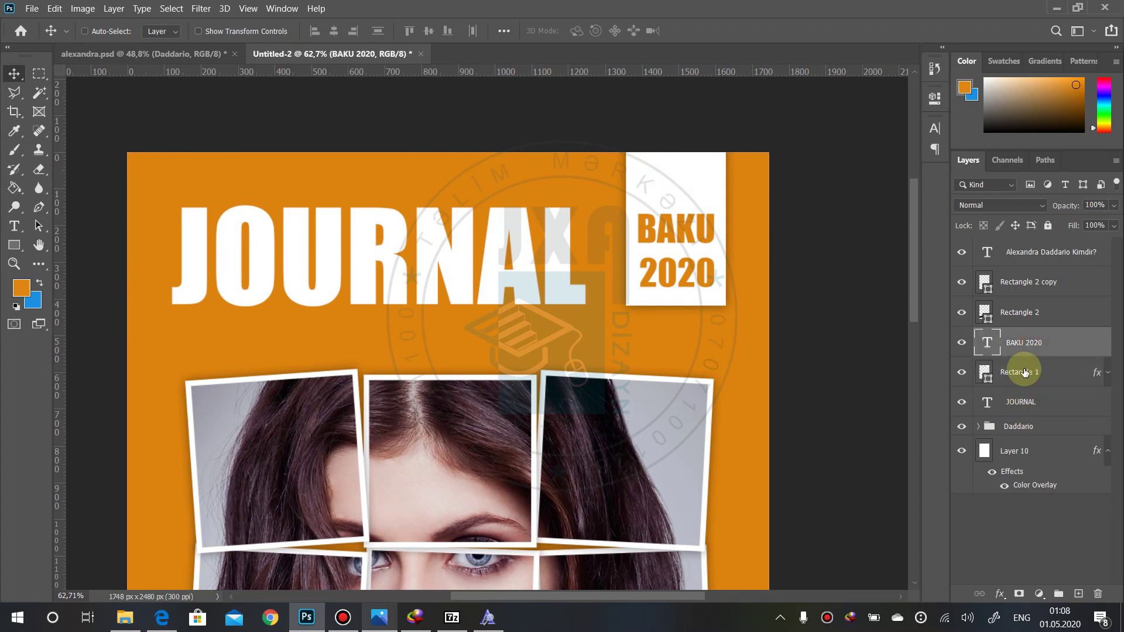
left_click(1024, 373, "ctrl")
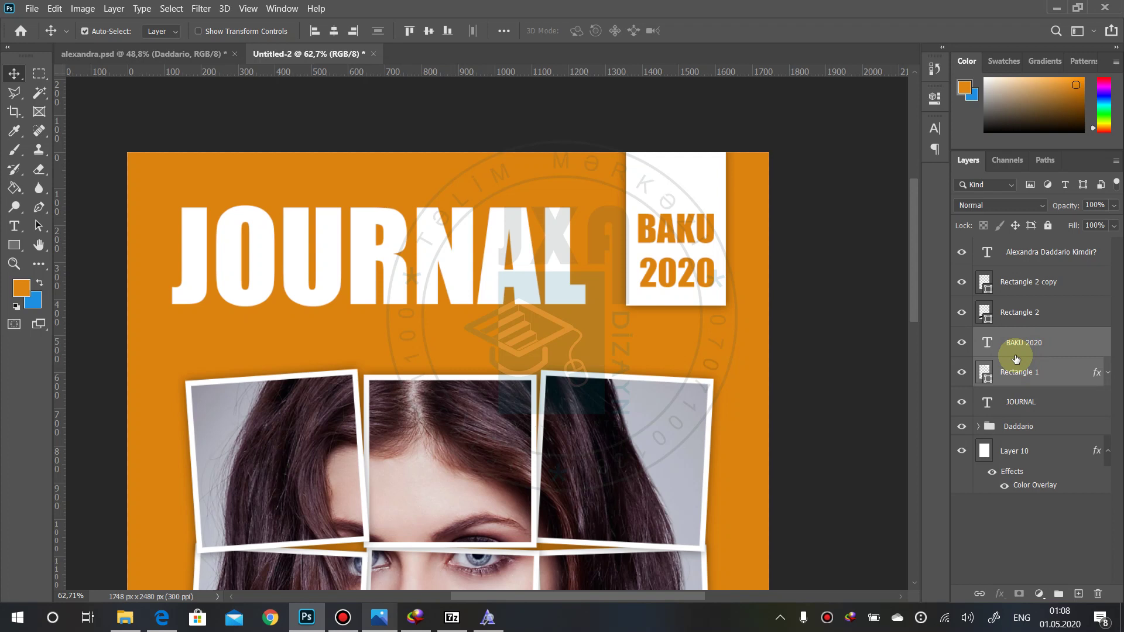
key("ctrl+e")
left_click_drag(668, 233, 677, 253)
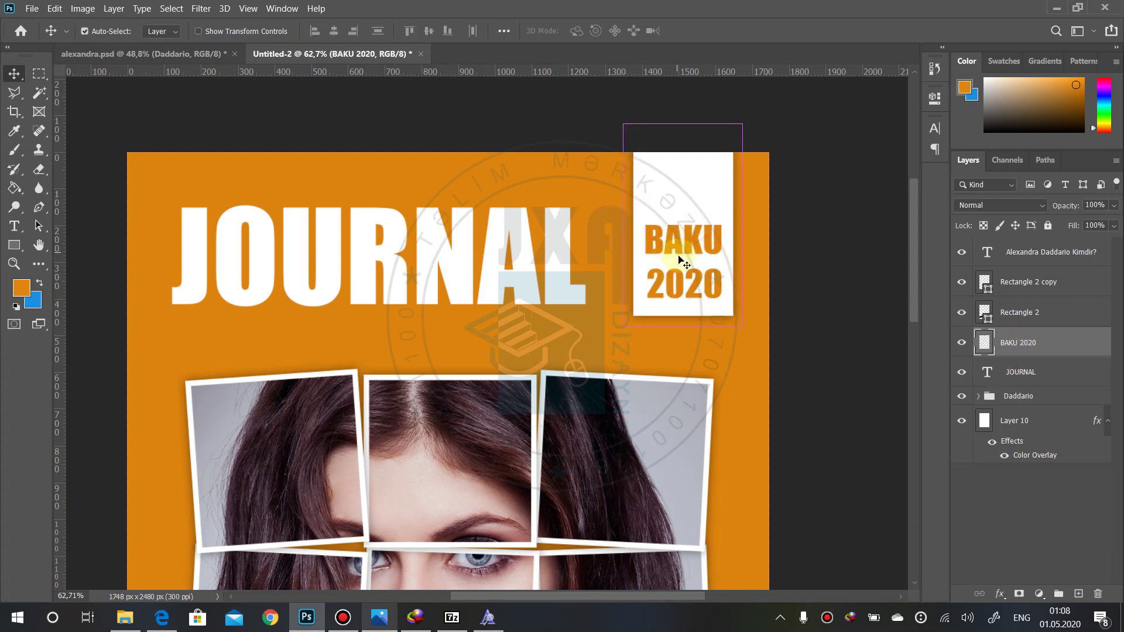
key("ctrl+z")
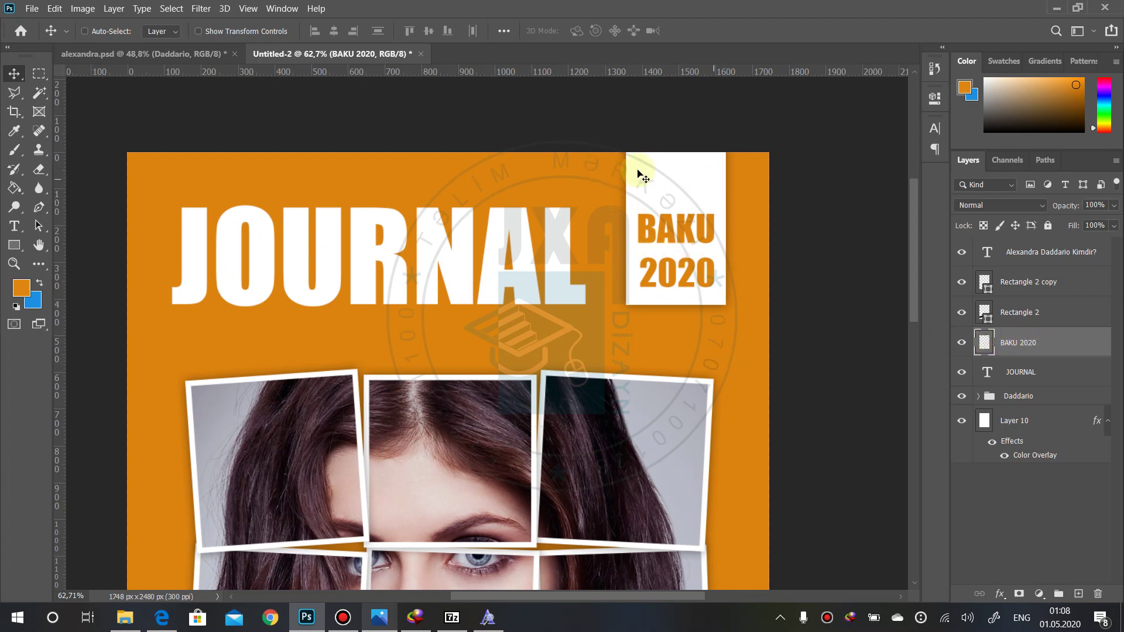
- Duplicate the merged BAKU 2020 layer, hide the original, and pick the Eraser
left_click_drag(1014, 350, 1077, 593)
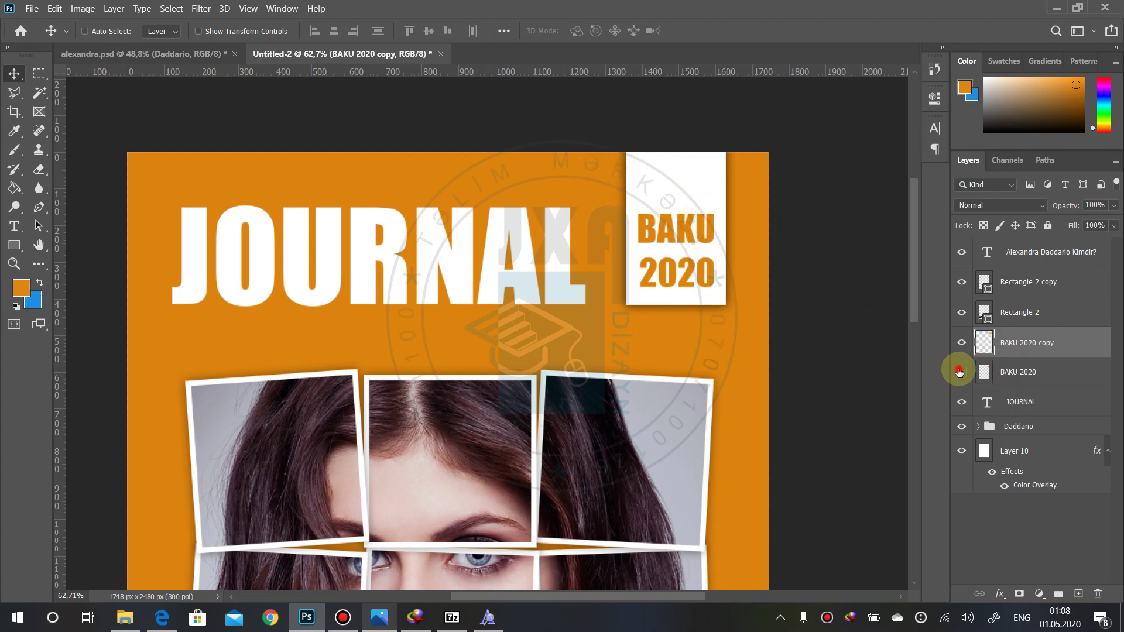
left_click(959, 372)
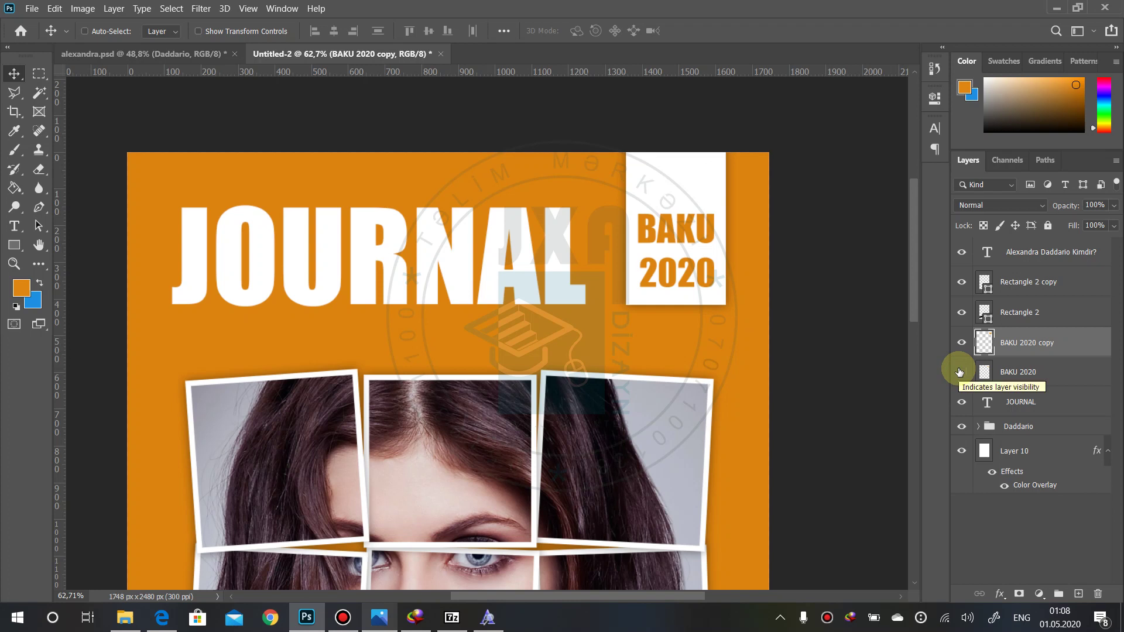
left_click(38, 169)
- Set the Eraser to the Soft Round brush at about 161 px
right_click(643, 172)
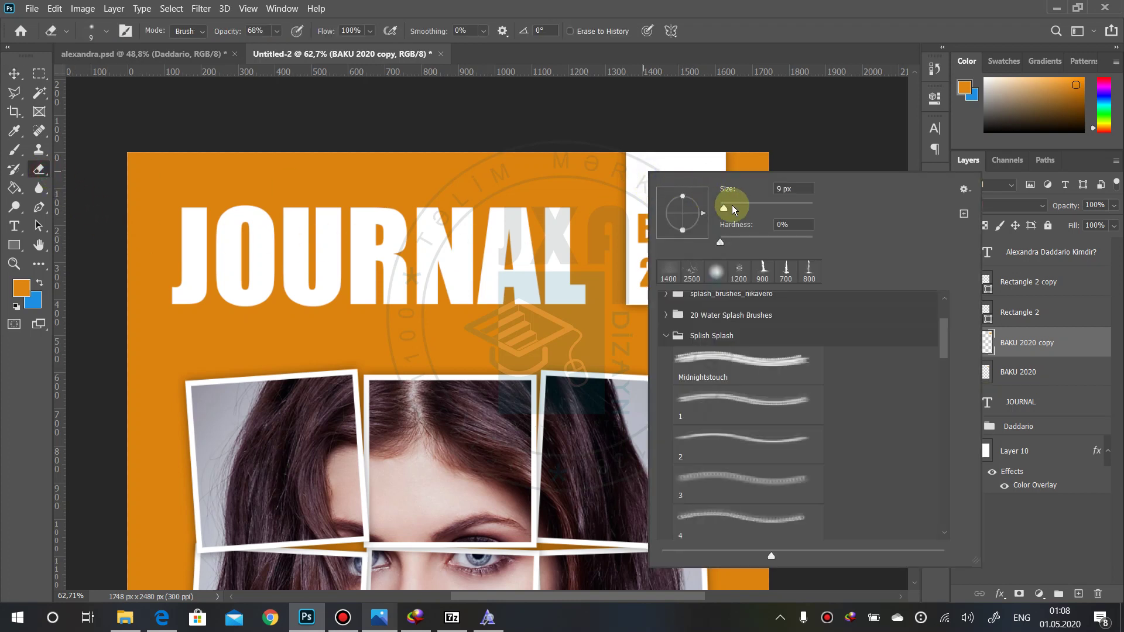
left_click_drag(741, 209, 744, 208)
left_click(709, 335)
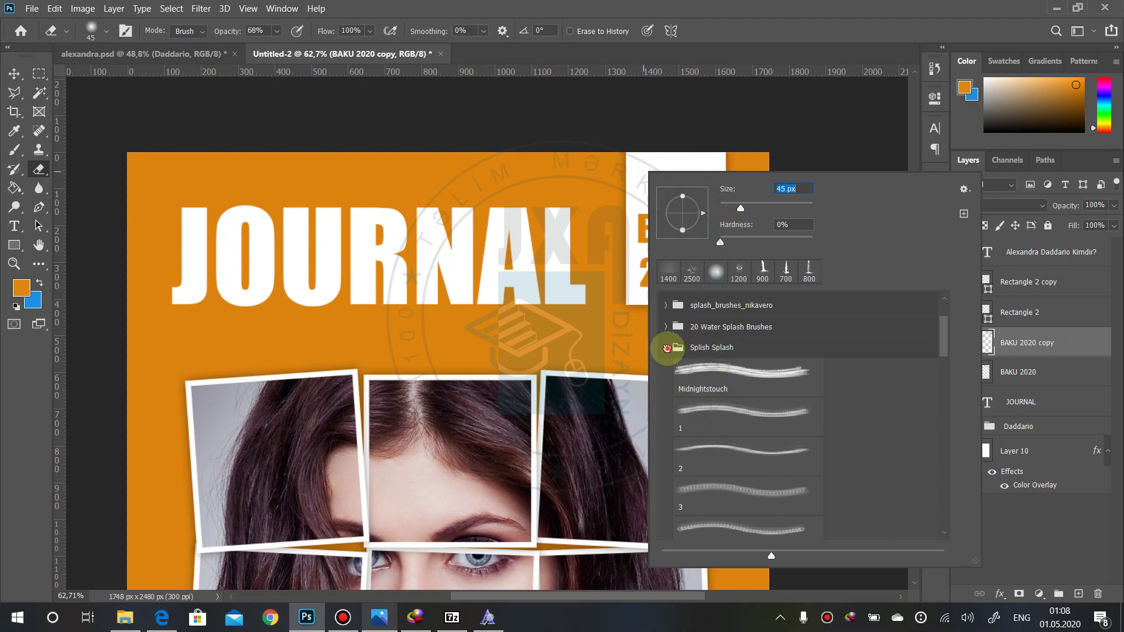
scroll(704, 358, "up", 3)
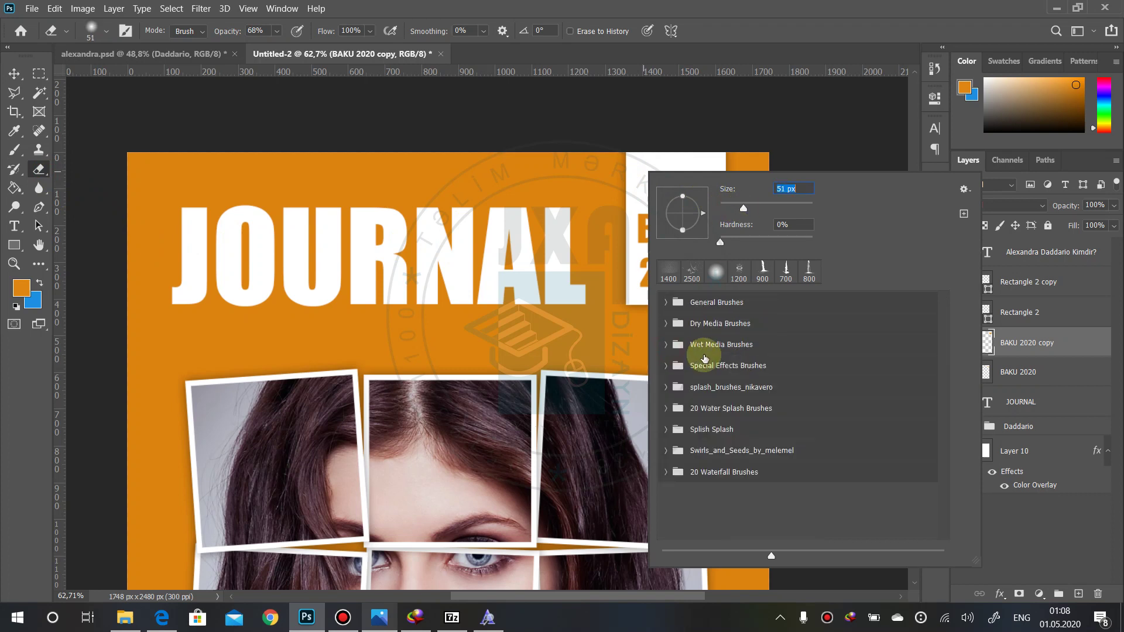
left_click(665, 302)
left_click(718, 333)
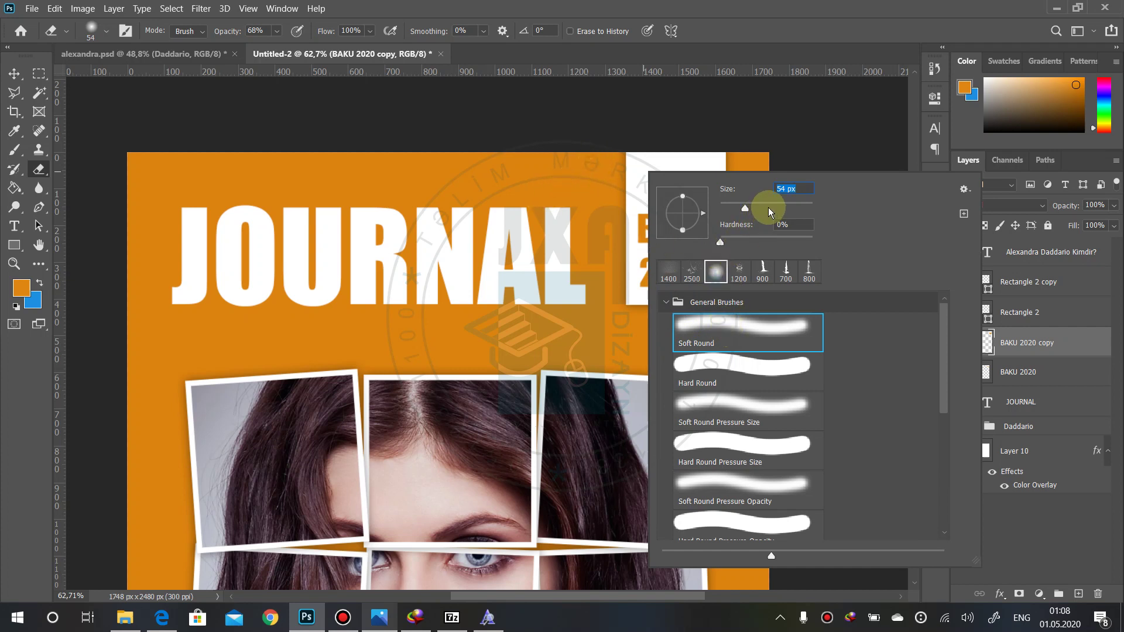
left_click_drag(744, 208, 781, 208)
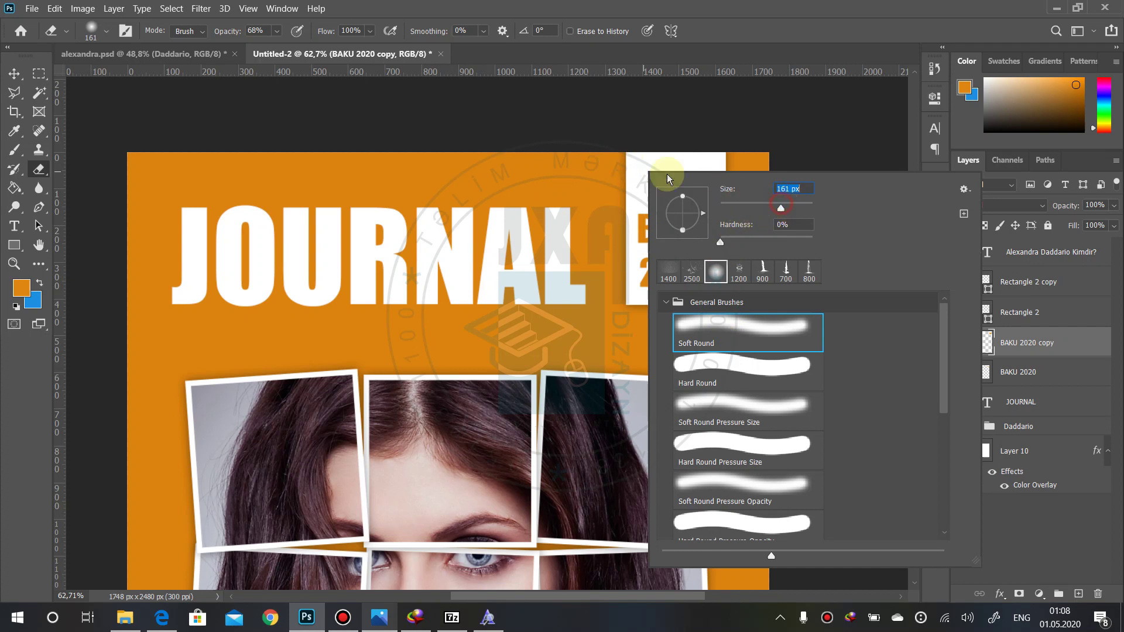
left_click(609, 156)
- Softly erase the white box's top, then enlarge the eraser and lower its opacity to 50%
mouse_move(750, 158)
left_mouse_down()
mouse_move(609, 166)
mouse_move(660, 169)
left_mouse_up()
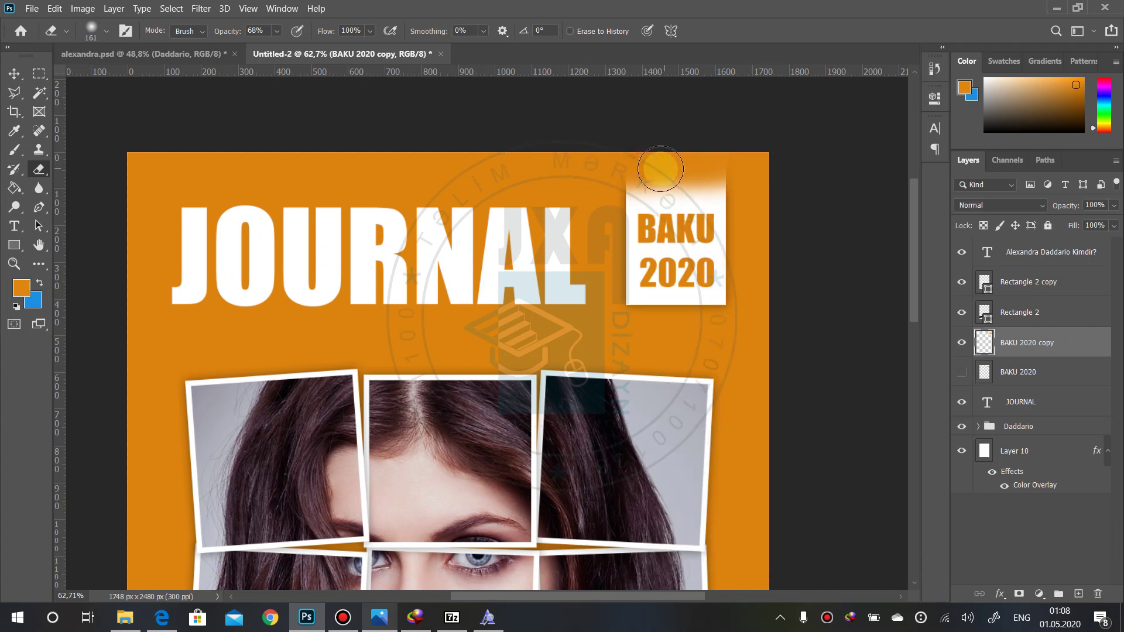
right_click(603, 154)
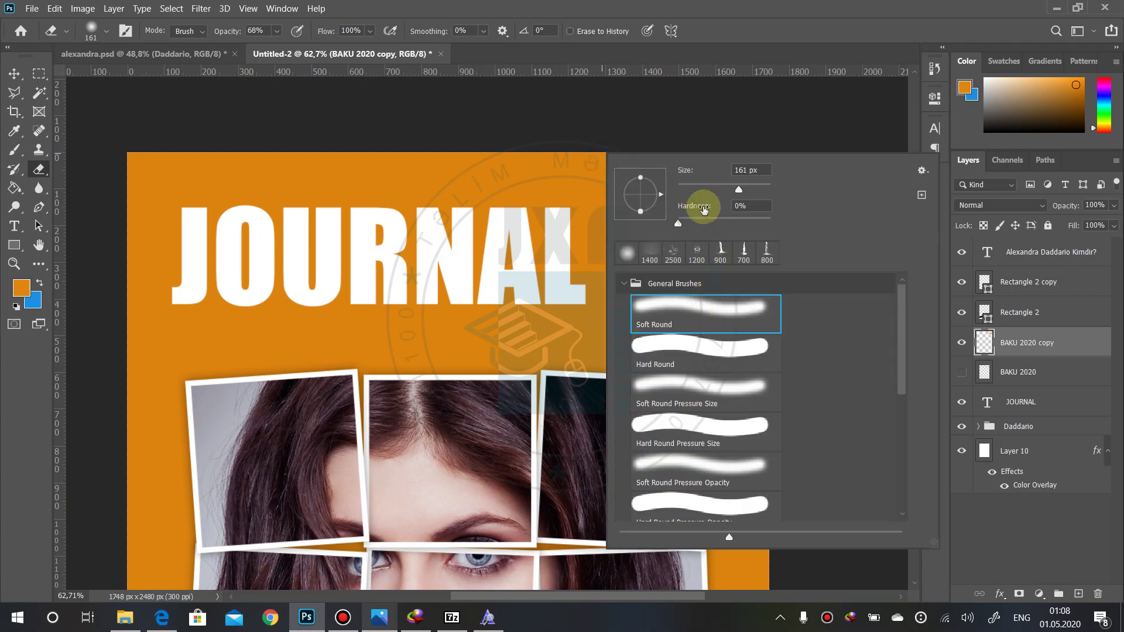
left_click(752, 190)
left_click(573, 153)
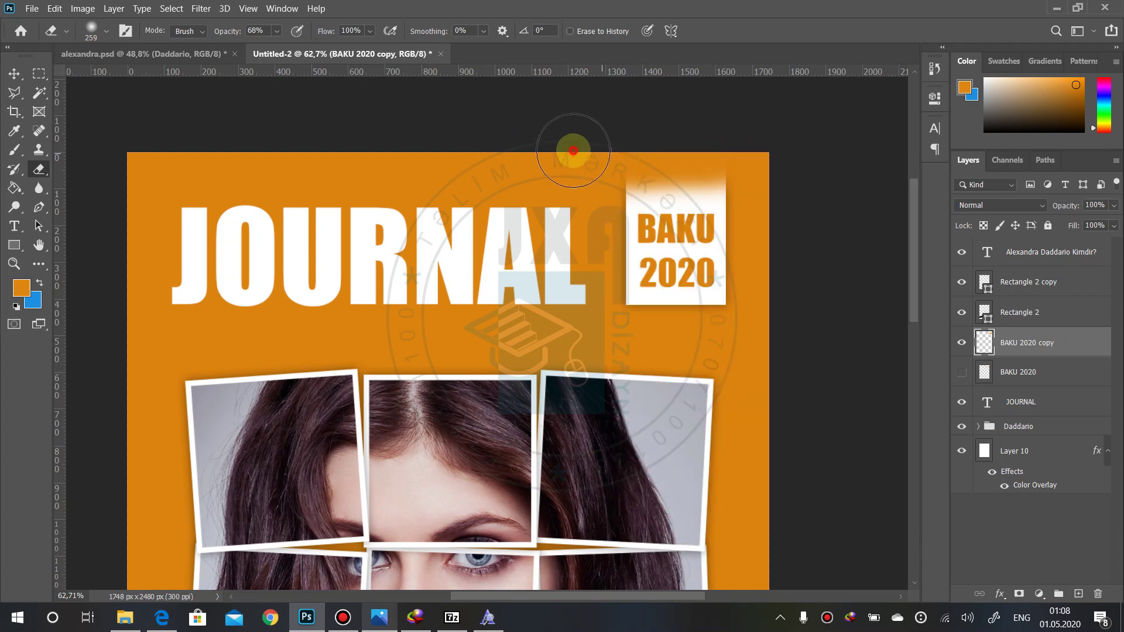
left_click(277, 31)
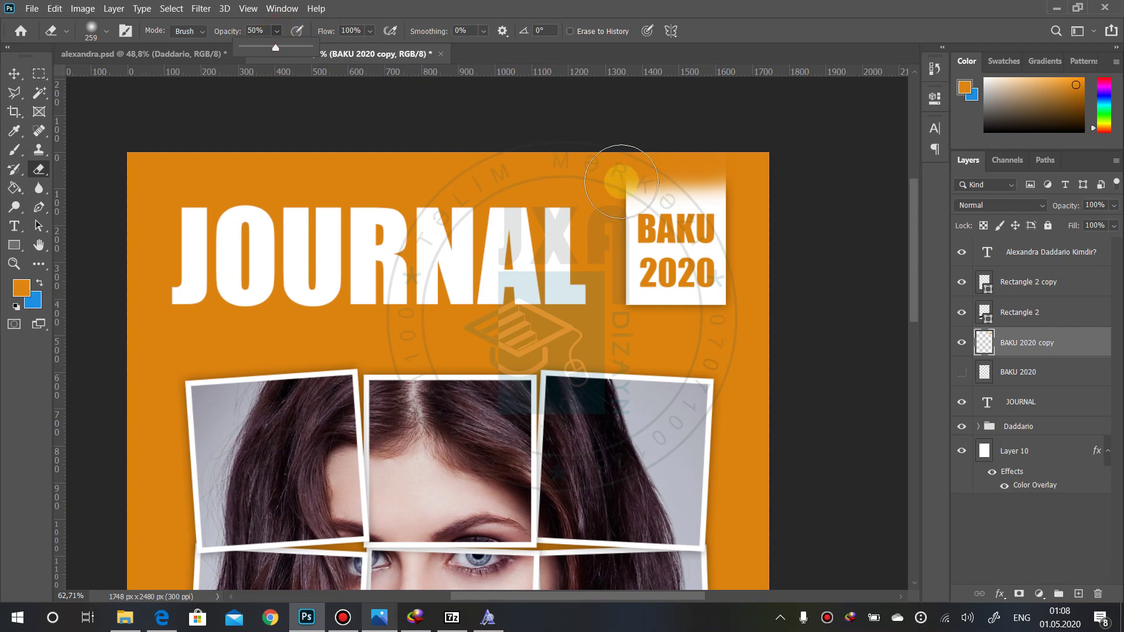
left_click_drag(612, 167, 789, 166)
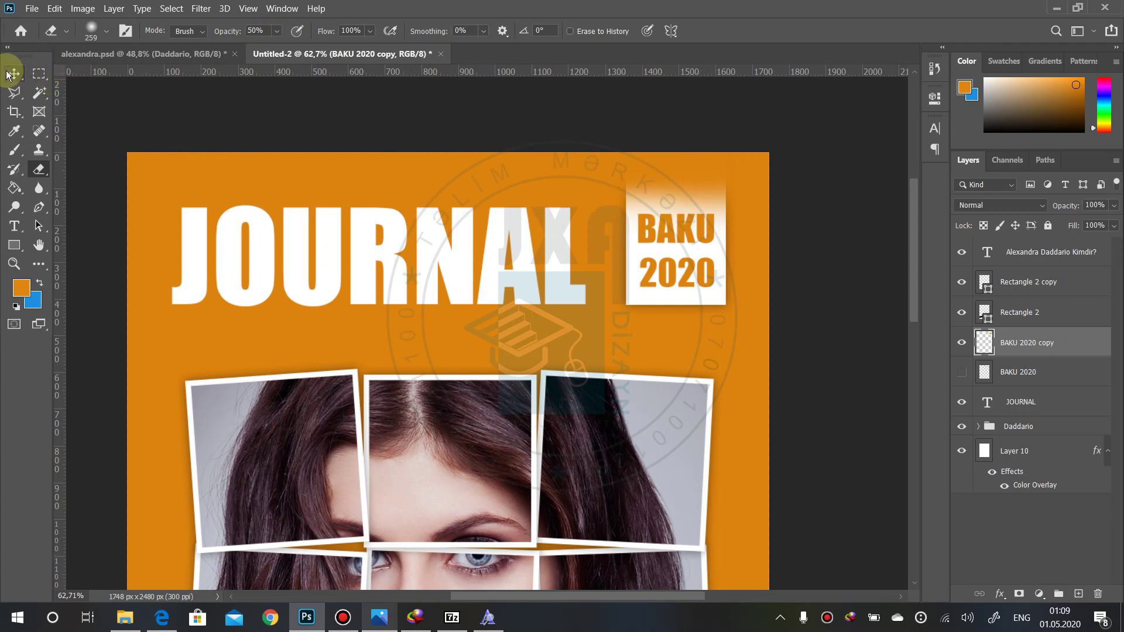
left_click(14, 74)
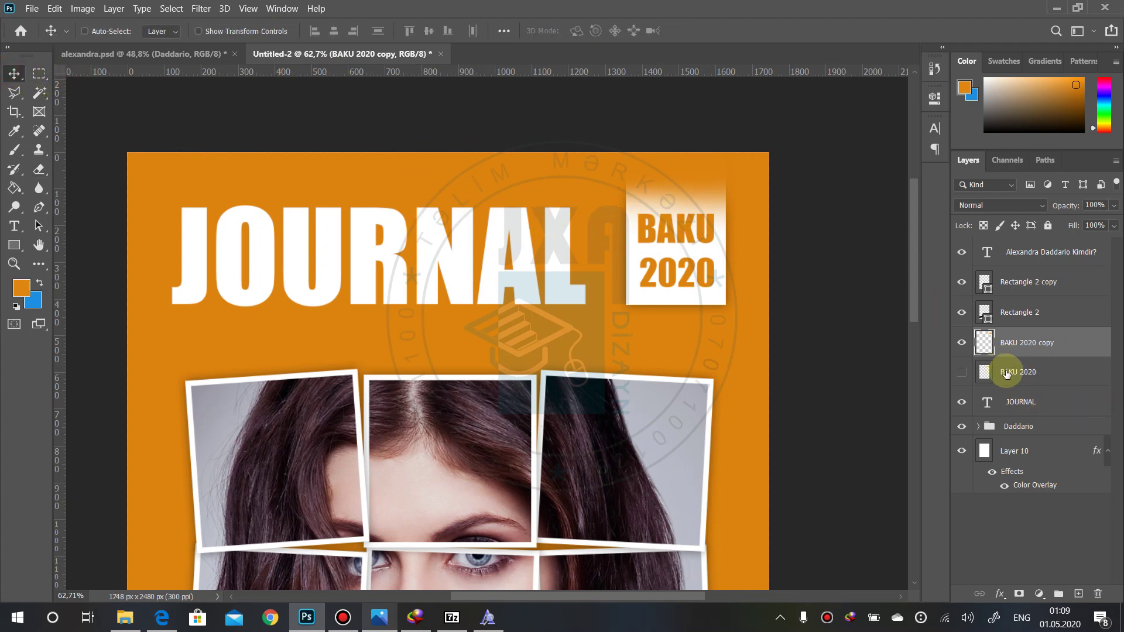
- Draw a test selection left of the box and compare the faded copy with the original
left_click(965, 372)
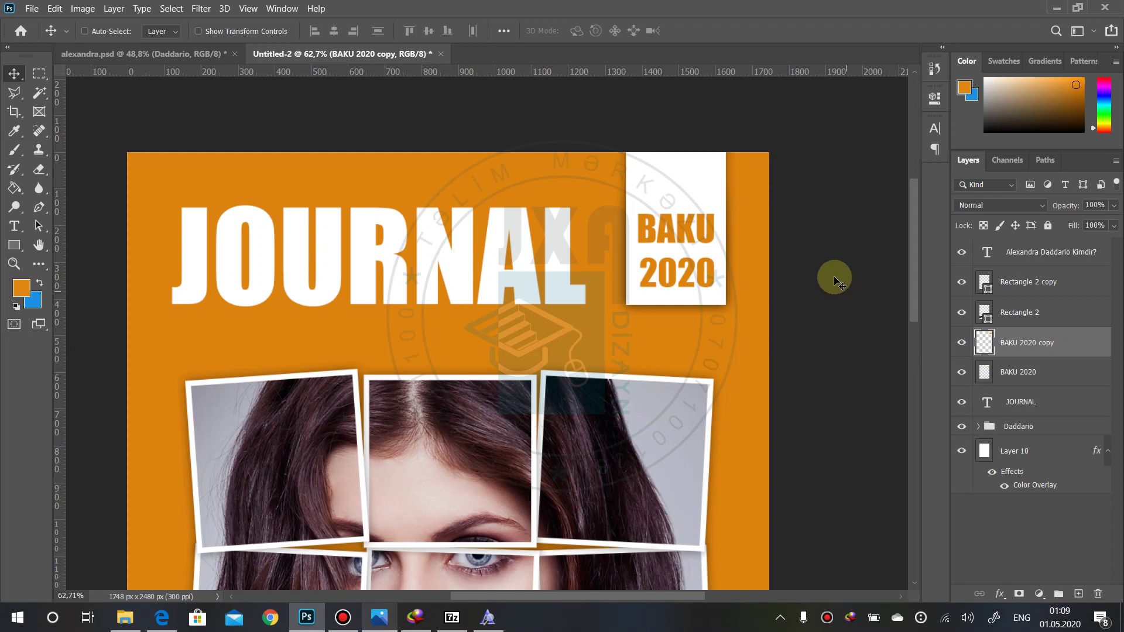
left_click(38, 73)
left_click_drag(566, 120, 625, 335)
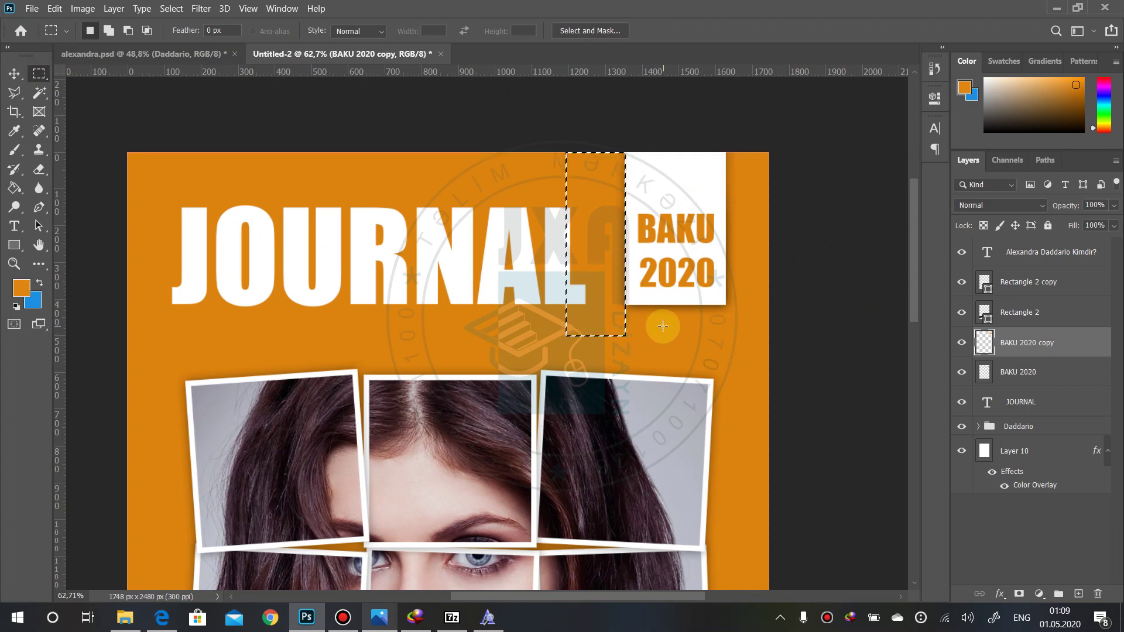
left_click(962, 343)
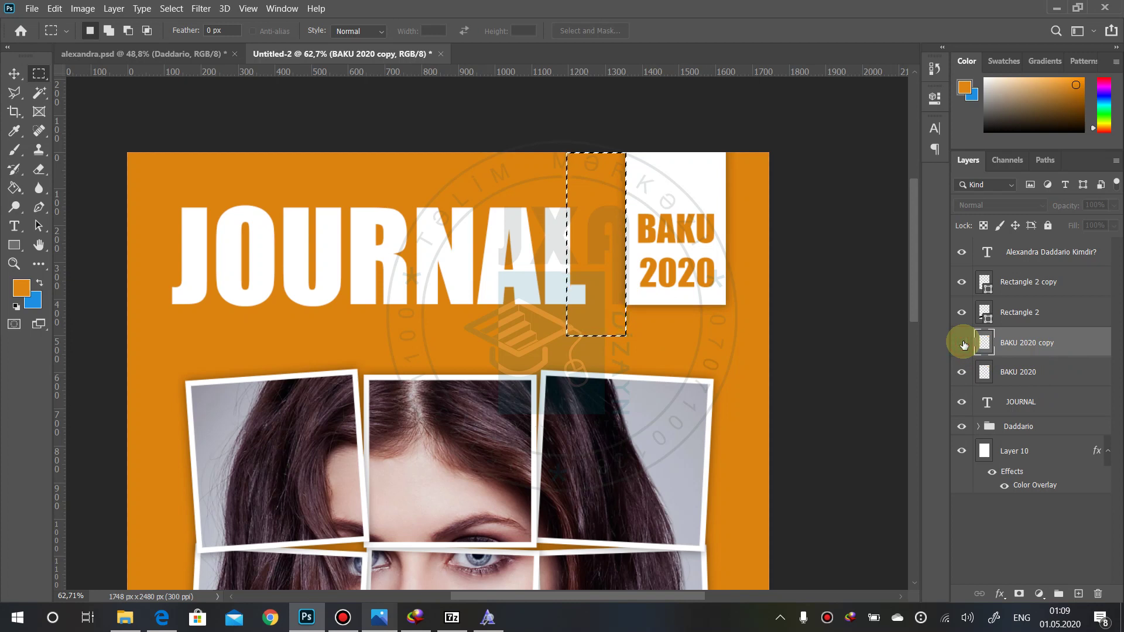
left_click(962, 373)
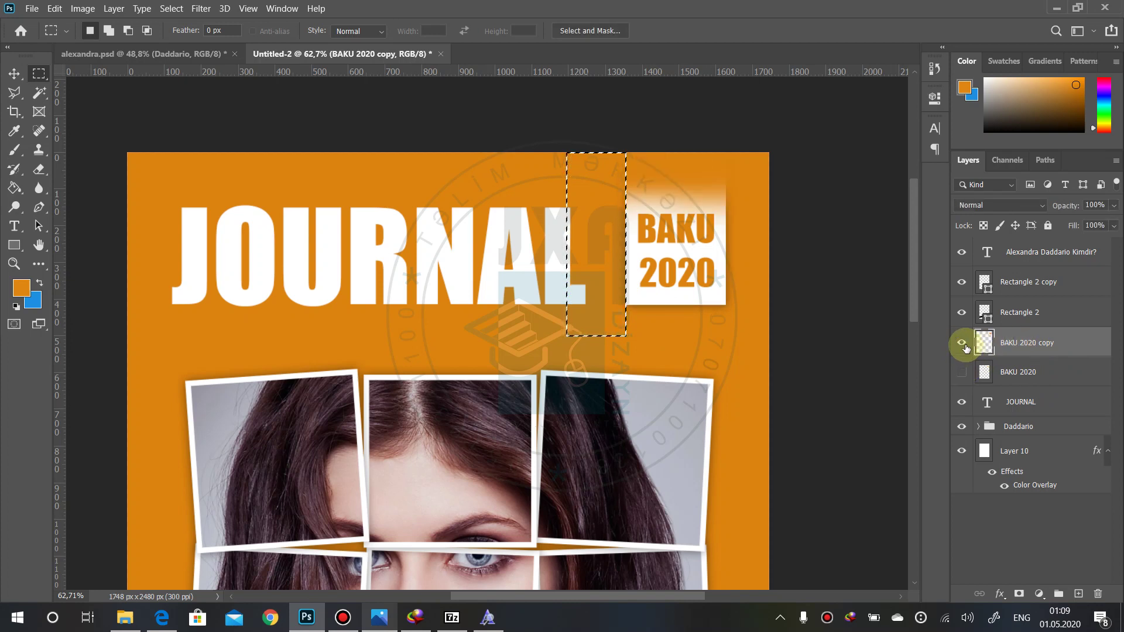
left_click(961, 343)
left_click(962, 373)
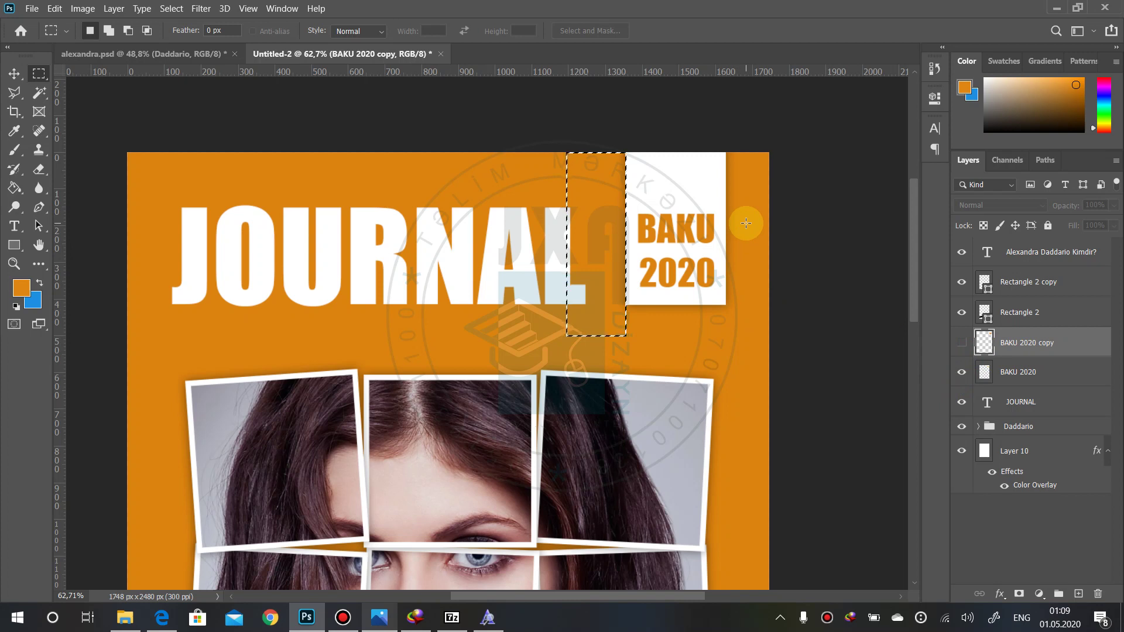
- Select a strip along the right edge, compare again, and leave only the original visible
mouse_move(796, 123)
left_mouse_down()
mouse_move(718, 331)
mouse_move(726, 338)
left_mouse_up()
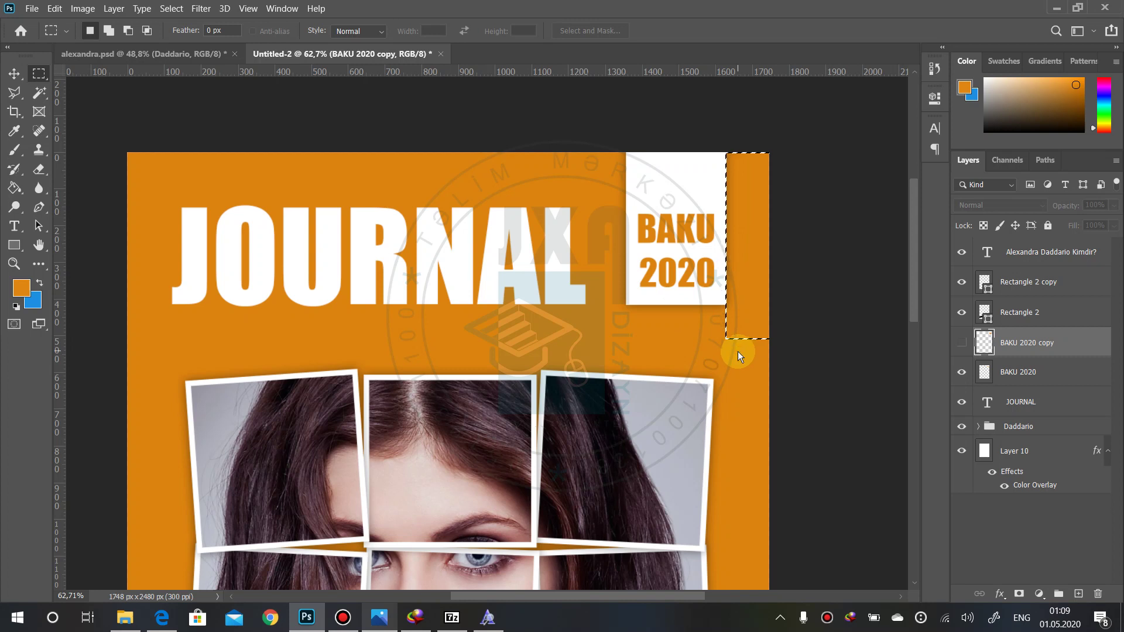
left_click(962, 342)
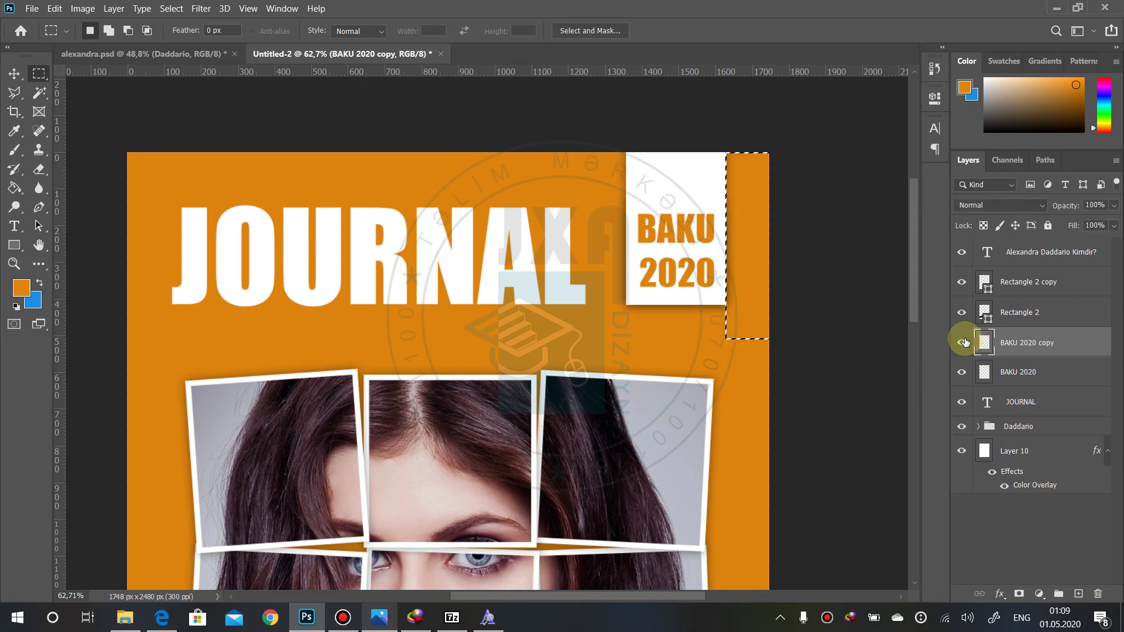
left_click(961, 372)
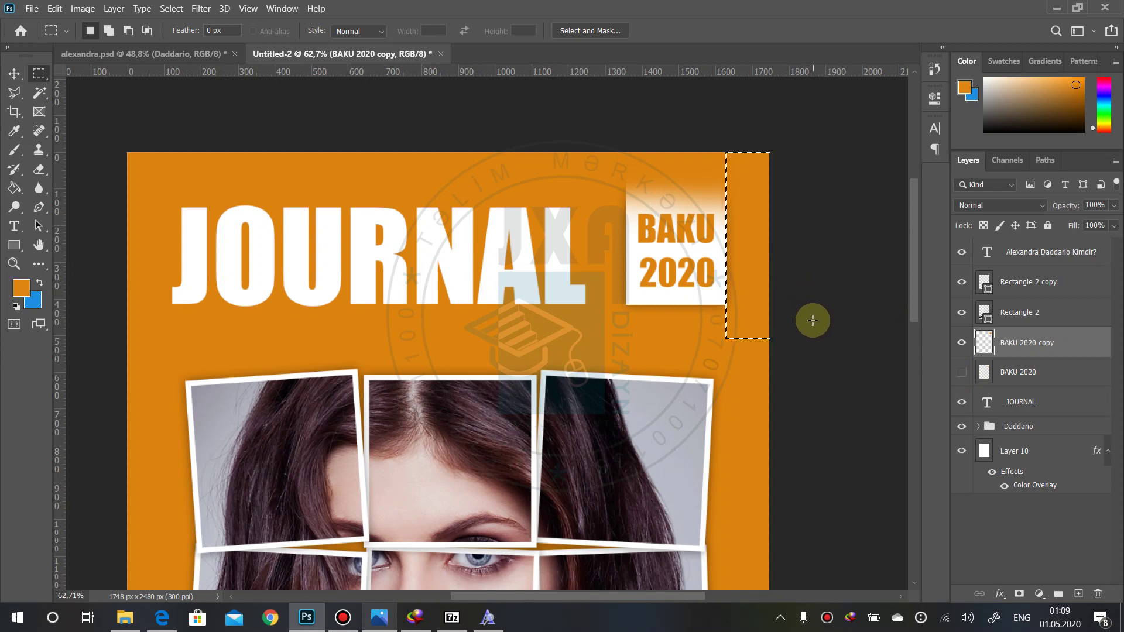
left_click(962, 343)
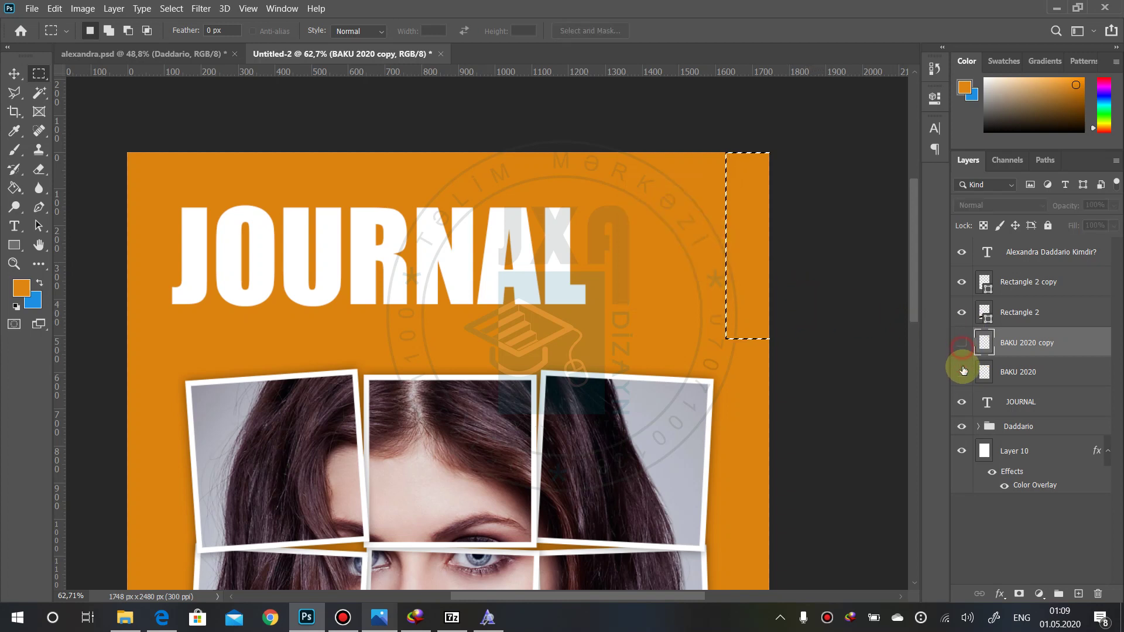
left_click(962, 372)
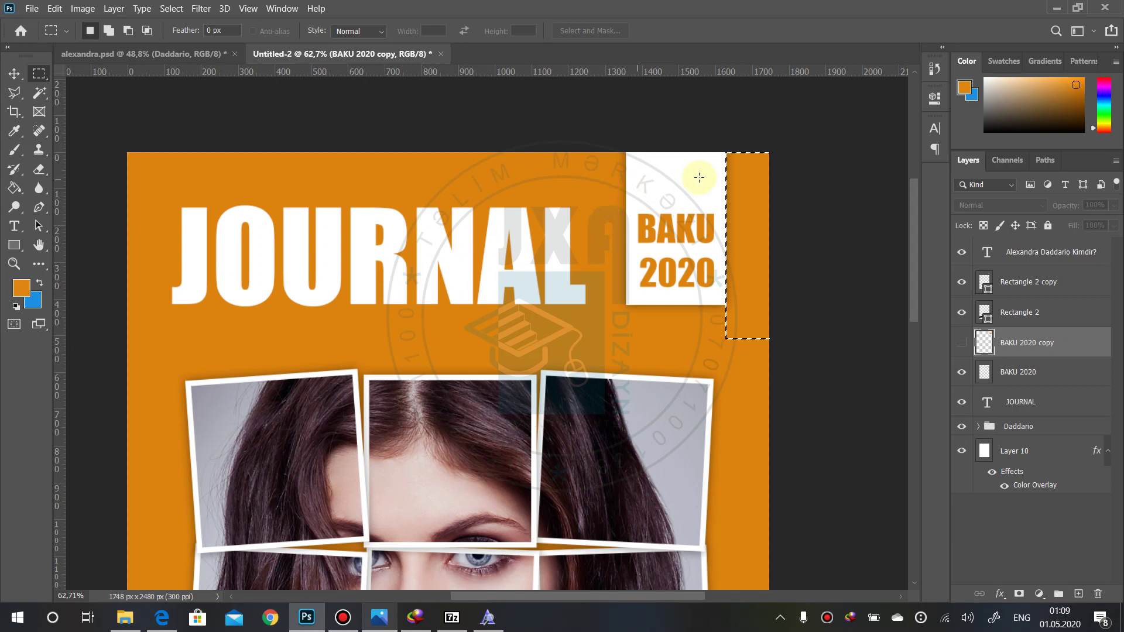
- Show the faded copy, deselect, and undo back to the editable BAKU 2020 text
left_click(14, 73)
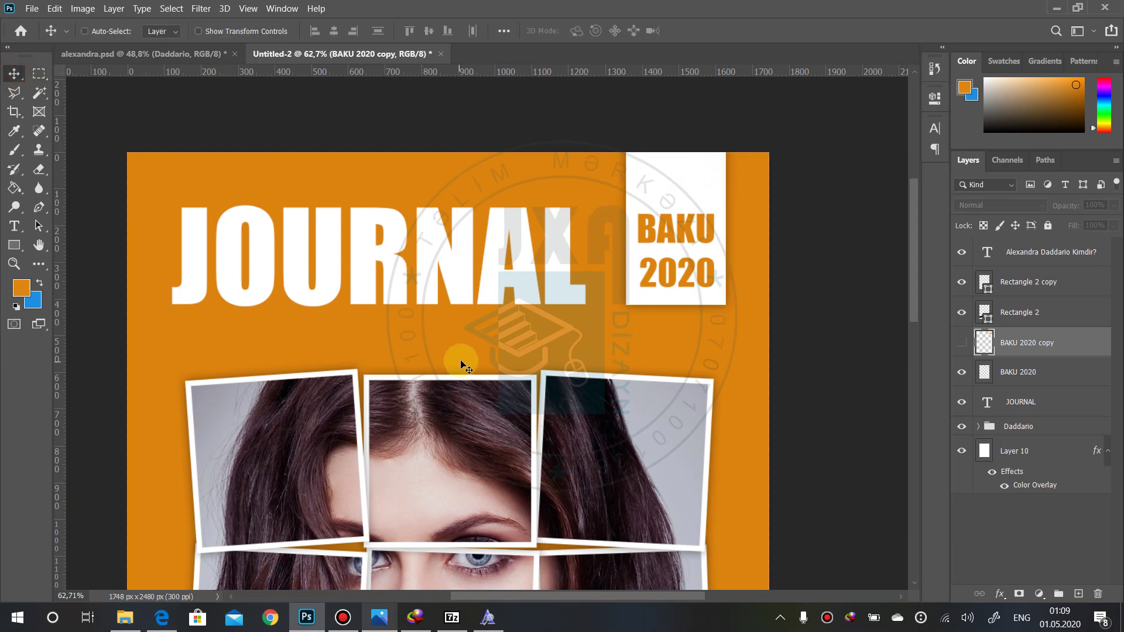
mouse_move(458, 358)
left_mouse_down()
mouse_move(642, 422)
mouse_move(448, 301)
left_mouse_up()
left_click(39, 73)
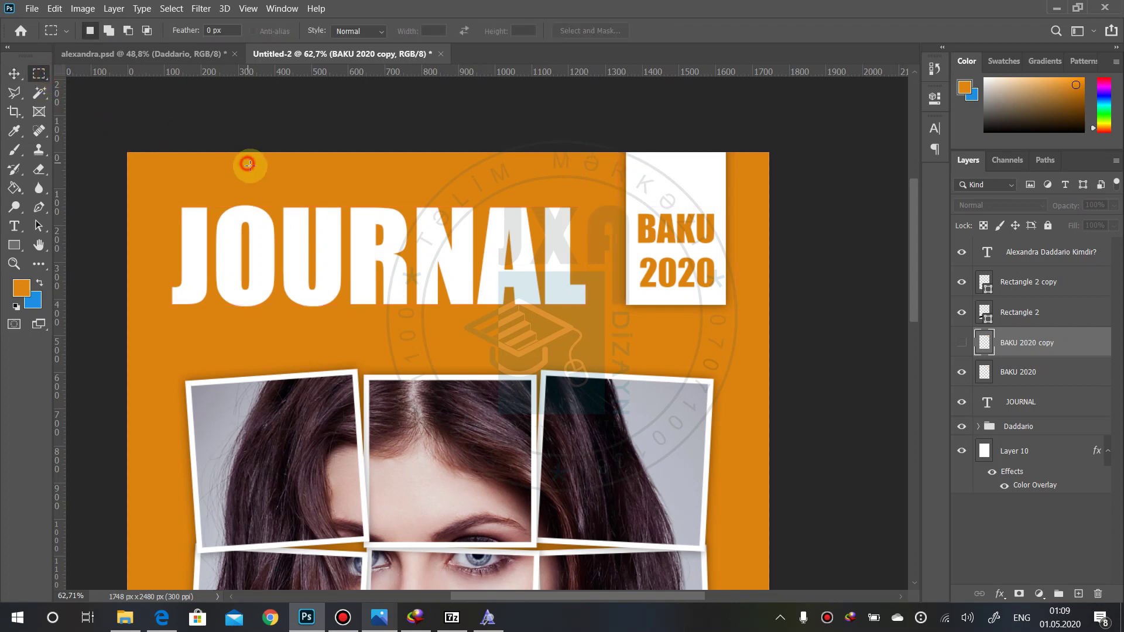
left_click(961, 343)
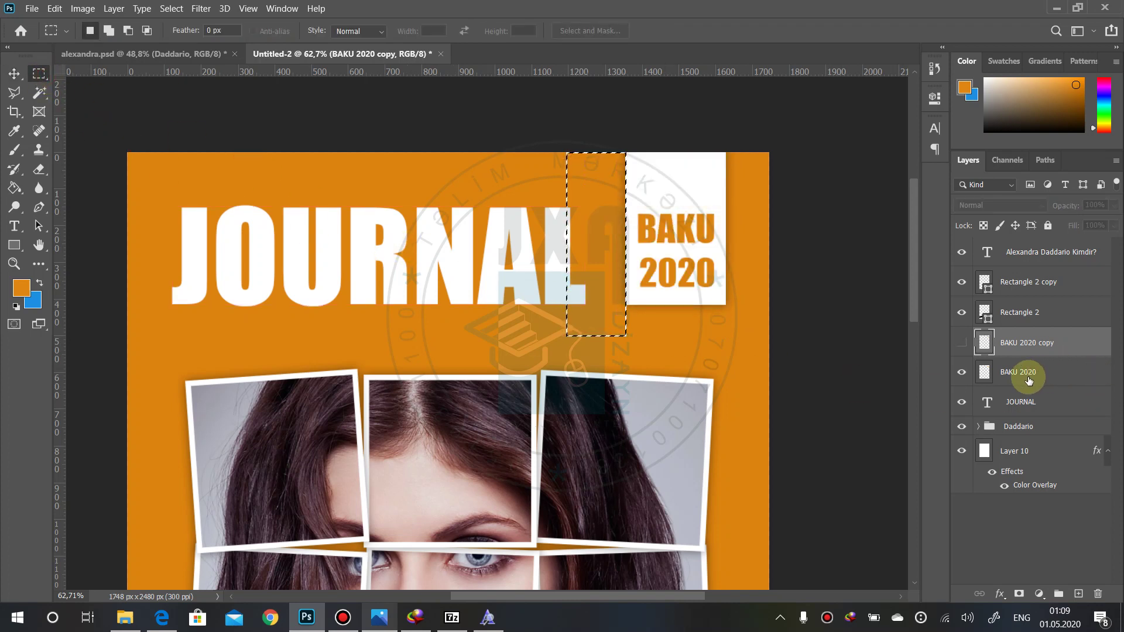
key("ctrl+d")
left_click(961, 371)
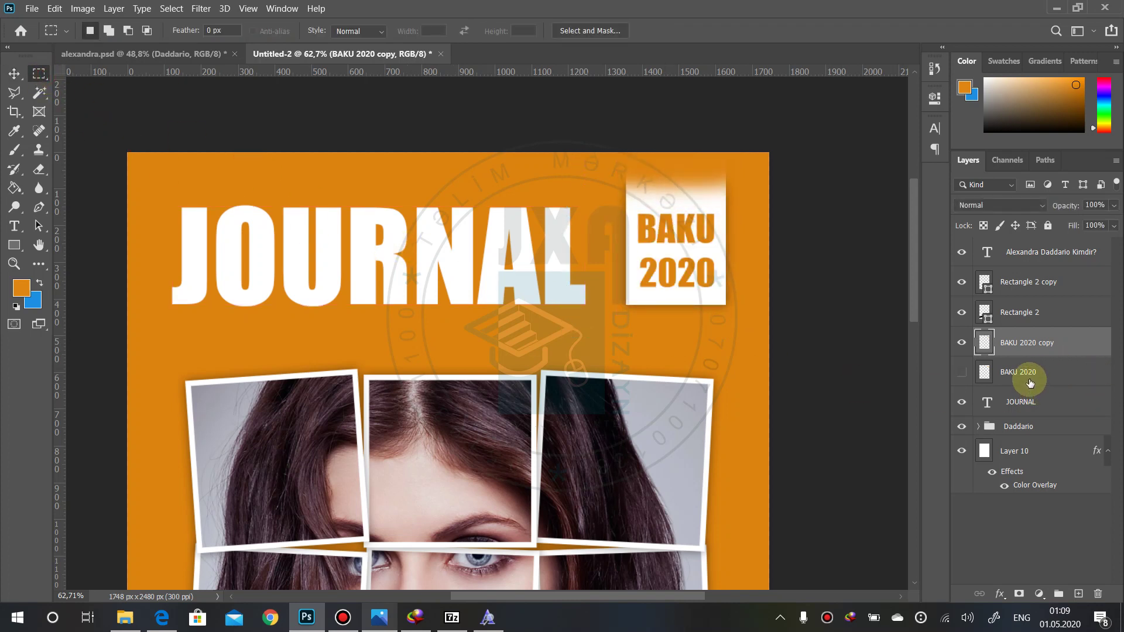
key("ctrl+z")
key("ctrl+z")
key("ctrl+z")
key("ctrl+z")
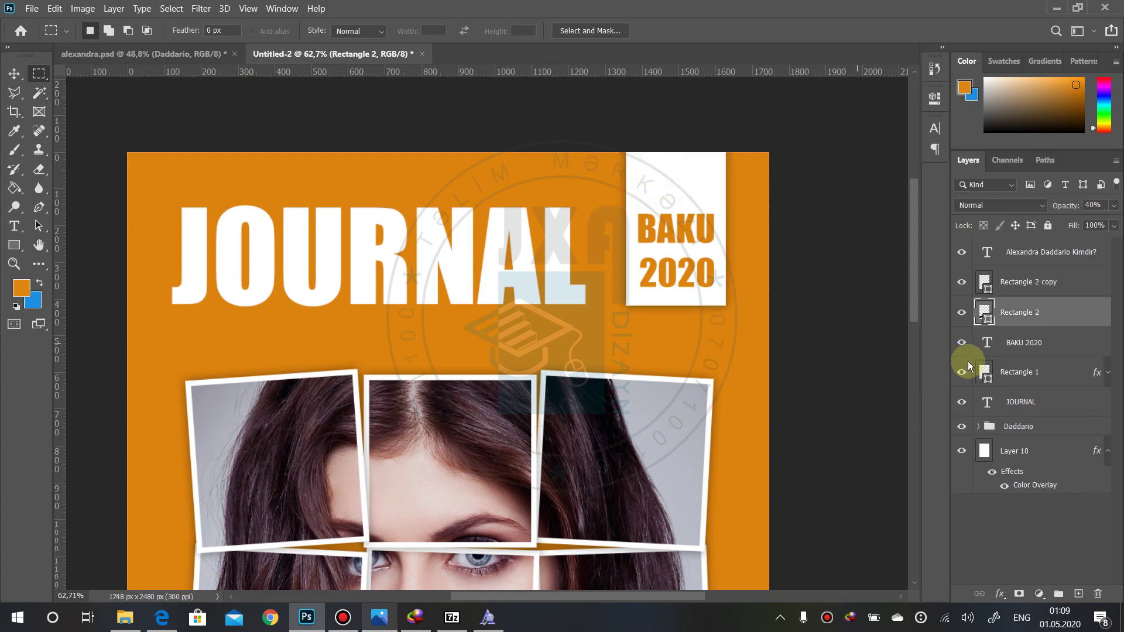
- Select the BAKU 2020 text layer together with its Rectangle 1 white box
left_click(1026, 339)
left_click(1020, 312)
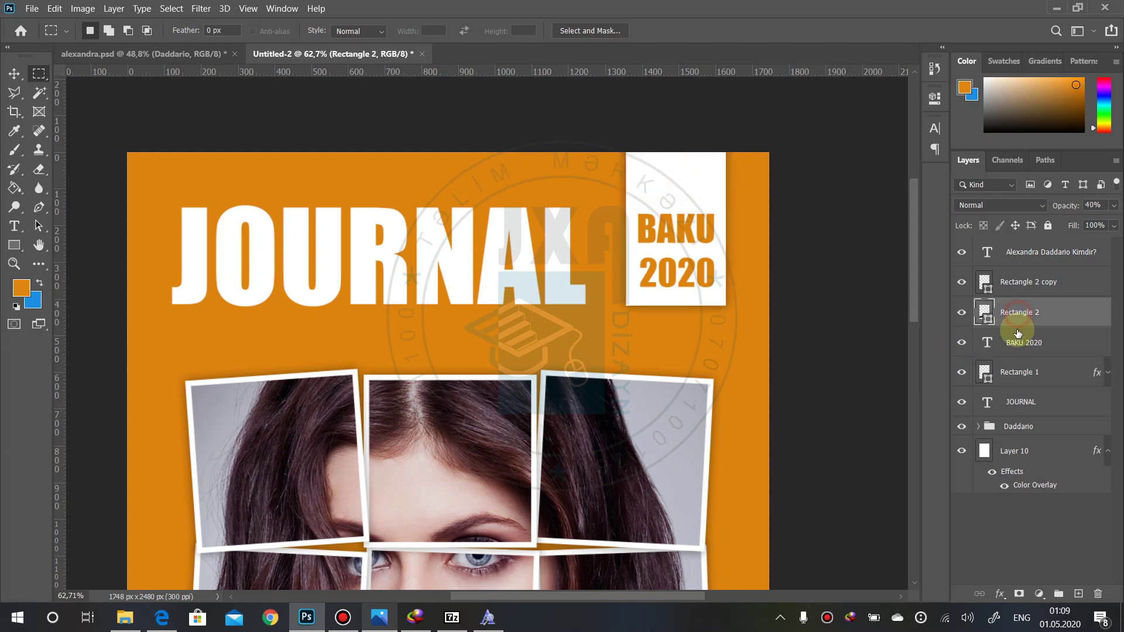
left_click(1015, 338, "shift")
left_click(1015, 322)
left_click(1050, 372)
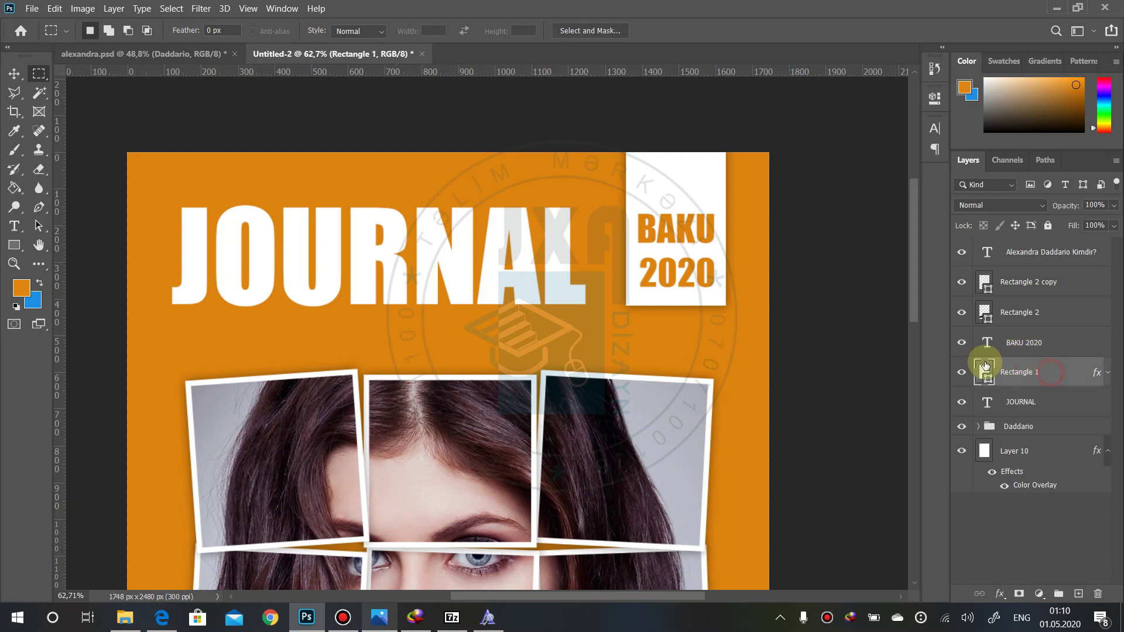
left_click(962, 372)
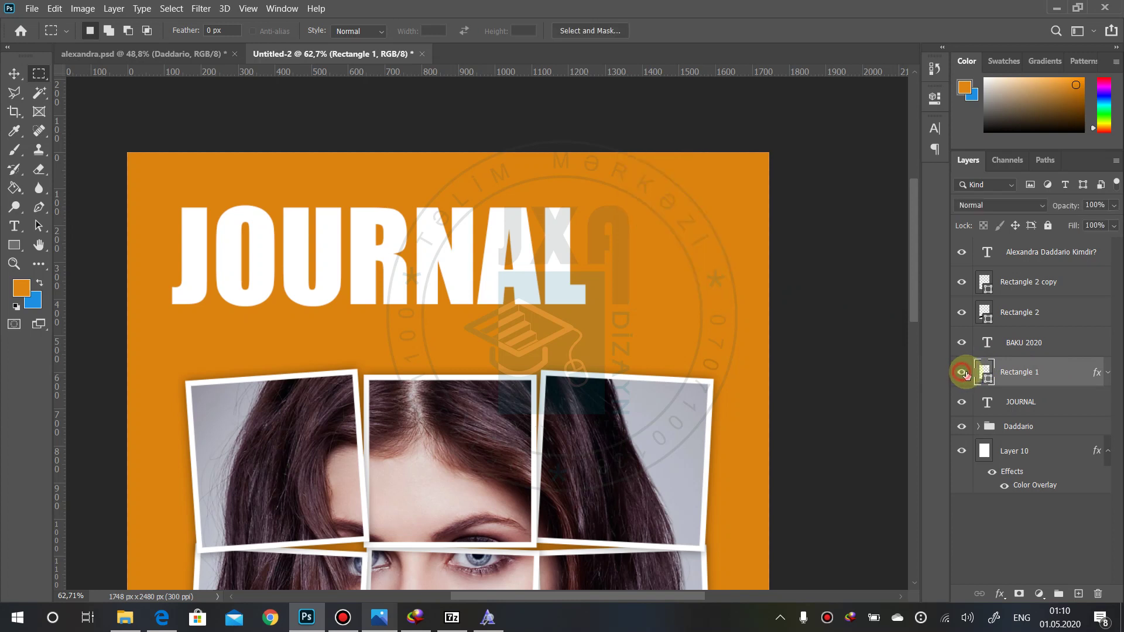
left_click(961, 372)
left_click(1025, 344, "shift")
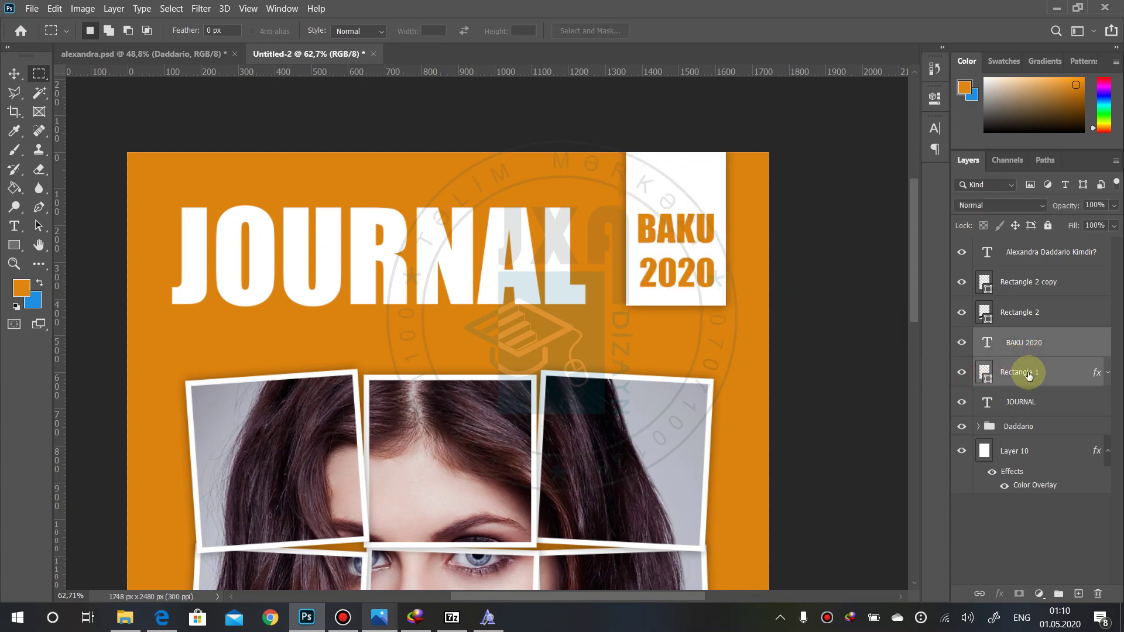
- Duplicate the text and box, then merge the original pair into one layer
left_click_drag(1028, 375, 1078, 593)
left_click(1035, 408)
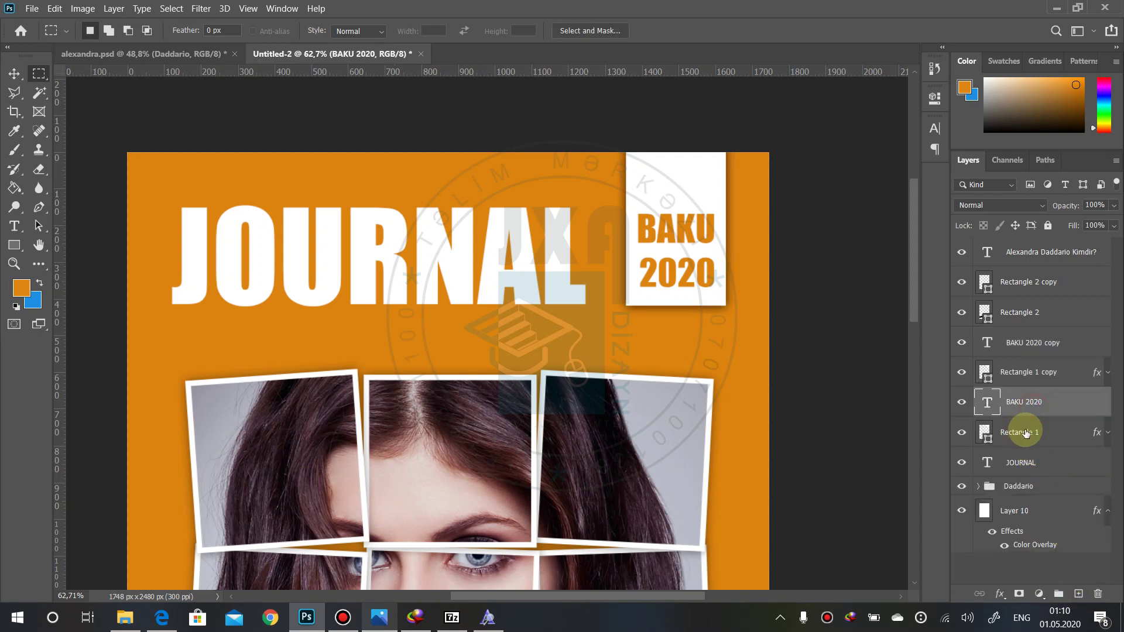
left_click(1024, 432, "shift")
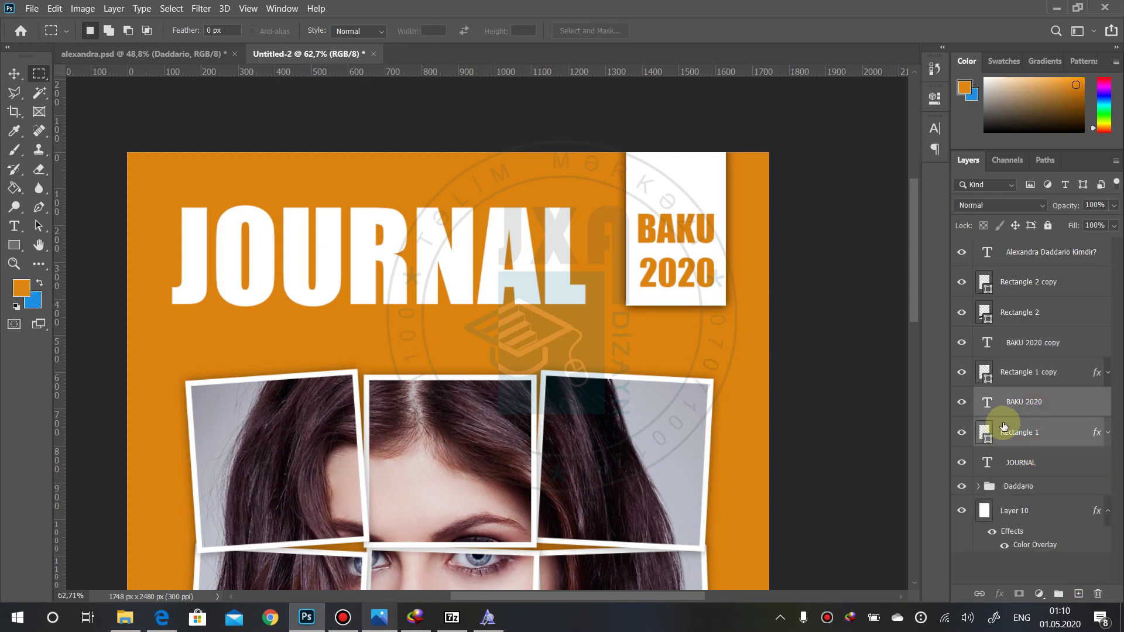
key("ctrl+e")
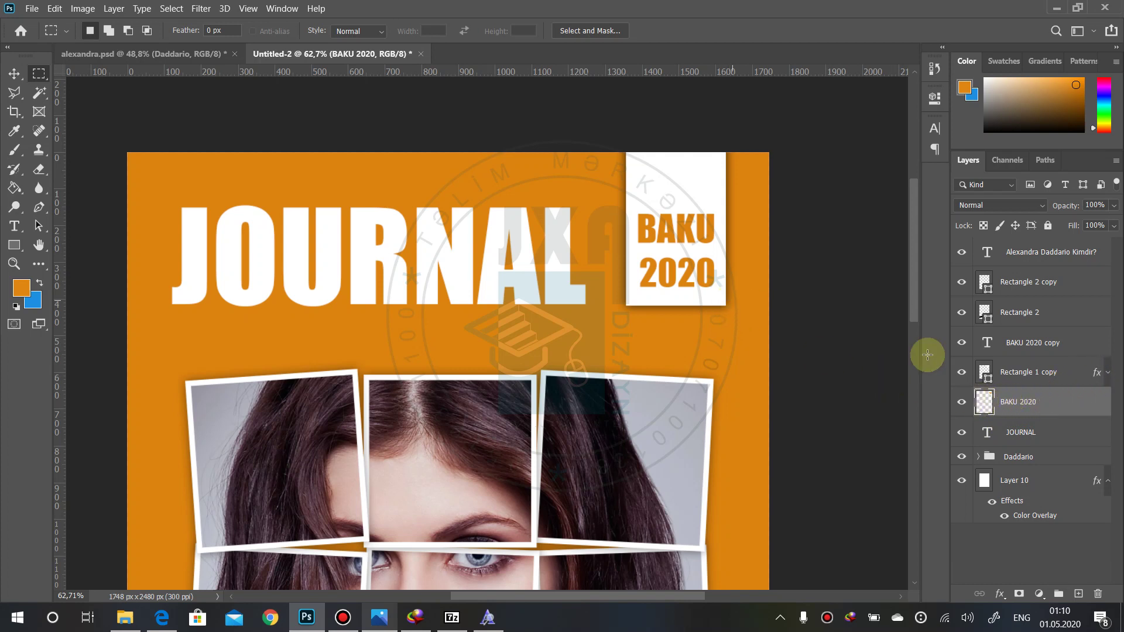
- Turn off the copied box's stroke and drop shadow, then select the copied text and box
left_click(14, 73)
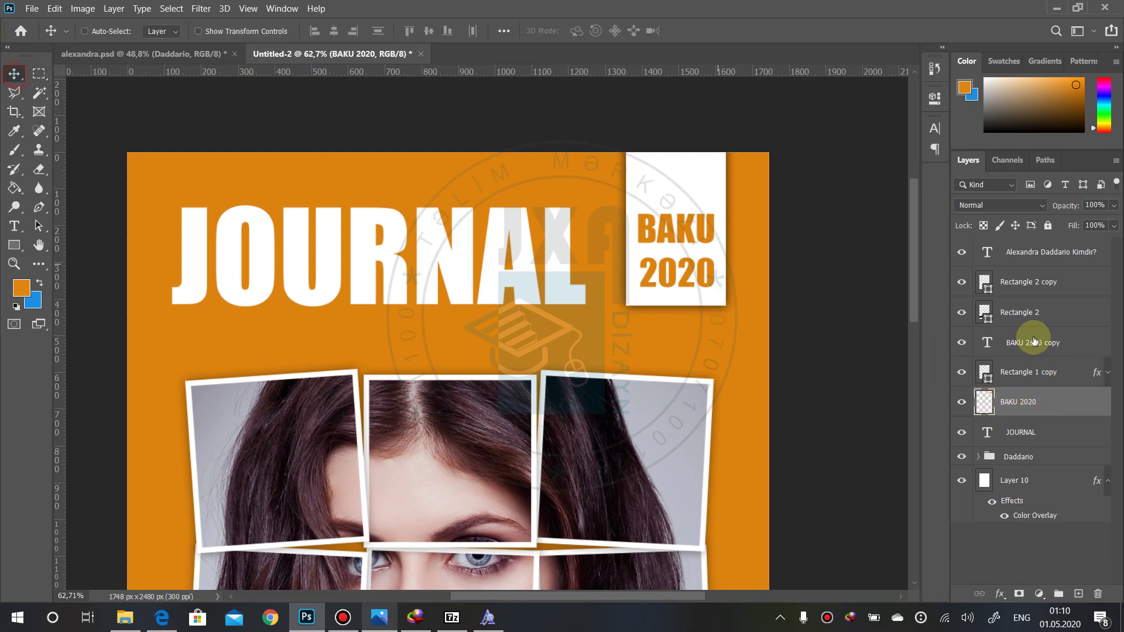
left_click(1104, 369)
left_click(993, 393)
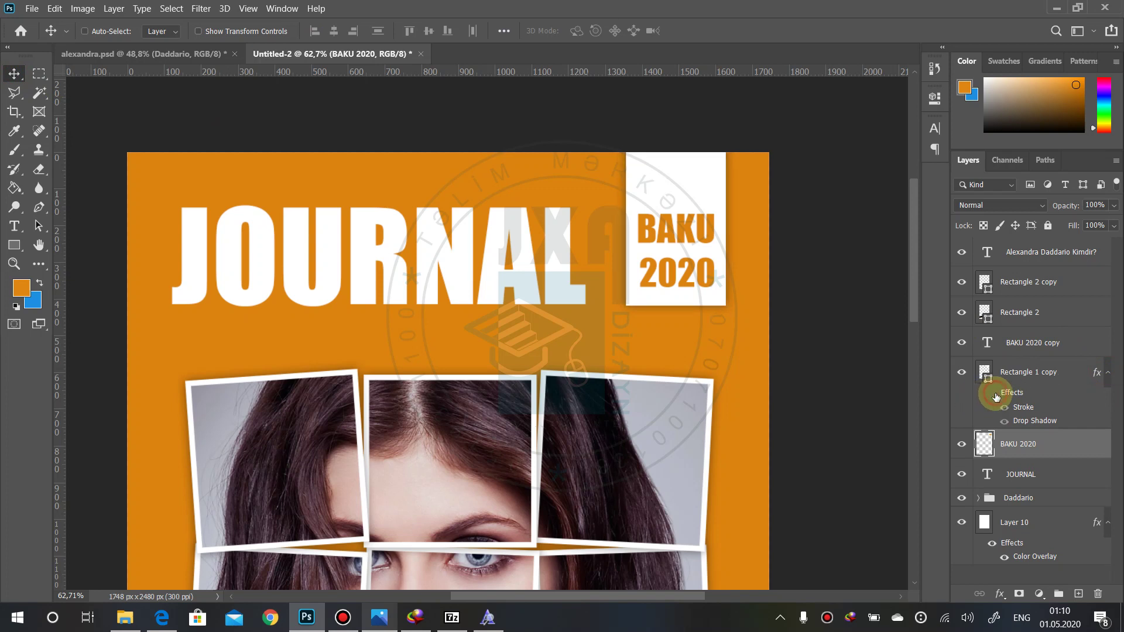
left_click(1021, 375)
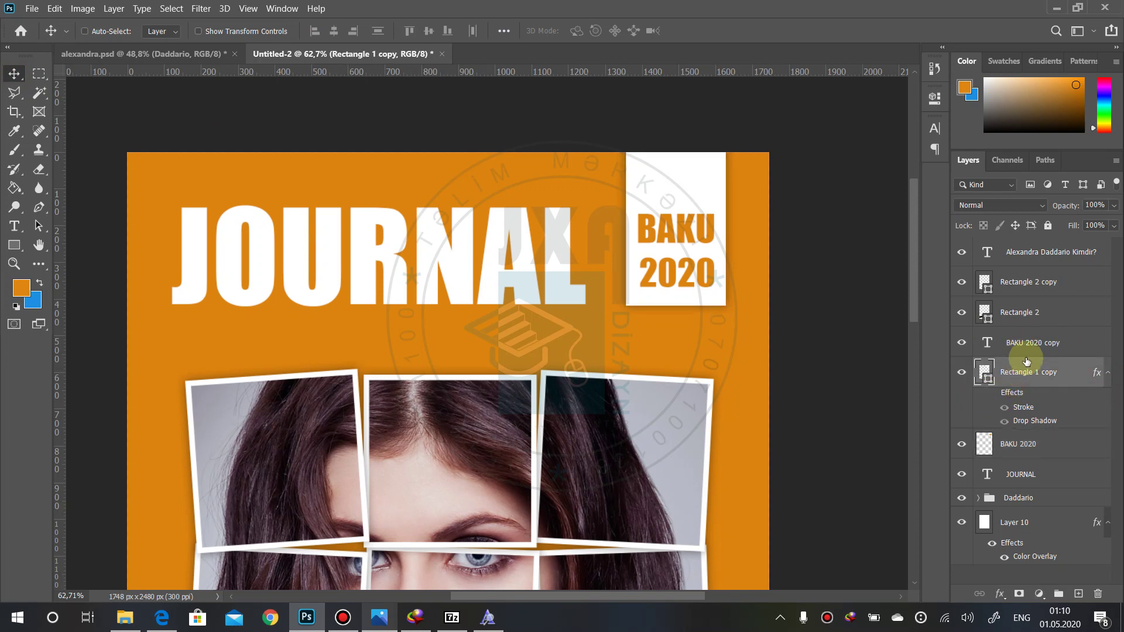
left_click(1030, 343, "ctrl")
- Merge the copied text and box, compare visibility, and move BAKU 2020 above its copy
key("ctrl+e")
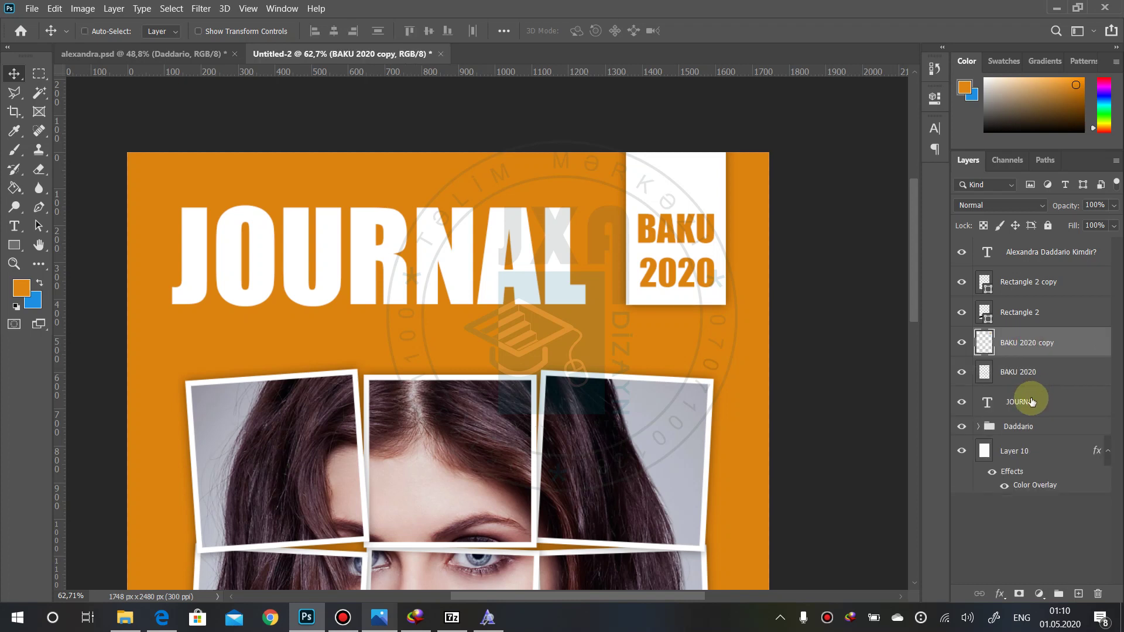
left_click(960, 373)
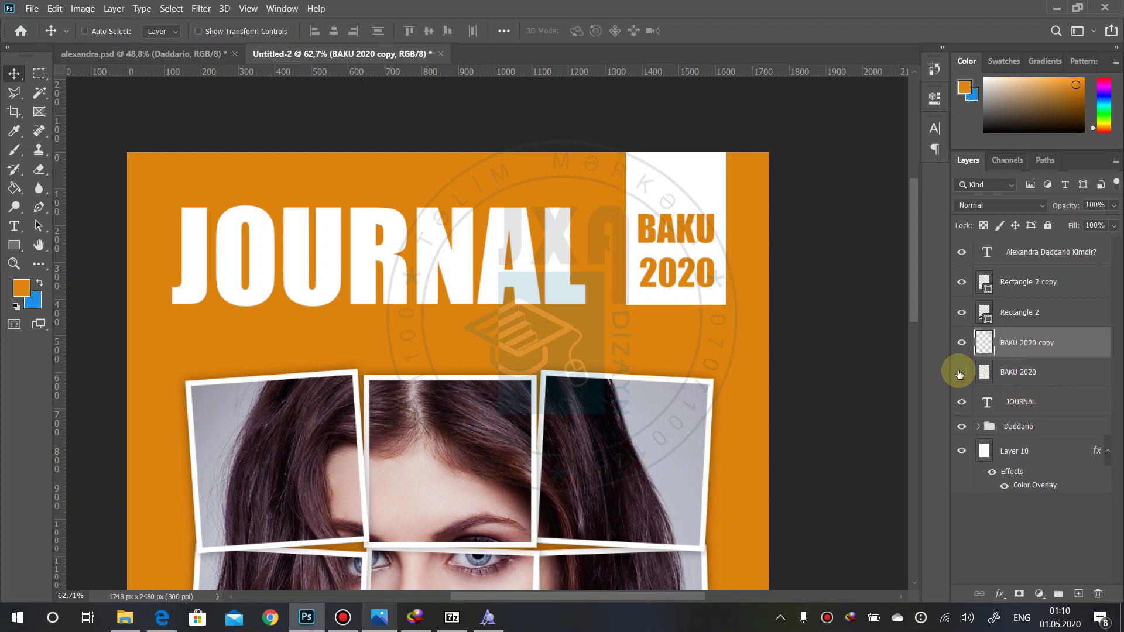
left_click(962, 372)
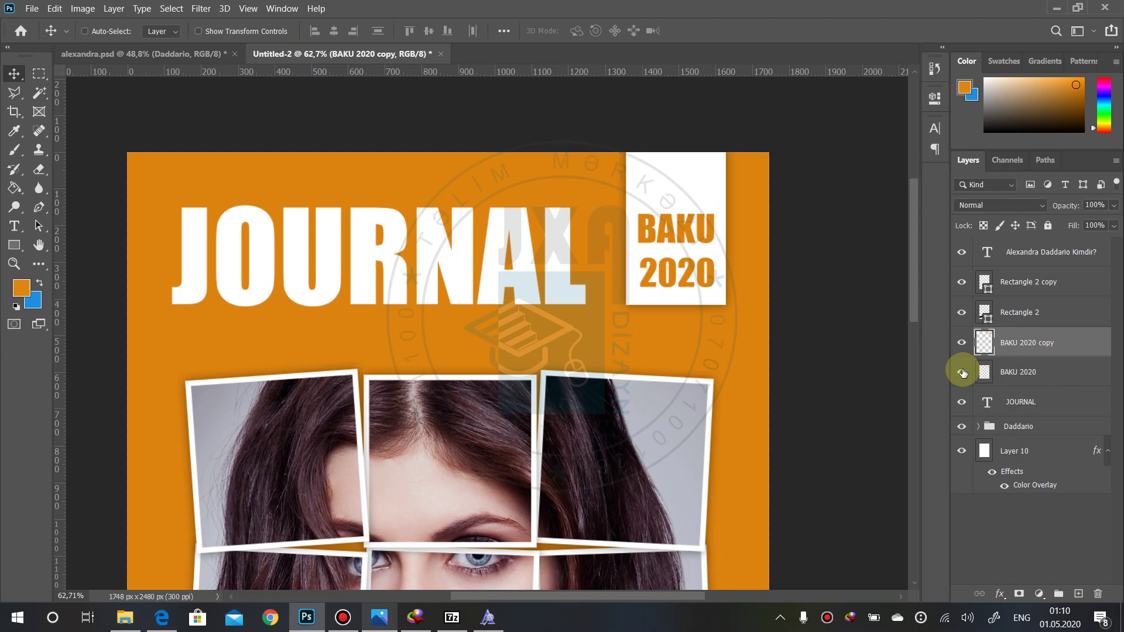
left_click(961, 344)
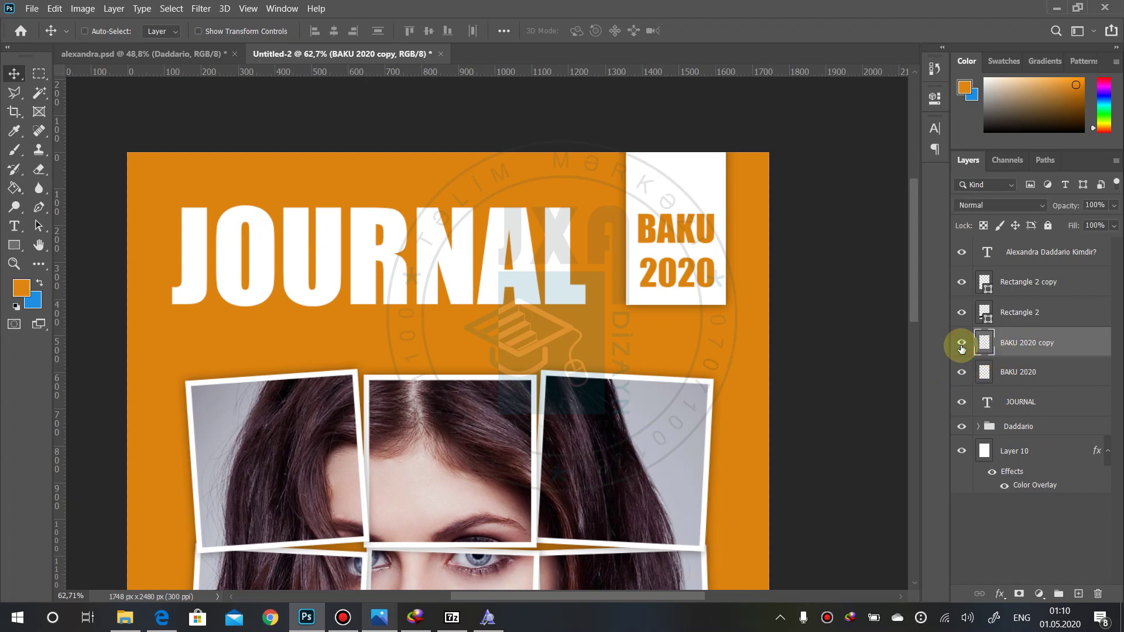
left_click(961, 345)
left_click(960, 367)
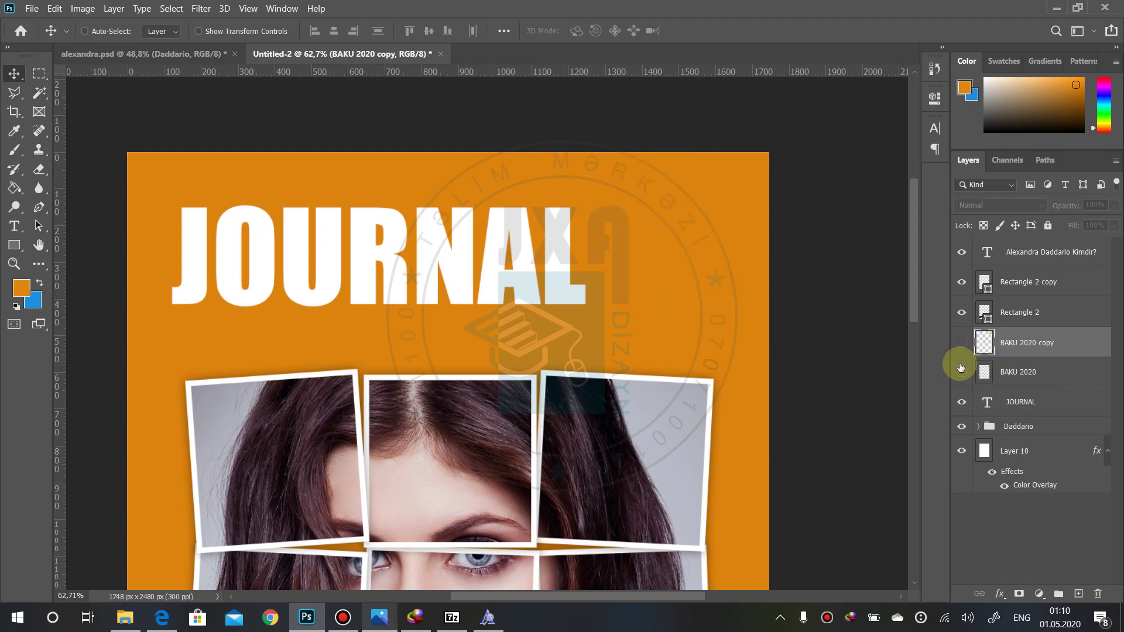
left_click(1019, 360)
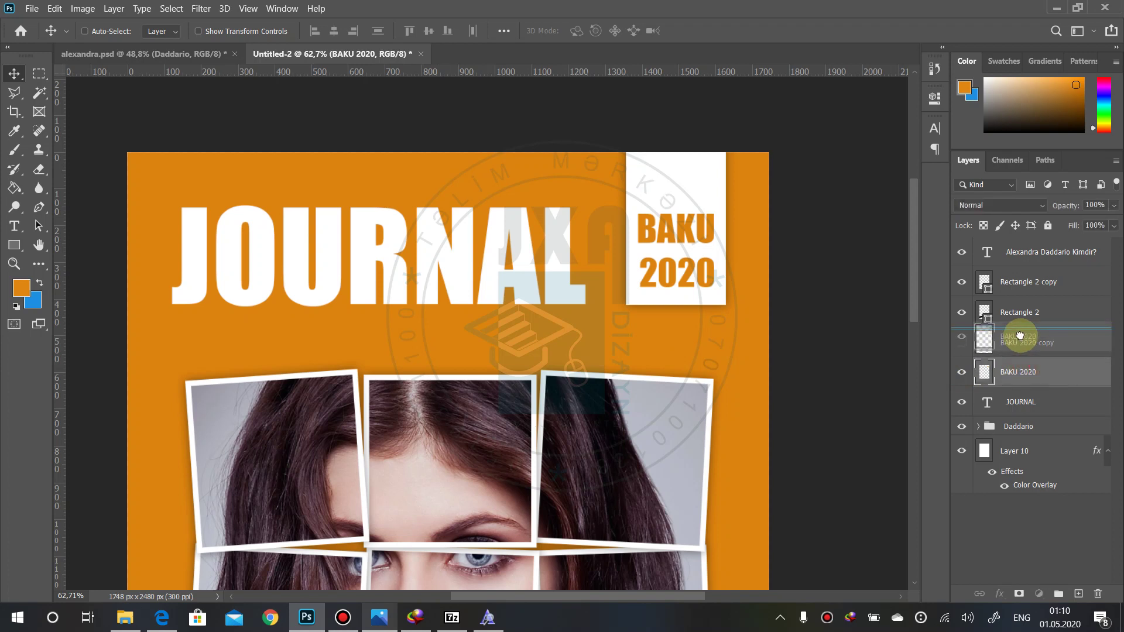
left_click_drag(1019, 360, 1017, 335)
left_click(962, 372)
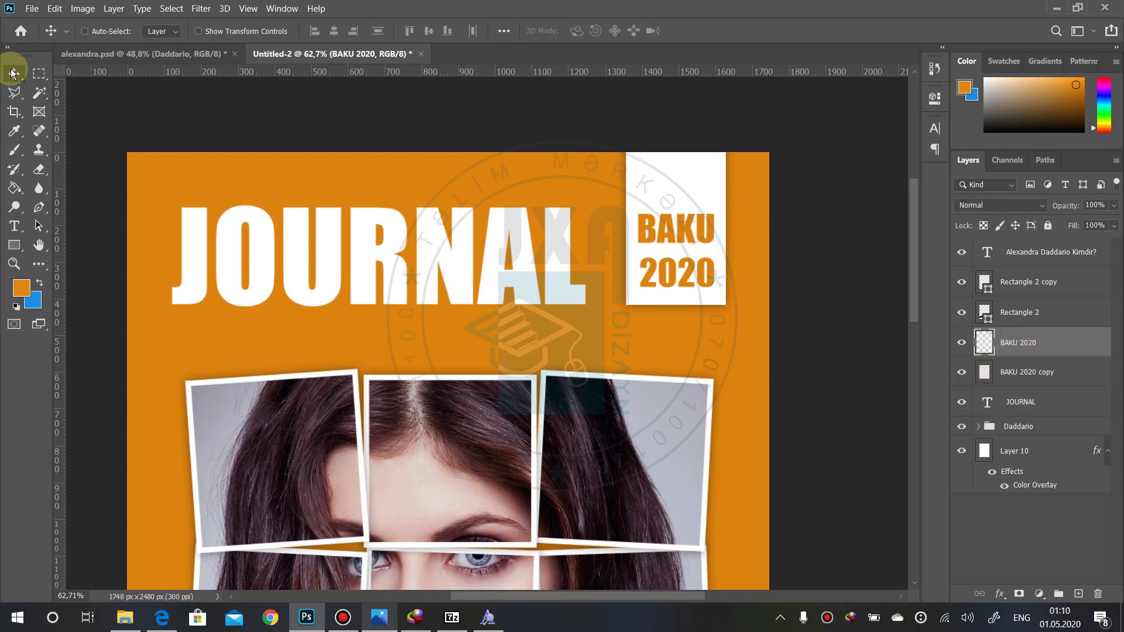
- Select the Eraser and pan the view to show the JOURNAL title and BAKU box
left_click(40, 169)
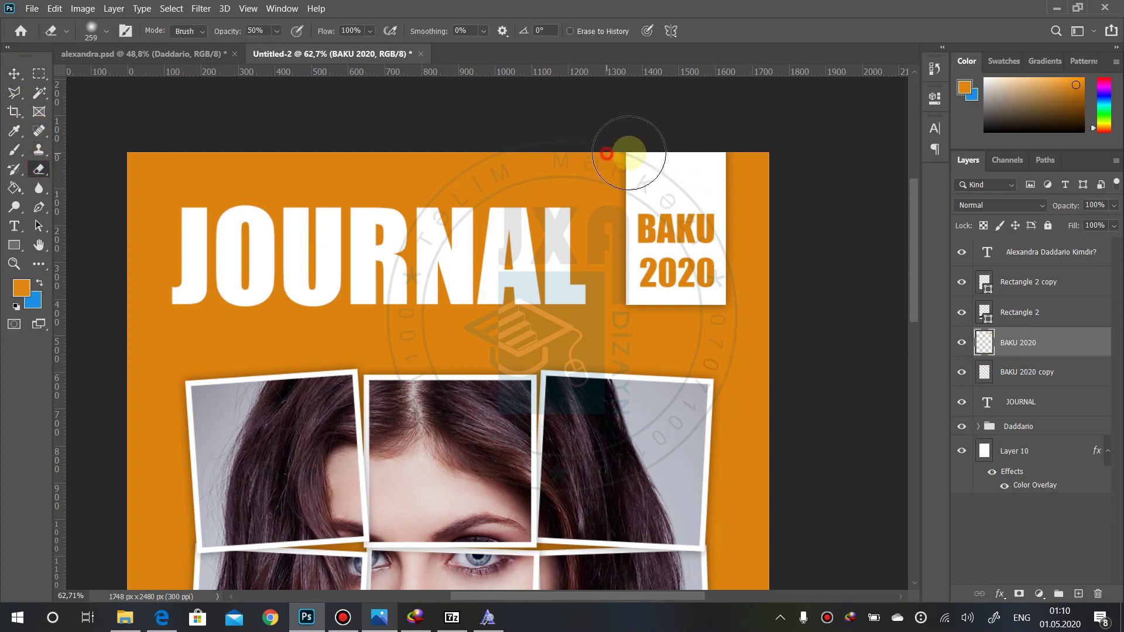
left_click(744, 171)
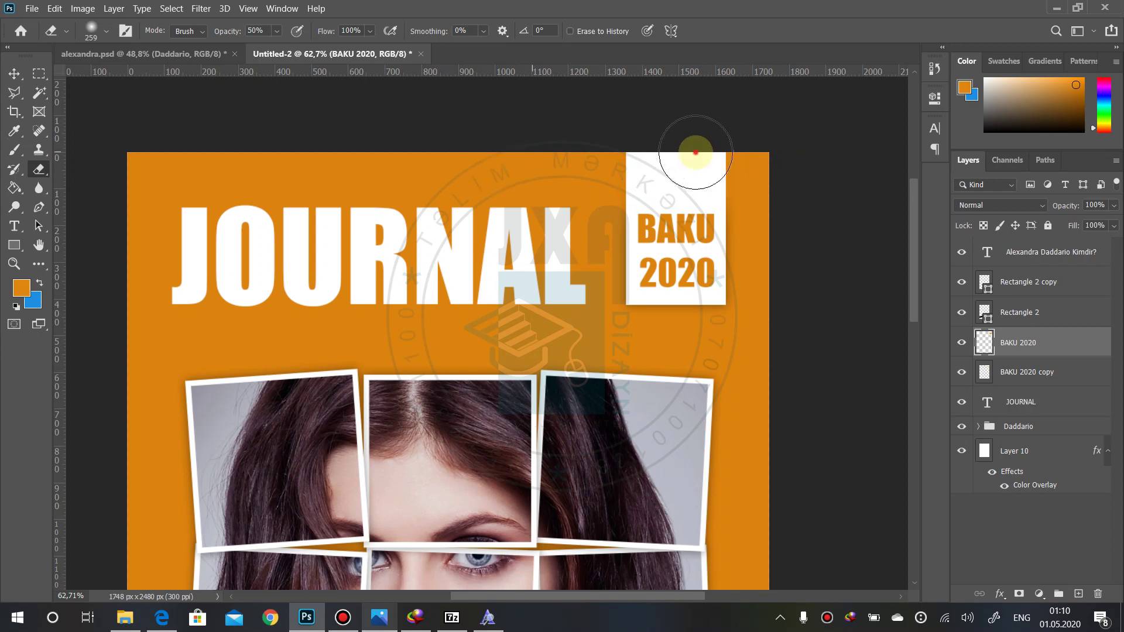
scroll(643, 175, "up", 5)
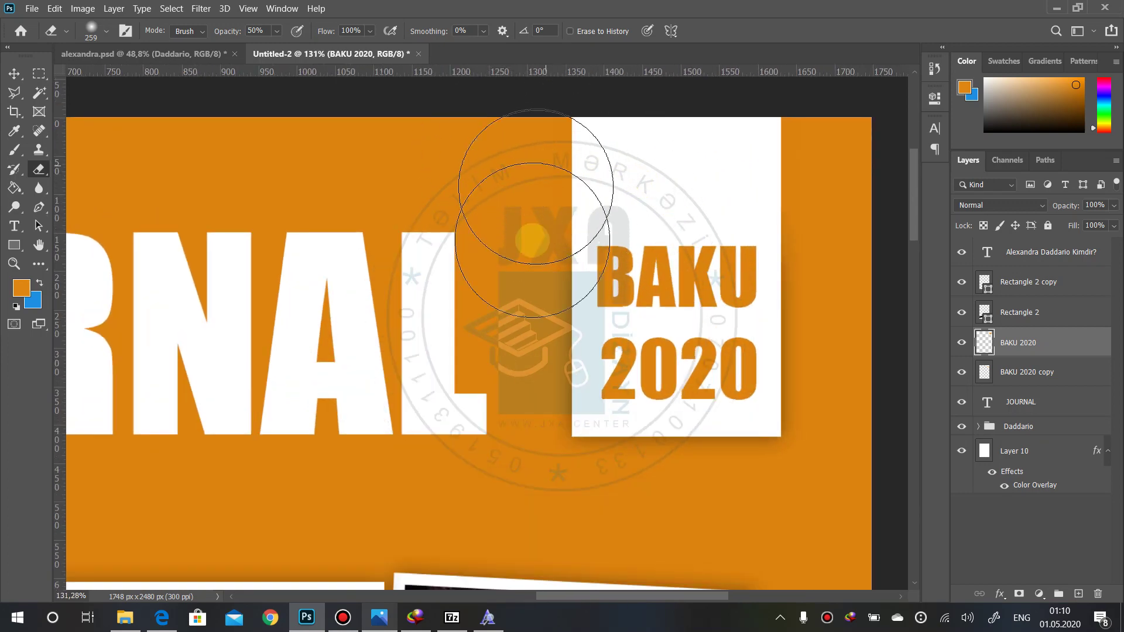
scroll(566, 297, "down", 3)
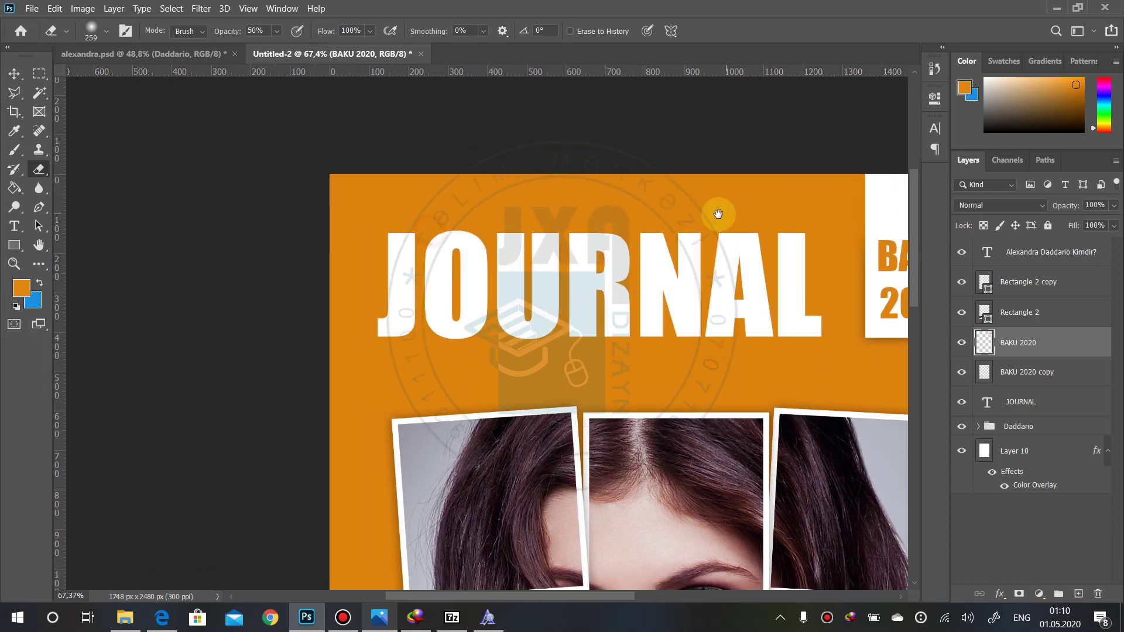
left_click_drag(425, 234, 664, 205)
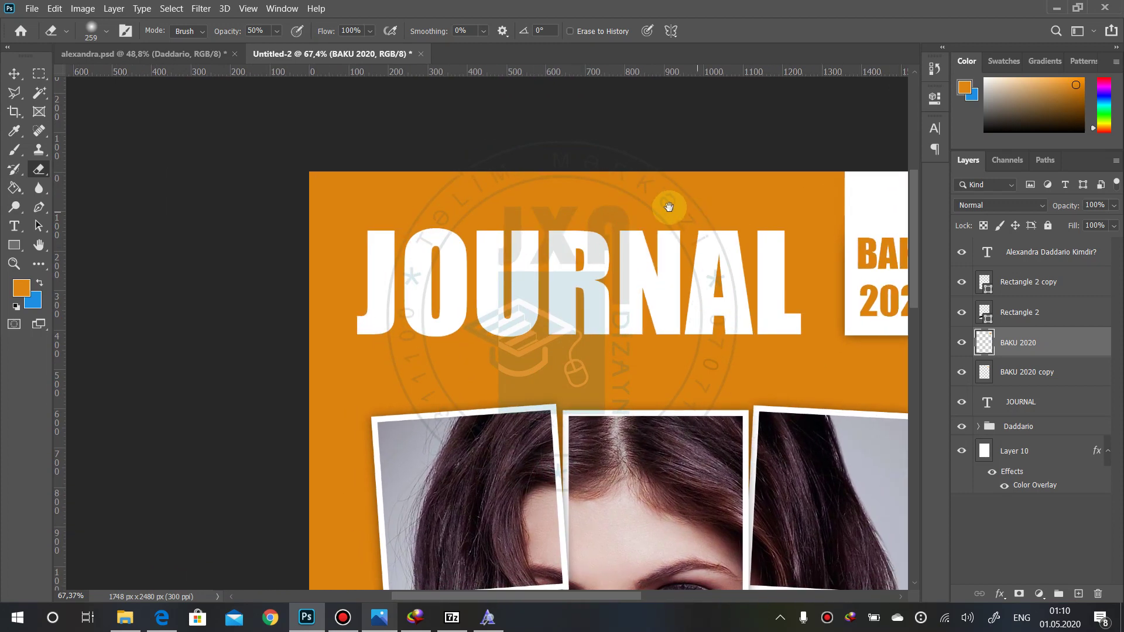
left_click(24, 75)
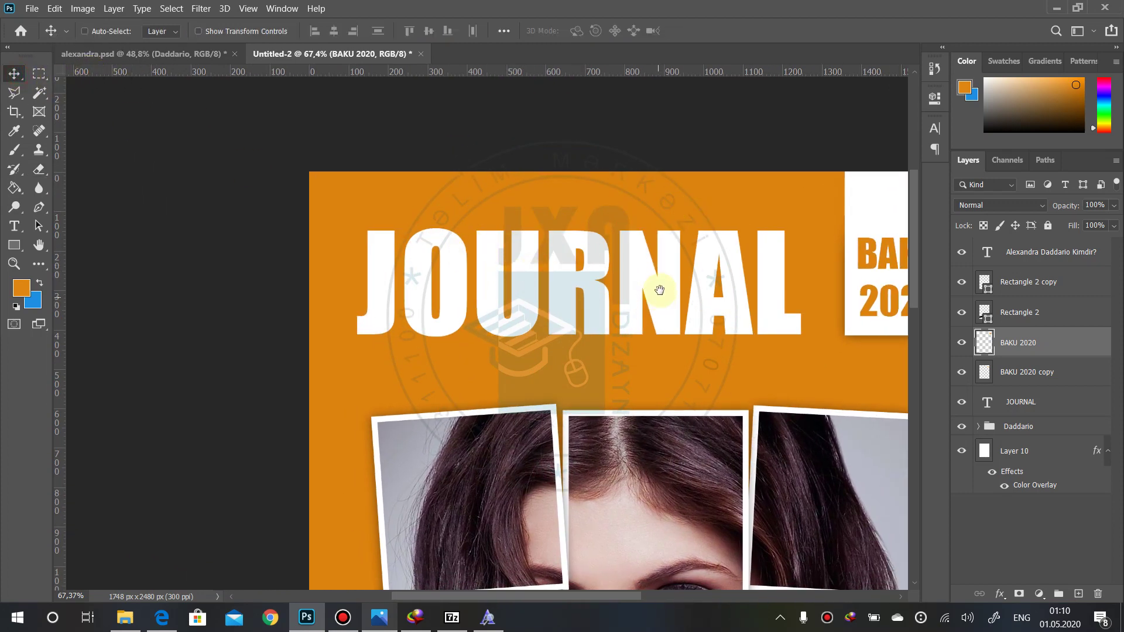
left_click_drag(658, 290, 601, 275)
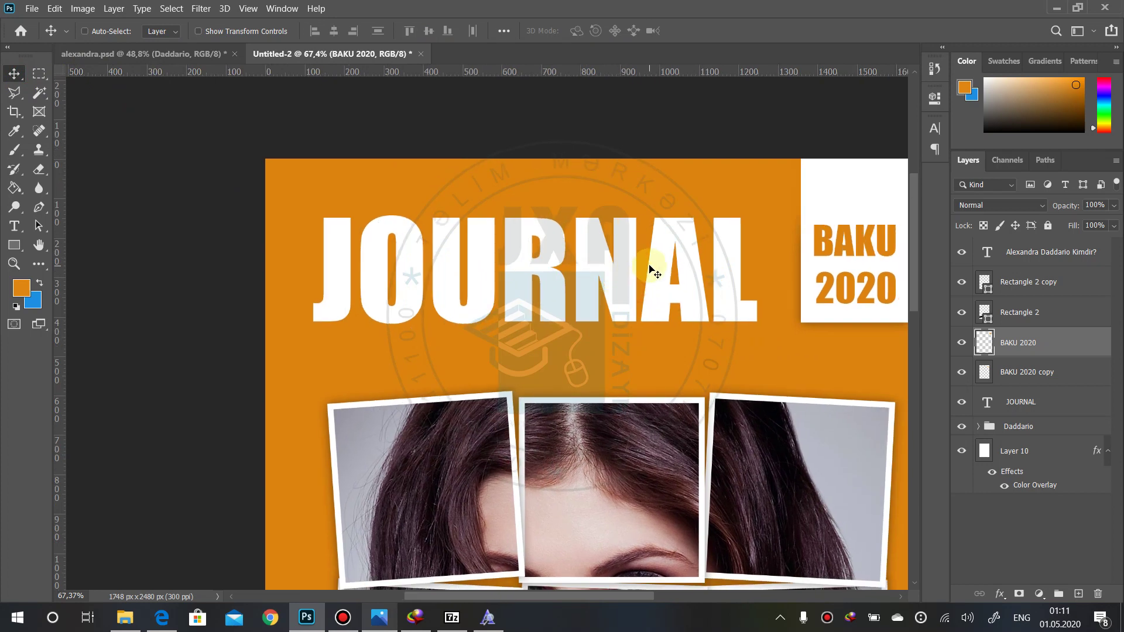
- Merge the JOURNAL text layer into a new empty layer
right_click(613, 281)
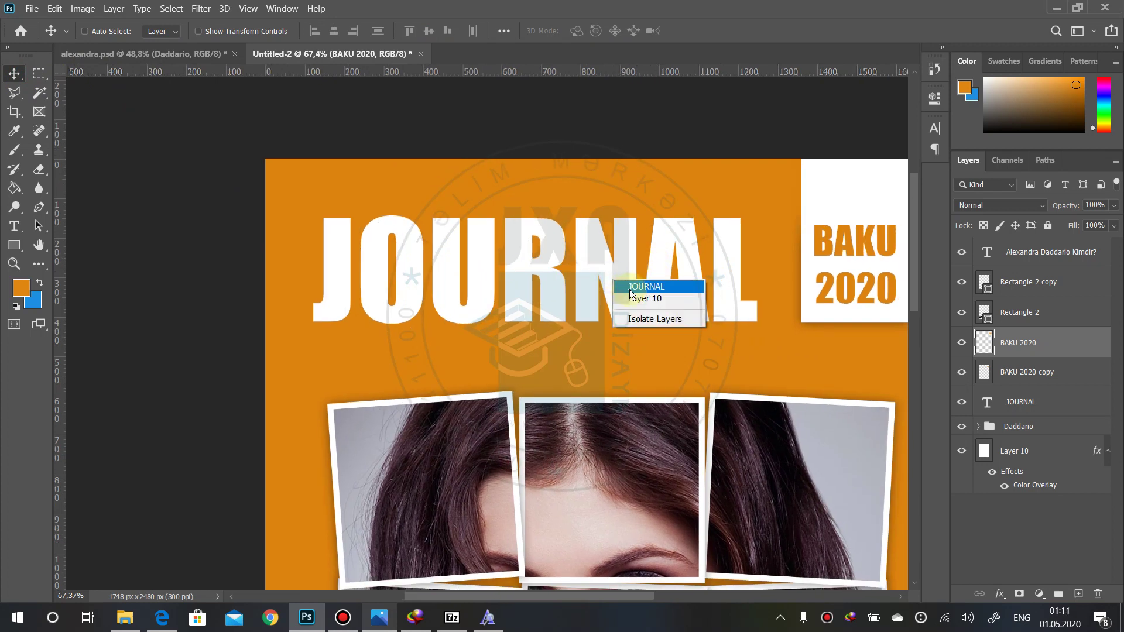
left_click(630, 291)
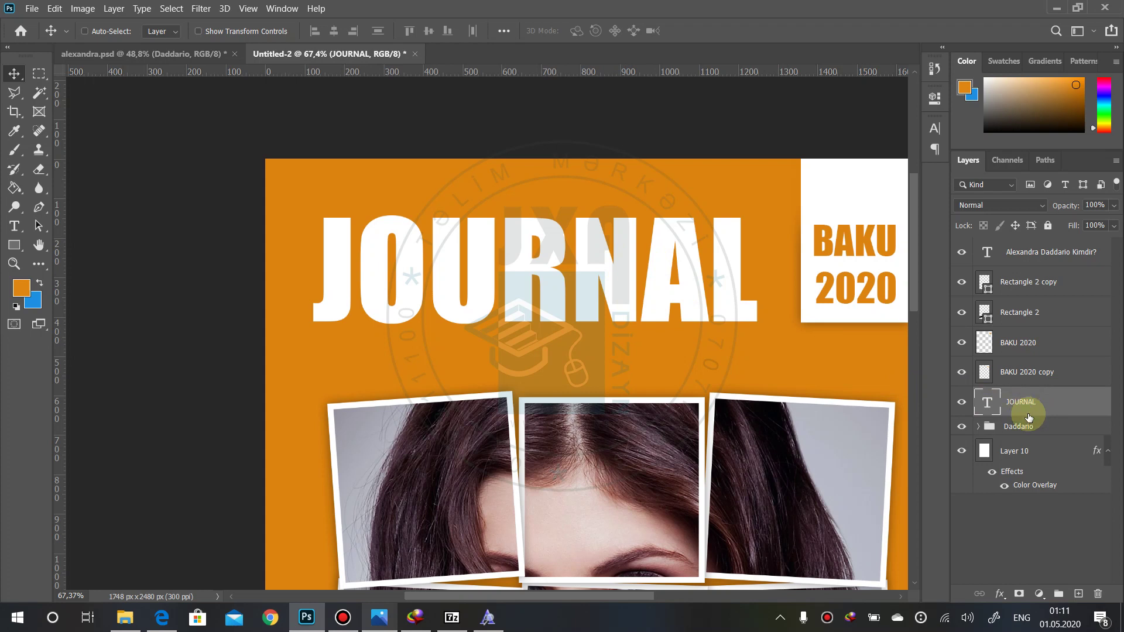
left_click(1078, 595)
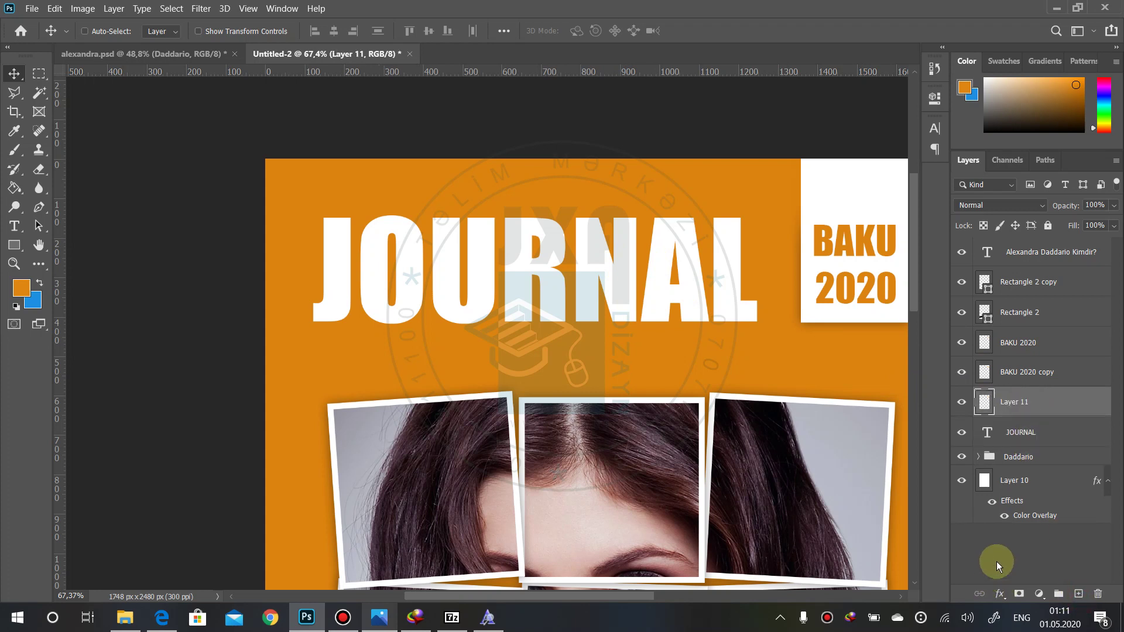
left_click(1033, 436, "shift")
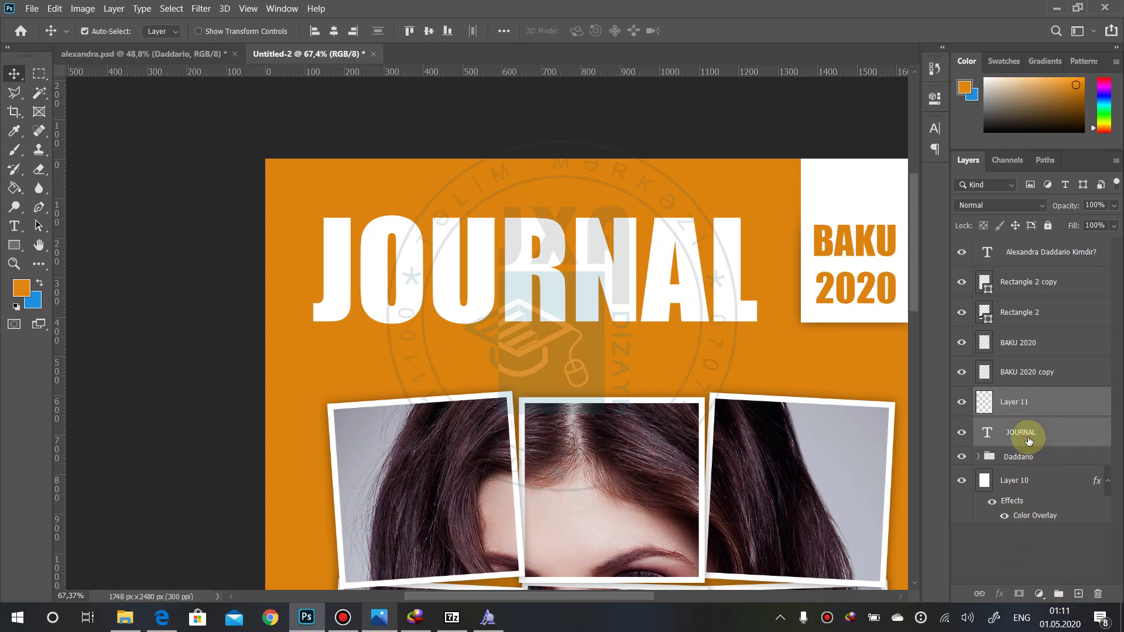
key("ctrl+e")
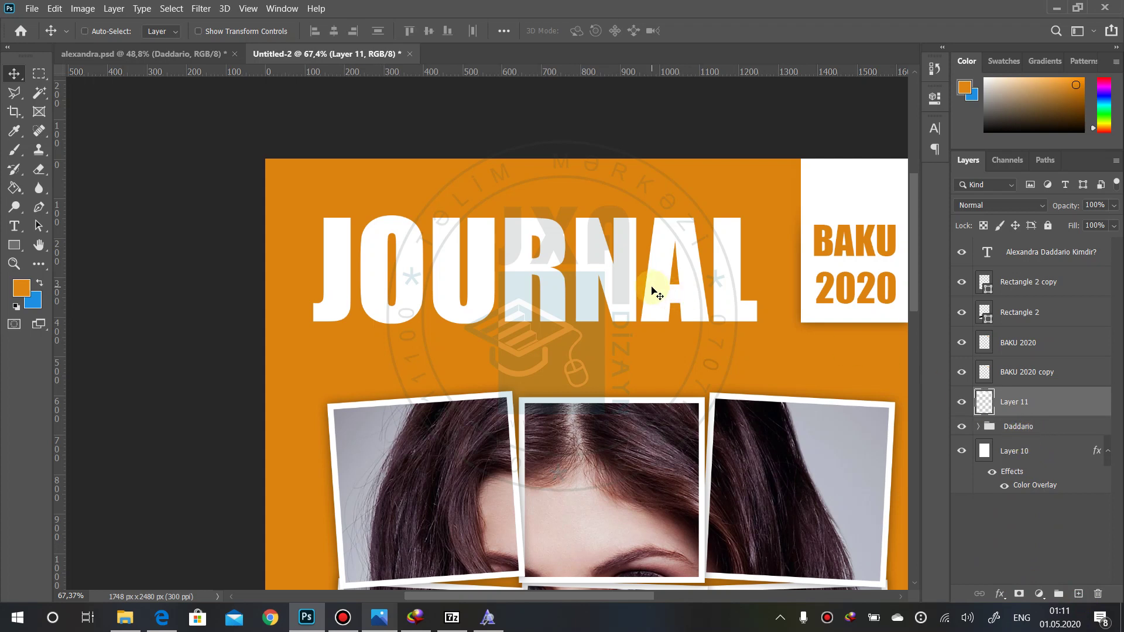
- Try deleting the letter J with the Magic Wand, then undo and clear the selection
left_click(40, 93)
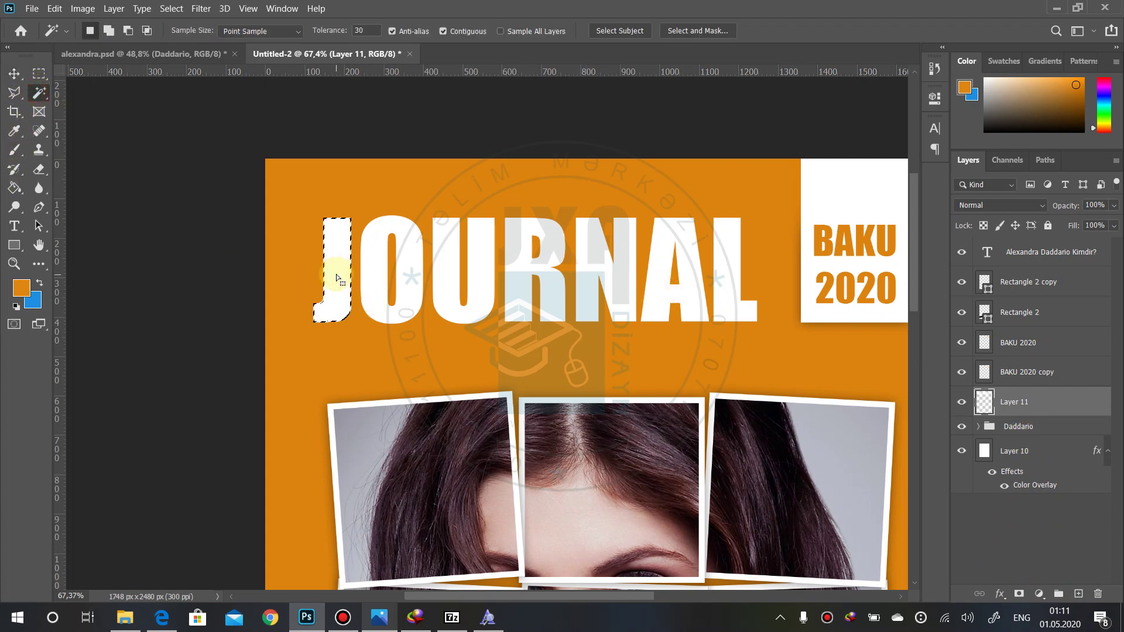
key("Delete")
left_click(405, 285)
key("Delete")
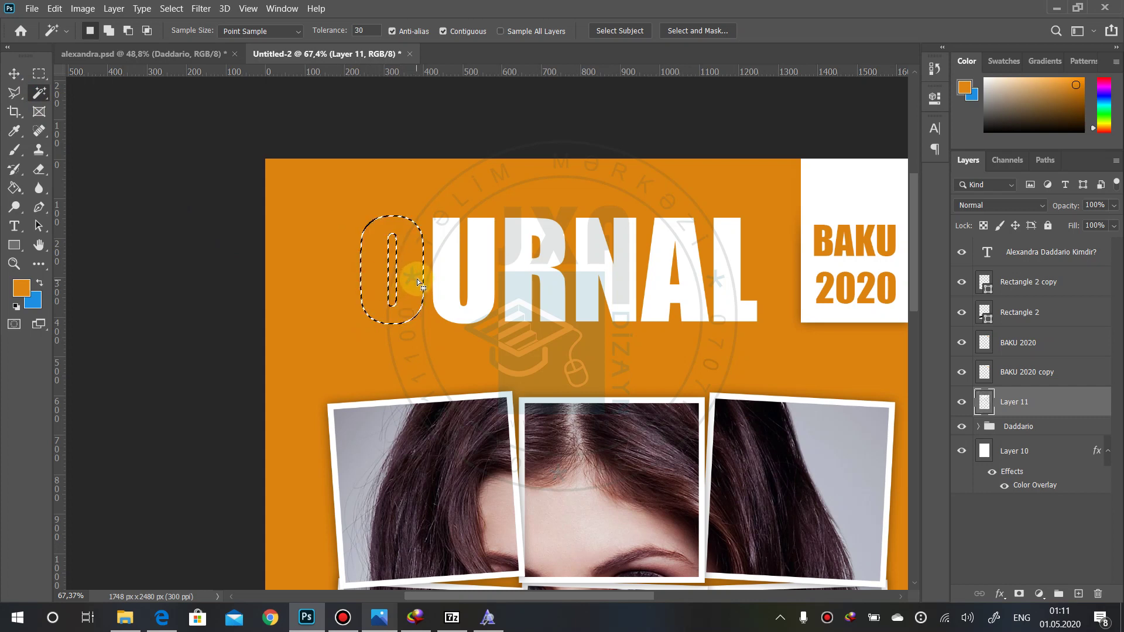
key("ctrl+z")
key("ctrl+z")
key("ctrl+z")
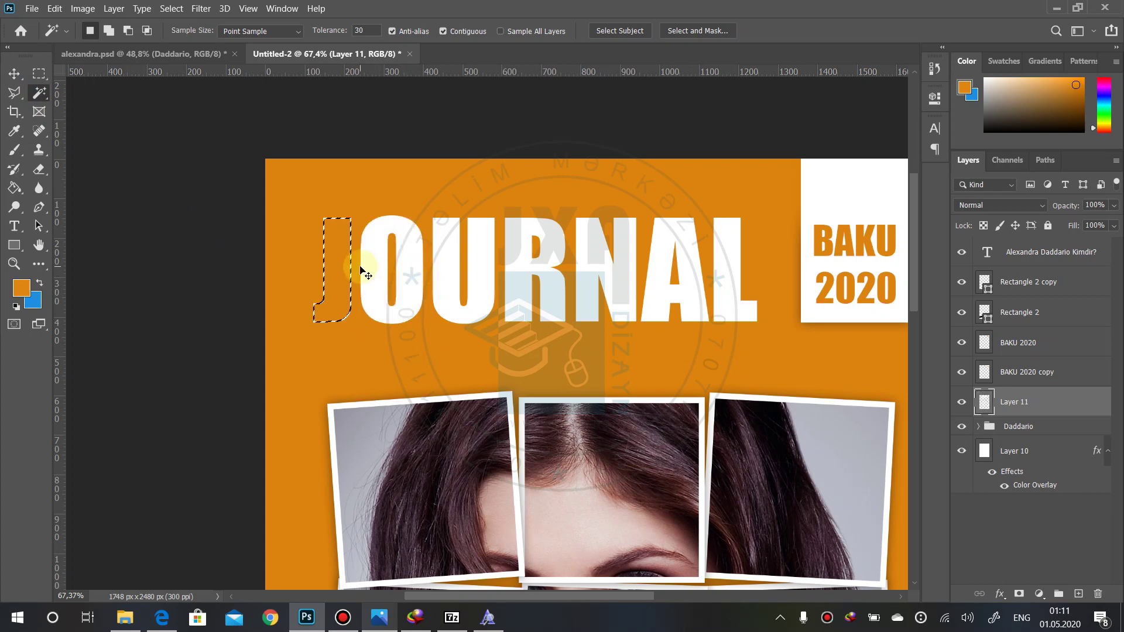
key("ctrl+z")
left_click(39, 73)
left_click(141, 151)
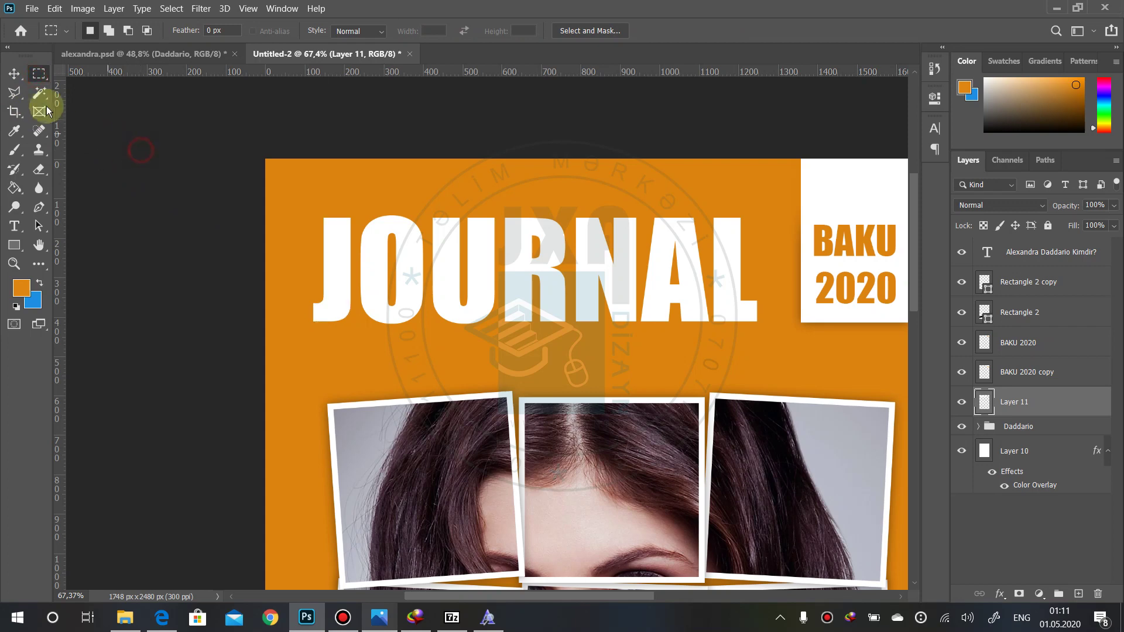
right_click(1019, 402)
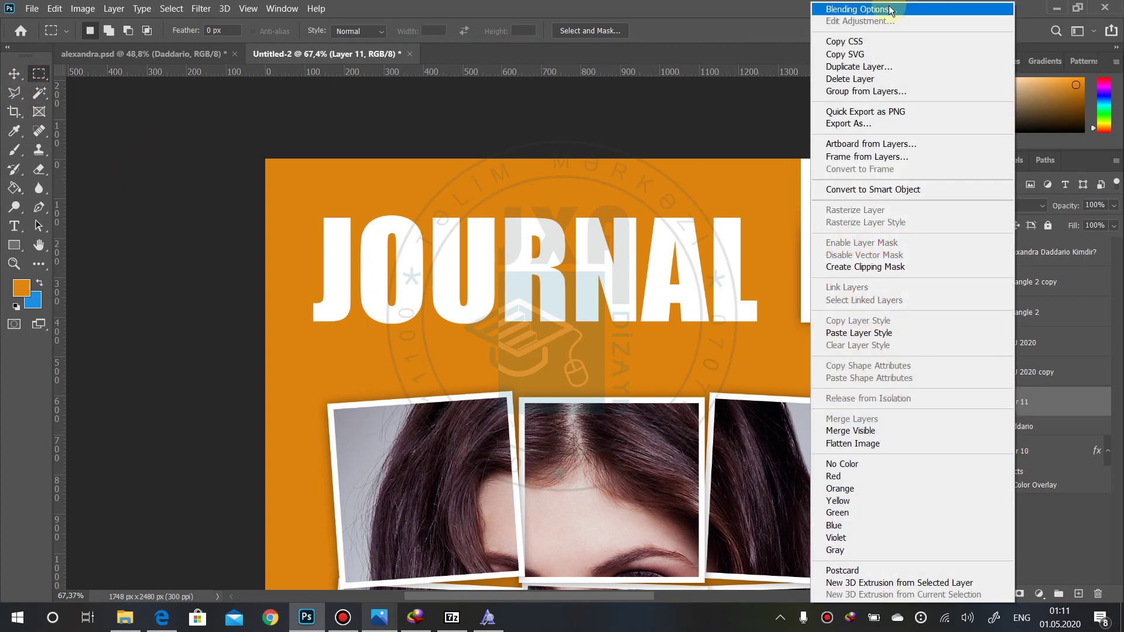
left_click(726, 174)
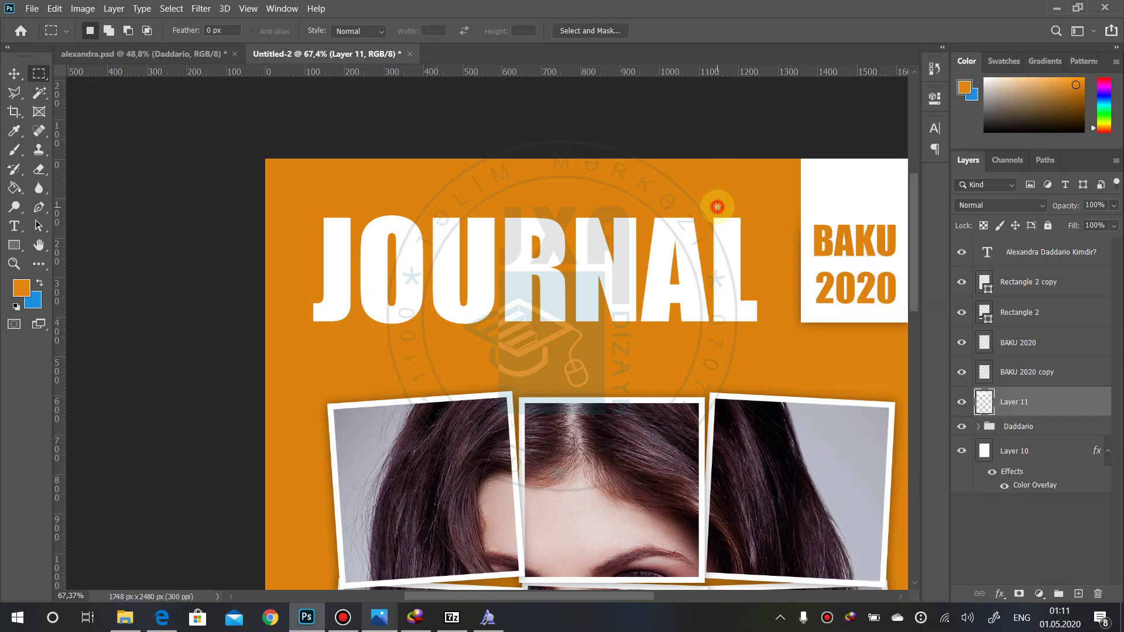
- Shift-select all JOURNAL letters with the Magic Wand, hide Layer 11, and activate Layer 10
left_click(39, 92)
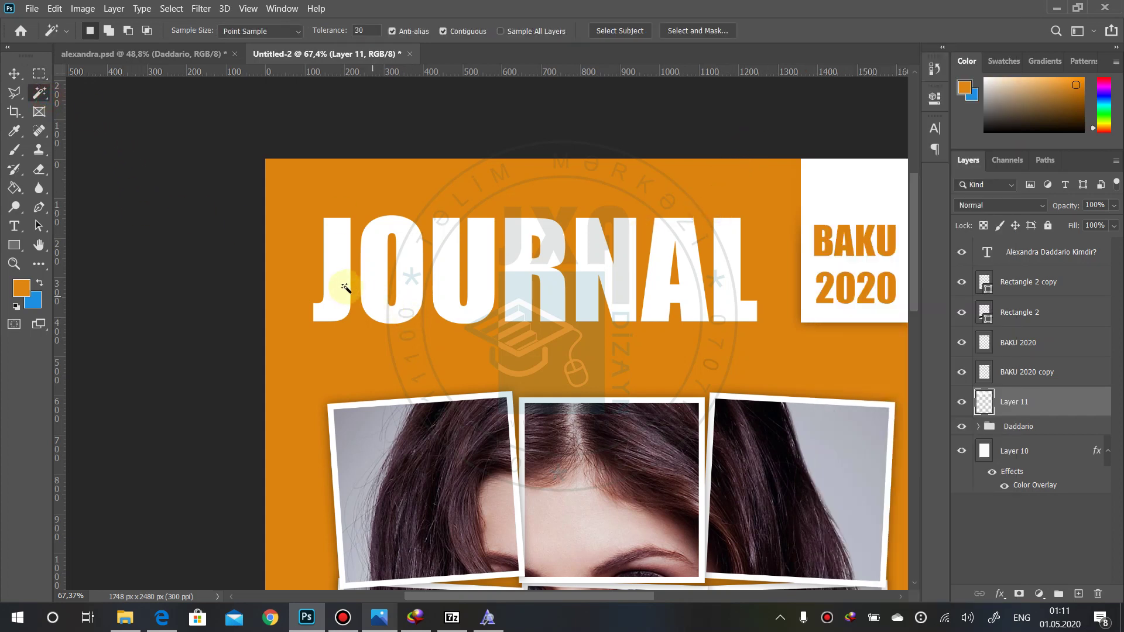
key("shift")
left_click(375, 272, "shift")
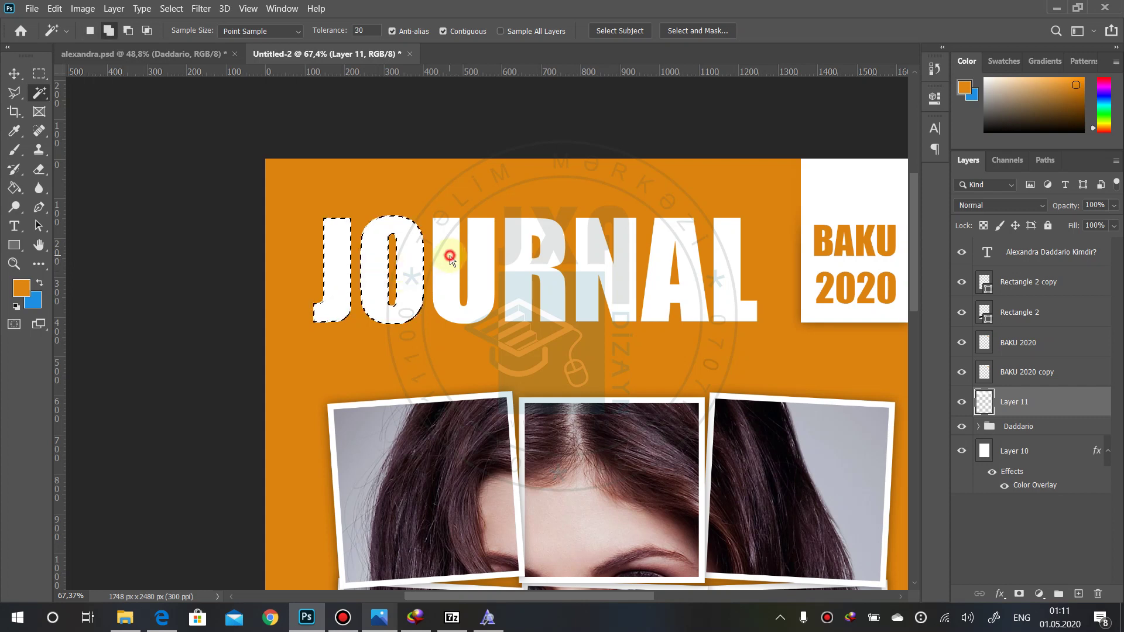
left_click(447, 264, "shift")
left_click(515, 263, "shift")
left_click(589, 271, "shift")
left_click(673, 266, "shift")
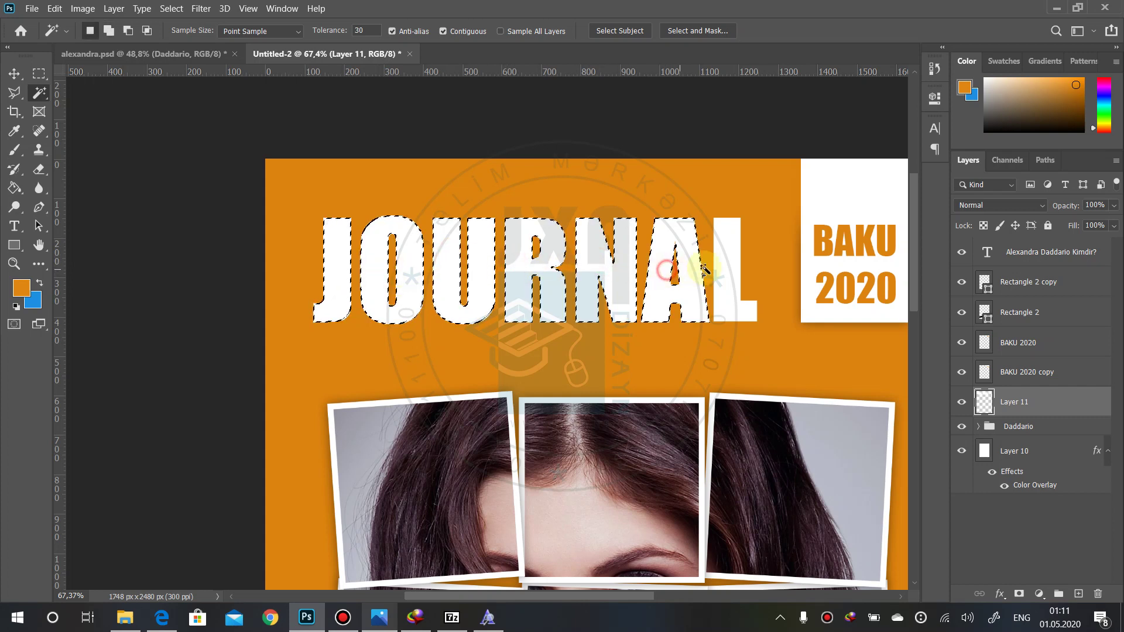
left_click(727, 263, "shift")
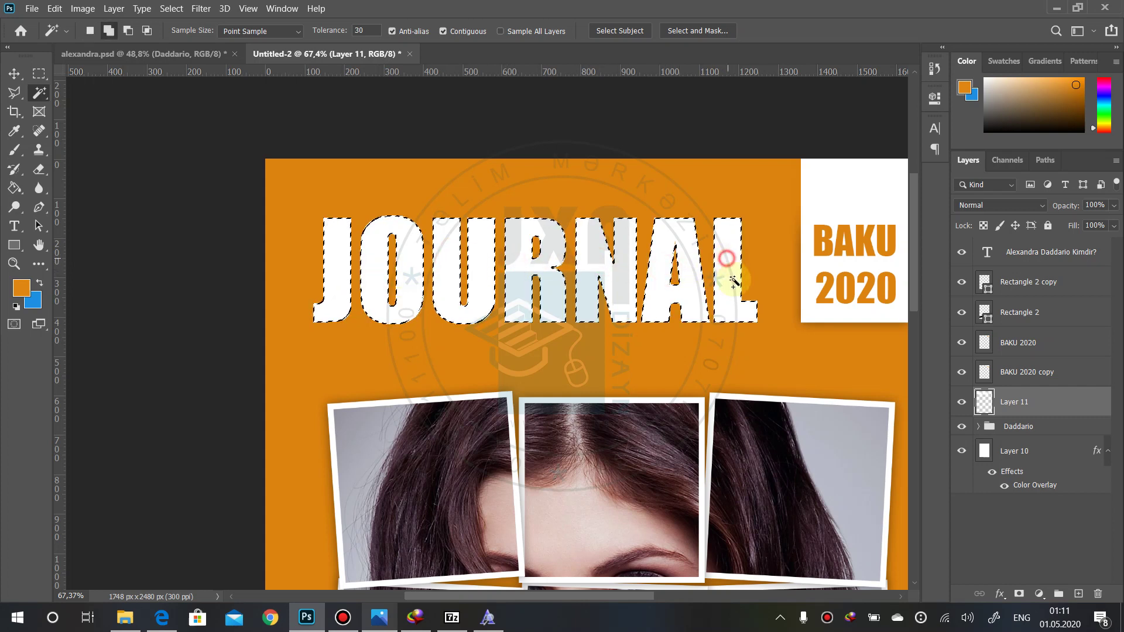
left_click(961, 402)
left_click(1018, 451)
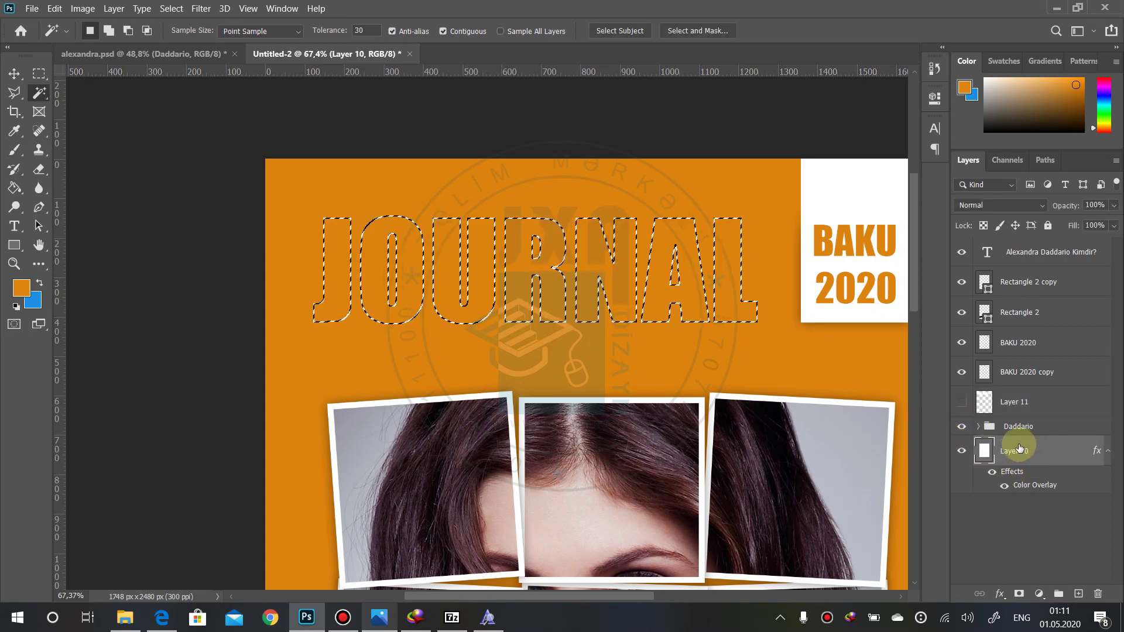
- Delete the letter shapes from Layer 10, deselect, and give the layer a Drop Shadow style
key("Delete")
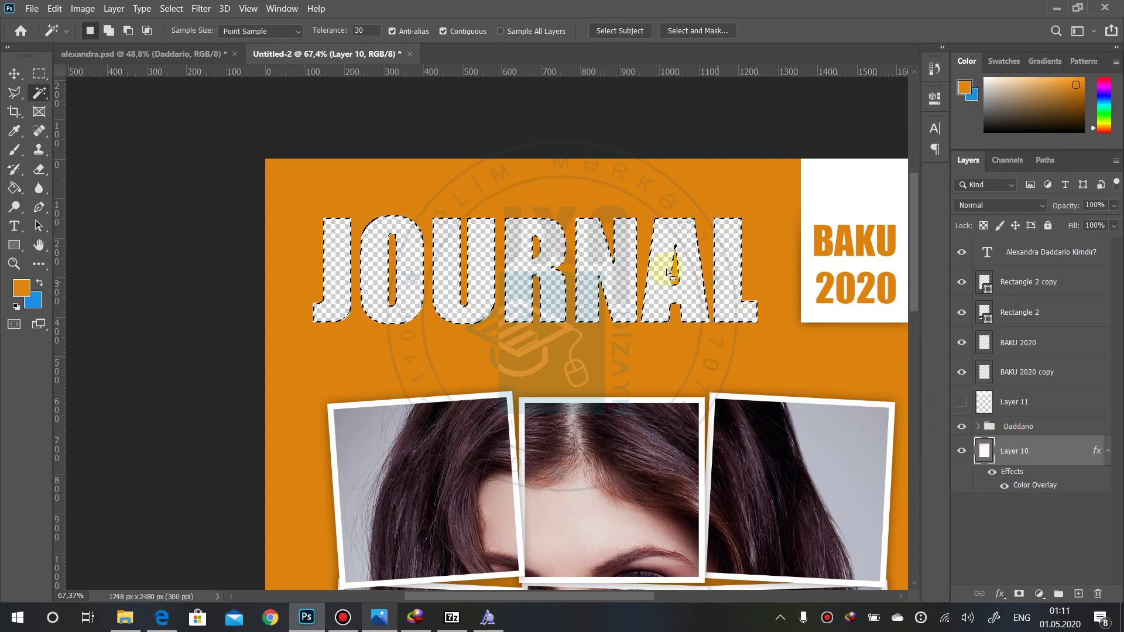
key("ctrl+d")
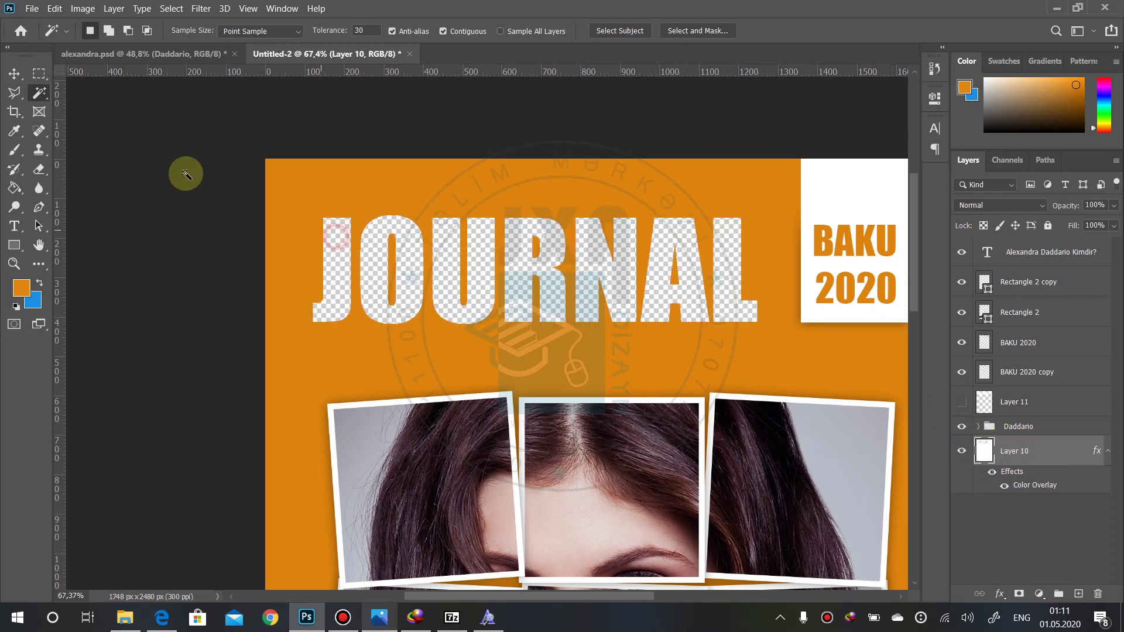
left_click(14, 73)
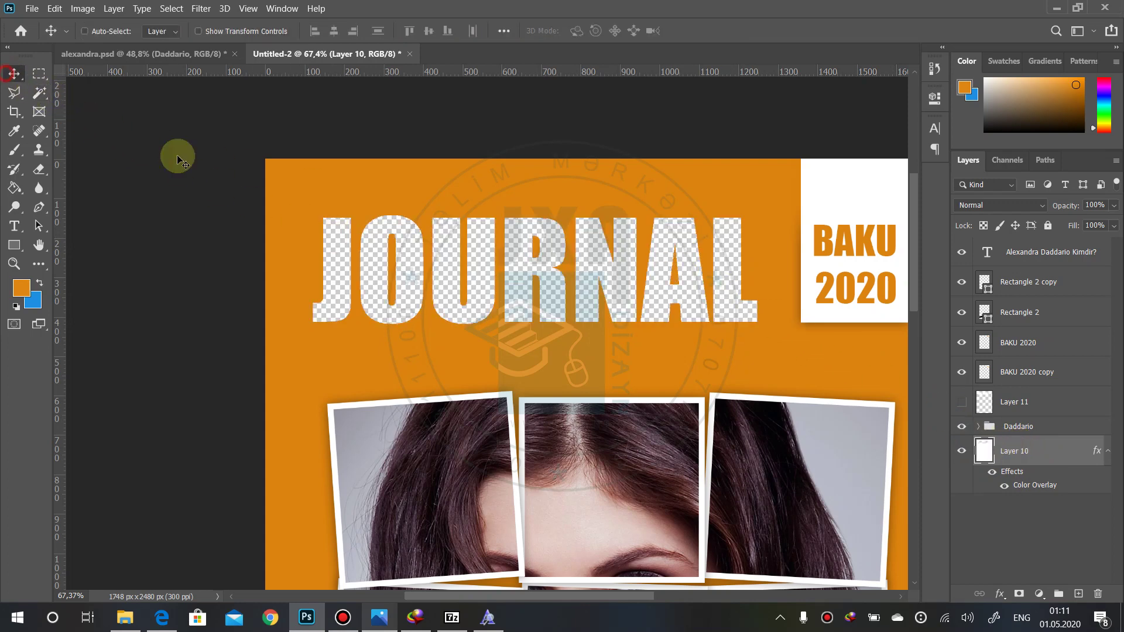
right_click(1019, 452)
left_click(831, 7)
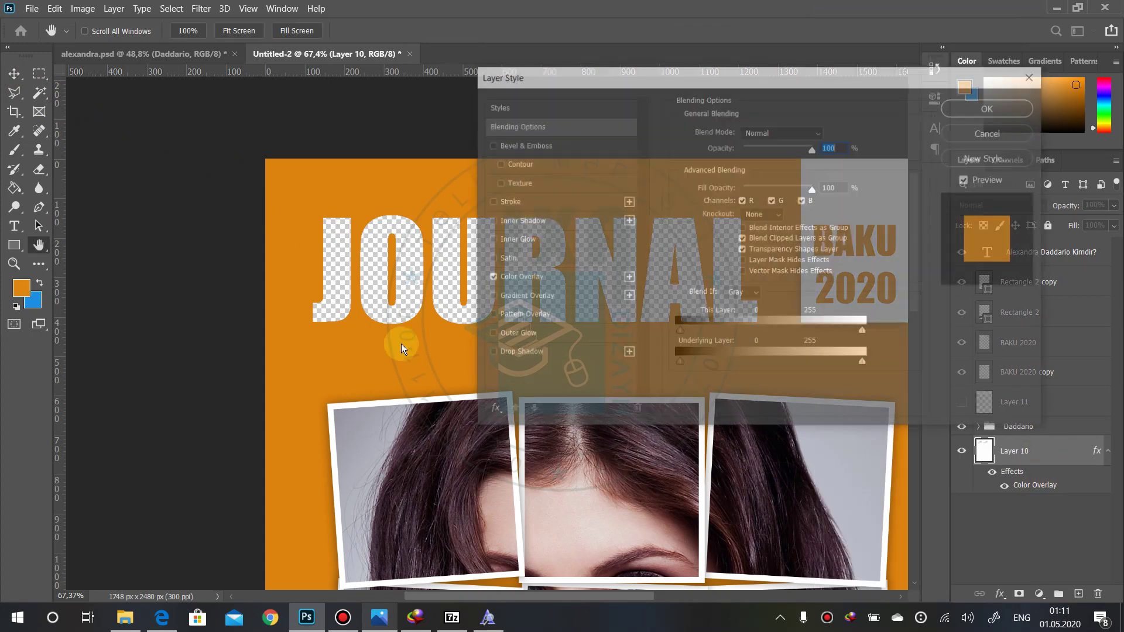
left_click(503, 355)
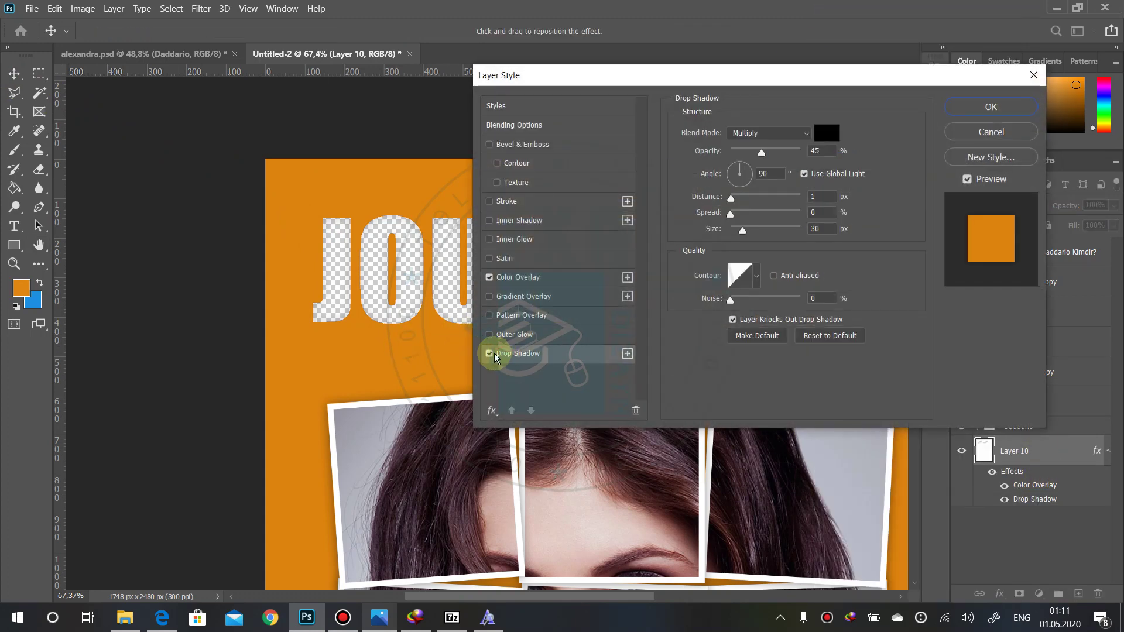
left_click(975, 106)
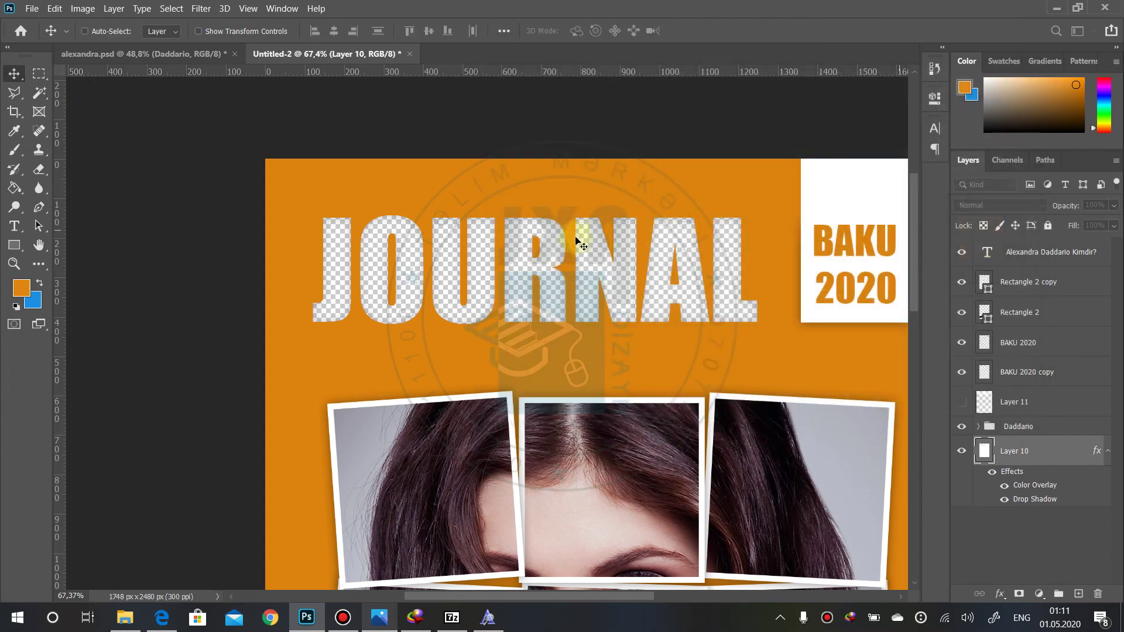
left_click(1016, 463)
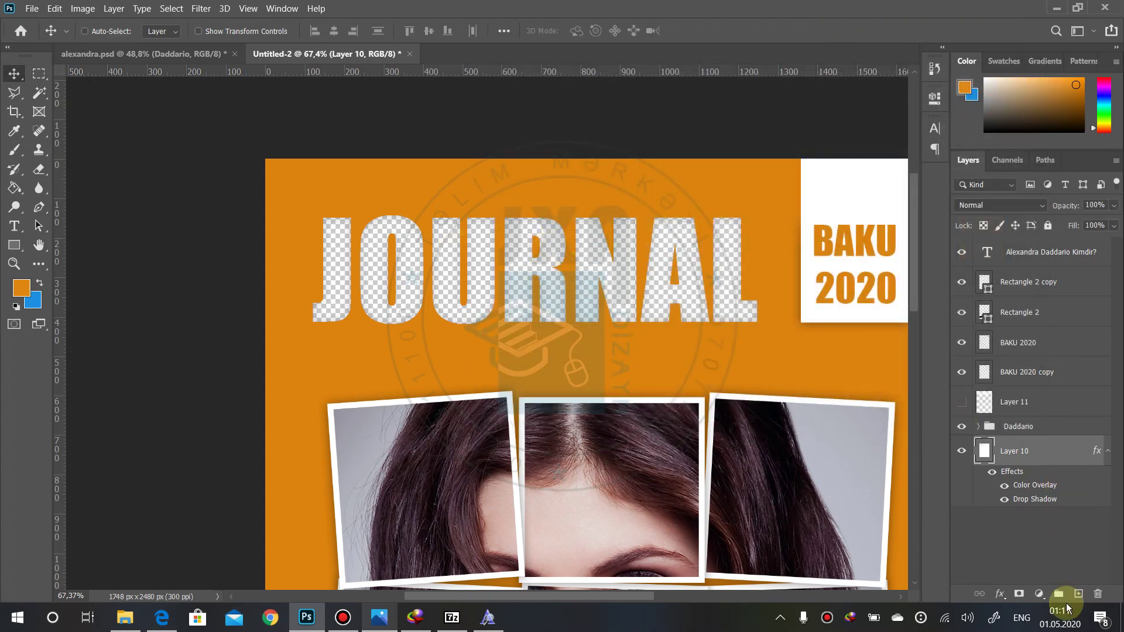
- Add a new layer below Layer 10 and fill it with white using the Paint Bucket
left_click(1078, 594)
left_click_drag(1024, 451, 1024, 545)
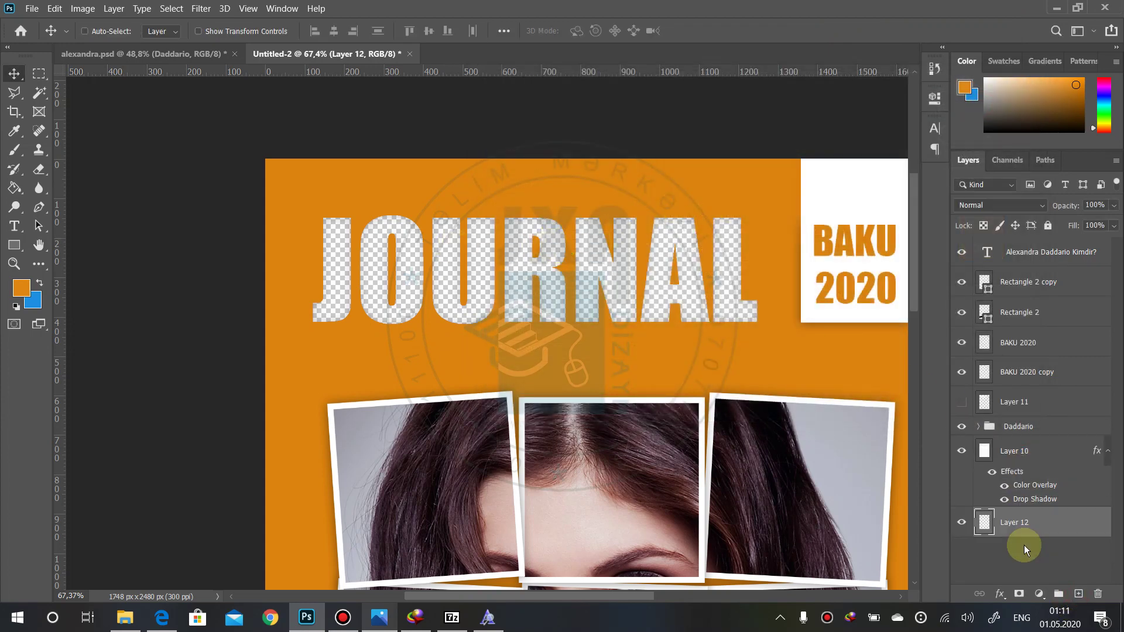
left_click(13, 188)
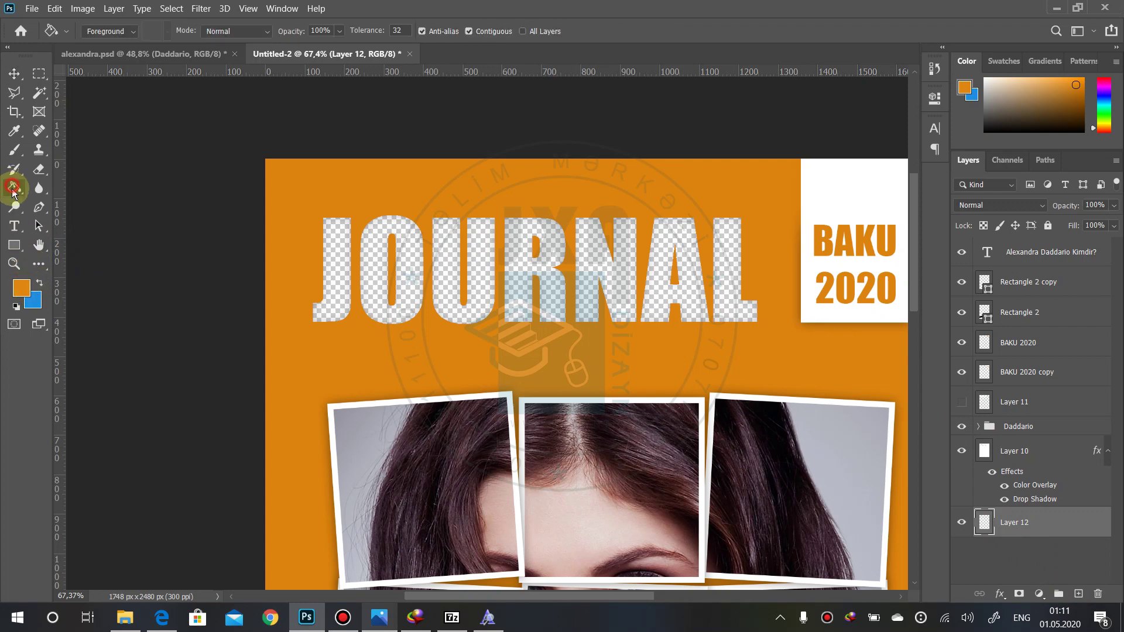
left_click(21, 287)
left_click_drag(522, 248, 499, 193)
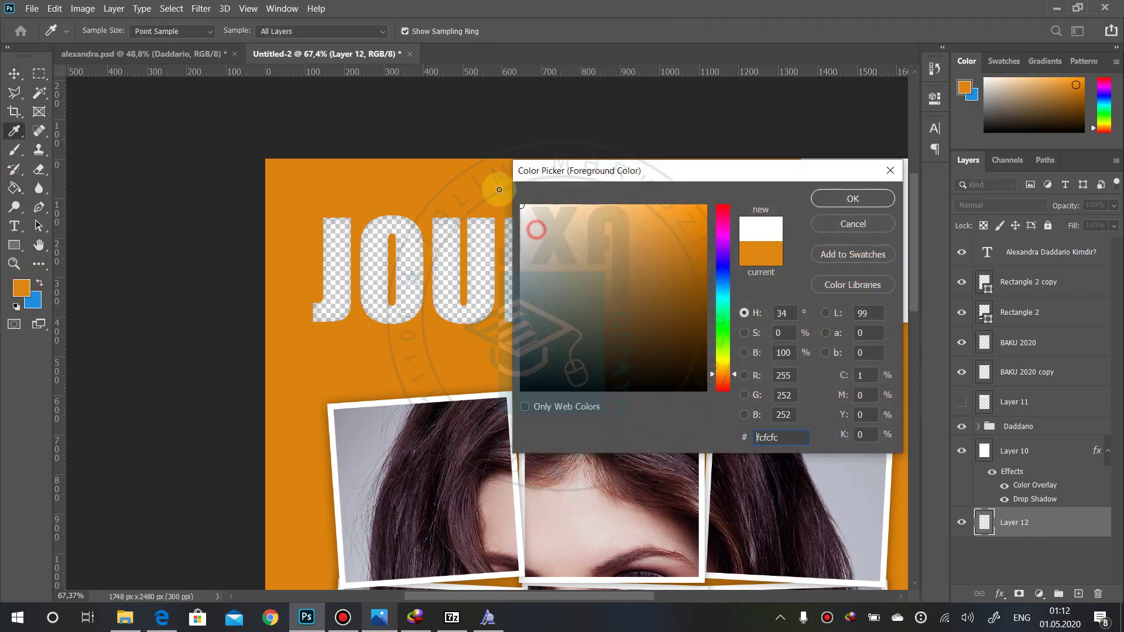
left_click(837, 199)
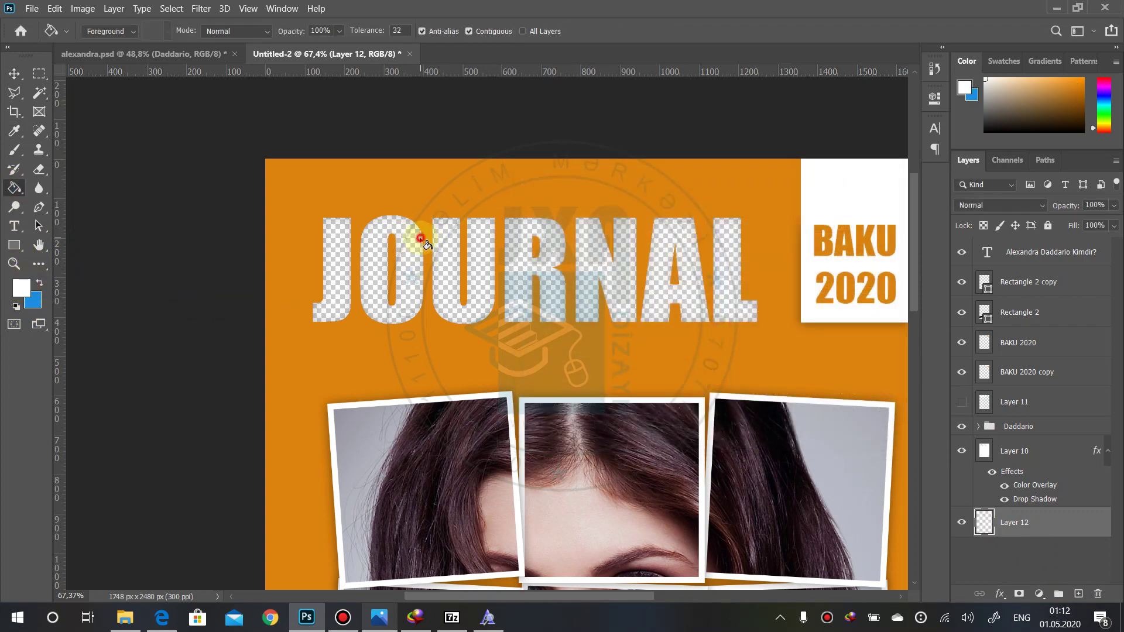
left_click(420, 238)
left_click(14, 73)
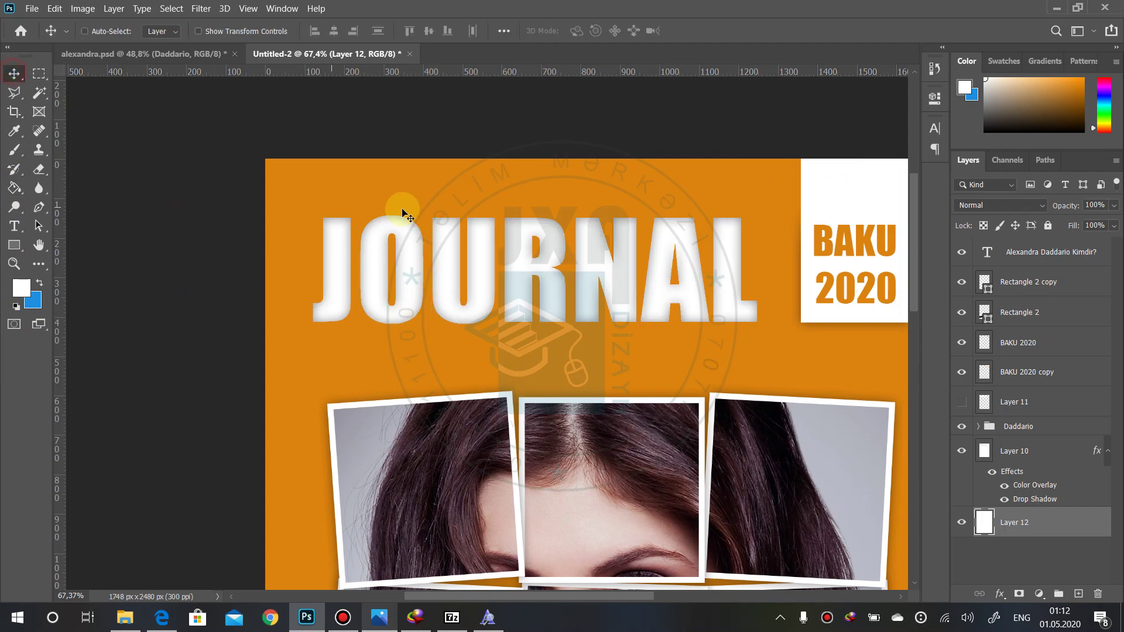
scroll(546, 314, "down", 3)
left_click_drag(753, 339, 708, 178)
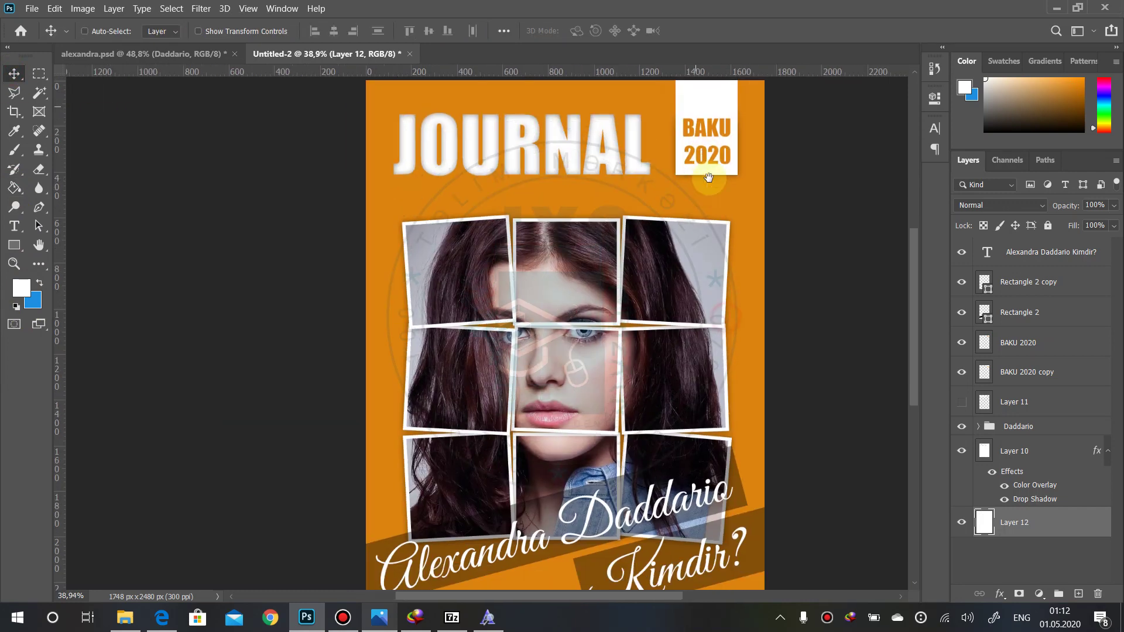
scroll(673, 230, "down", 1)
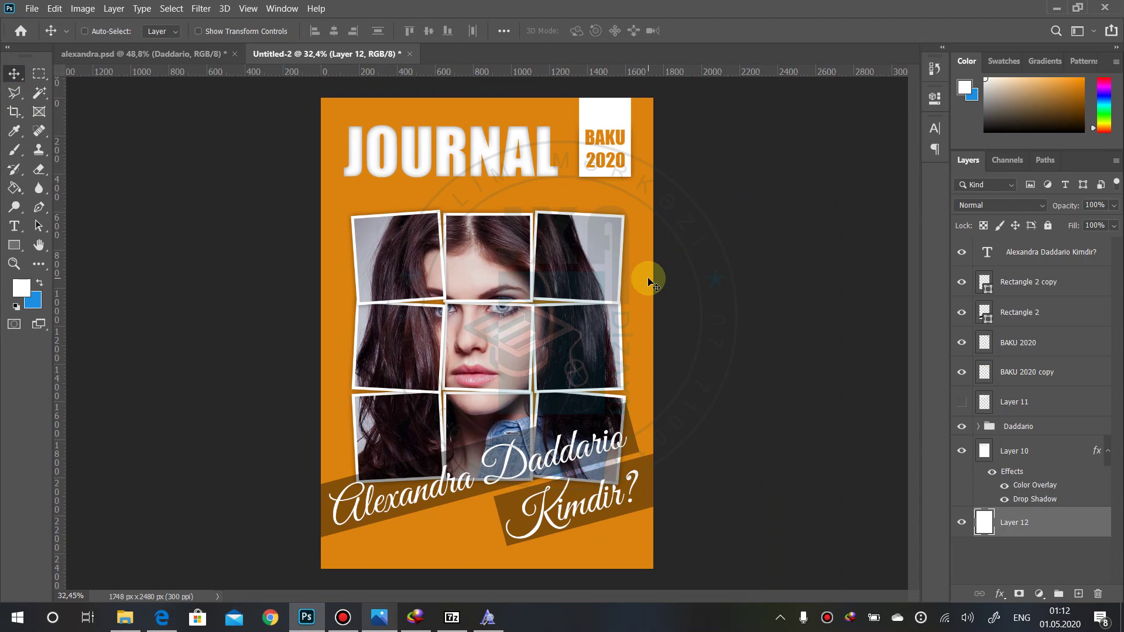
- Save the cover as 'jurnal qapagi' in Photoshop PSD format
left_click(32, 9)
mouse_move(54, 9)
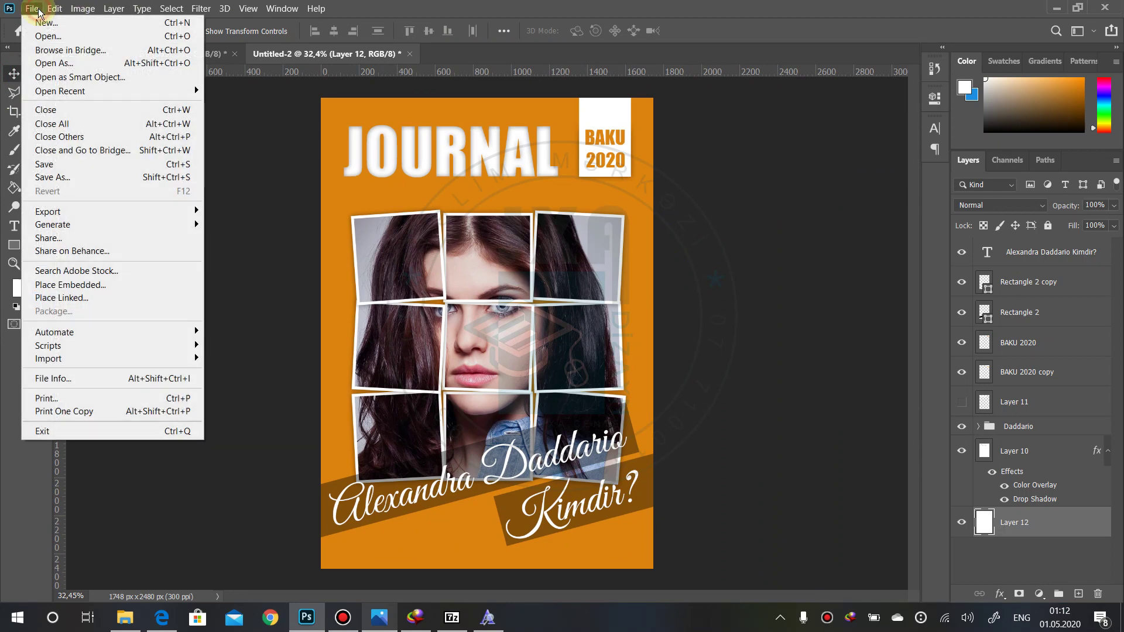
left_click(64, 168)
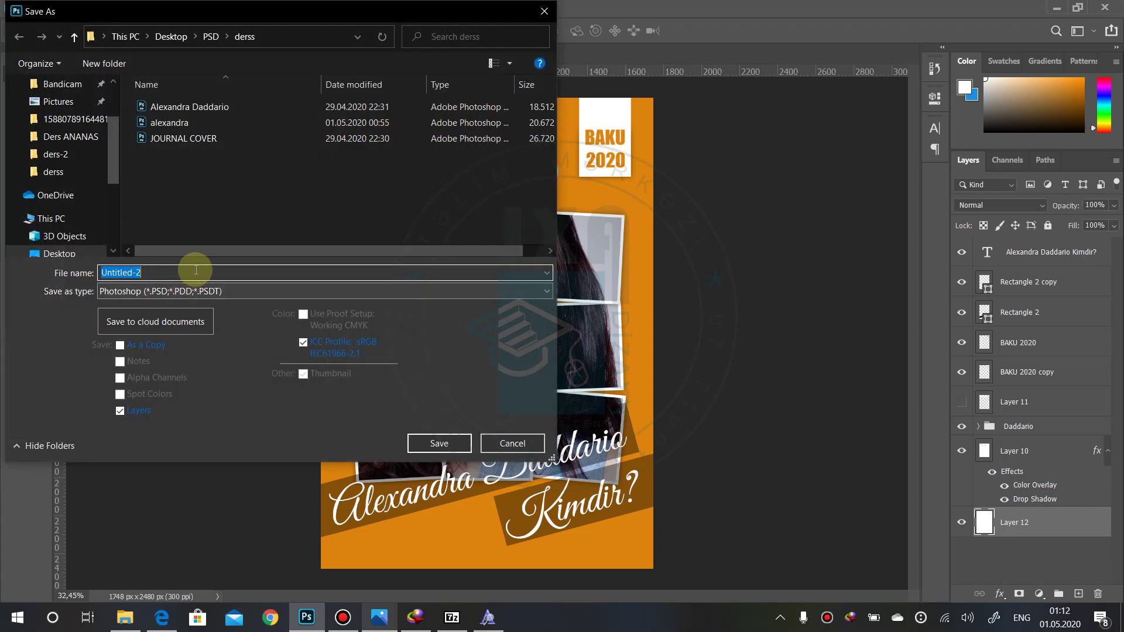
type("jurnal qapagi")
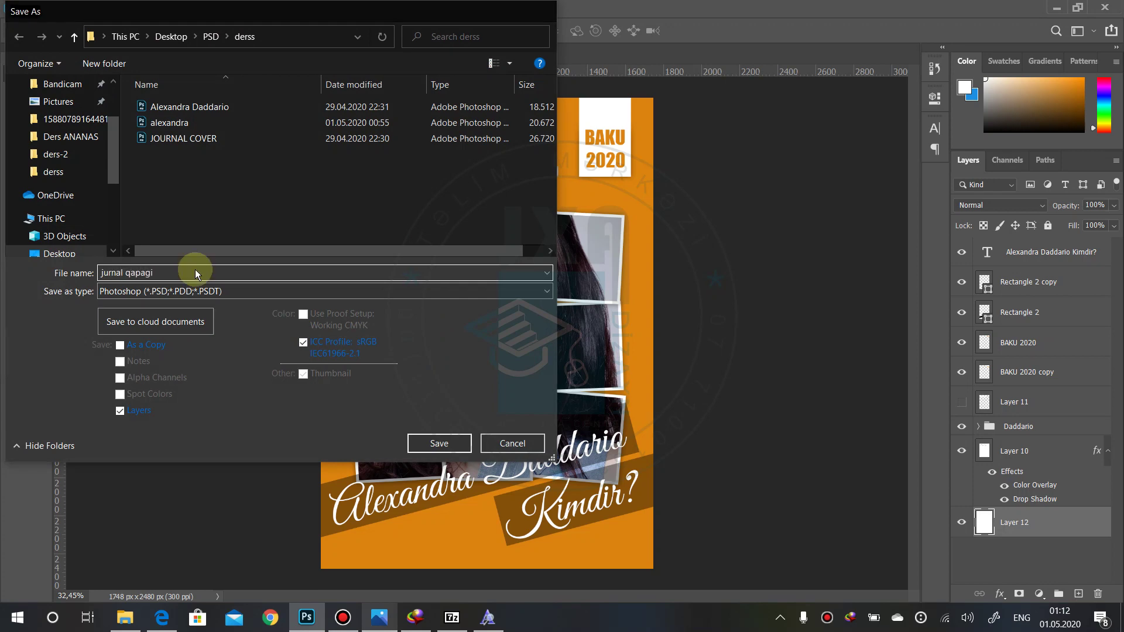
key("Return")
left_click(724, 168)
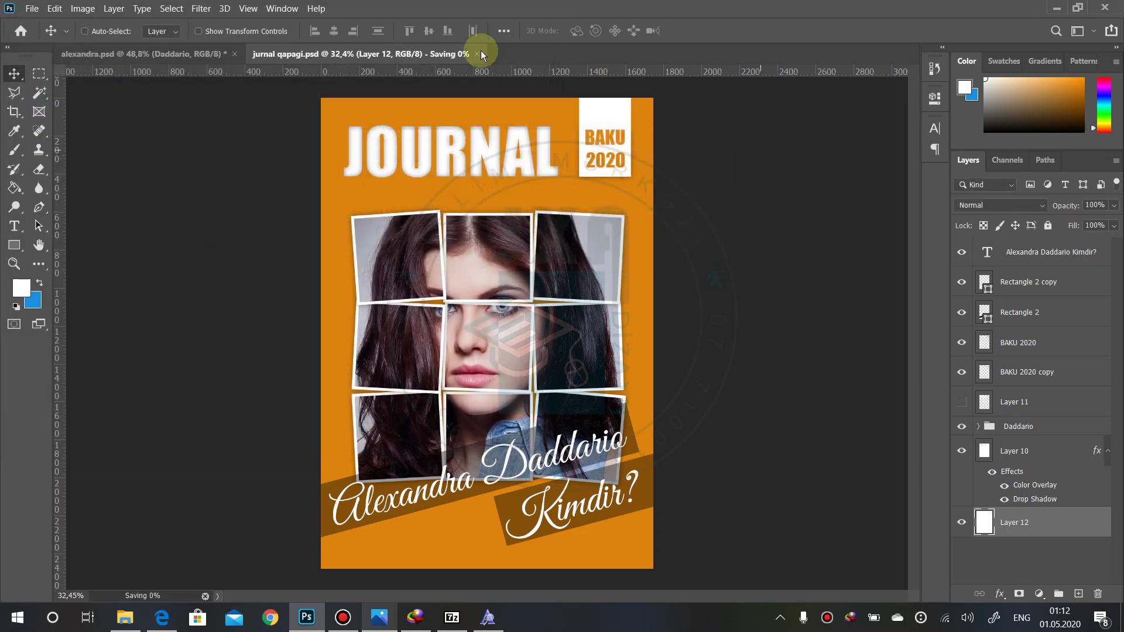
- Start a second Save As and choose JPEG as the file format
left_click(32, 9)
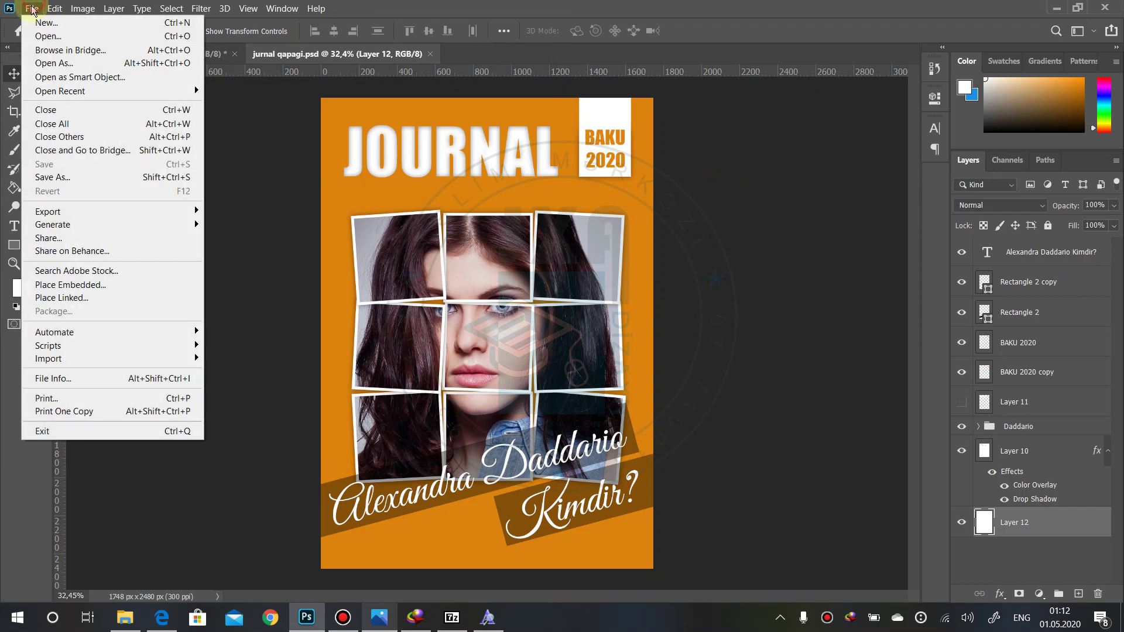
left_click(68, 181)
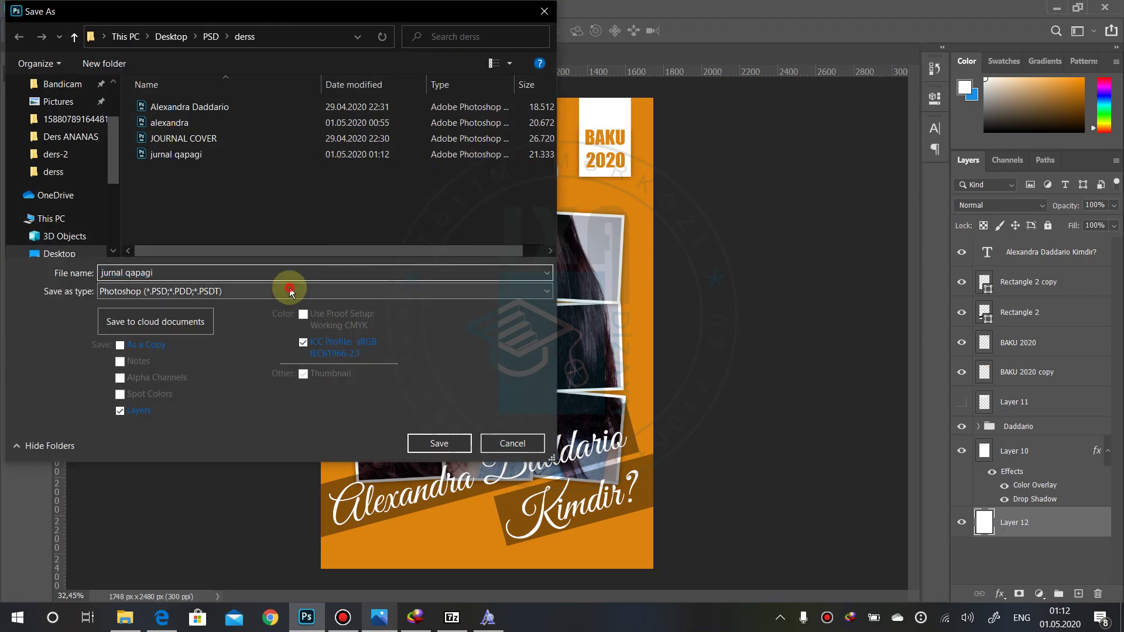
left_click(293, 291)
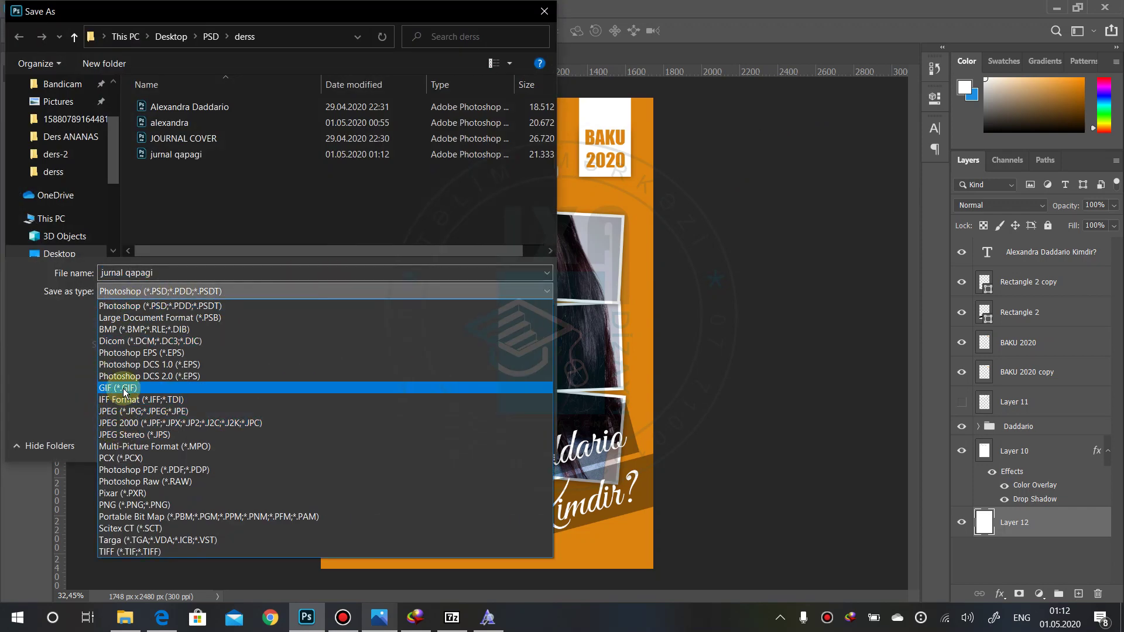
left_click(153, 412)
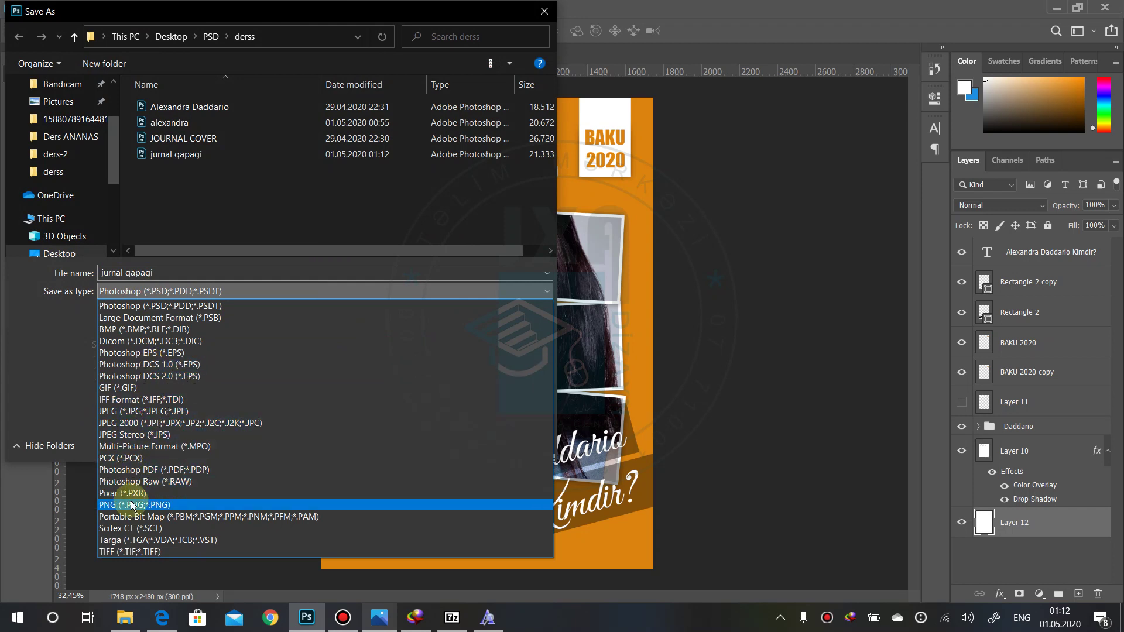
left_click(47, 346)
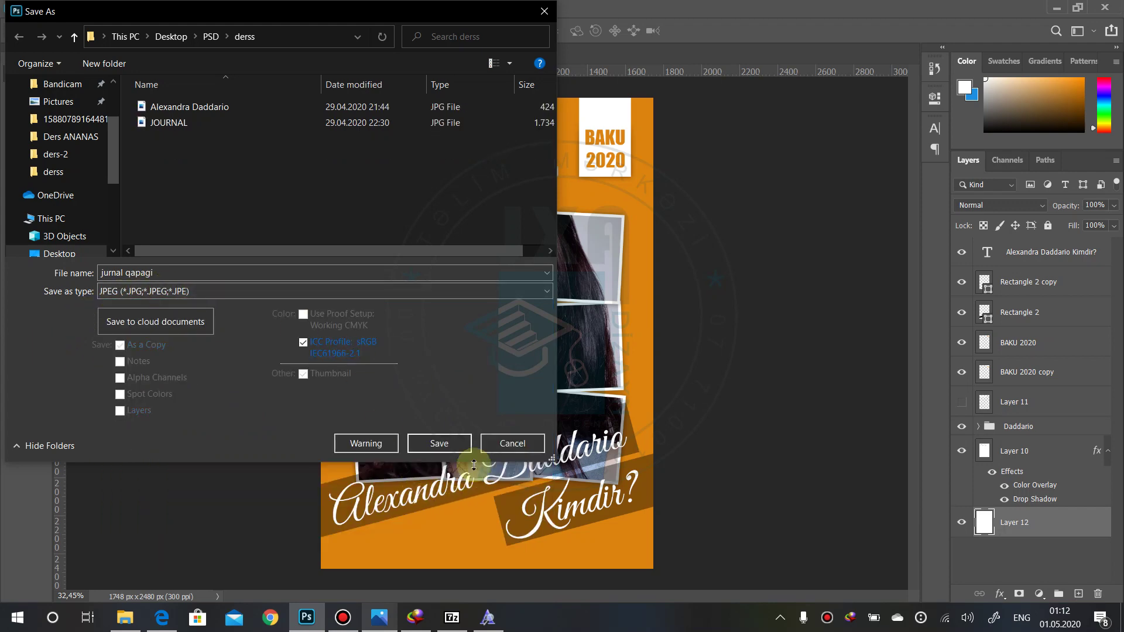